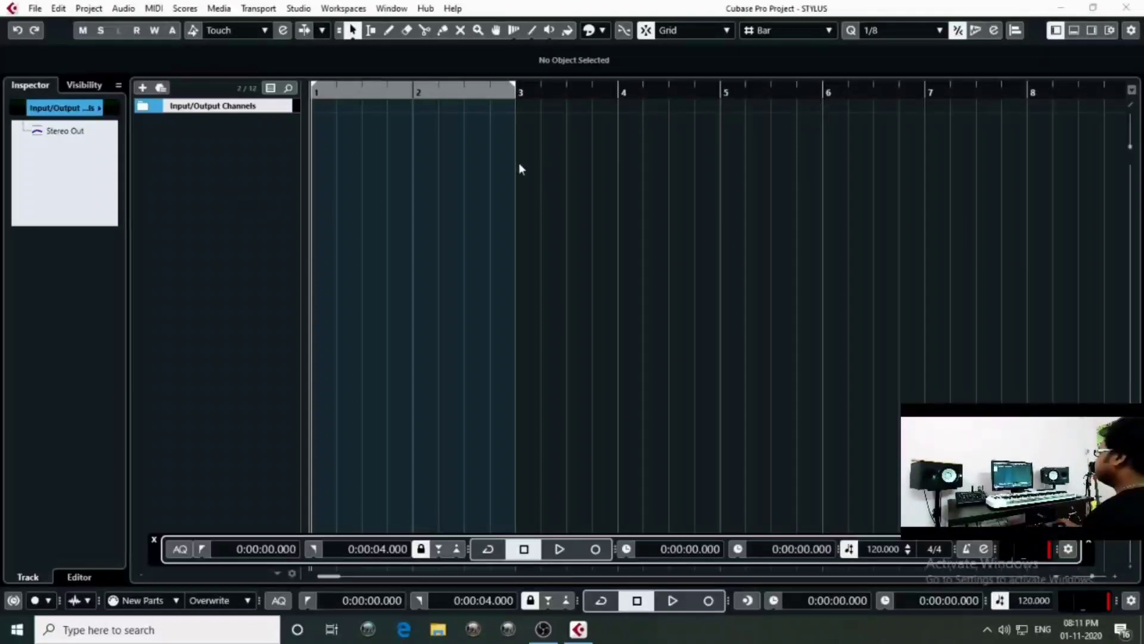
Add one instrument track using StylusRMX, with its audio routed to Stereo Out
right_click(175, 141)
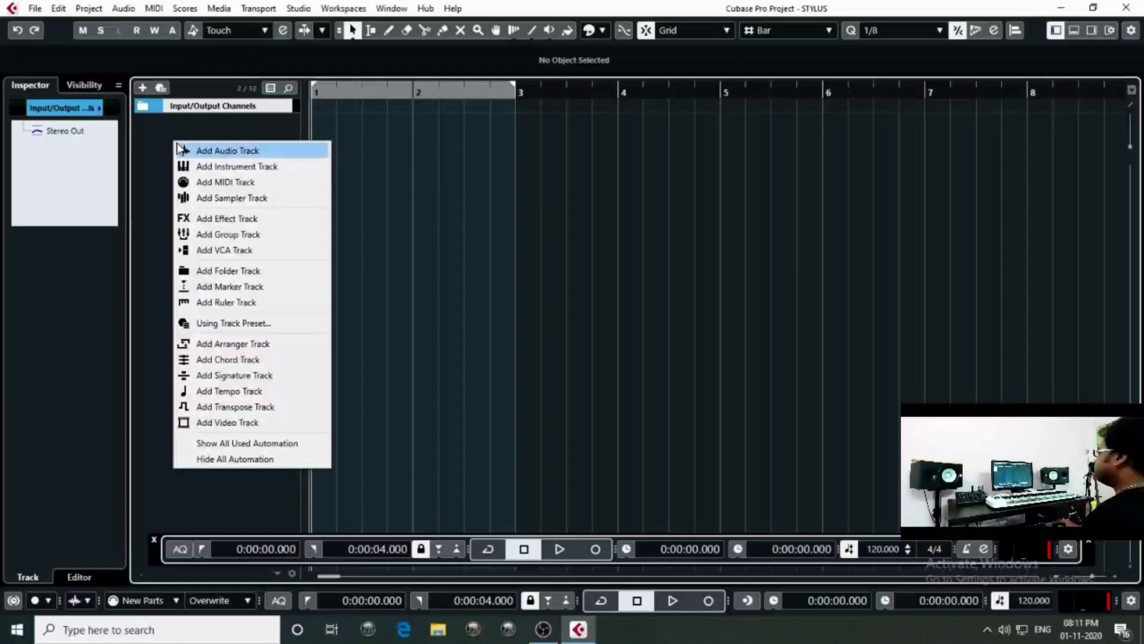
left_click(204, 168)
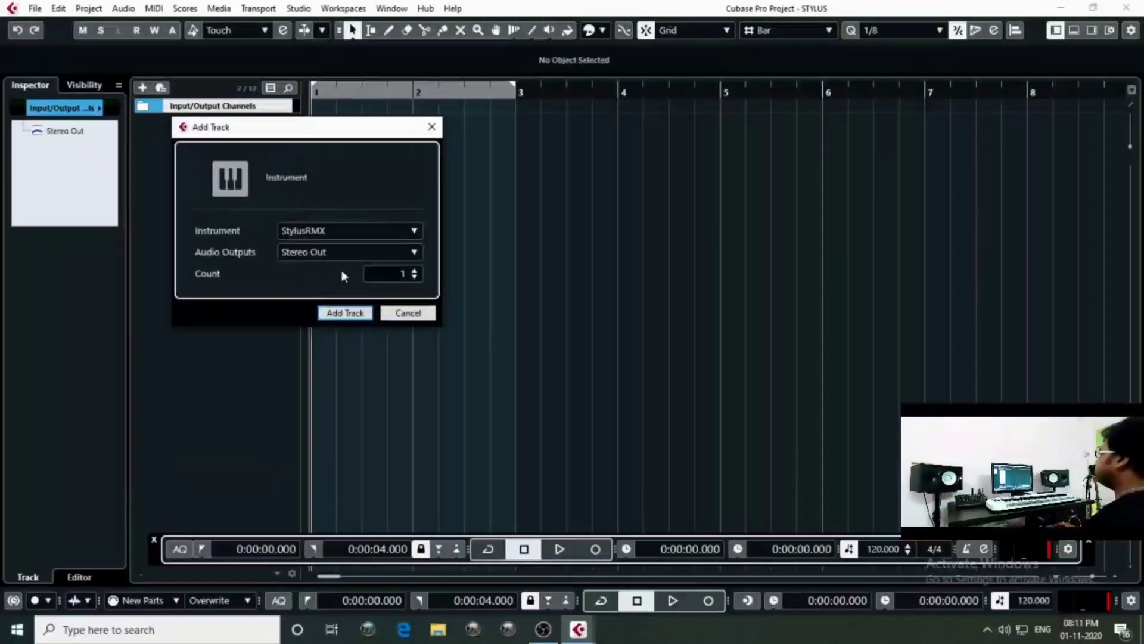
left_click(355, 316)
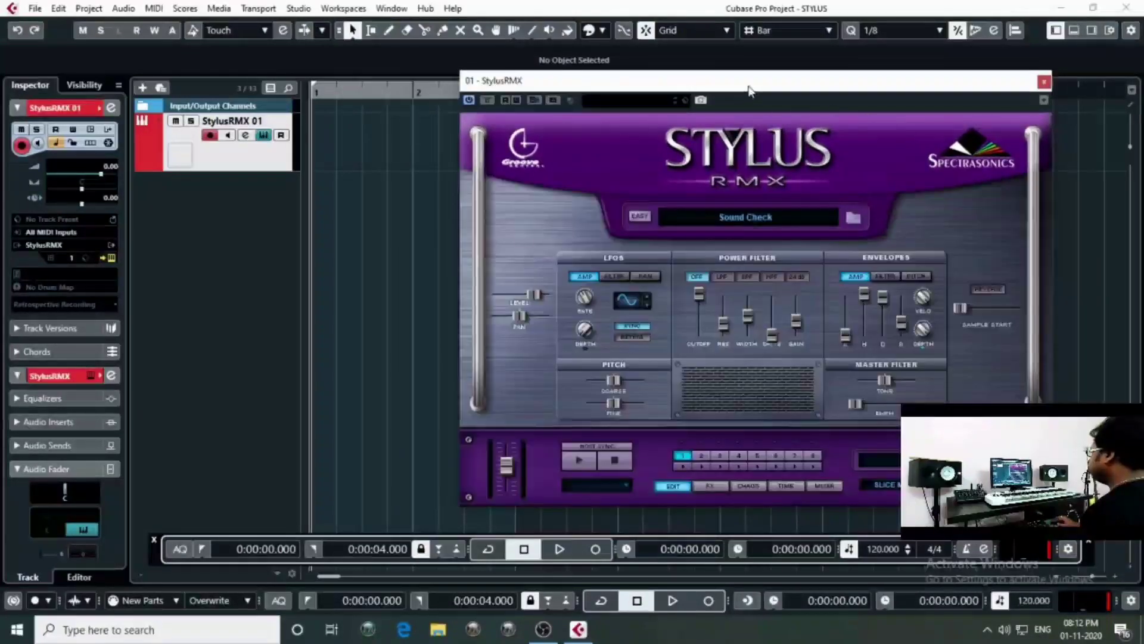
Open the Stylus RMX sound browser and load the Groove Elements directory of the Core Library
left_click_drag(750, 90, 770, 68)
left_click(780, 195)
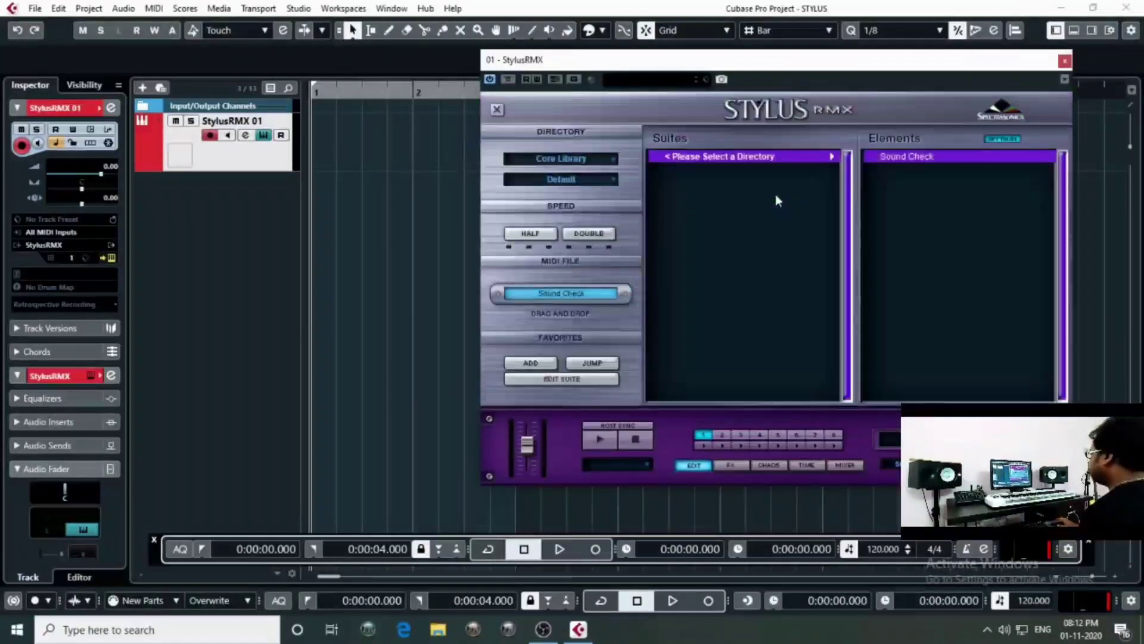
left_click(591, 182)
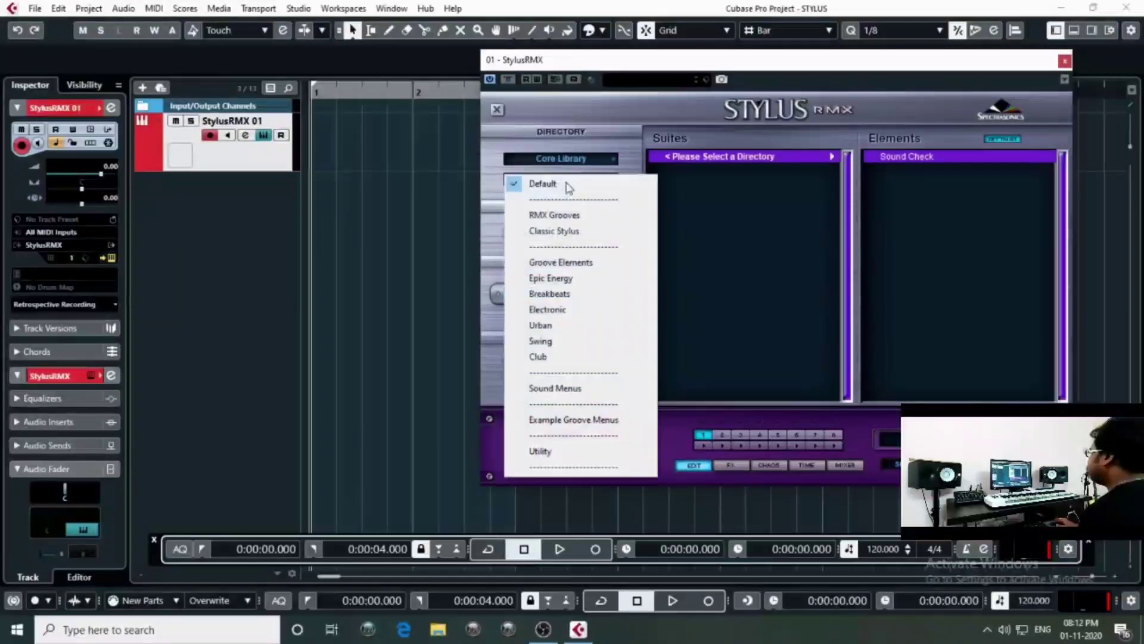
left_click(554, 267)
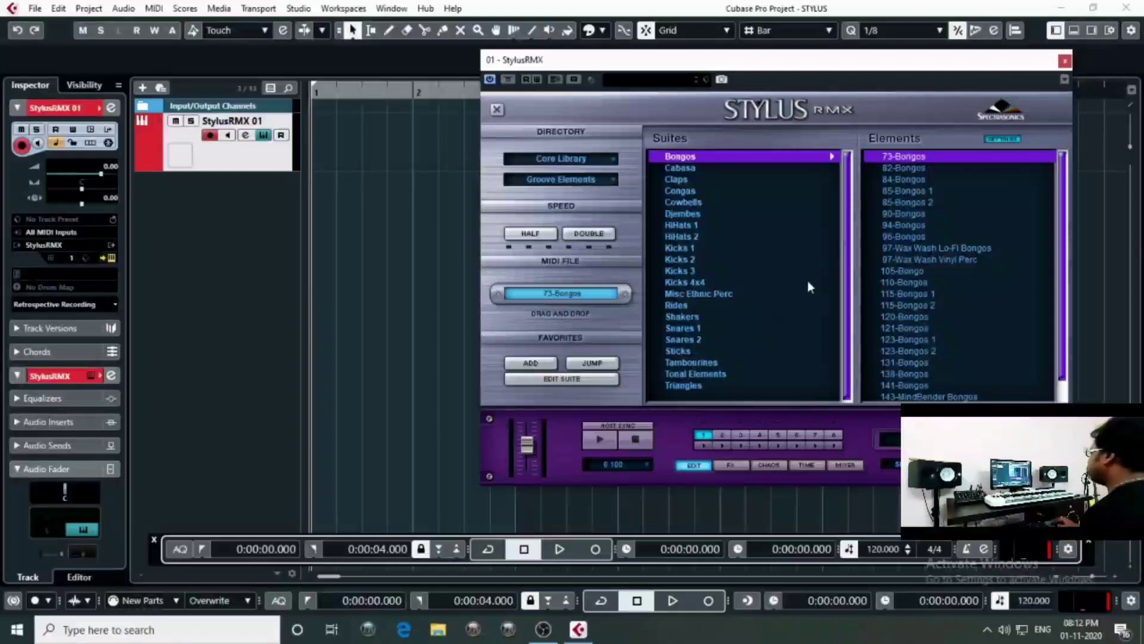
left_click_drag(779, 59, 710, 67)
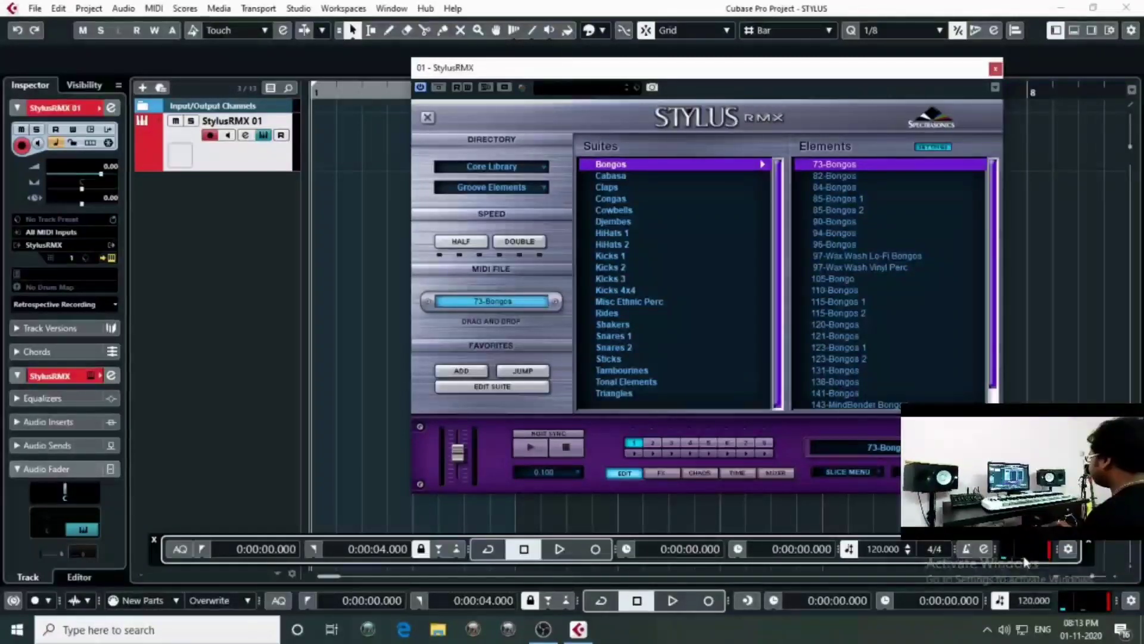
left_click_drag(717, 78, 820, 88)
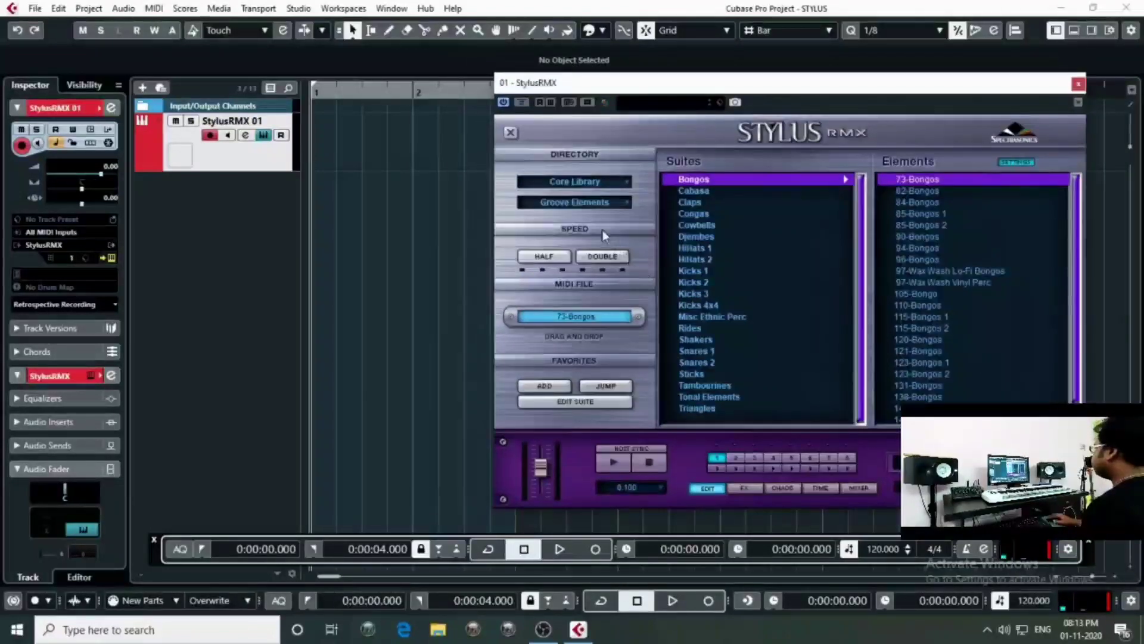
Audition 63-Hiccup Vinyl Kick, 64-Plod Kick 1, 64-Plod Kick 2 and 72-Half Moon Kick from the Kicks 1 suite
left_click(691, 270)
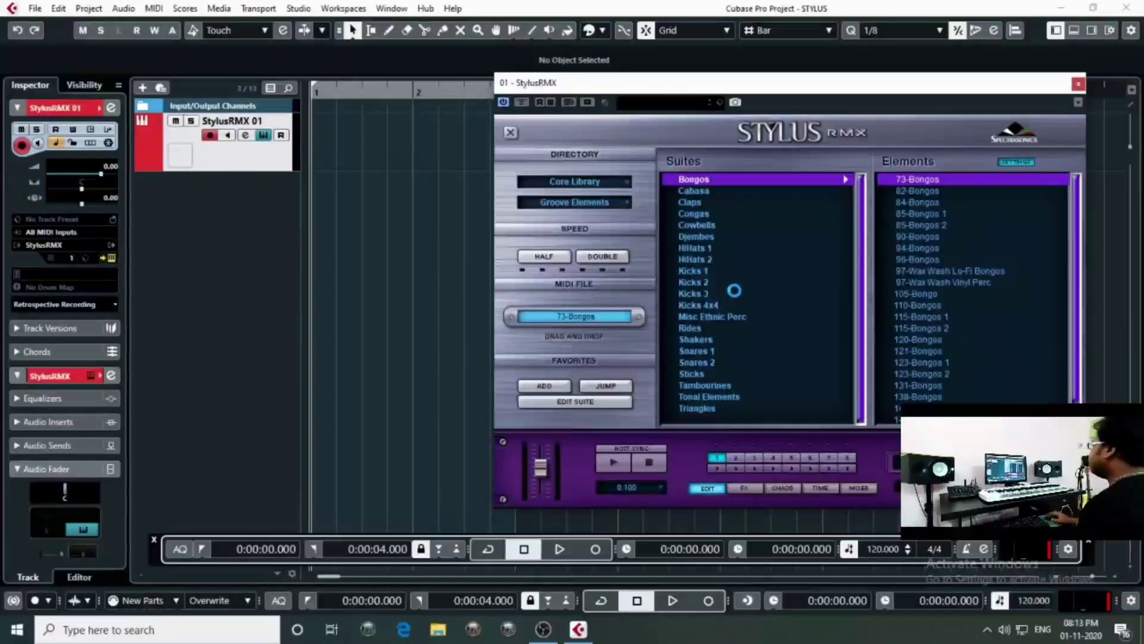
left_click(938, 189)
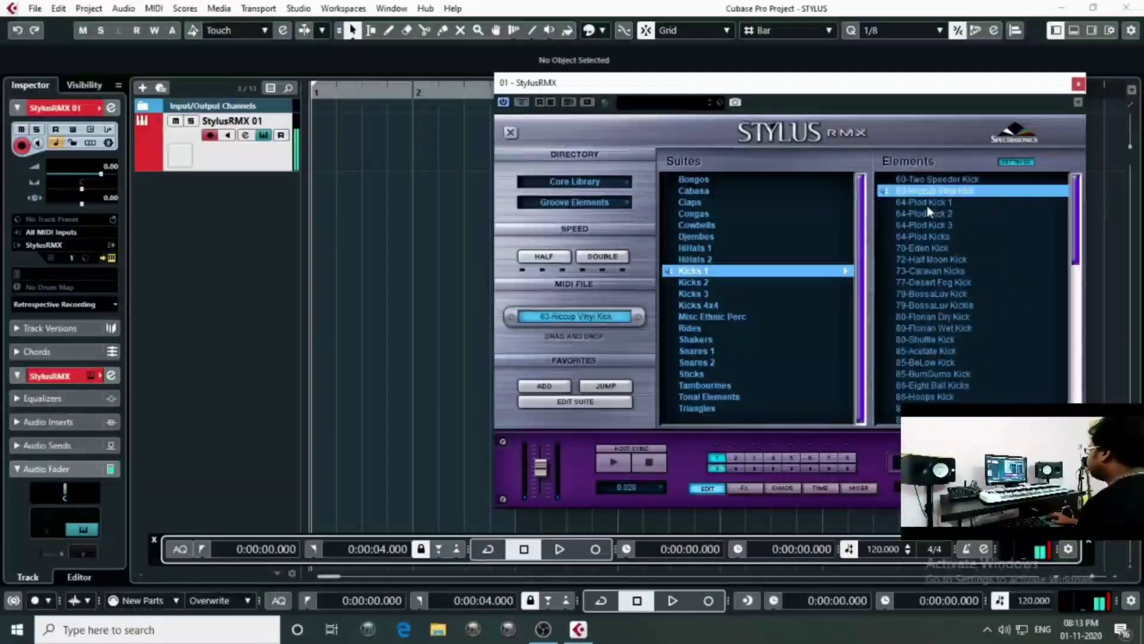
left_click(931, 205)
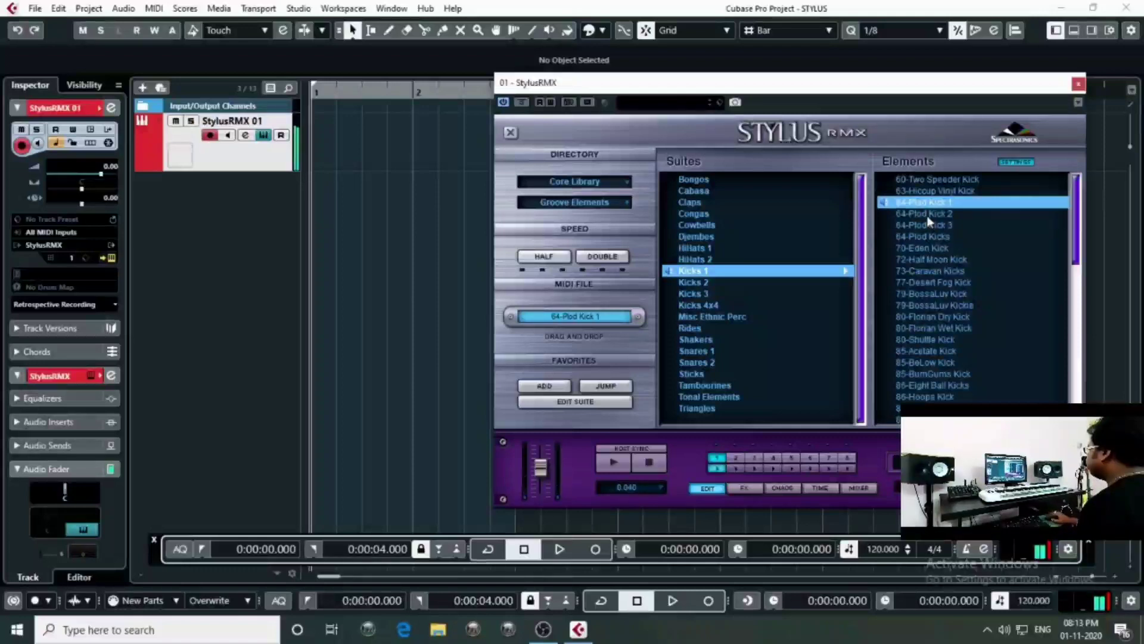
left_click(928, 216)
left_click(932, 262)
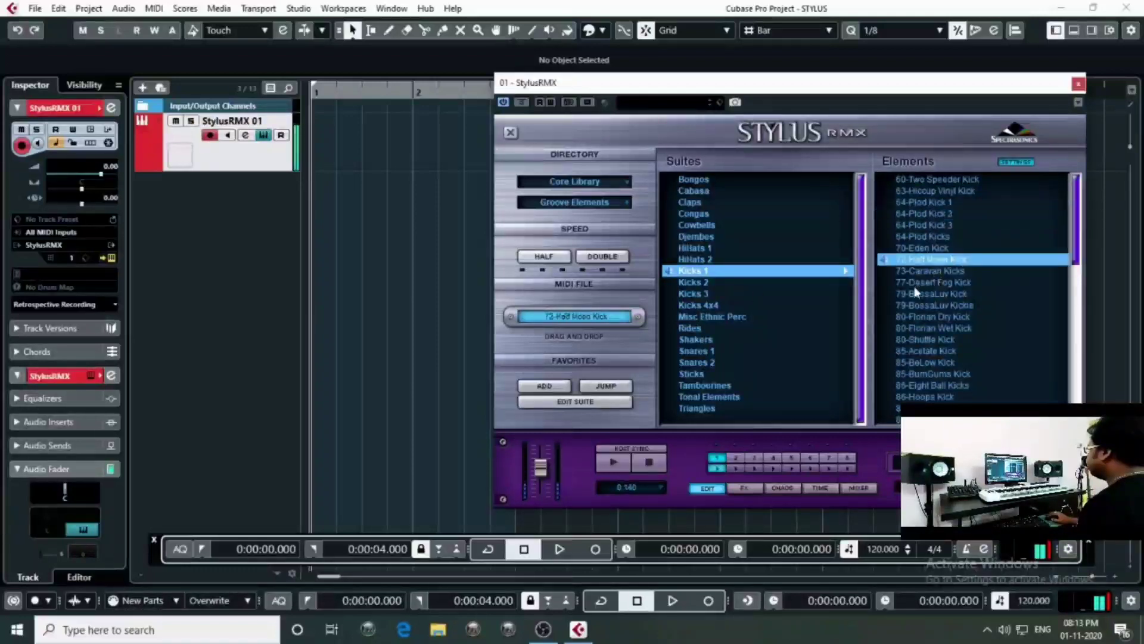
Choose the 121-Studio 54 Kick element from the Kicks 3 suite after previewing 114-Bourbon Street kick
left_click(693, 295)
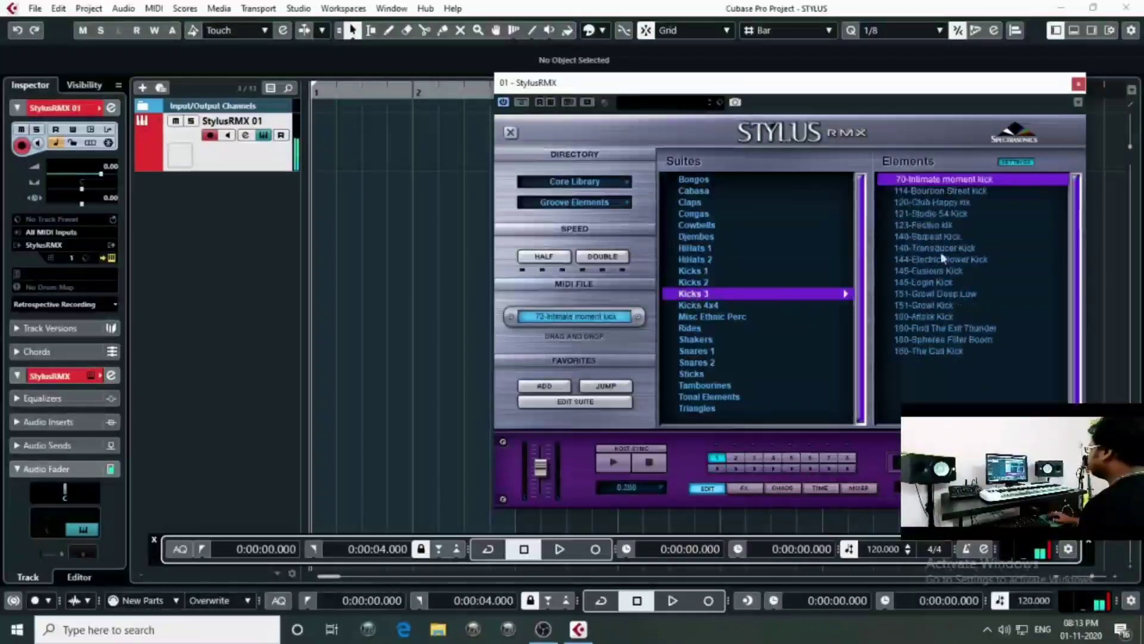
left_click(924, 191)
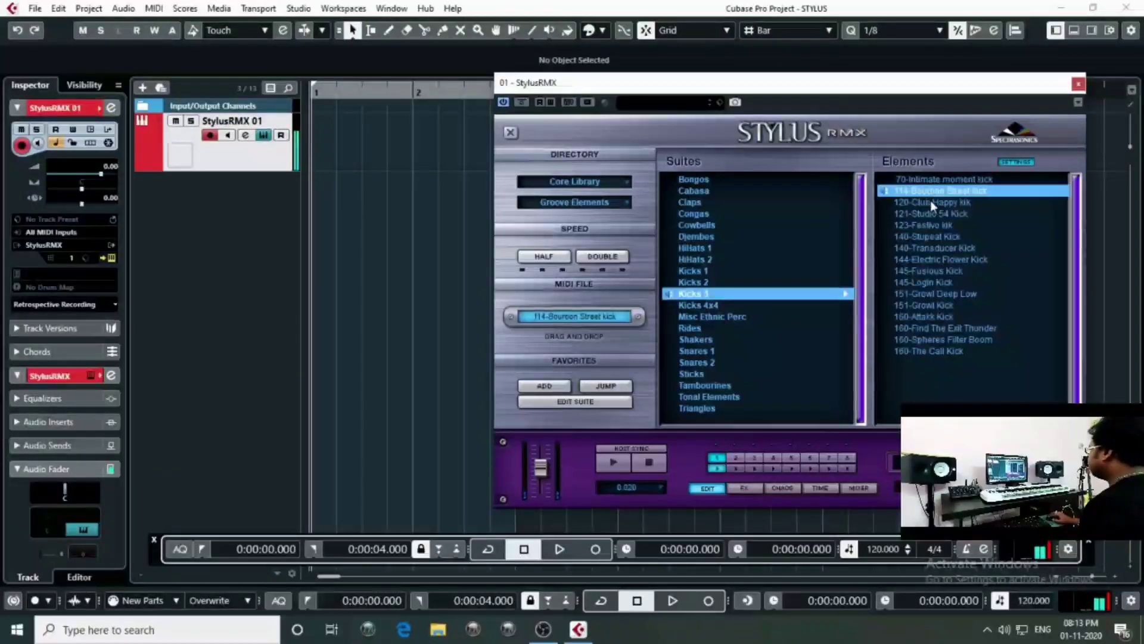
left_click(947, 214)
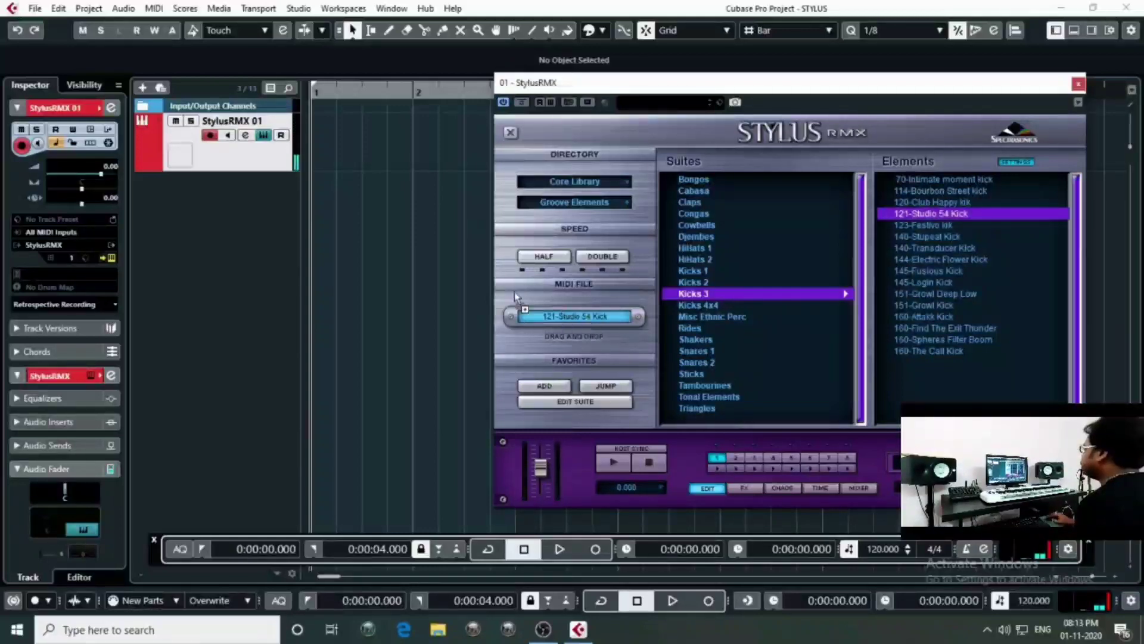
Place the 121-Studio 54 Kick MIDI file at bar 1 of the StylusRMX 01 track and repeat the clip to fill four bars
left_click_drag(514, 292, 356, 154)
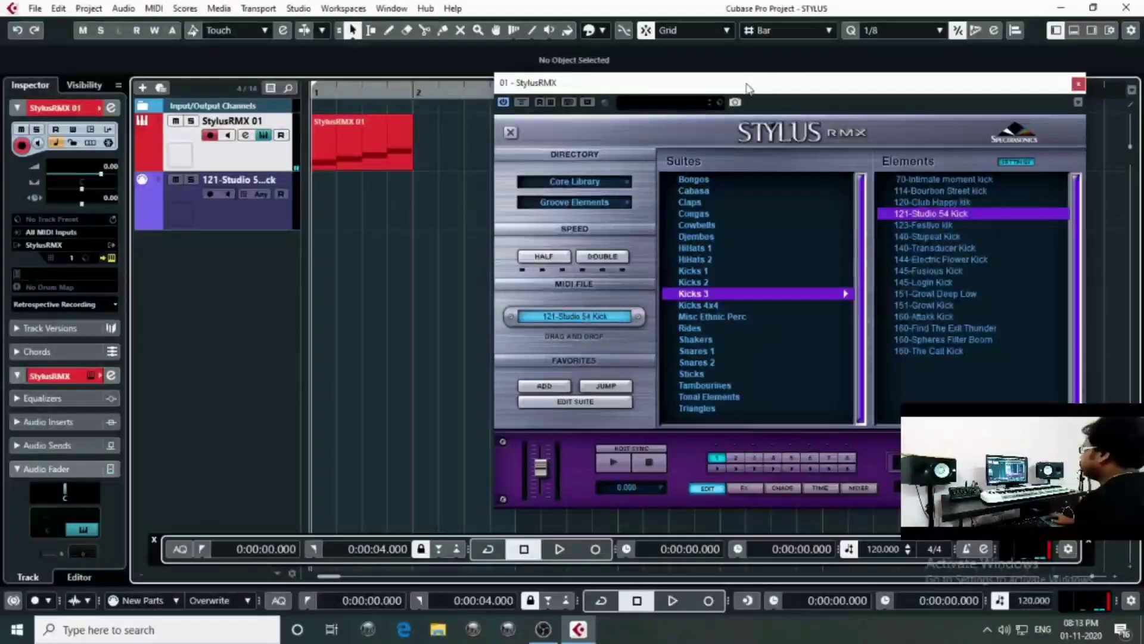
left_click_drag(721, 89, 780, 82)
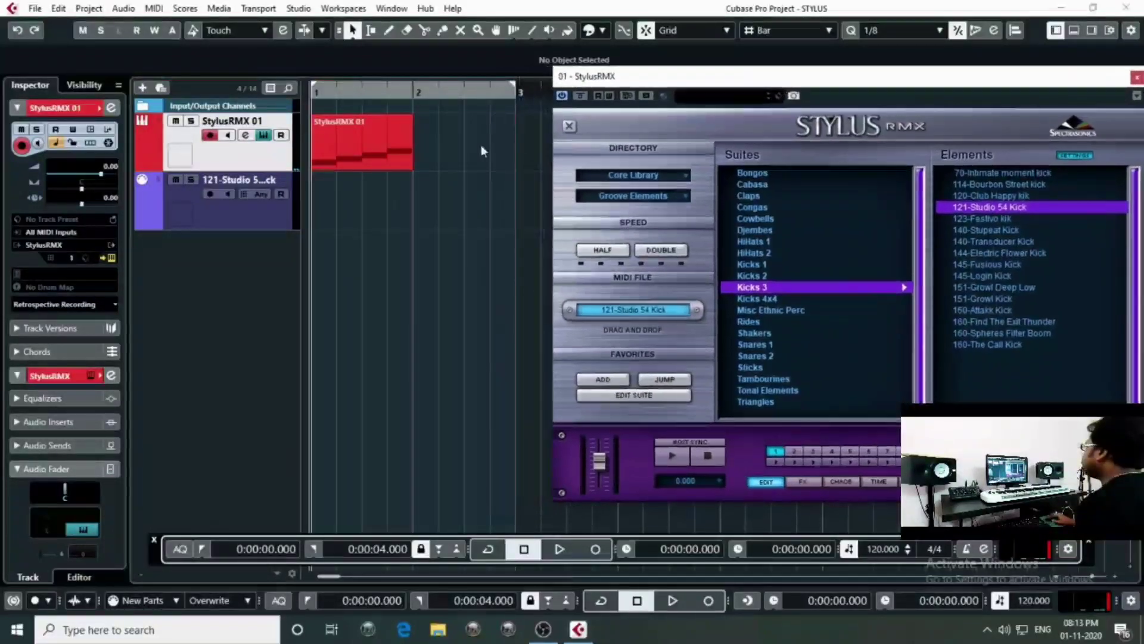
left_click(392, 147)
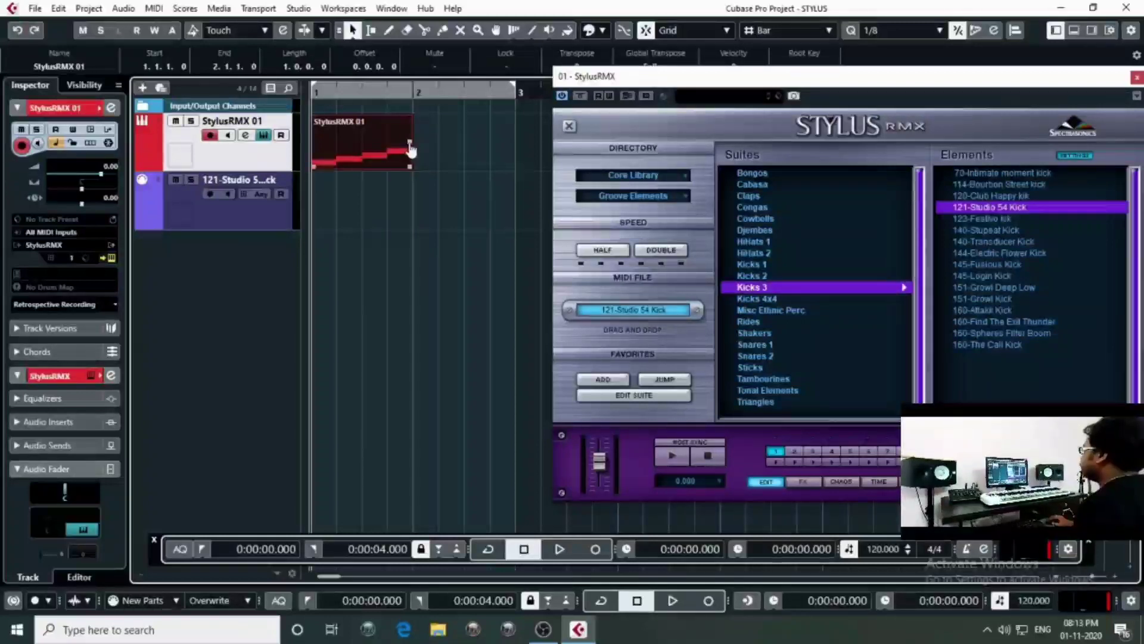
left_click_drag(410, 149, 511, 162)
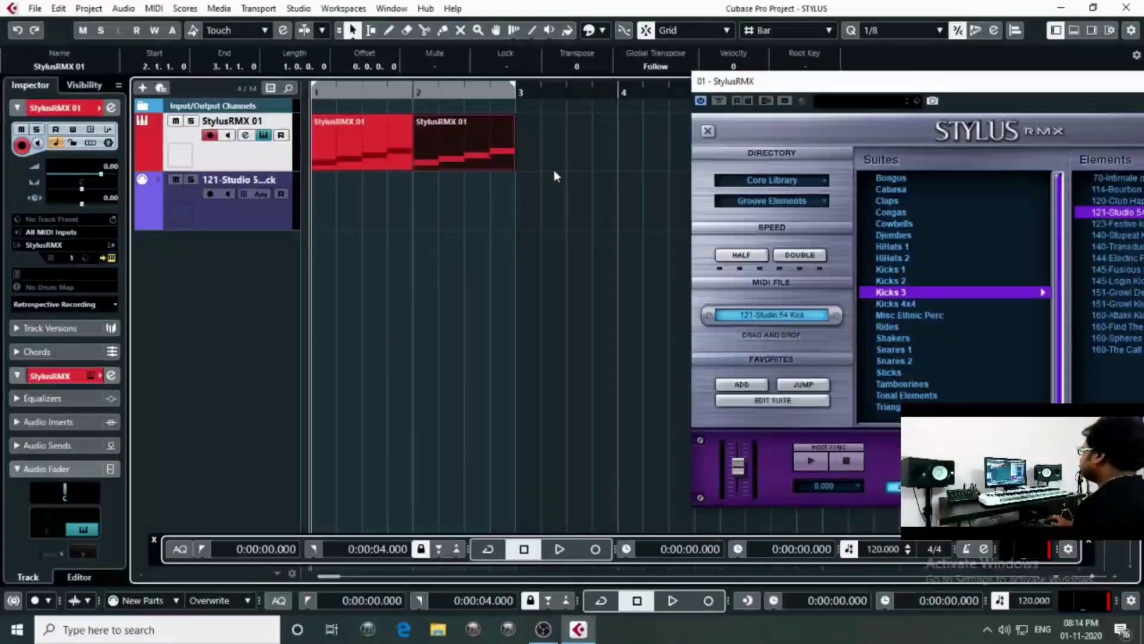
key("g")
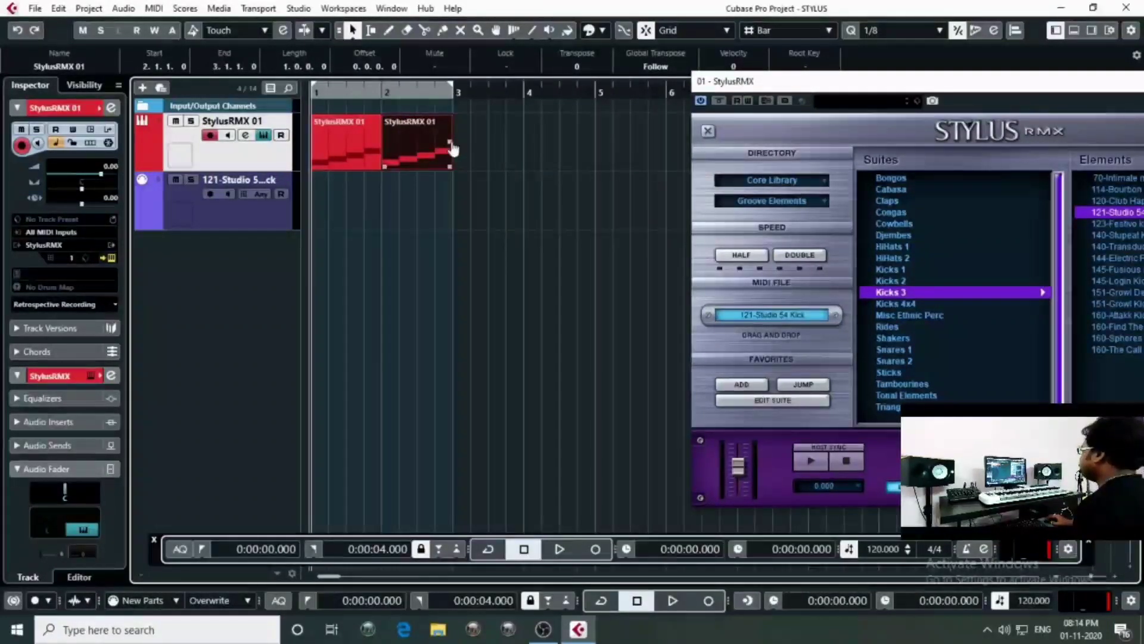
left_click_drag(452, 146, 596, 150)
left_click(587, 269)
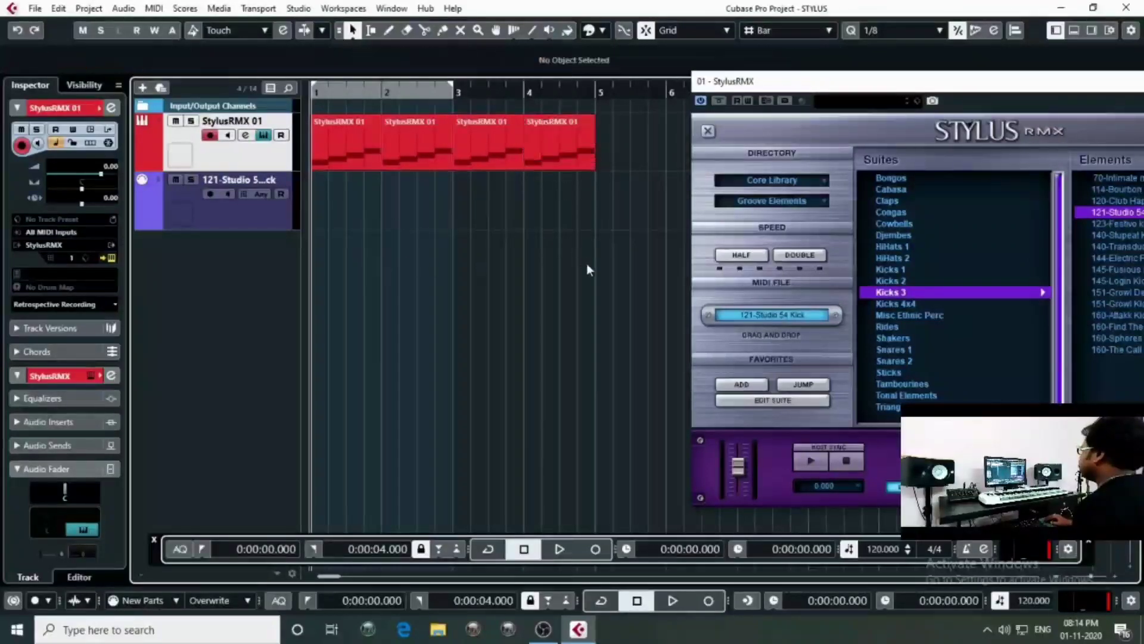
Remove the empty 121-Studio 54 Kick MIDI track from the project
right_click(250, 219)
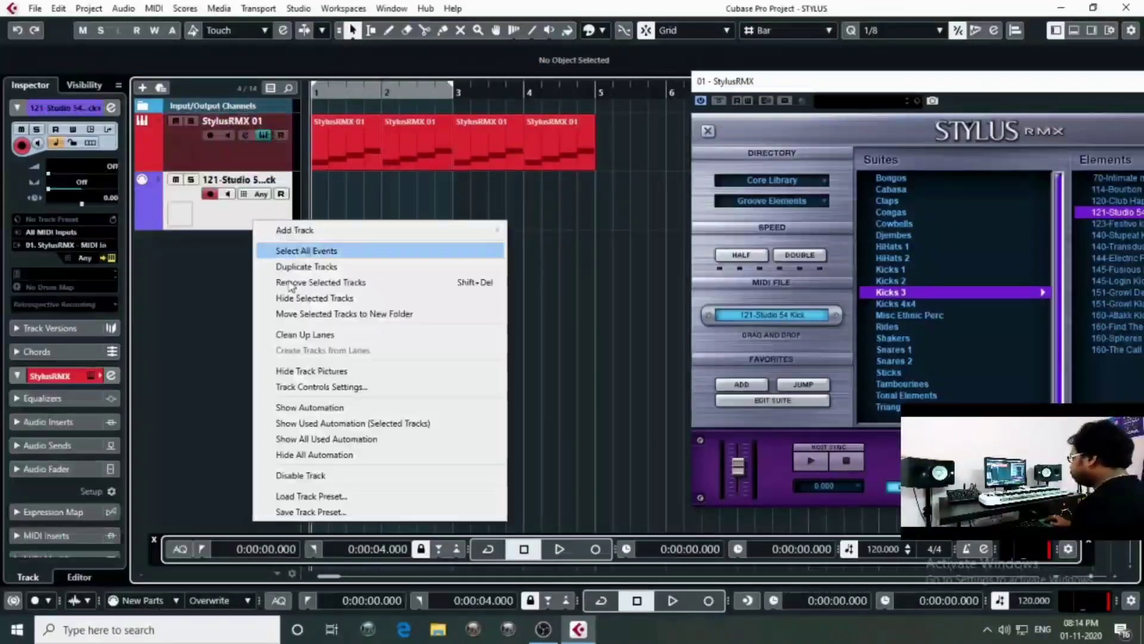
left_click(290, 282)
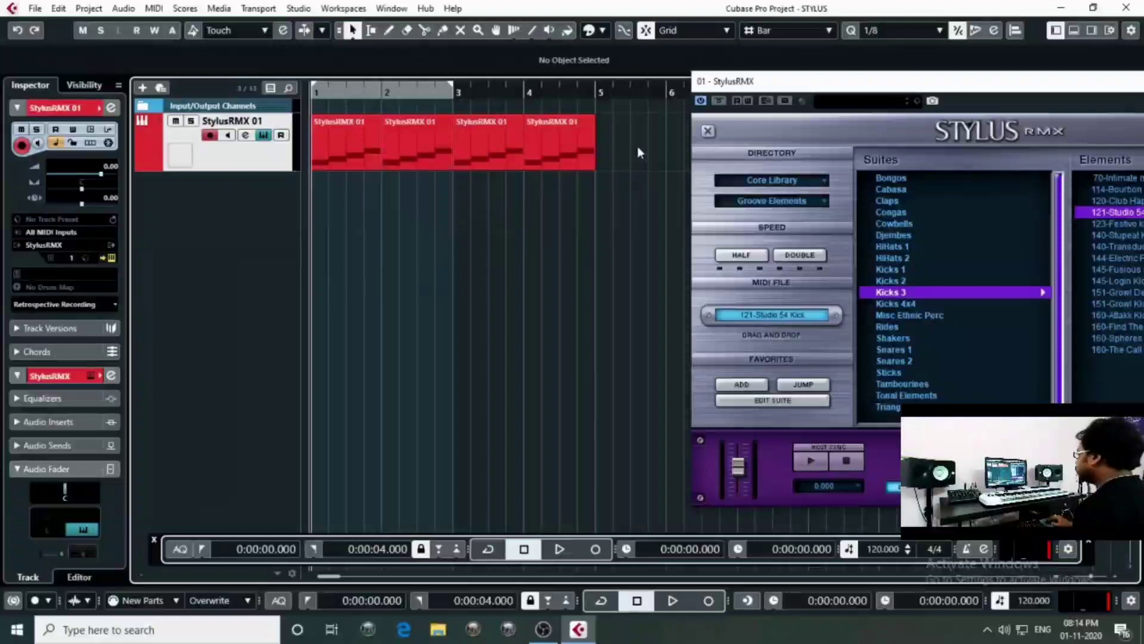
Select all four StylusRMX 01 clips and set the locators around them, from bar 1 to bar 5
left_click_drag(639, 152, 263, 170)
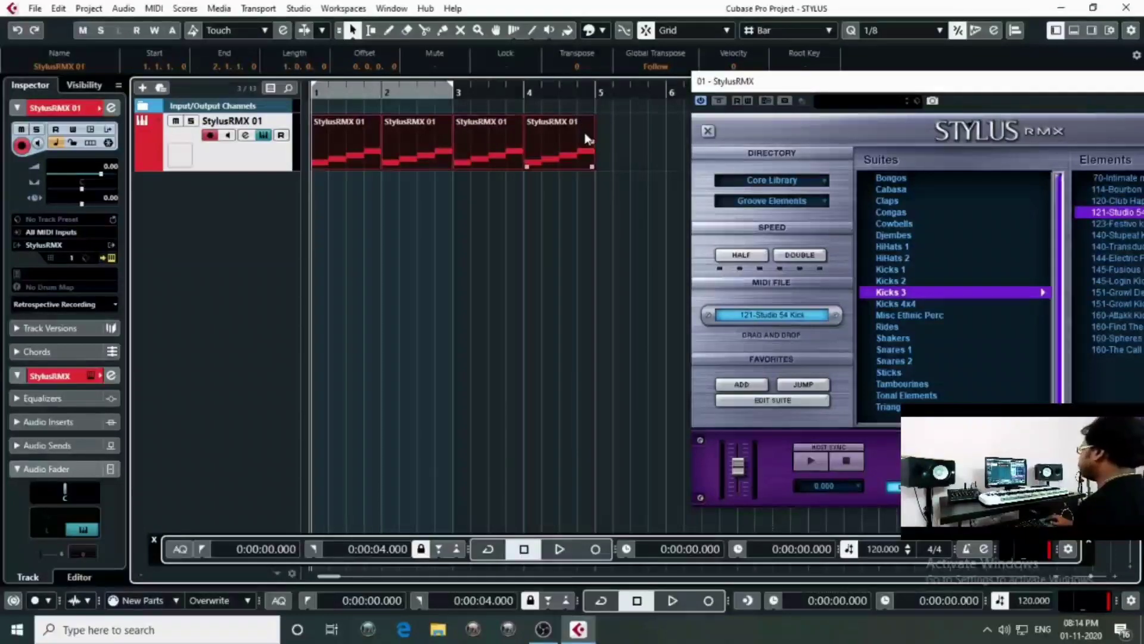
left_click(635, 112)
key("ctrl+a")
key("p")
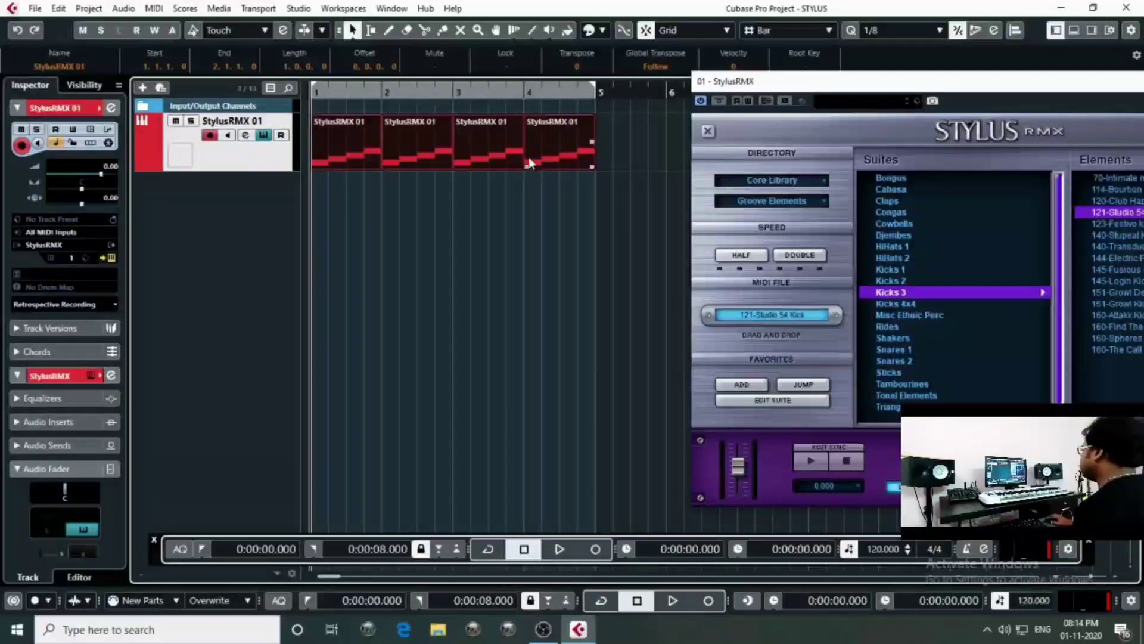
Open the Export Audio Mixdown settings for the range between the locators
left_click(34, 8)
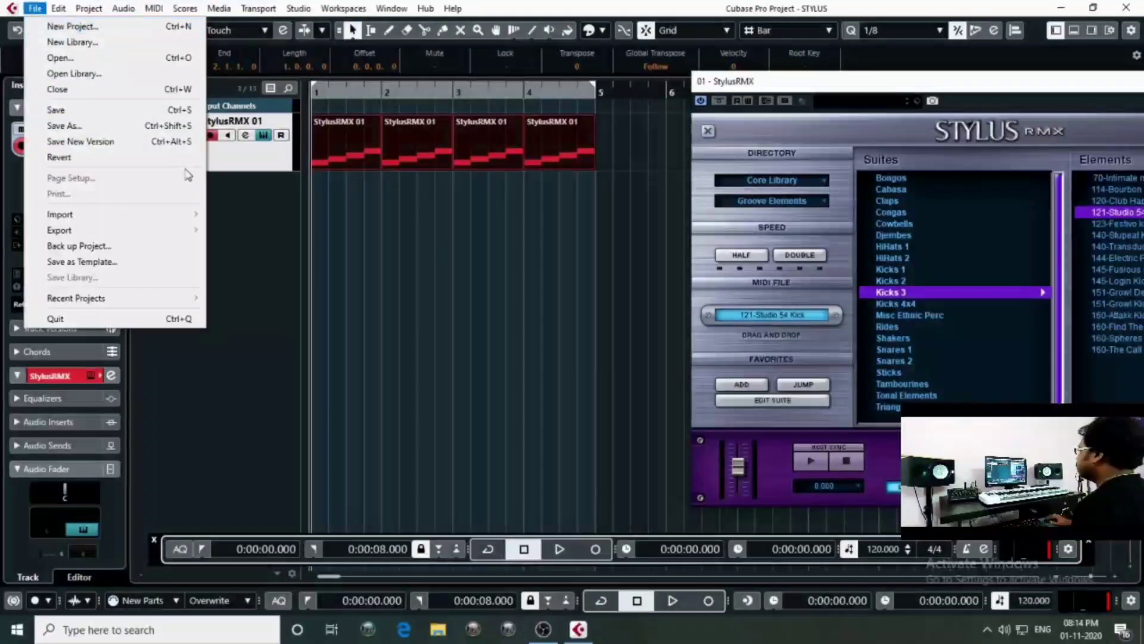
mouse_move(92, 233)
left_click(298, 233)
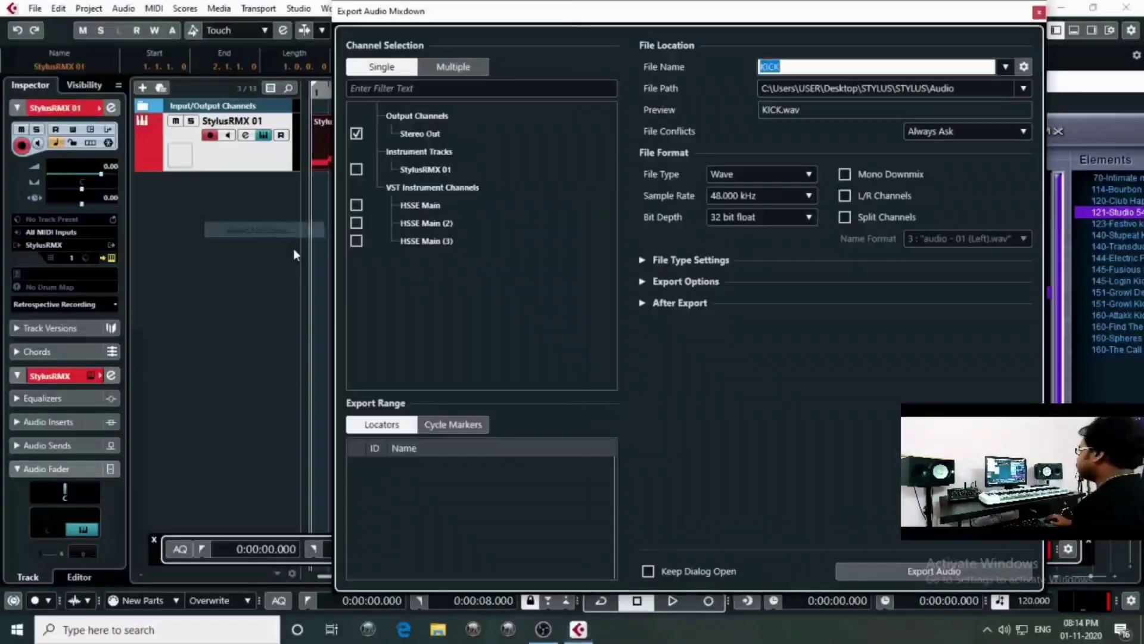
left_click_drag(688, 19, 611, 19)
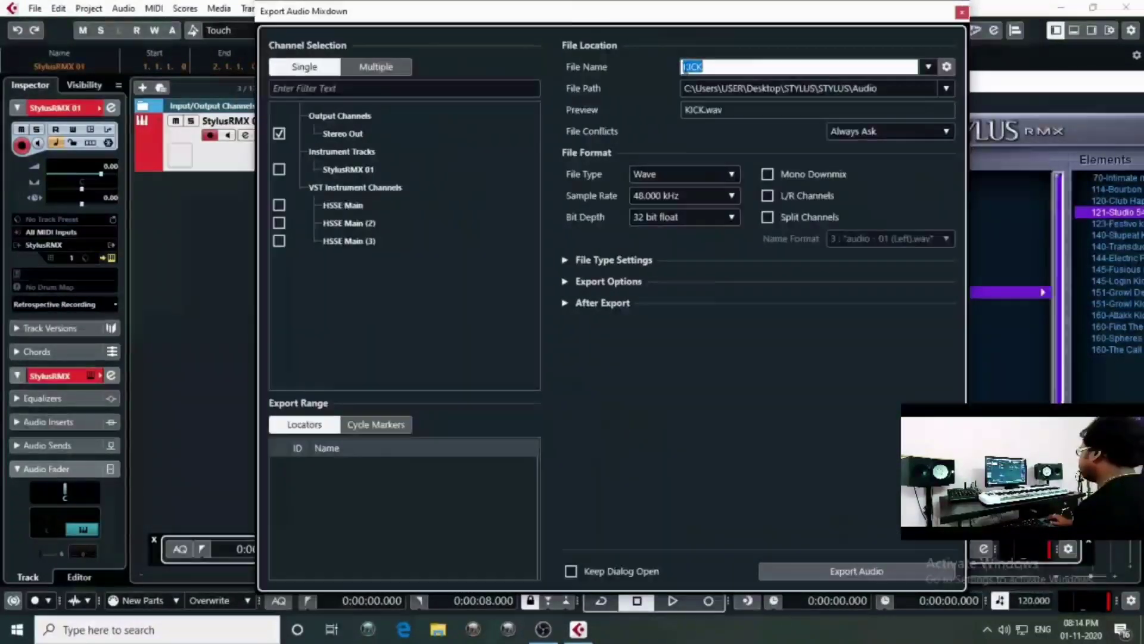
Try C:\Users\USER\Desktop as the export file path and return to the project audio folder
left_click(948, 89)
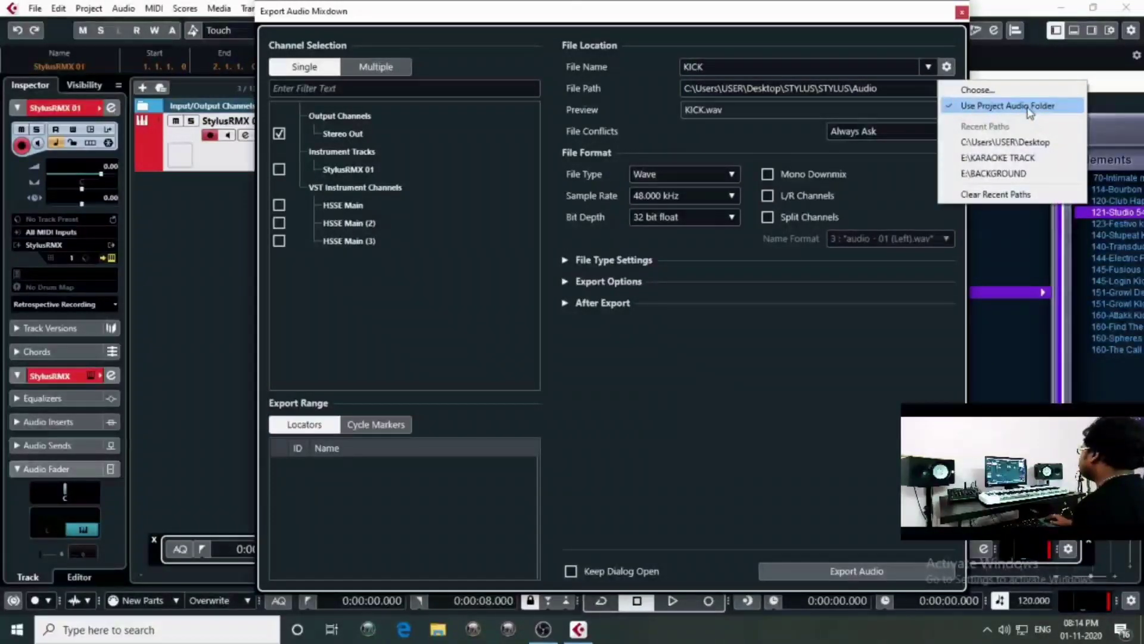
left_click(1005, 142)
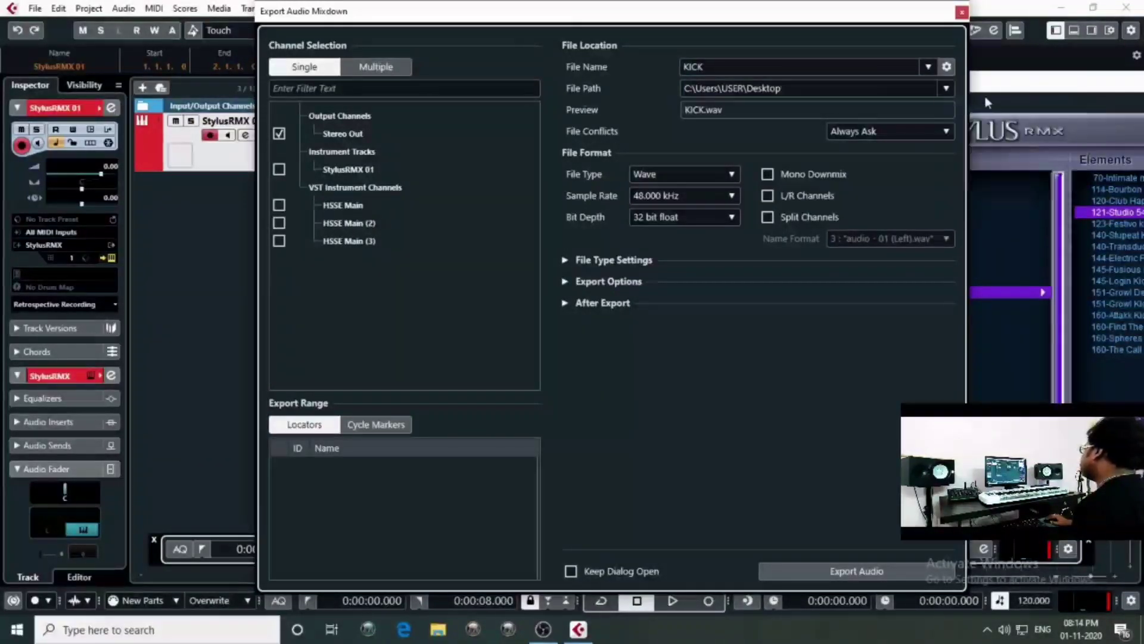
left_click(949, 87)
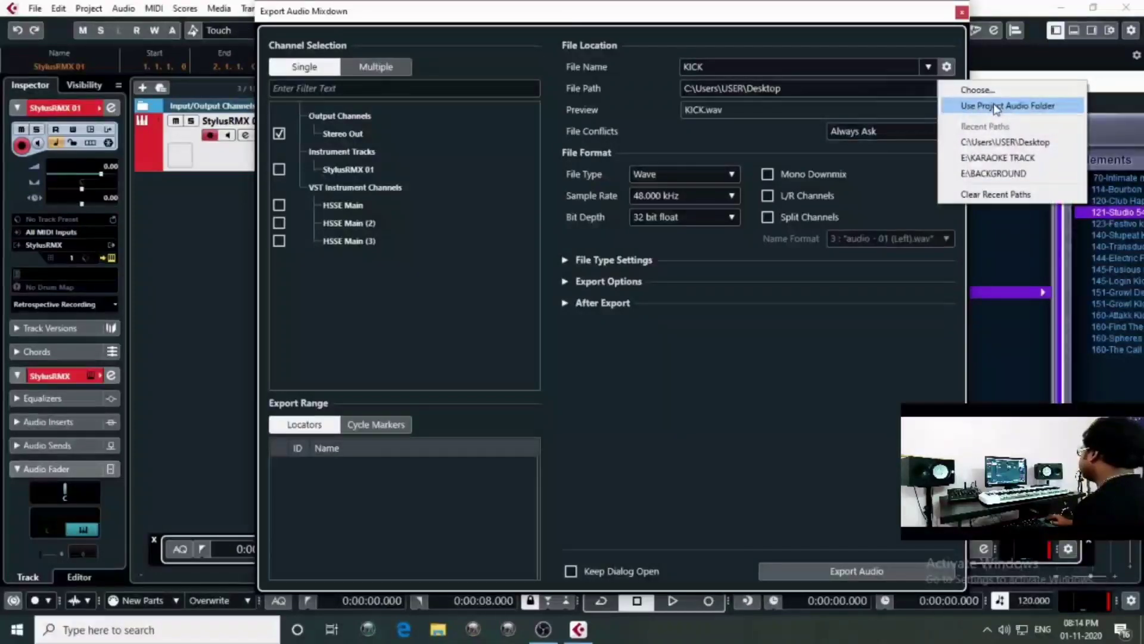
left_click(974, 108)
left_click_drag(665, 19, 638, 33)
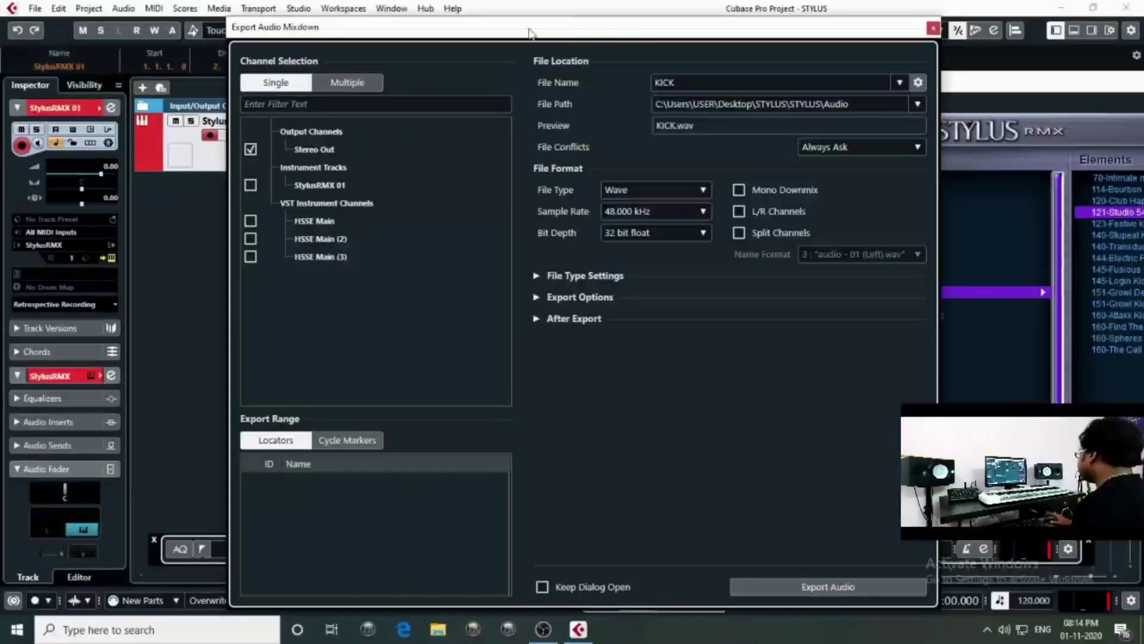
left_click_drag(531, 32, 609, 29)
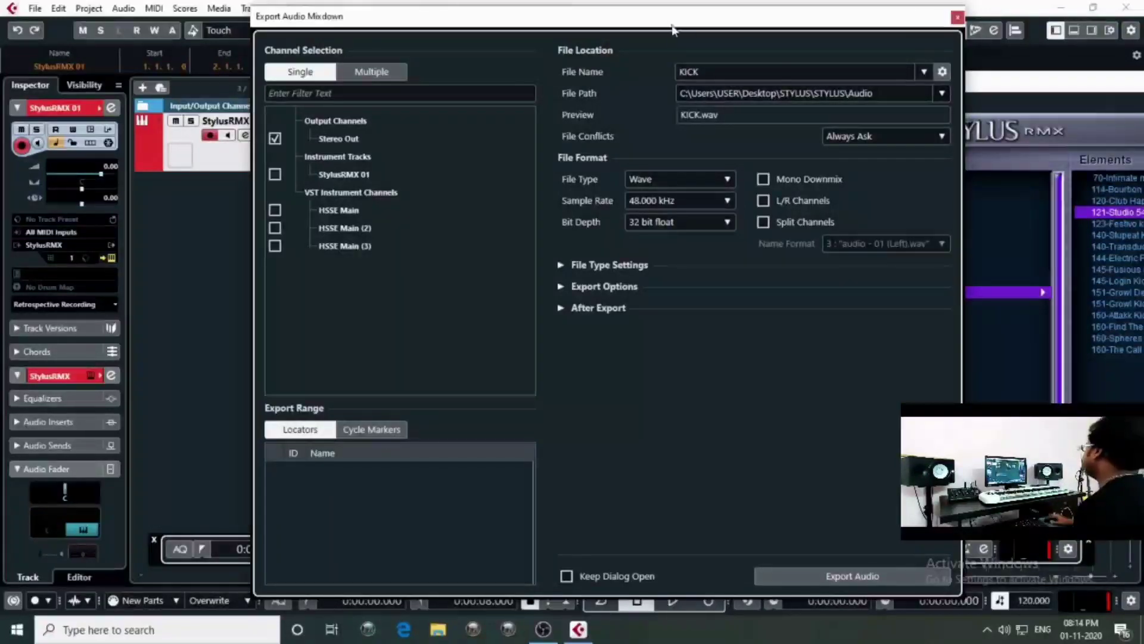
left_click_drag(655, 17, 631, 12)
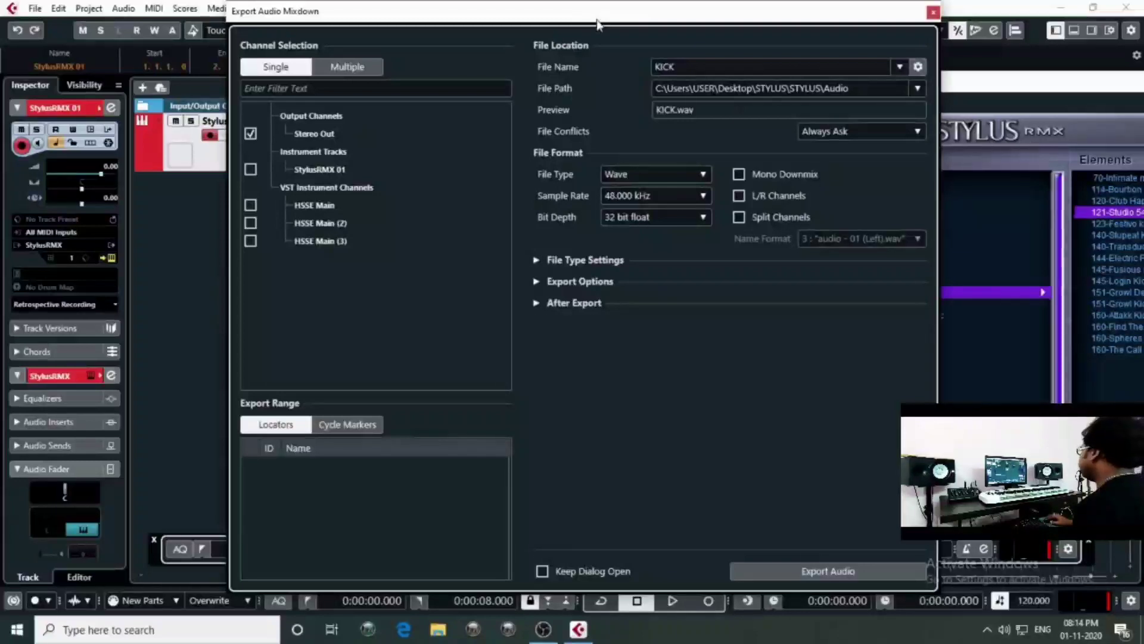
left_click_drag(598, 21, 600, 38)
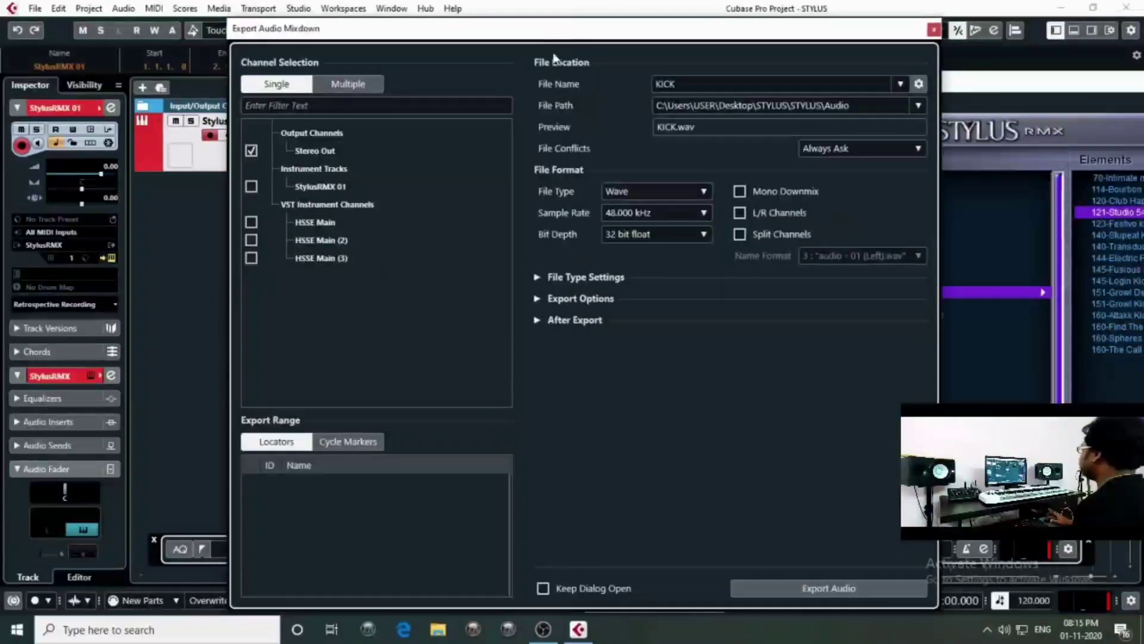
Choose Wave, 48.000 kHz and 32 bit float as the file type, sample rate and bit depth of the mixdown
left_click_drag(550, 28, 550, 14)
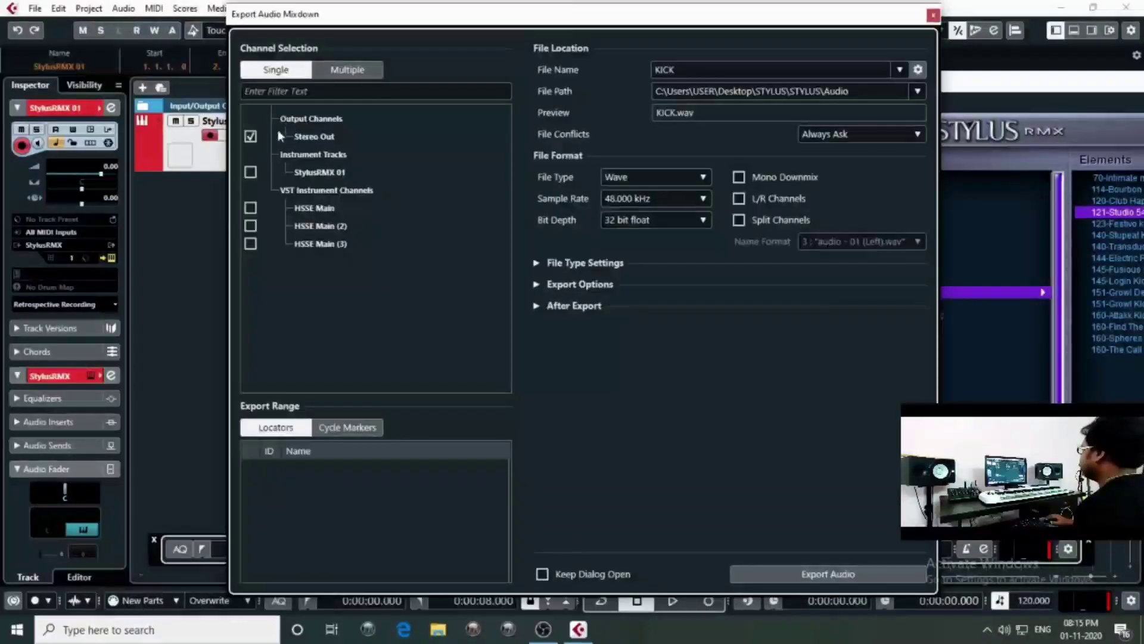
left_click(660, 178)
left_click(628, 177)
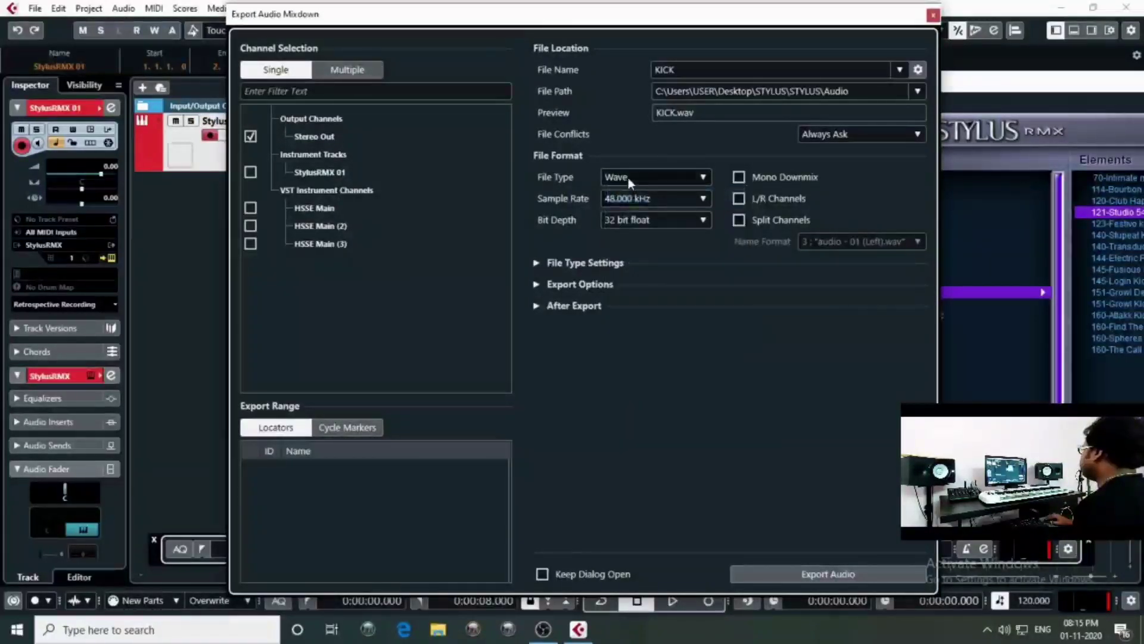
left_click(698, 199)
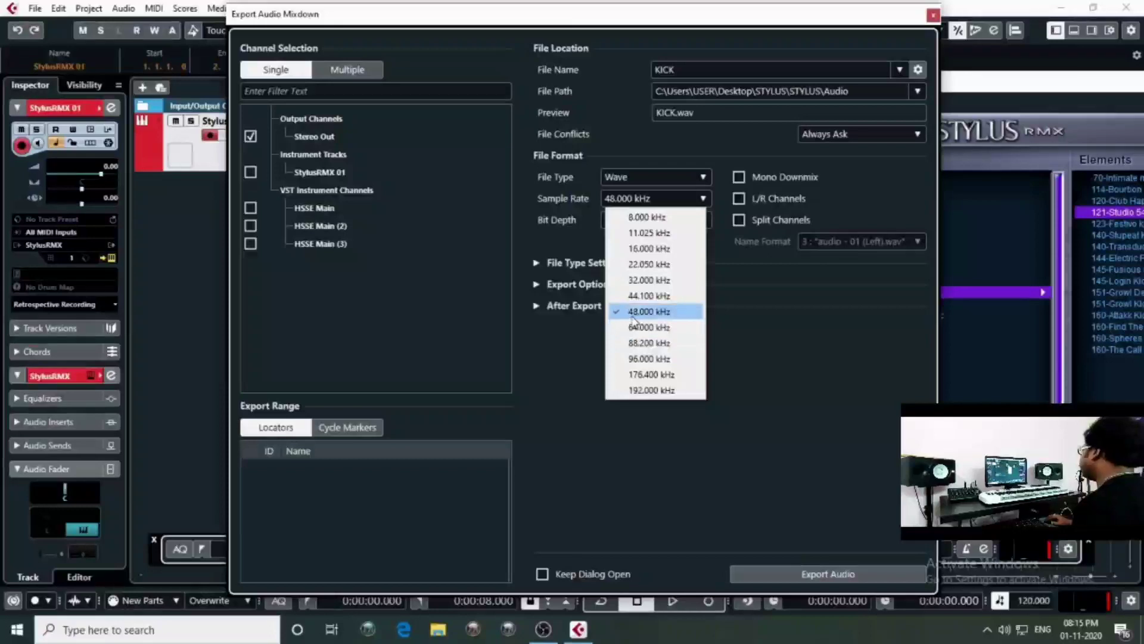
left_click(705, 199)
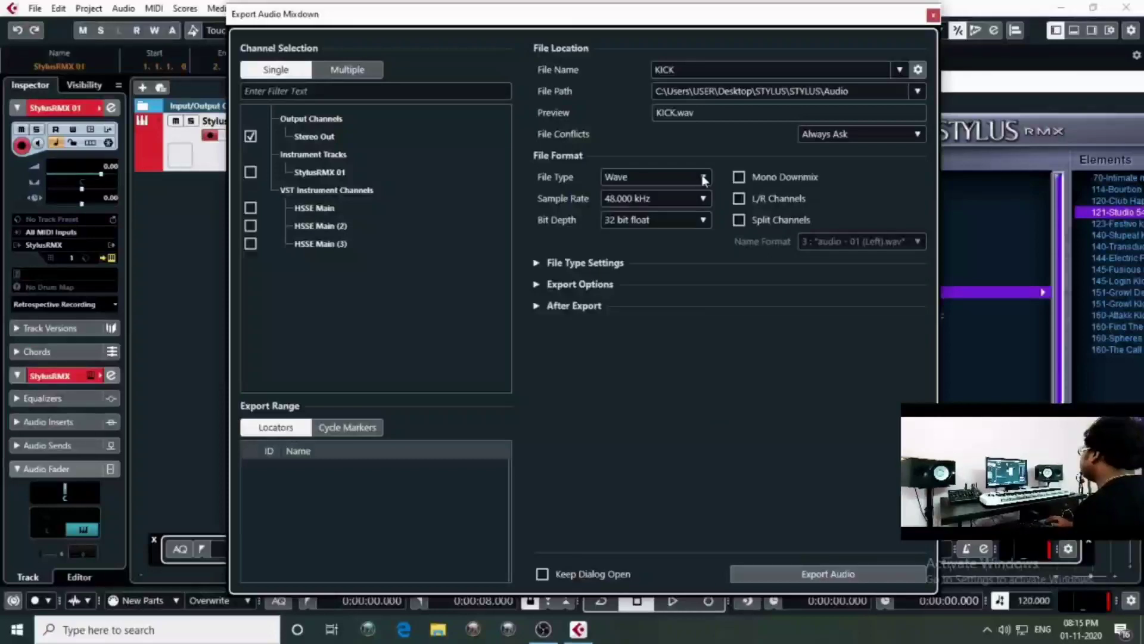
left_click(667, 220)
left_click(653, 301)
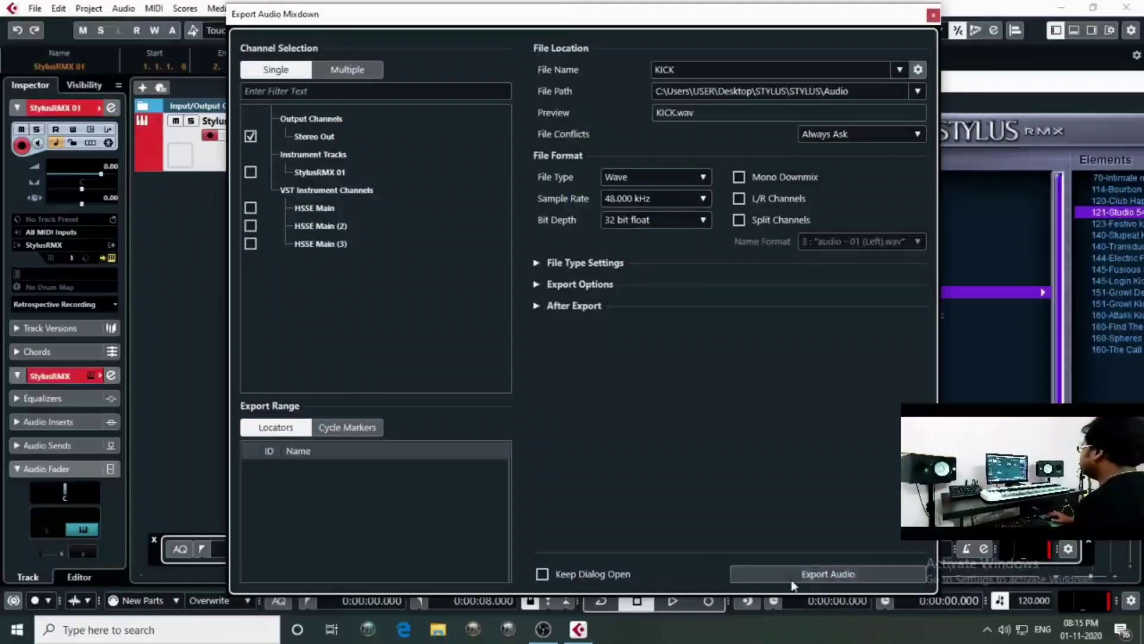
Export the mixdown as KICK.wav, overwriting the existing file and creating a new version in the Pool
left_click(807, 576)
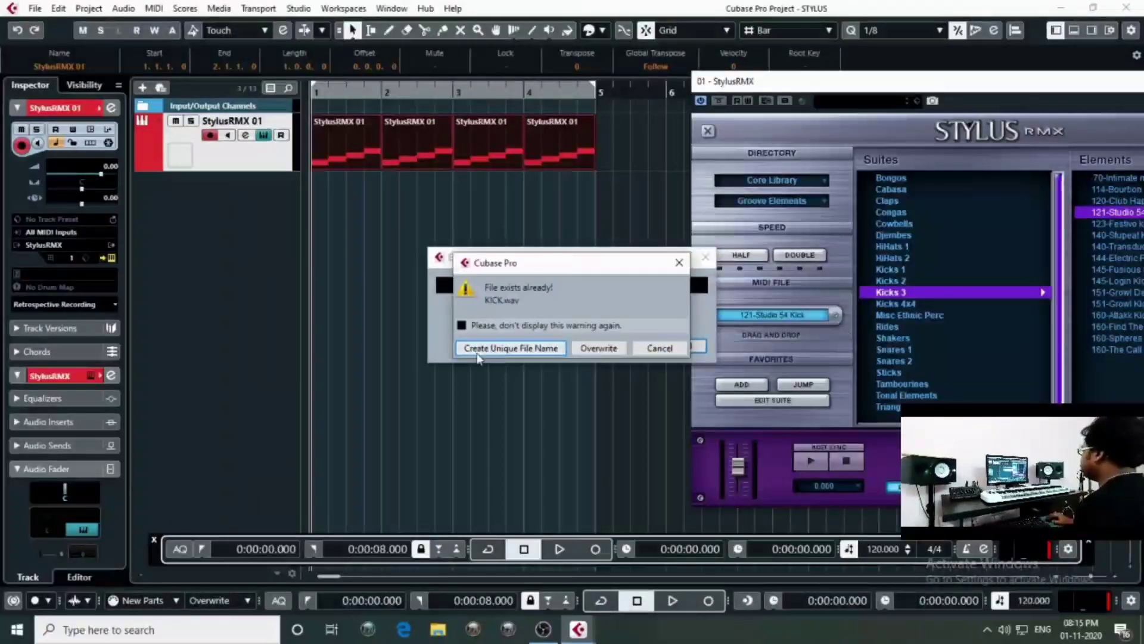
left_click(595, 348)
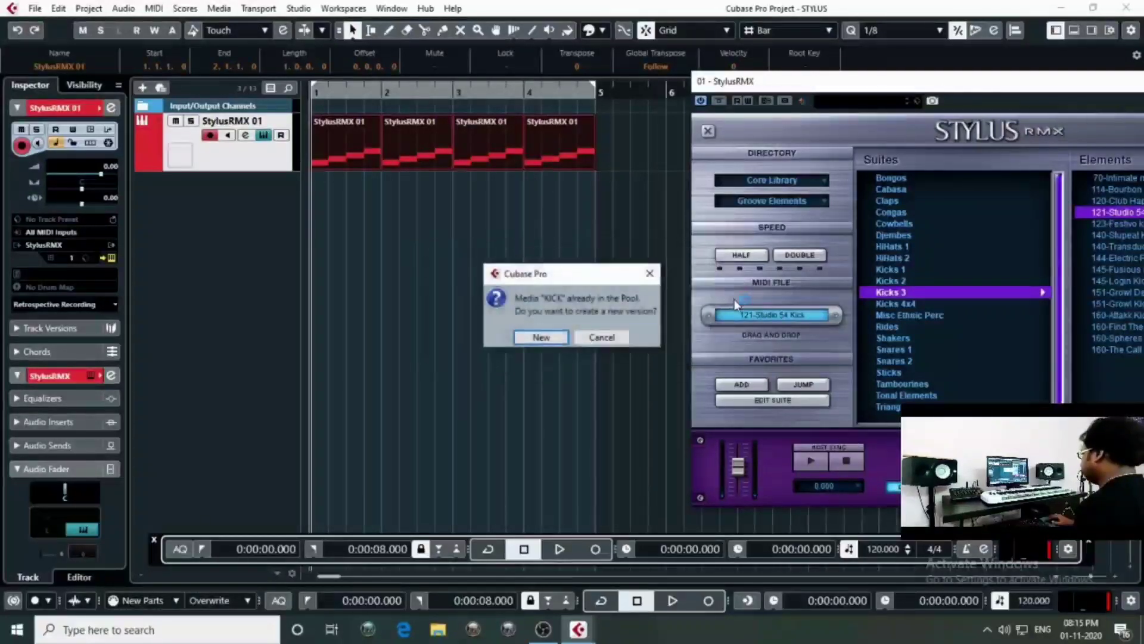
left_click(529, 338)
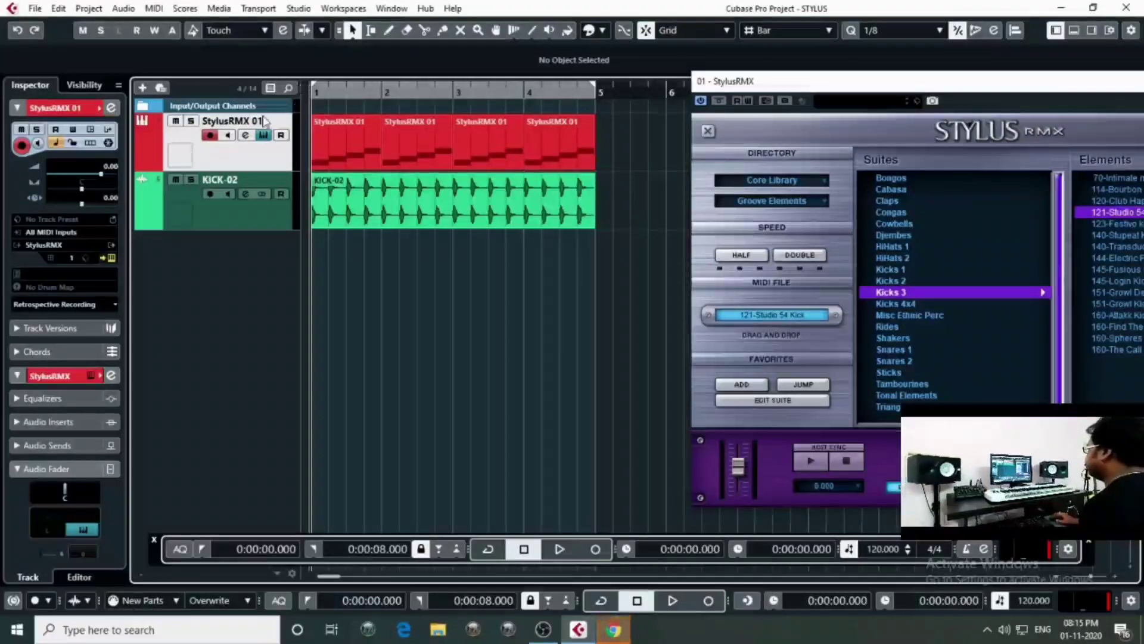
Mute the StylusRMX 01 track and play back the exported kick audio on its own
left_click(176, 121)
key("space")
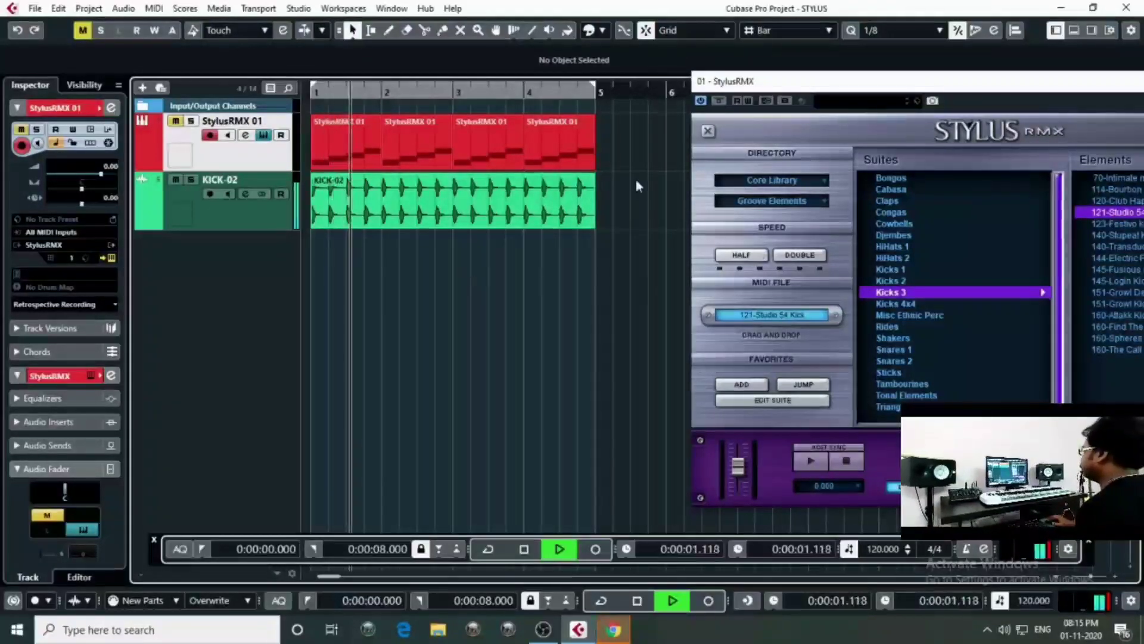
key("space")
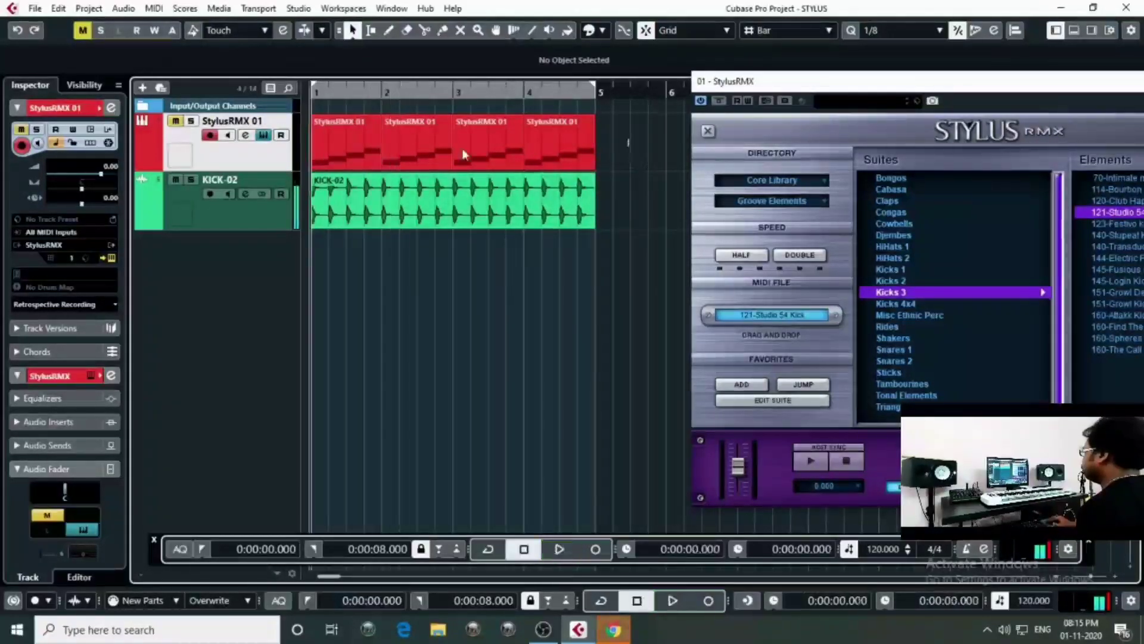
Delete the four MIDI clips on StylusRMX 01 and clear the mute and solo states on both tracks
left_click(407, 171)
key("Delete")
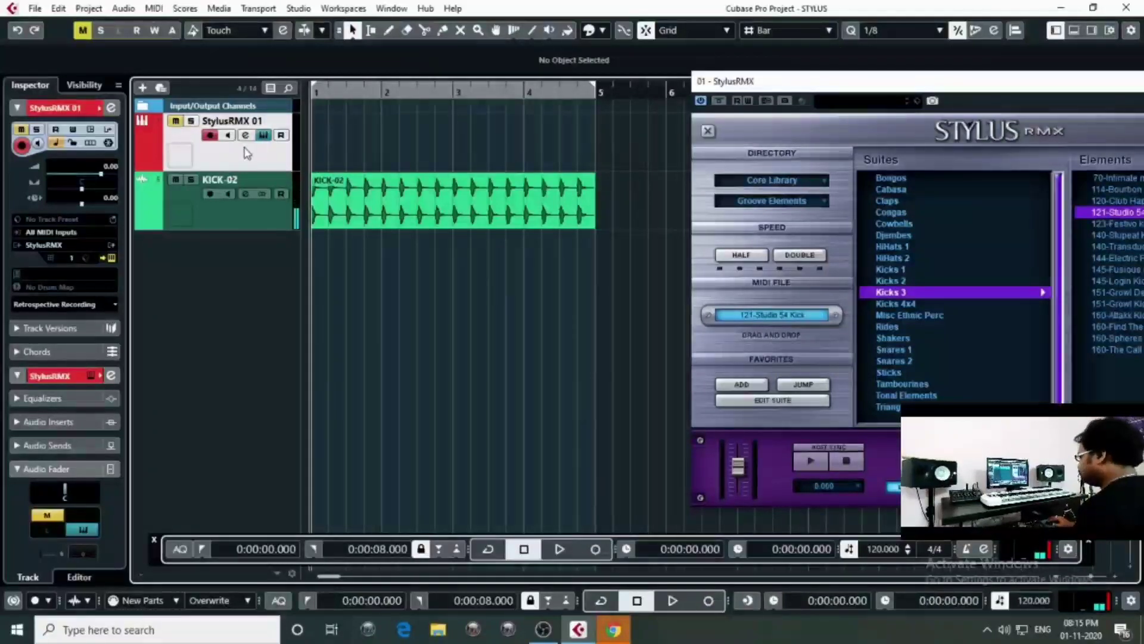
left_click(190, 122)
left_click(188, 178)
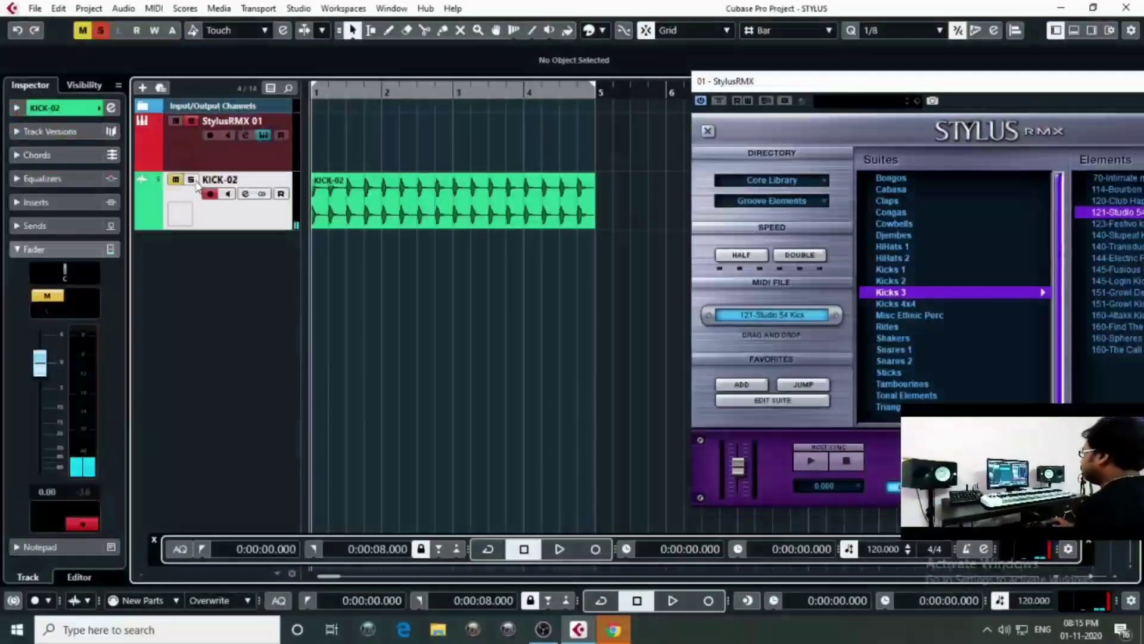
left_click(191, 125)
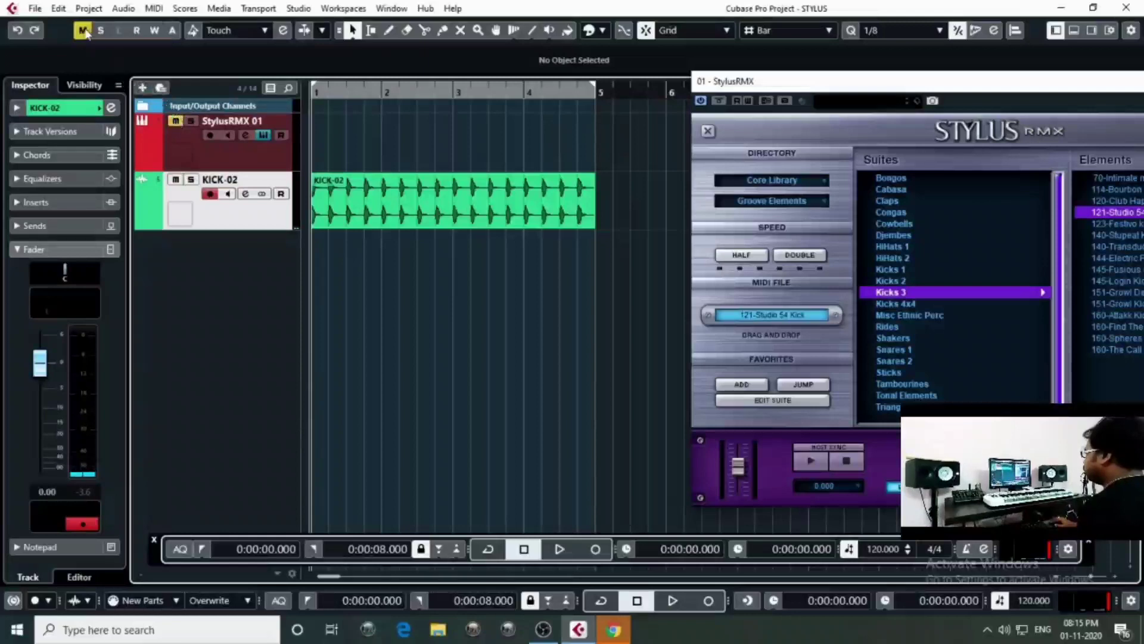
left_click(175, 121)
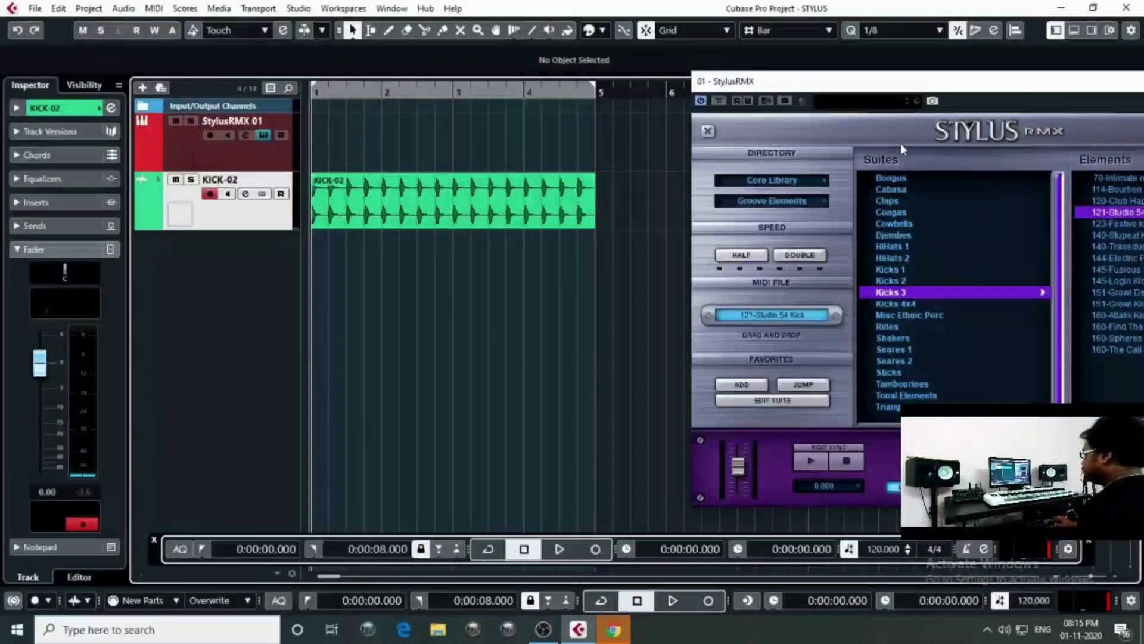
Audition 72-Half Moon Snare, 79-BossaLuv Snare, 80-Florian Dry Snare Rim and 85-Acetate Snare from the Snares 1 suite in Stylus RMX
left_click_drag(864, 81, 798, 48)
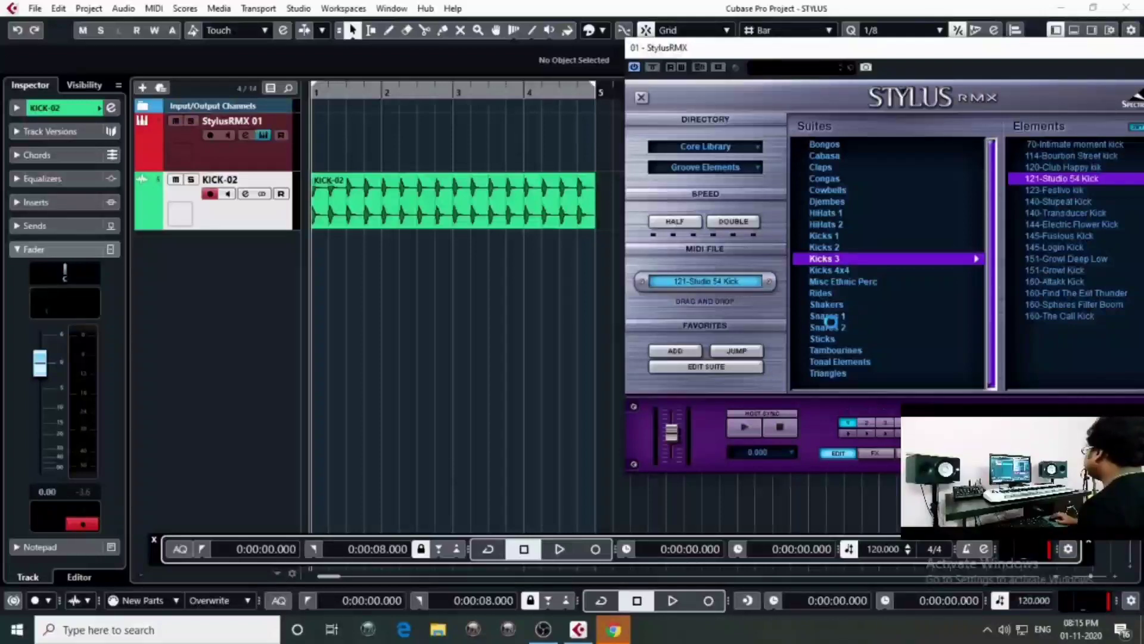
left_click(1052, 169)
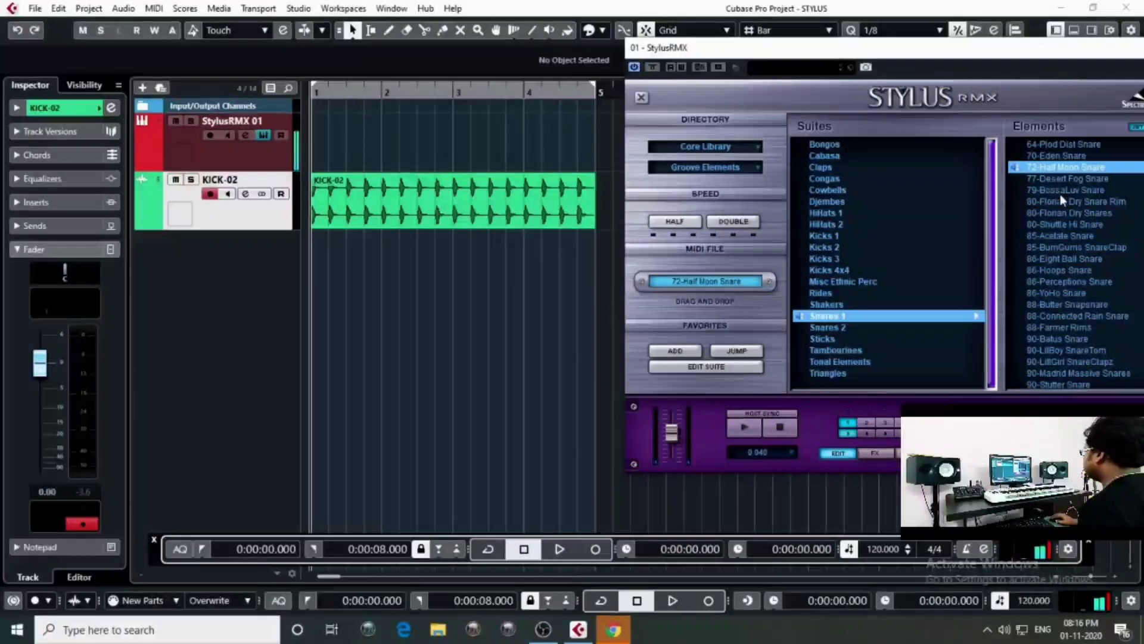
left_click(1061, 192)
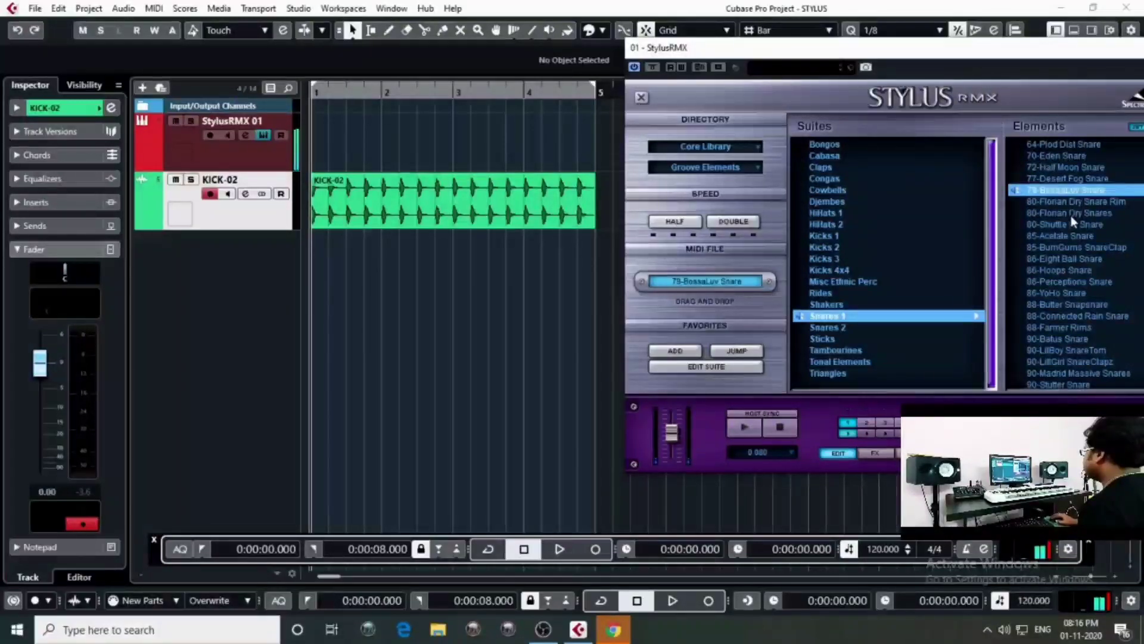
left_click(1063, 204)
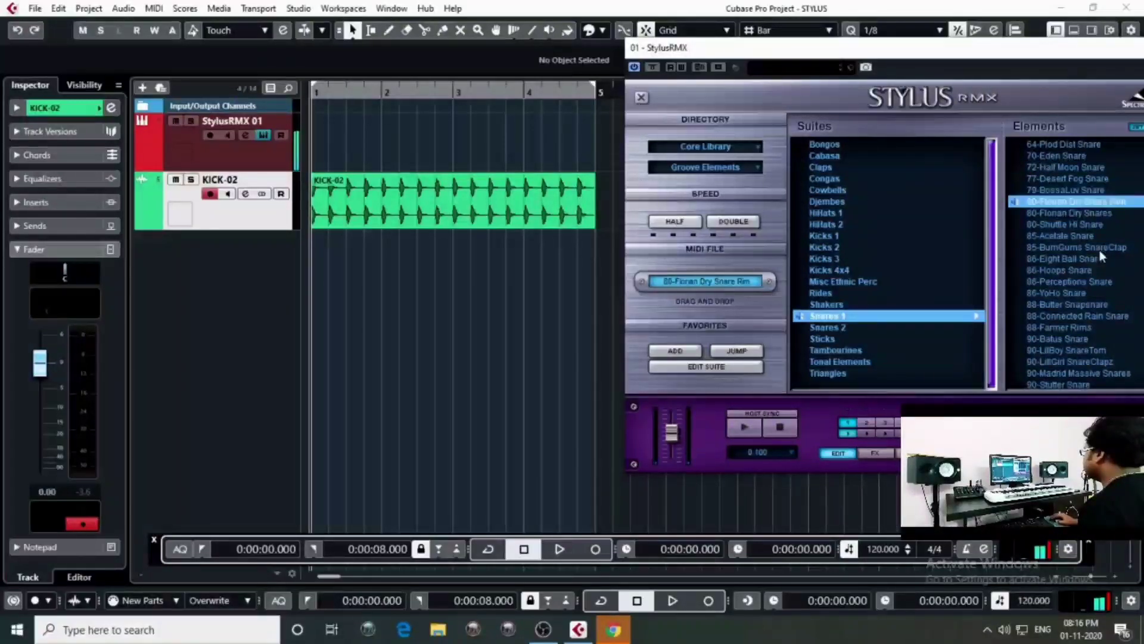
left_click(1062, 237)
Audition several elements of the Snares 2 suite, load 126-All Night Party Snare and stop the preview
left_click(834, 327)
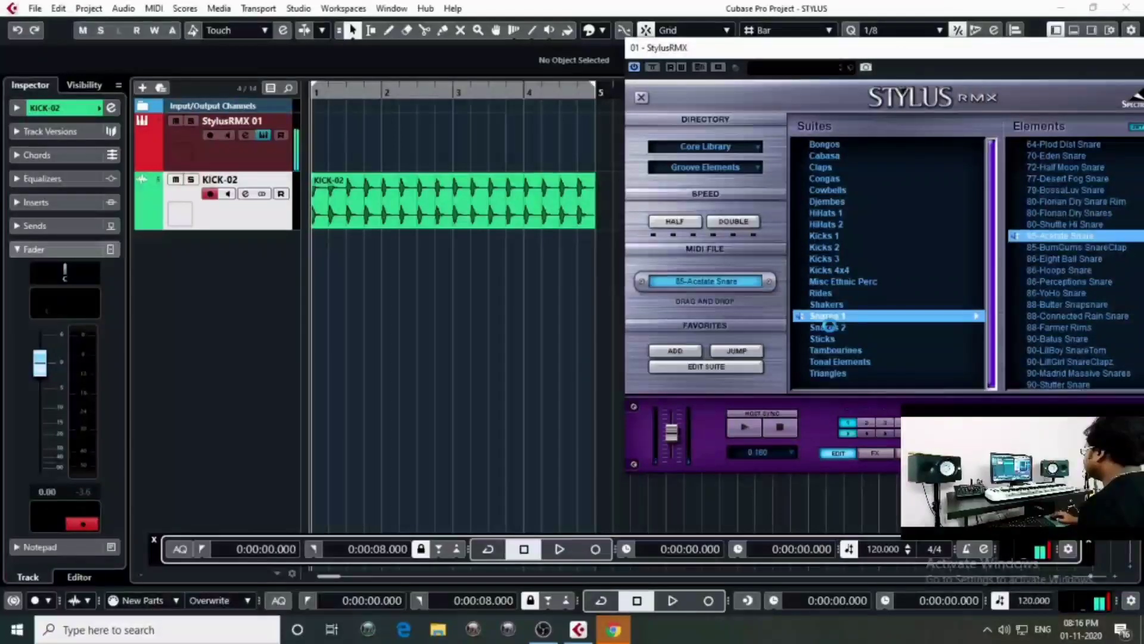
left_click(1062, 155)
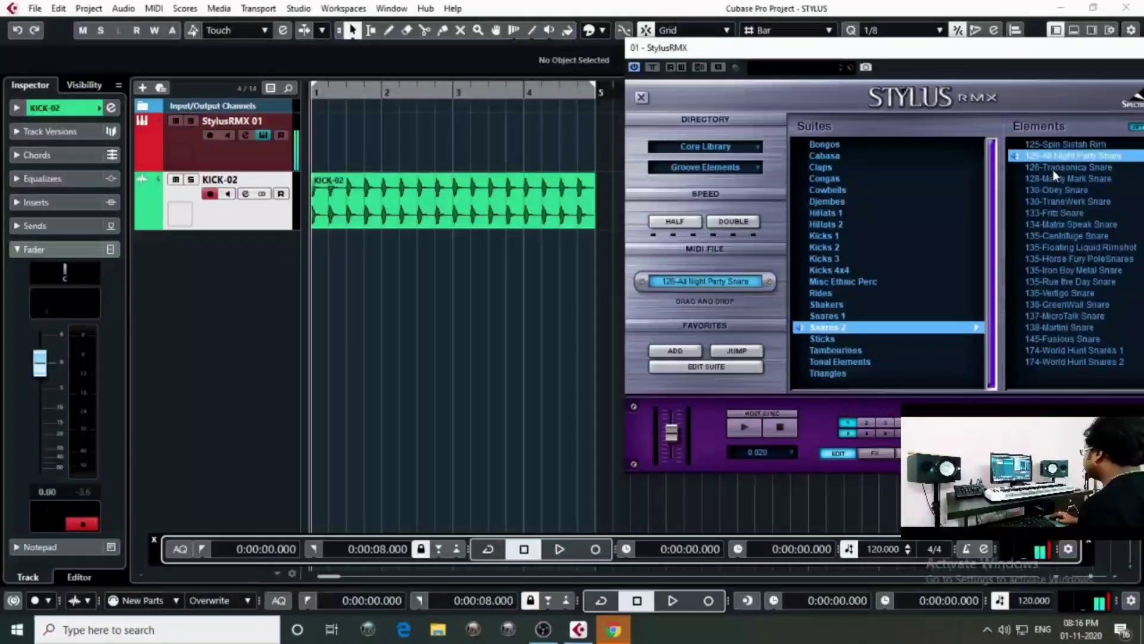
left_click(1059, 190)
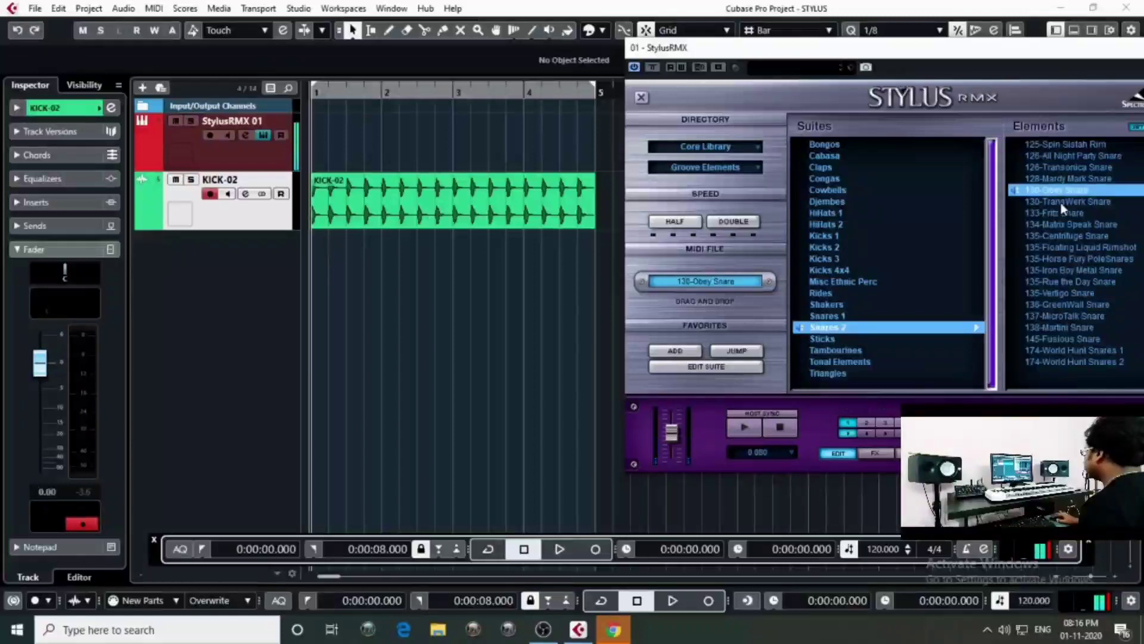
left_click(1062, 203)
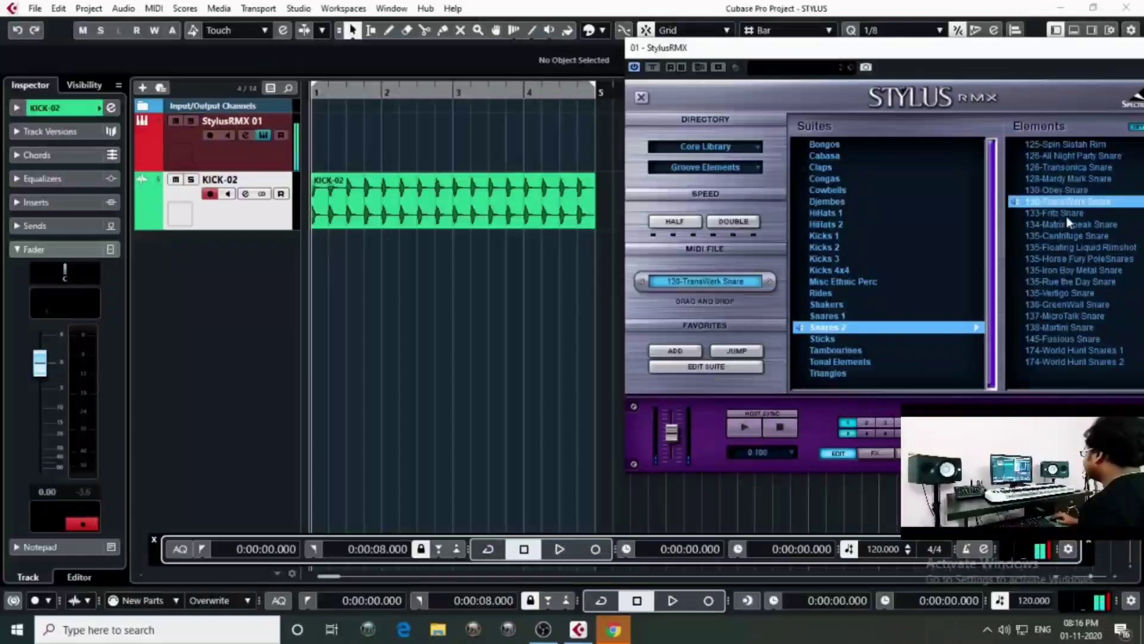
left_click(1059, 178)
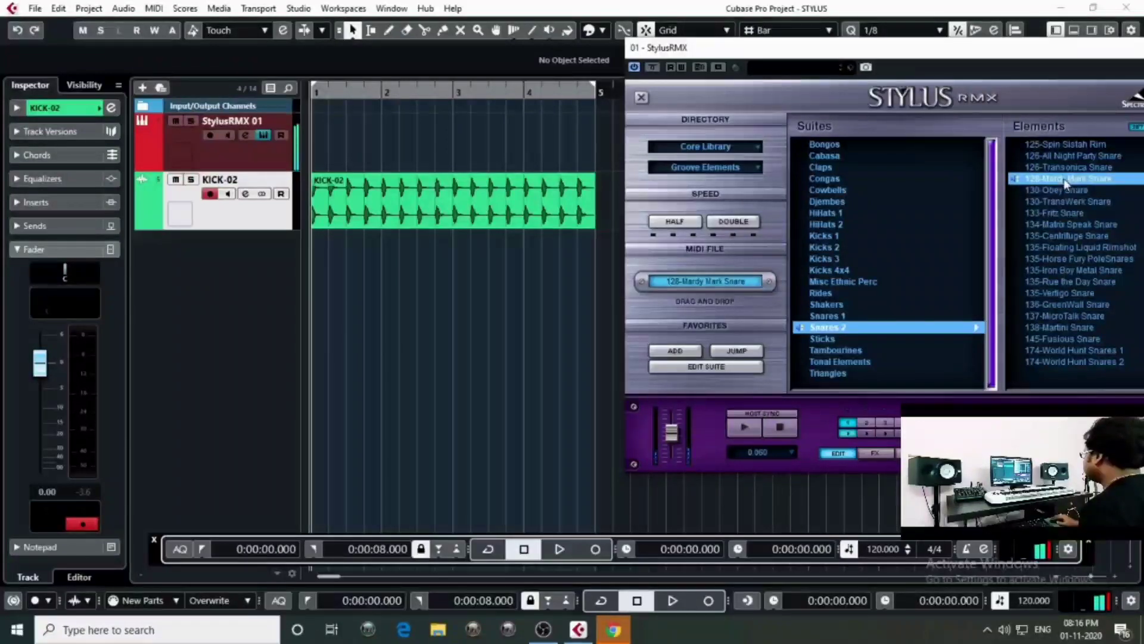
left_click(1061, 156)
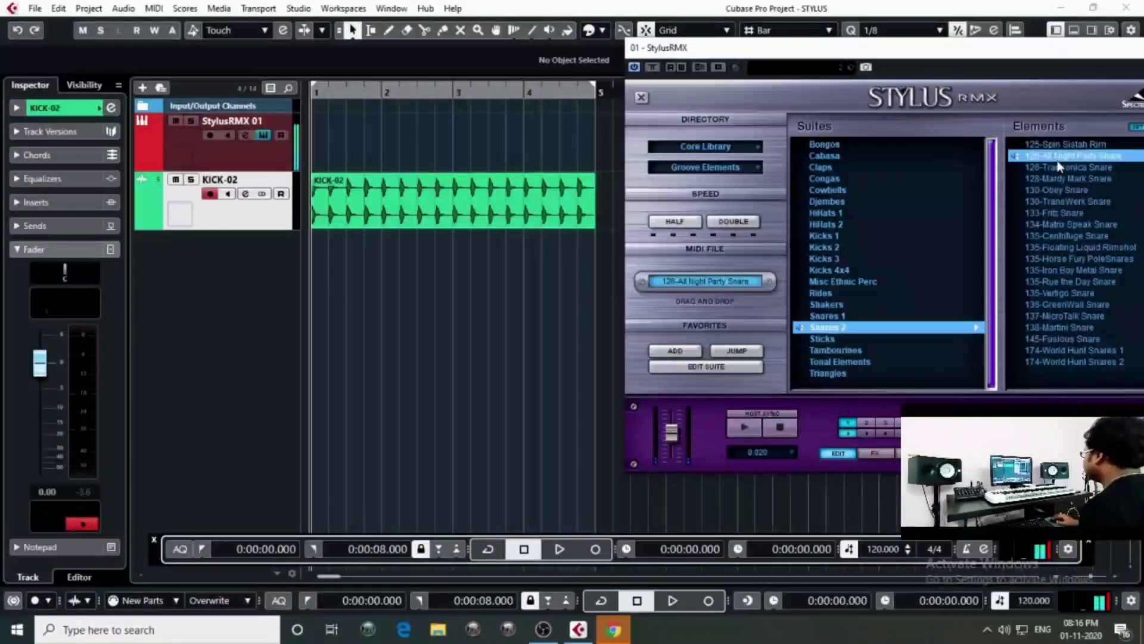
left_click(779, 434)
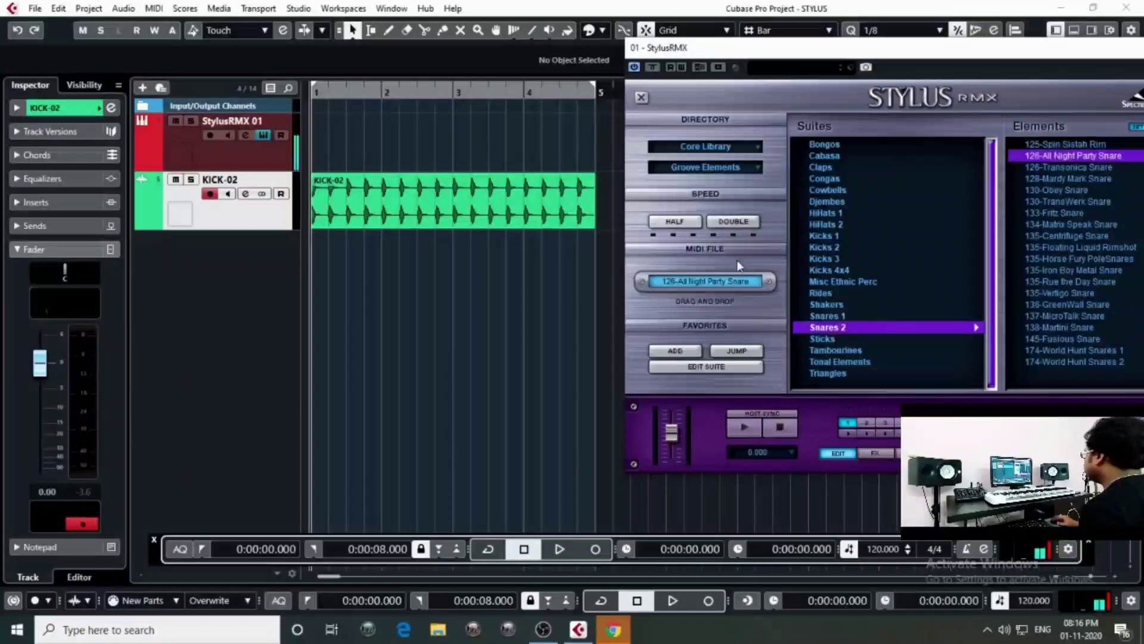
Fill bars 1 to 4 of StylusRMX 01 with the snare groove's MIDI file and play it with the kick
left_click_drag(696, 283, 336, 156)
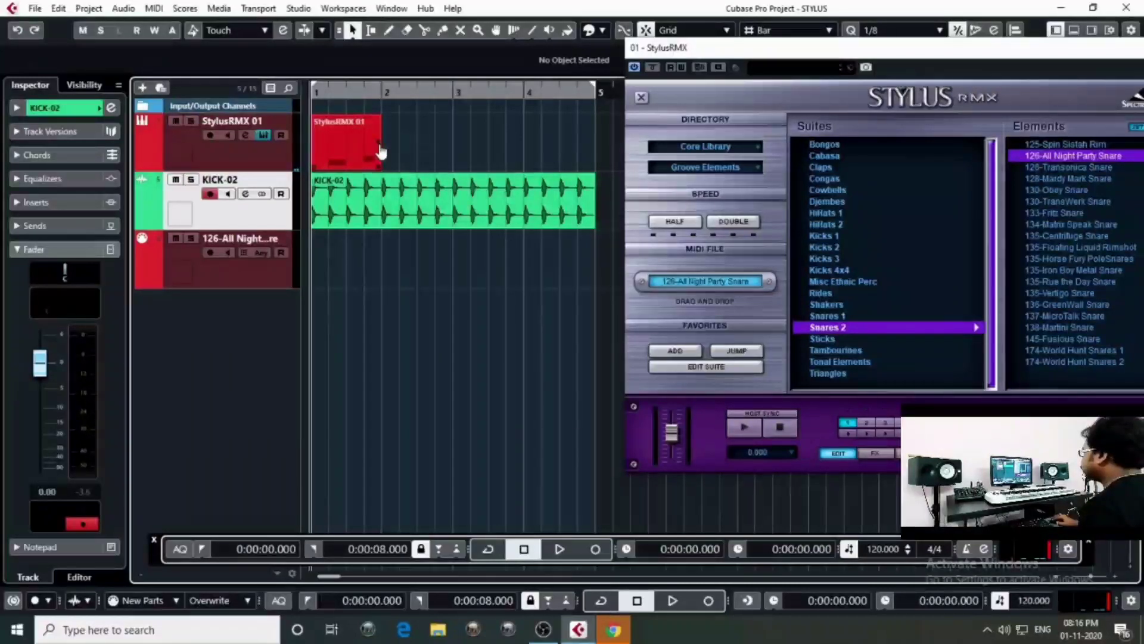
left_click_drag(381, 152, 568, 149)
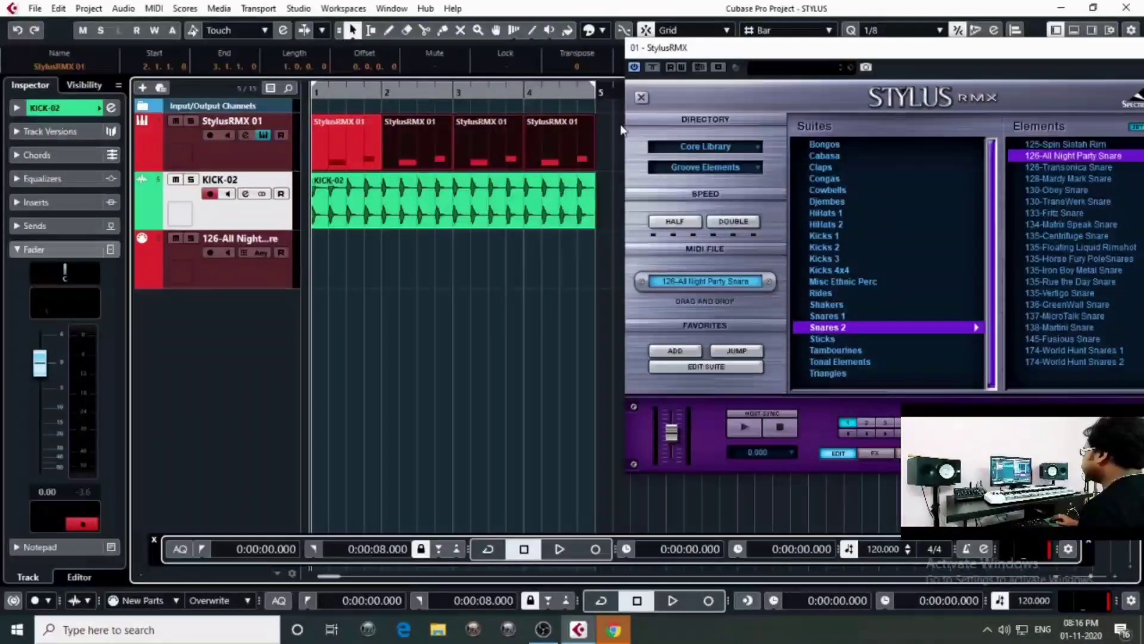
key("space")
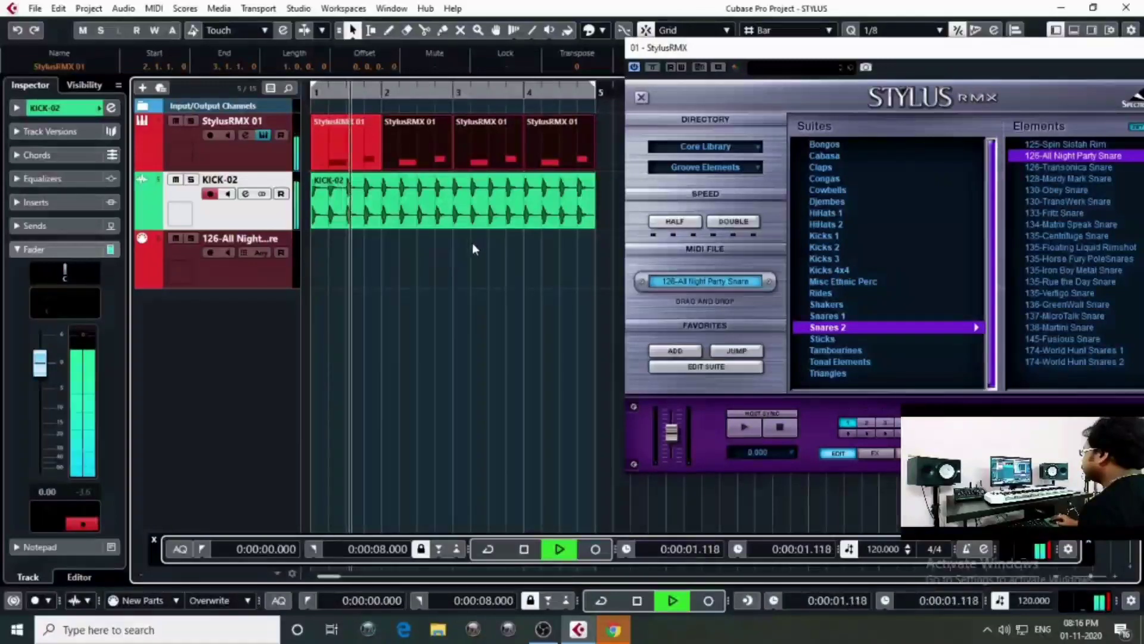
left_click(605, 137)
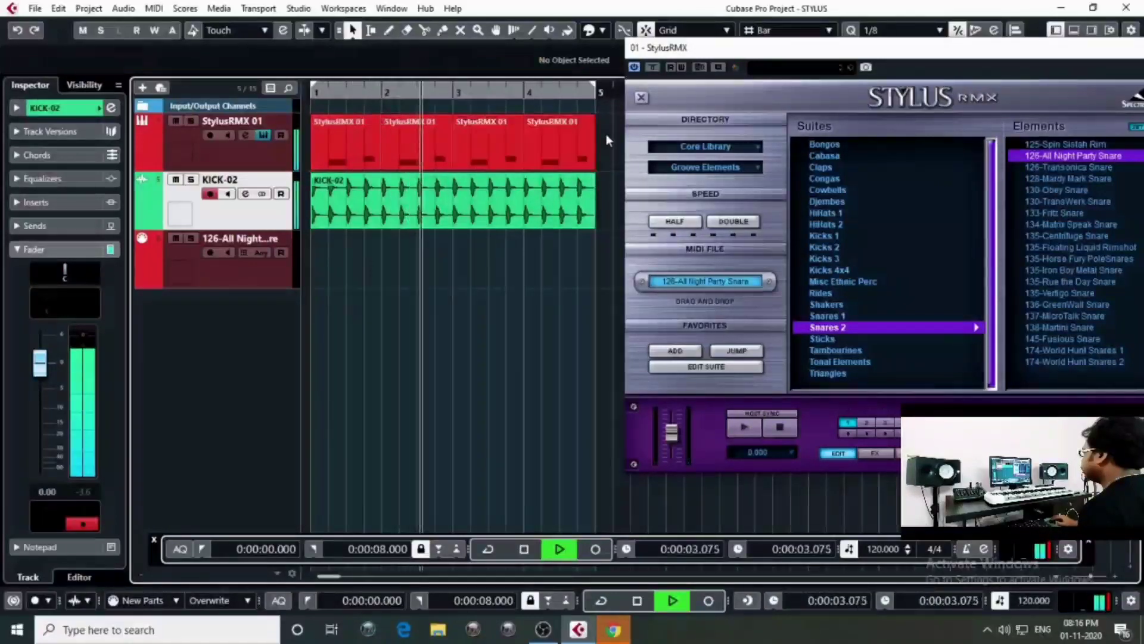
key("space")
Select the snare clips, solo the StylusRMX 01 track and open the Export Audio Mixdown settings
key("ctrl+a")
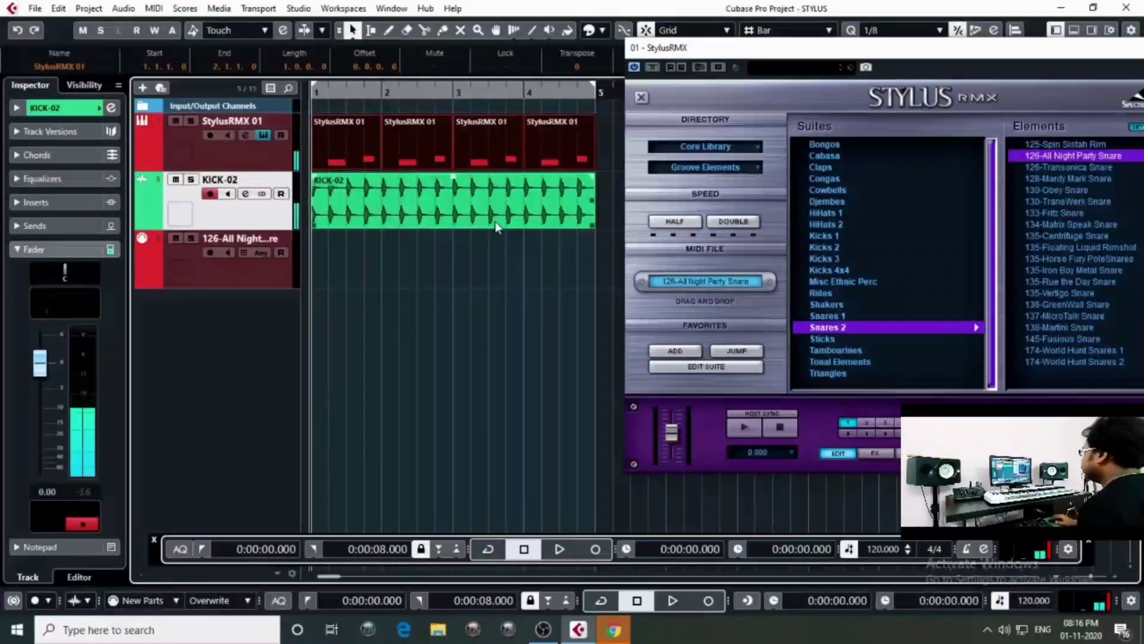
left_click(191, 121)
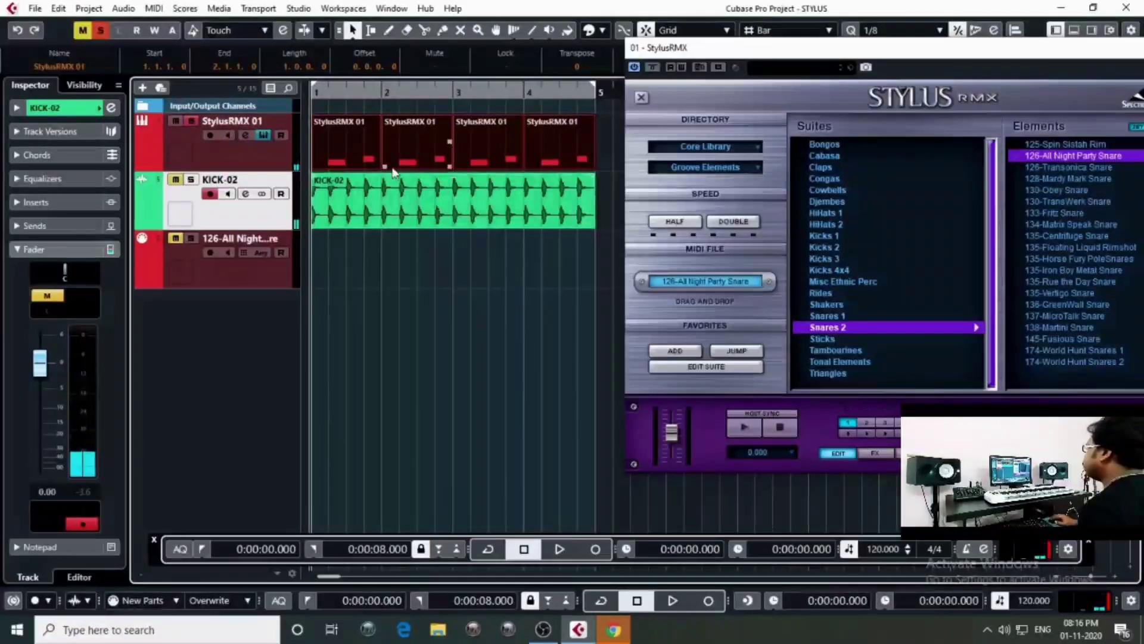
left_click(34, 9)
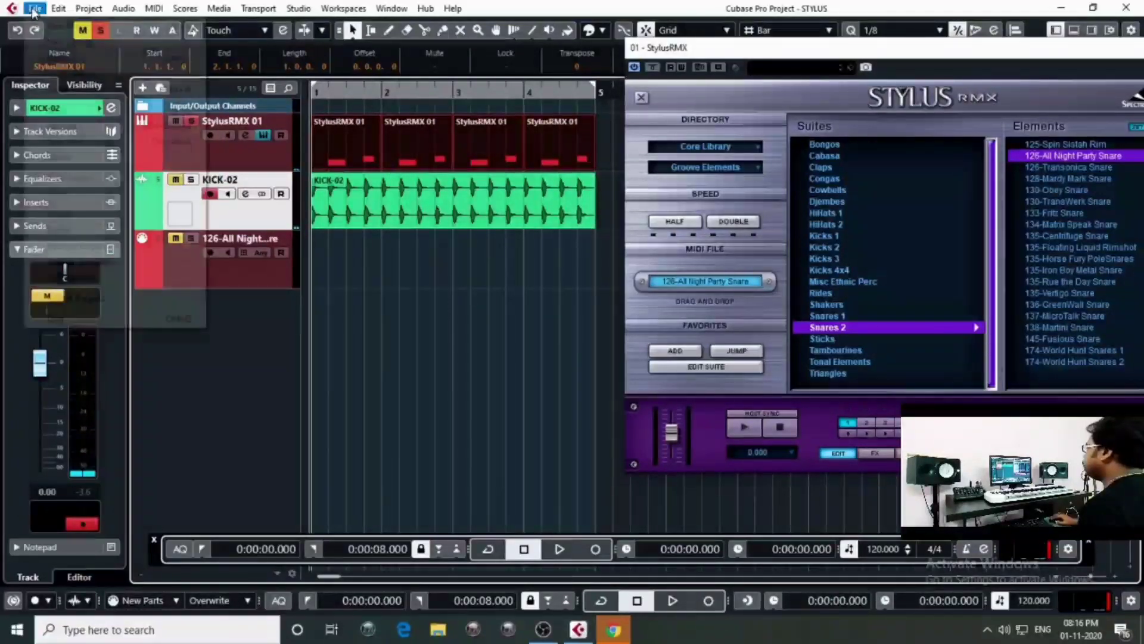
mouse_move(90, 230)
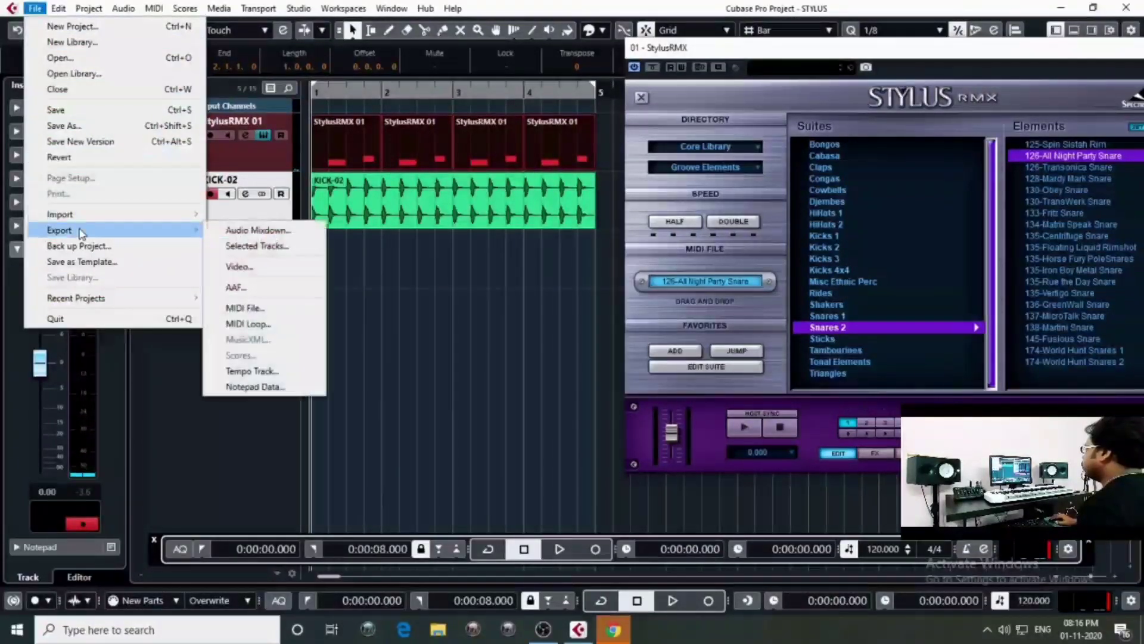
left_click(297, 231)
Export the soloed snare loop as a Wave file named SNAR in the project's Audio folder and import it with the default conversion options
left_click(686, 70)
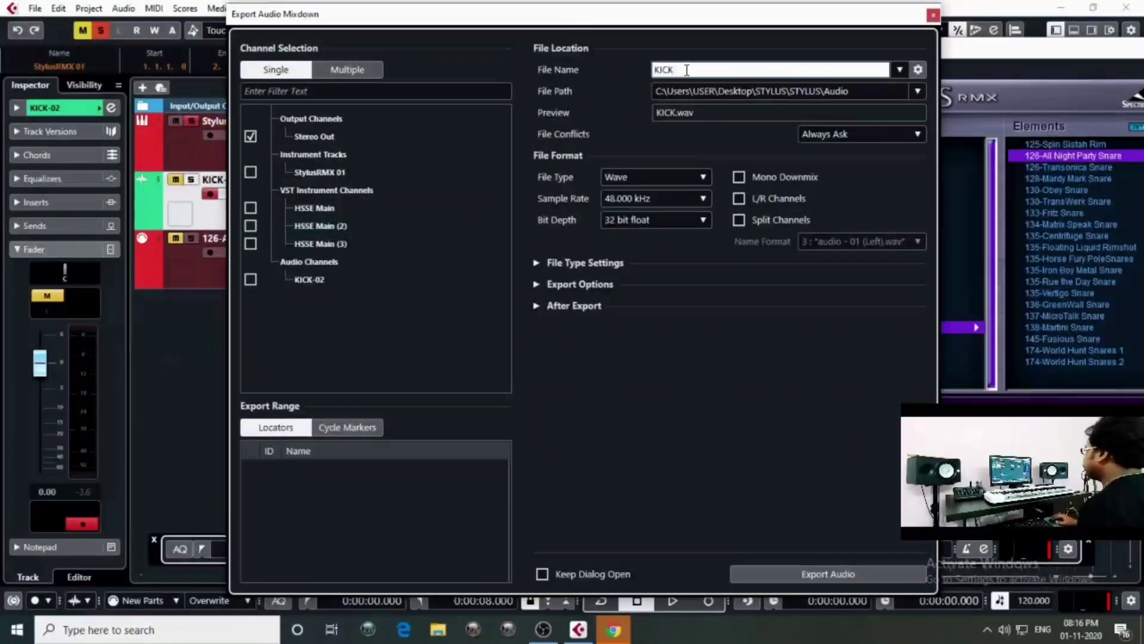
key("ctrl+a")
type("S")
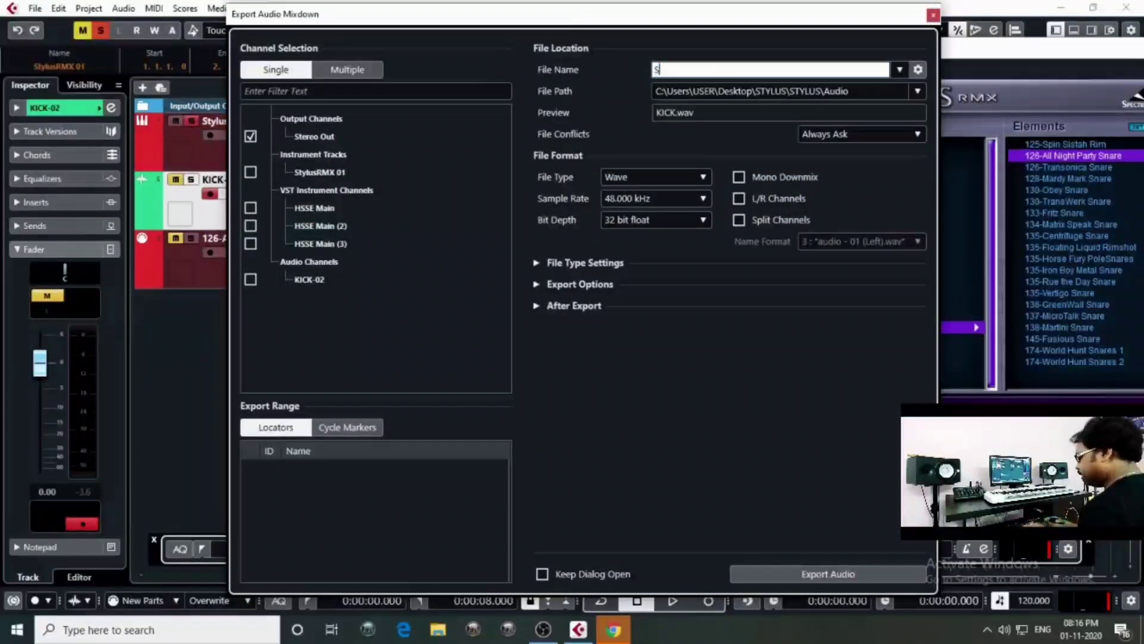
type("NAR")
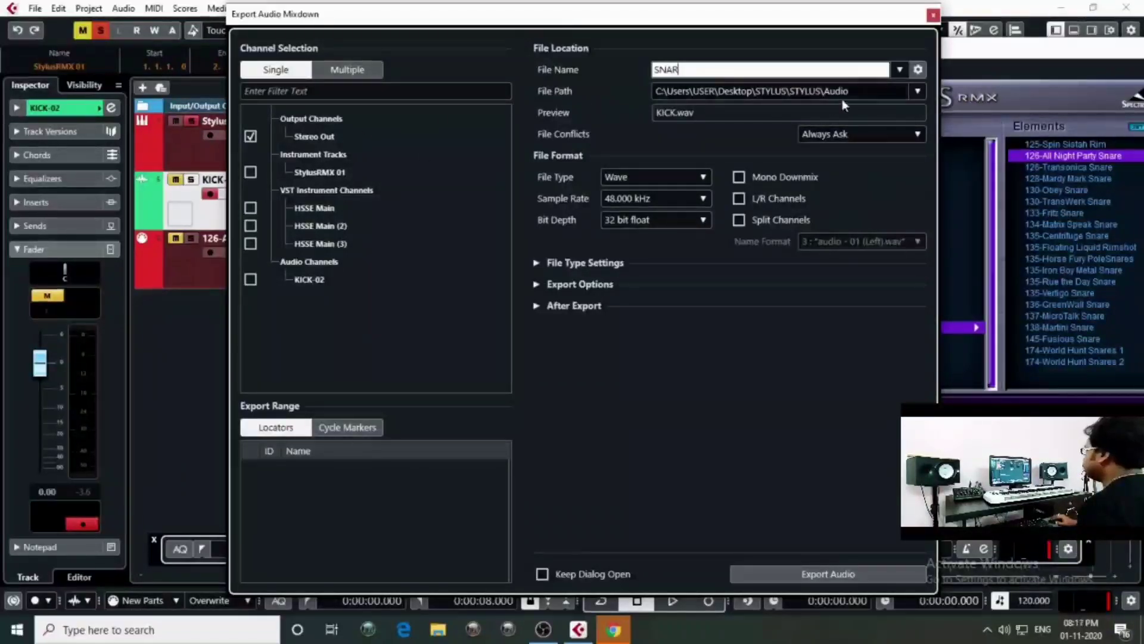
left_click(918, 91)
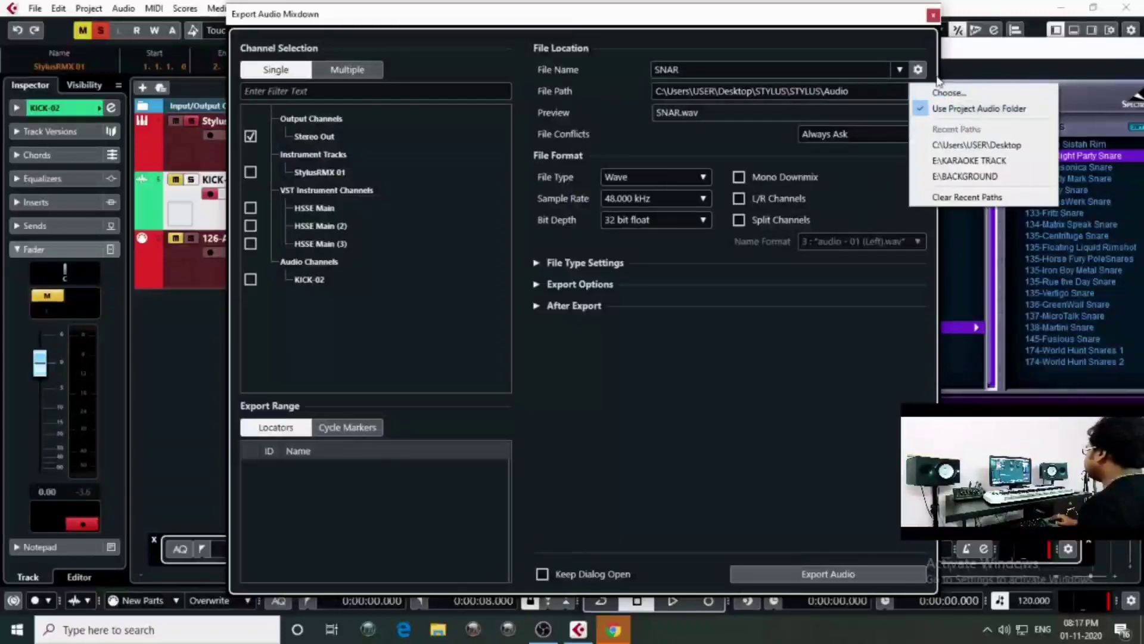
left_click(1042, 109)
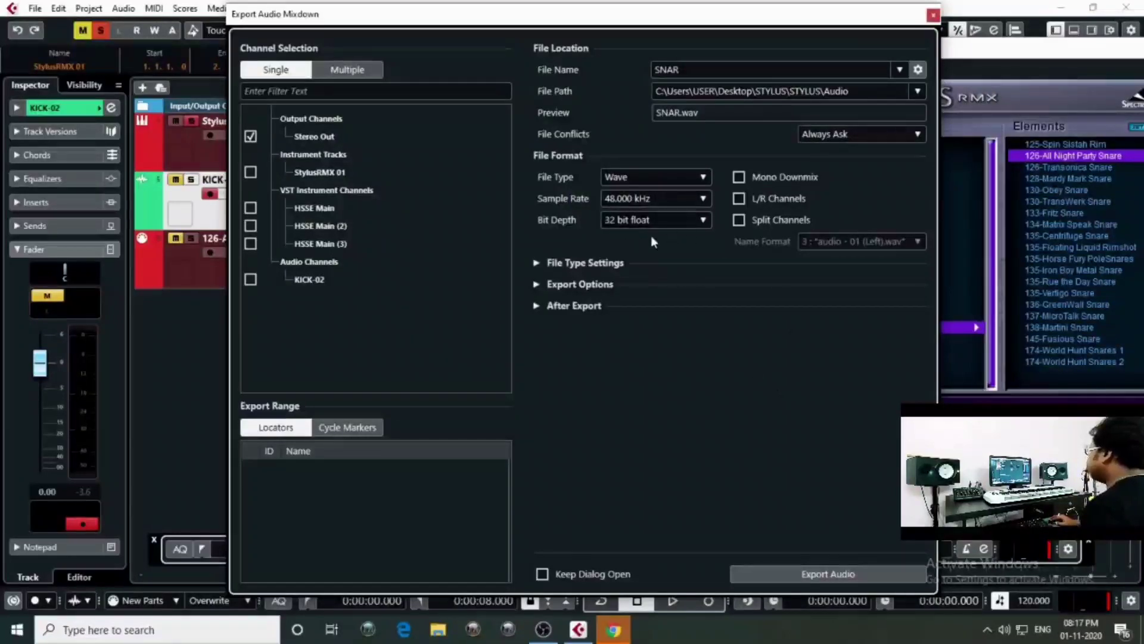
left_click(799, 569)
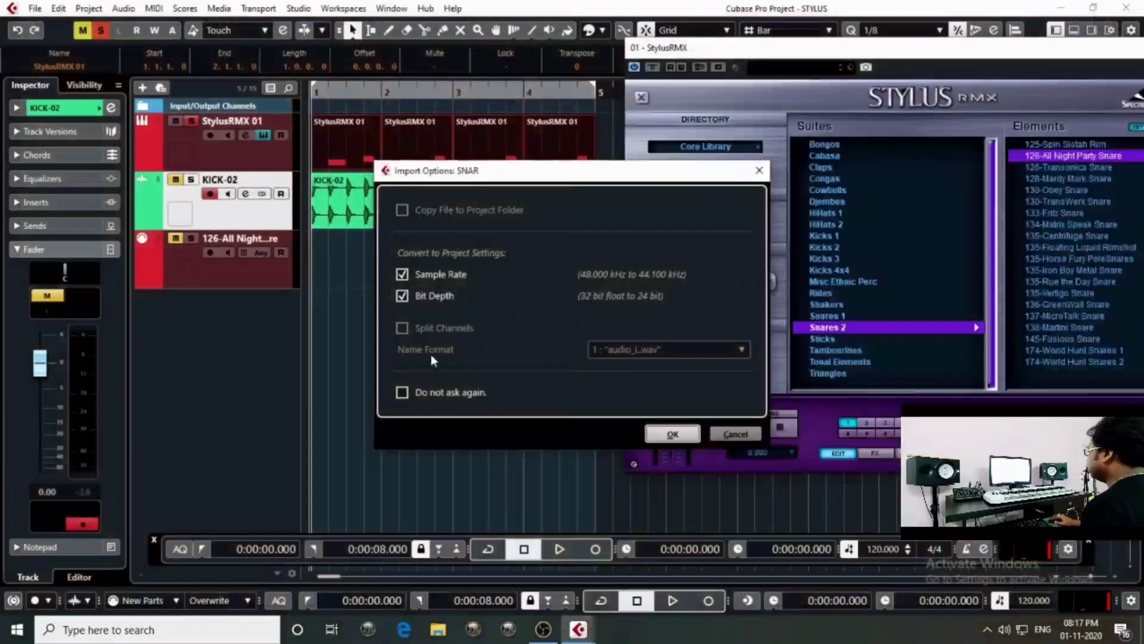
left_click(685, 434)
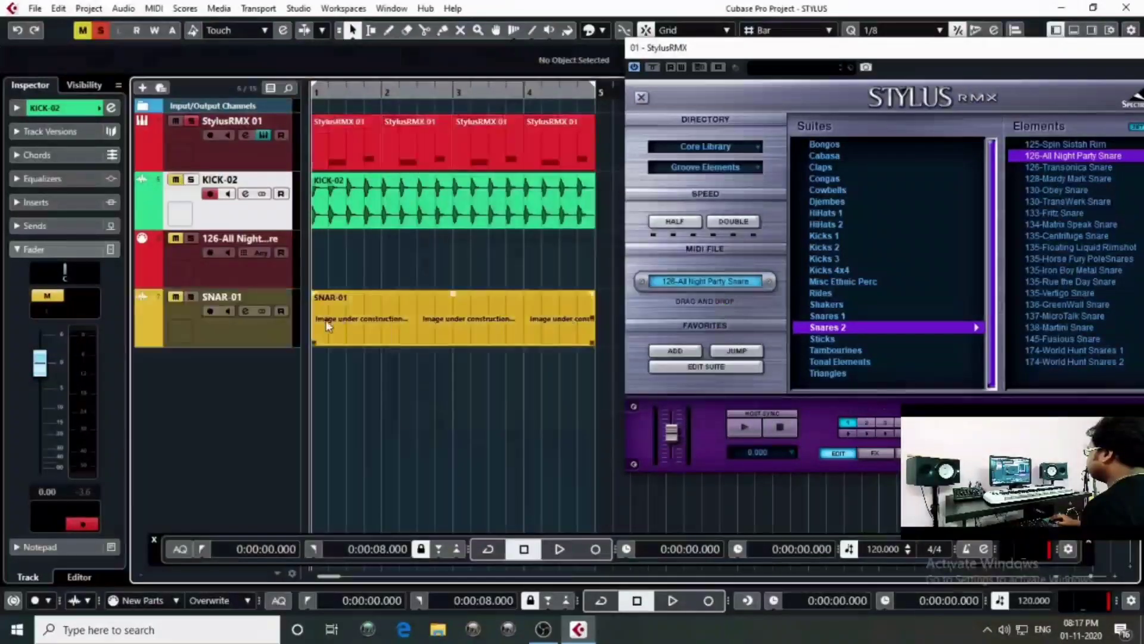
Place the SNAR-01 track directly below KICK-02 and delete all snare MIDI clips from StylusRMX 01
left_click(423, 317)
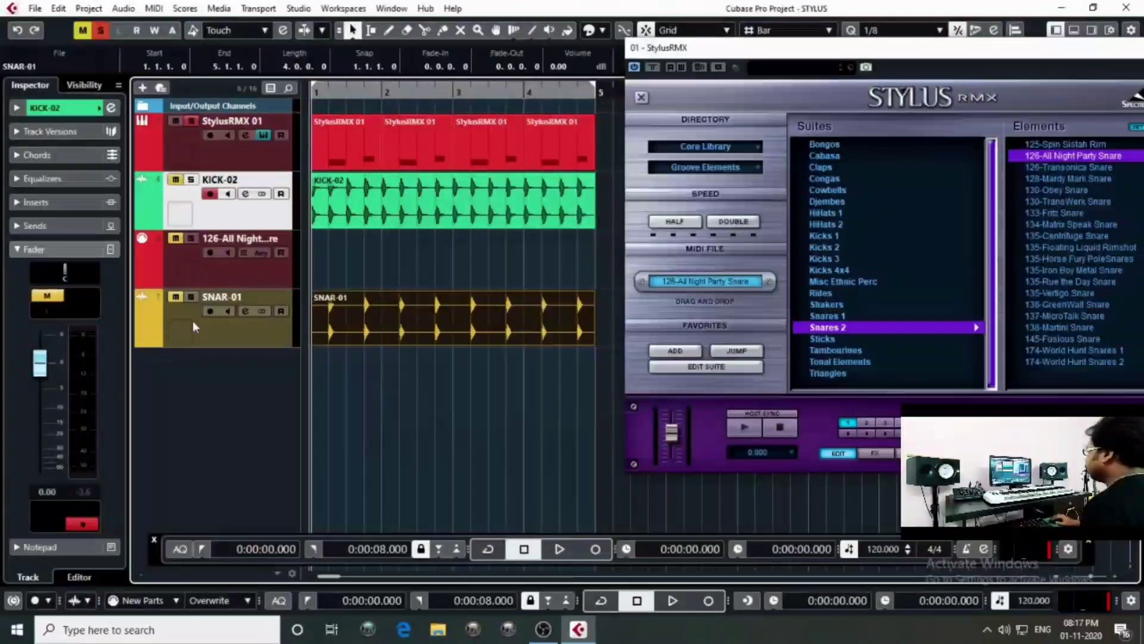
left_click_drag(238, 335, 244, 230)
left_click(438, 145)
left_click_drag(607, 132, 286, 152)
key("Delete")
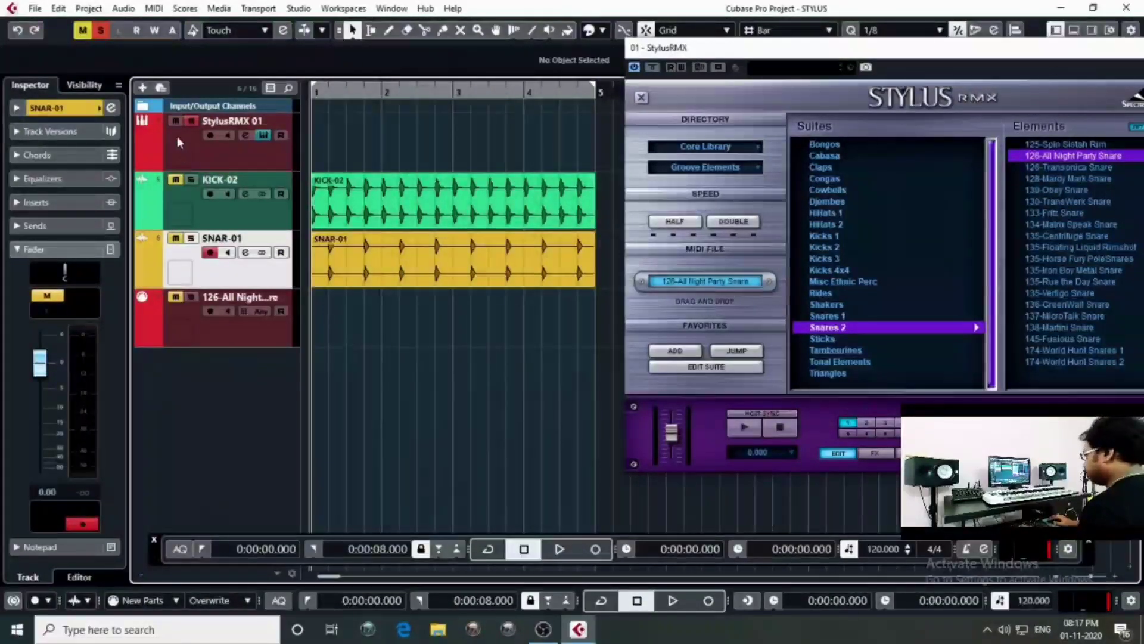
Unsolo StylusRMX 01 and play the exported kick and snare loops together
left_click(190, 121)
key("space")
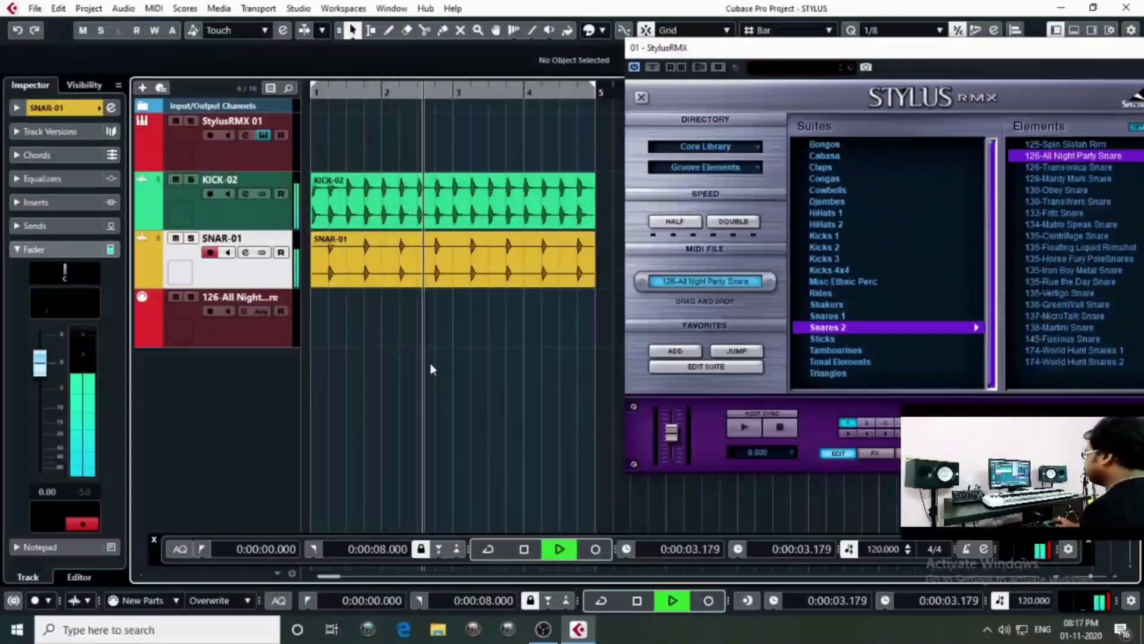
key("space")
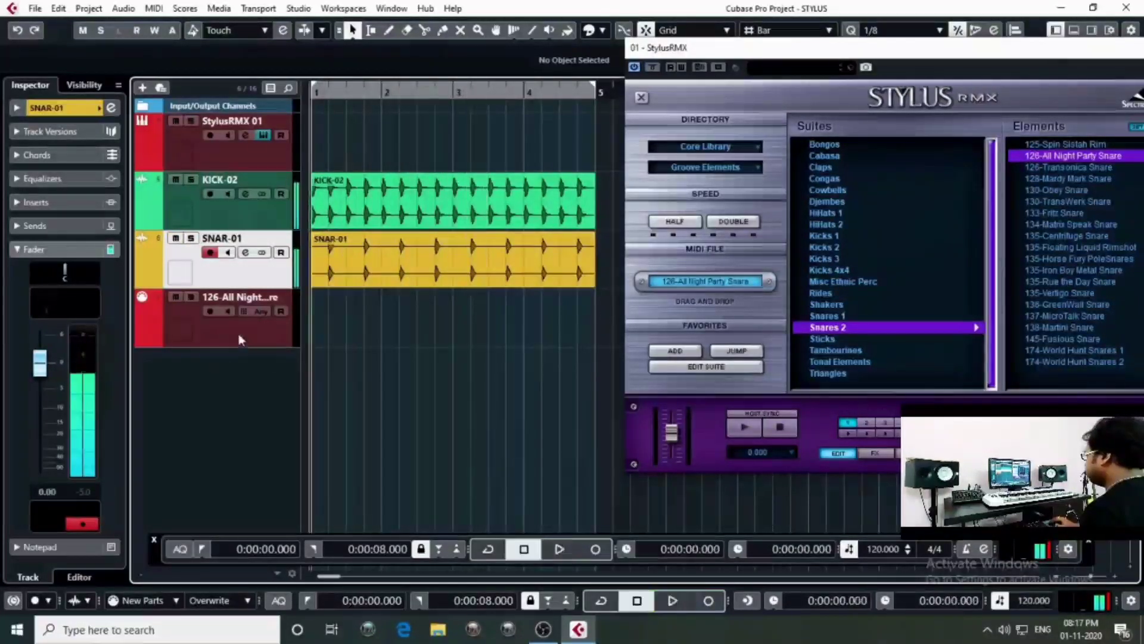
Remove the leftover 126-All Night Party Snare MIDI track from the project
left_click(240, 340)
right_click(241, 334)
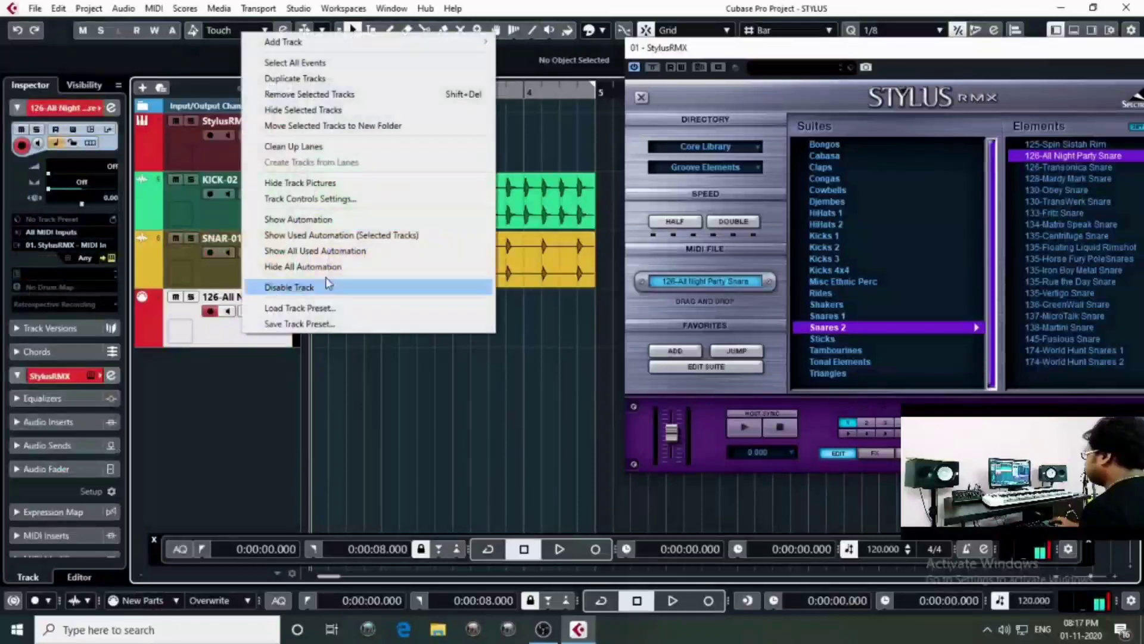
left_click(285, 95)
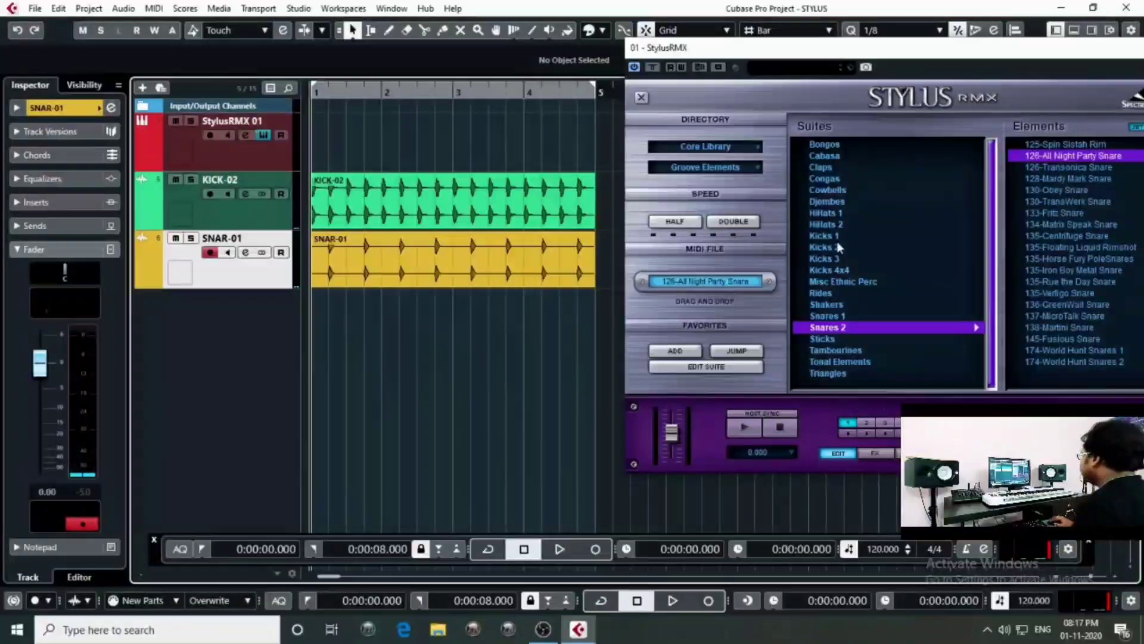
Open the HiHats 1 suite and audition 70-Datalife HiHat, 70-Hi-Hats, 80-Shuffle Hi Hat, 85-BumGums Hi Hats and 86-Biomechanical HiHats
left_click(825, 213)
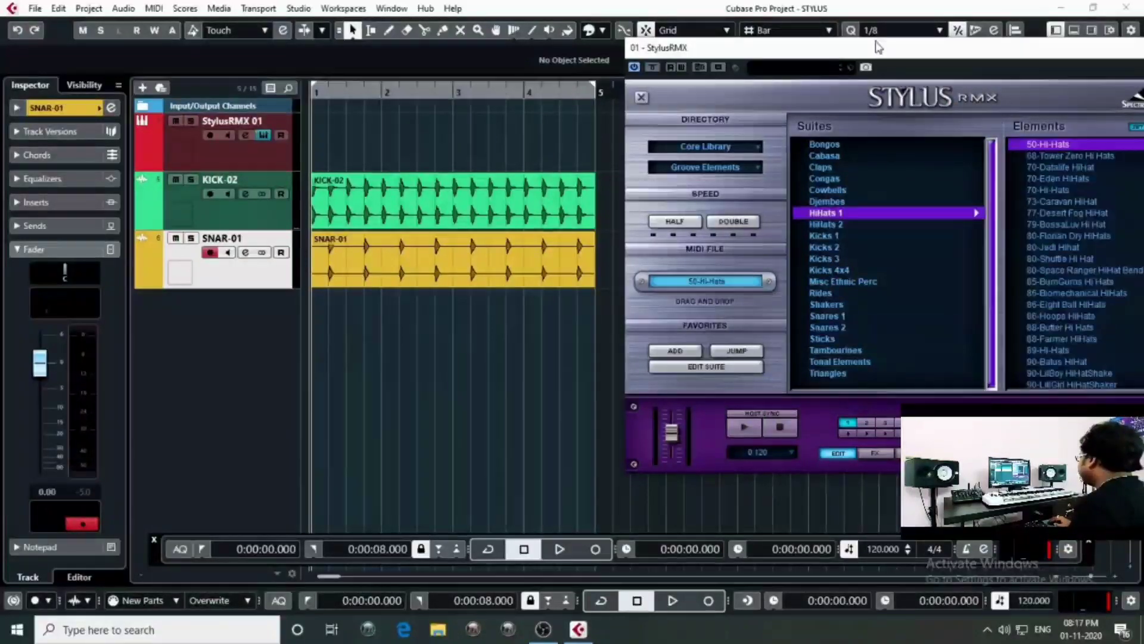
left_click_drag(875, 52, 795, 43)
left_click(971, 158)
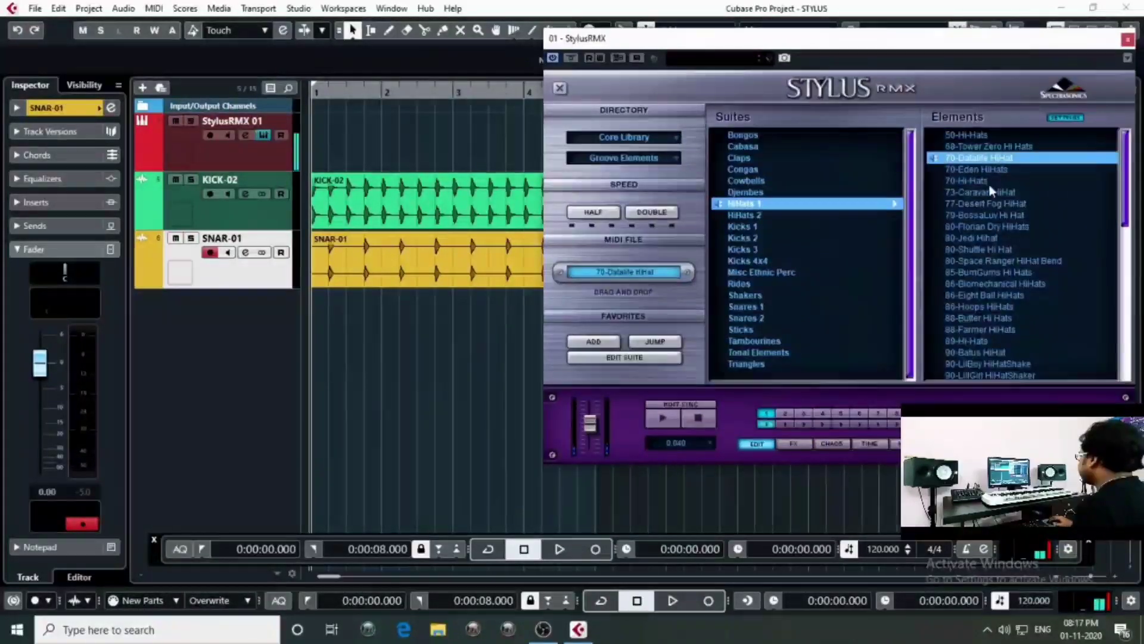
left_click(981, 181)
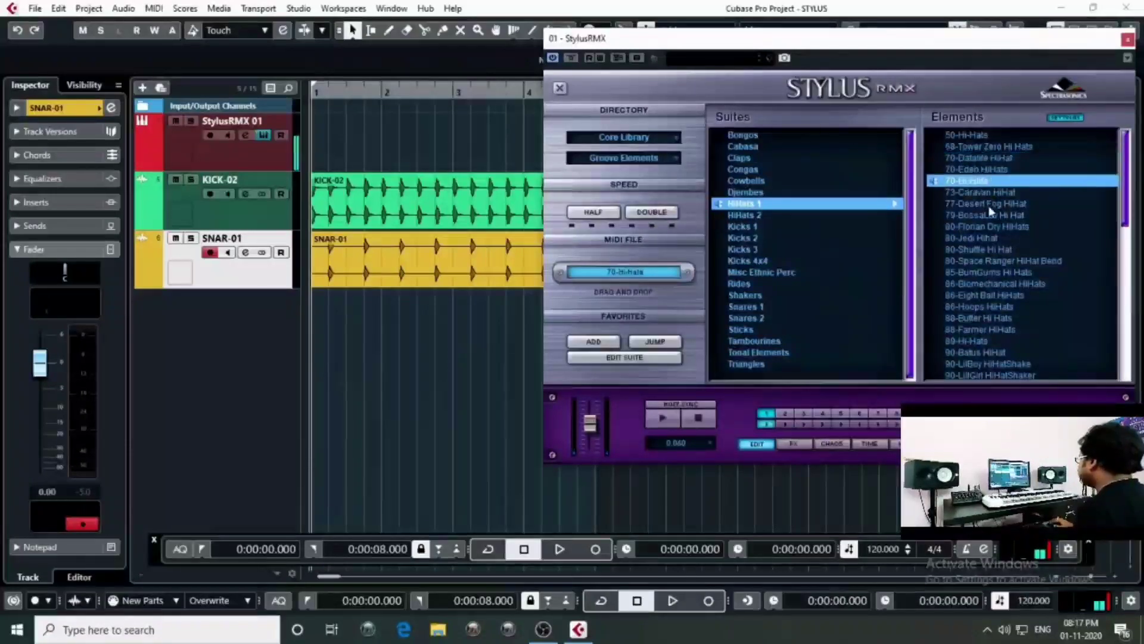
left_click(977, 250)
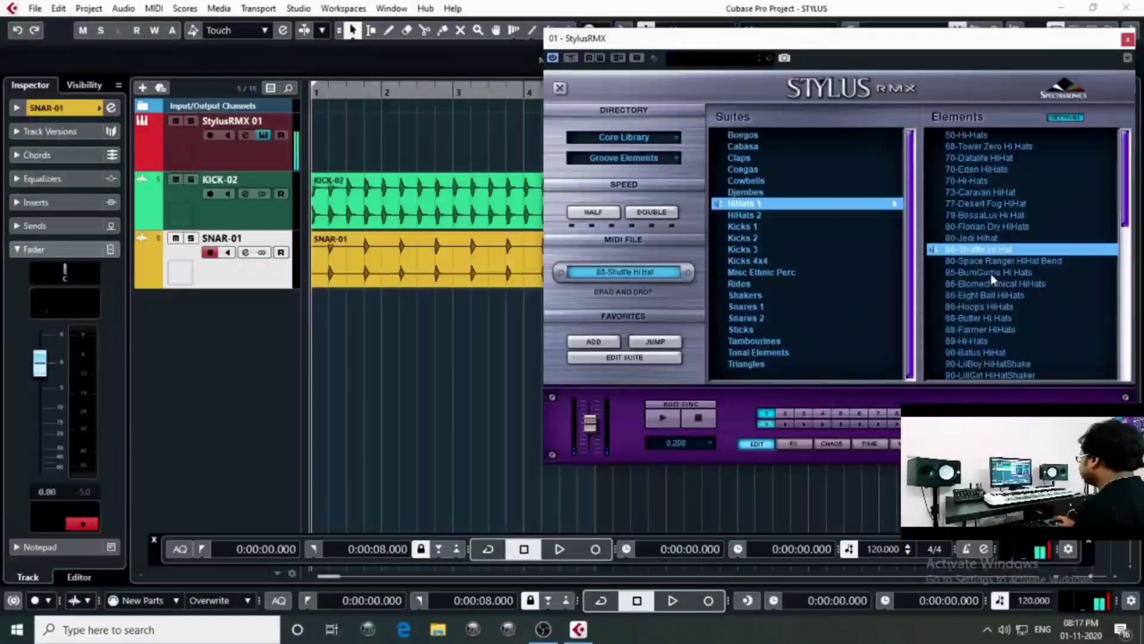
left_click(991, 273)
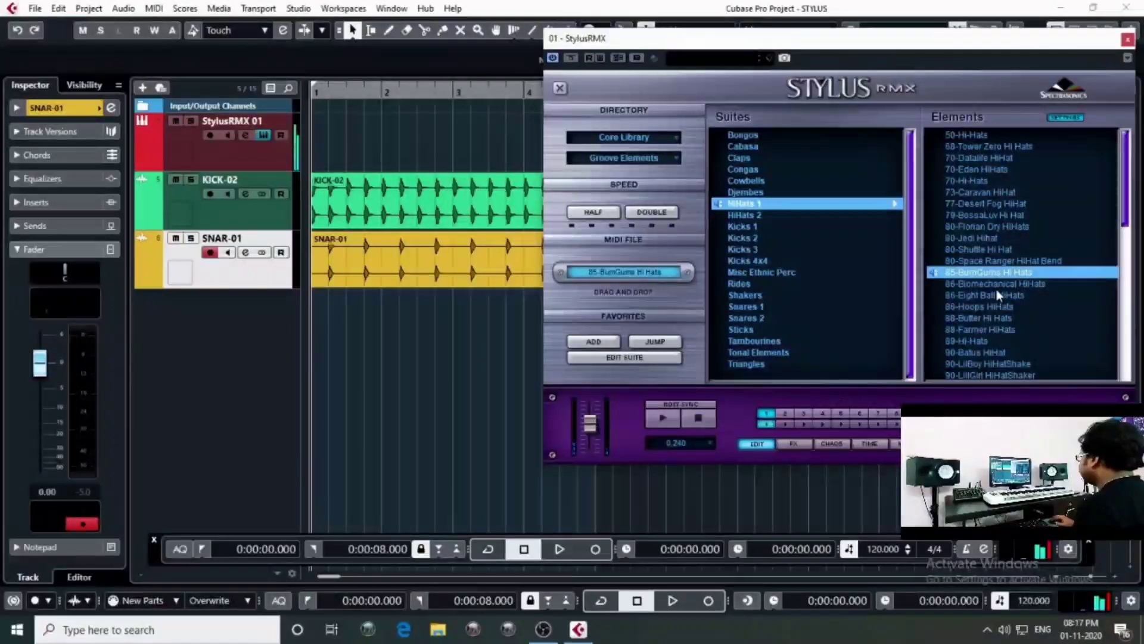
left_click(993, 286)
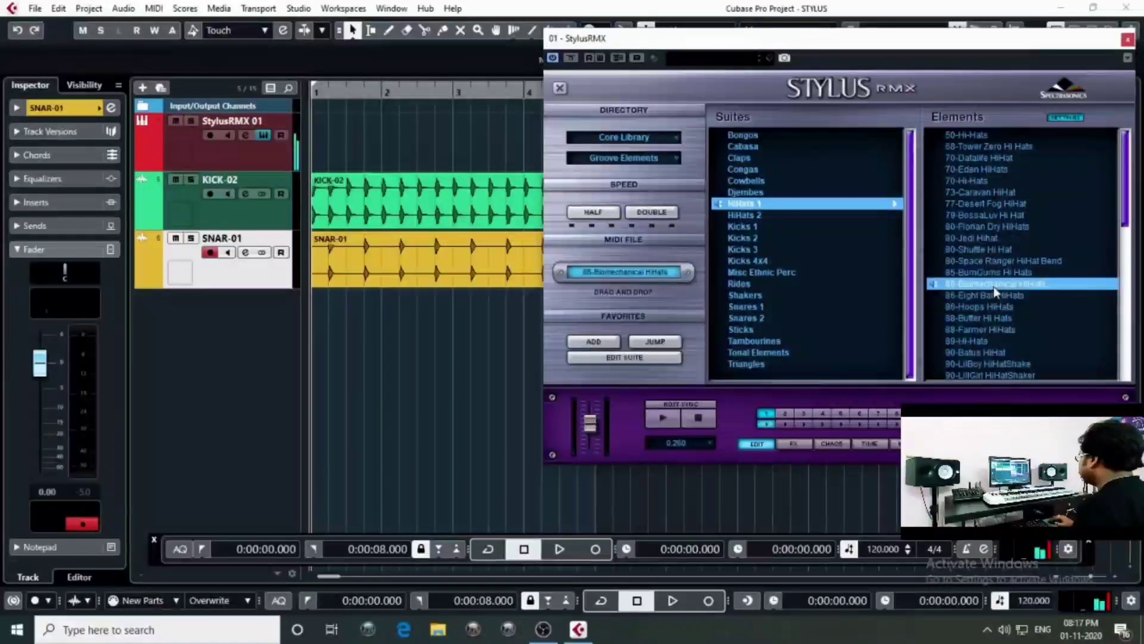
Compare 80-Florian Dry HiHats, 79-BossaLuv Hi Hat and 86-Eight Ball HiHats with 80-Jedi Hihat, and load 80-Jedi Hihat
left_click(979, 228)
left_click(980, 239)
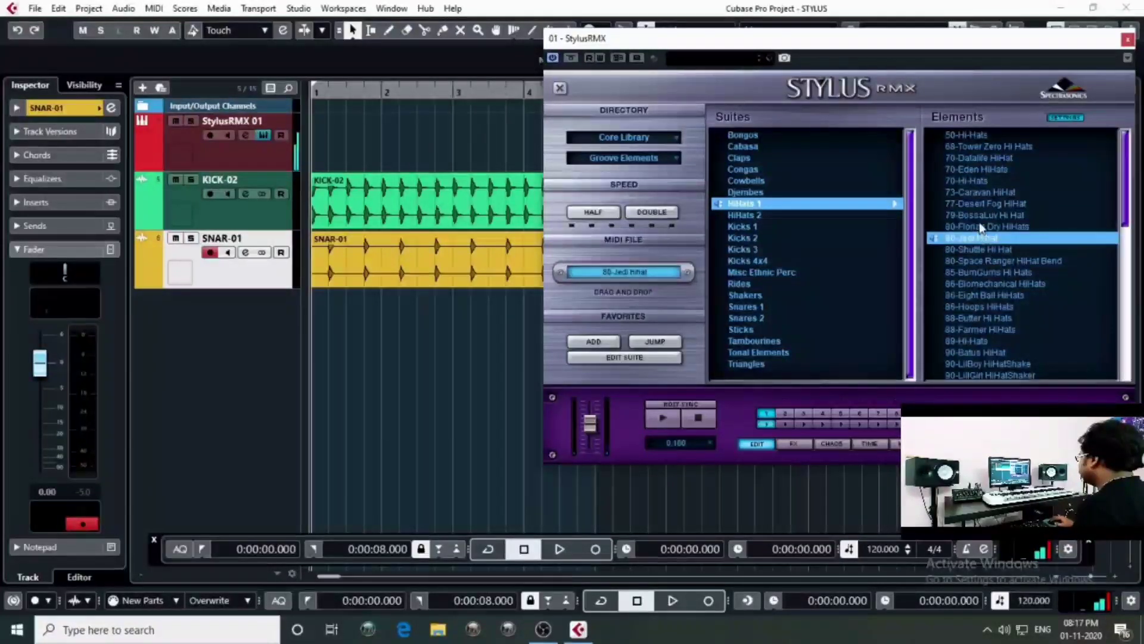
left_click(978, 215)
left_click(978, 227)
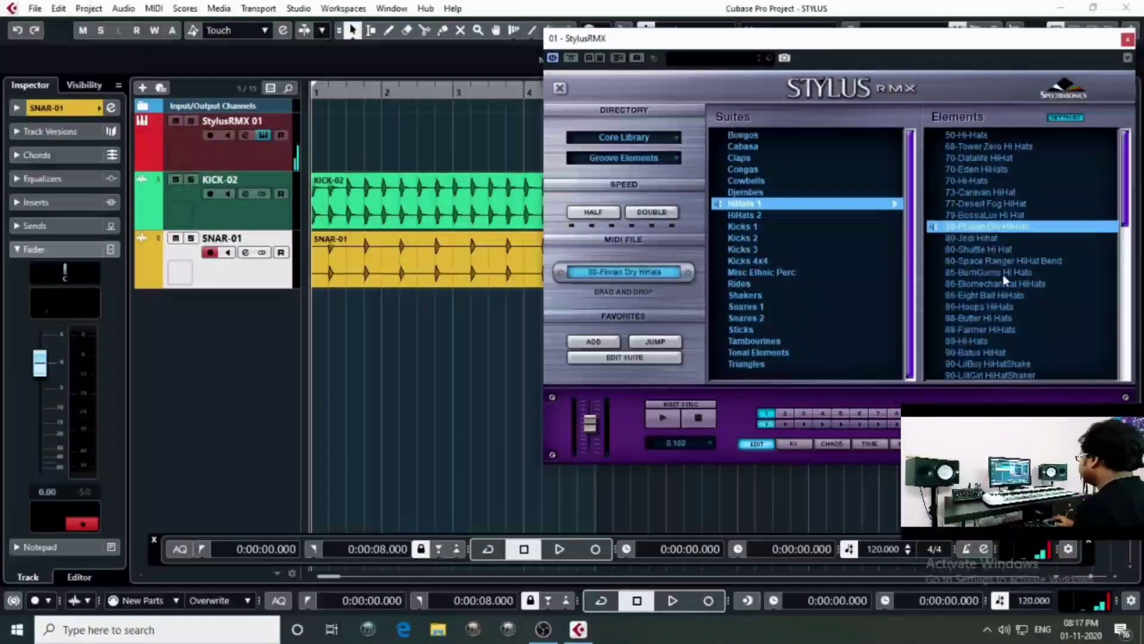
left_click(992, 238)
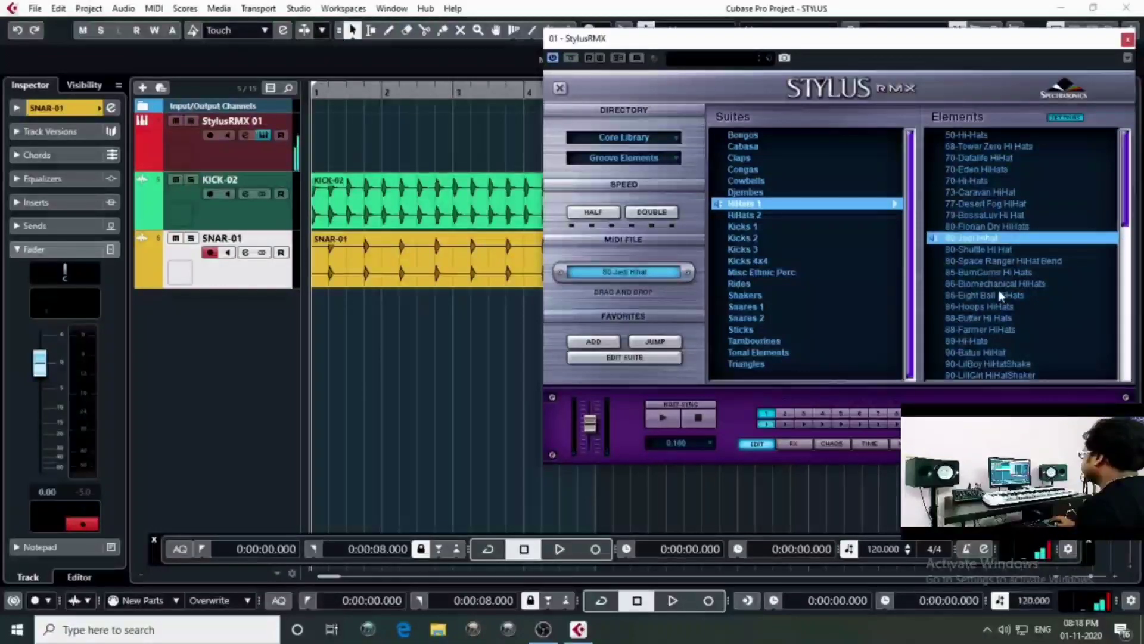
left_click(975, 295)
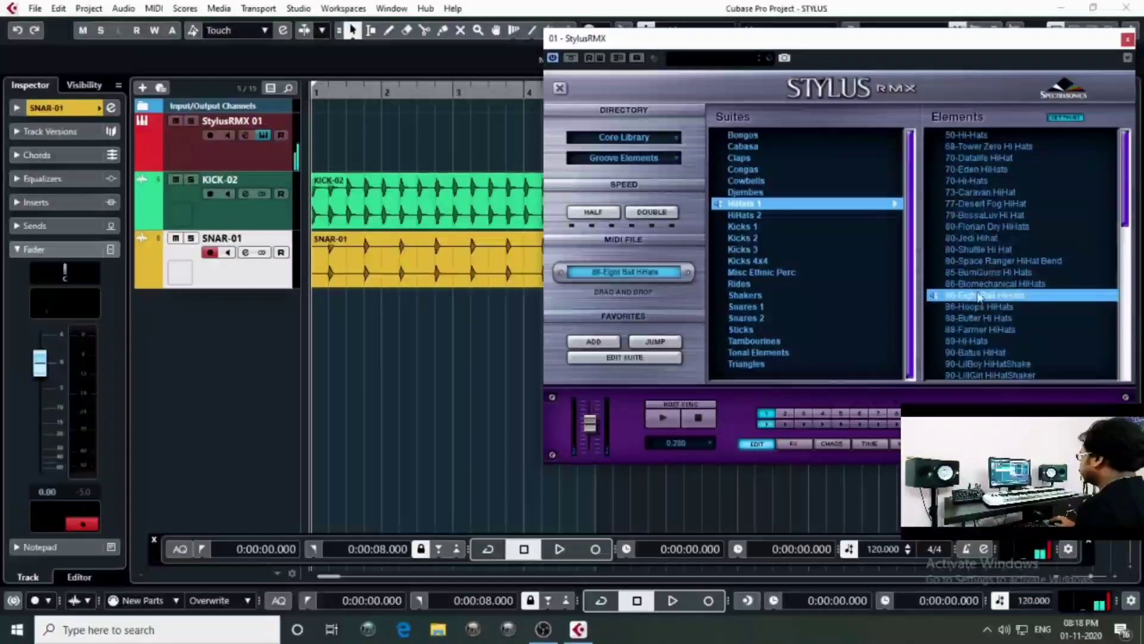
left_click(972, 216)
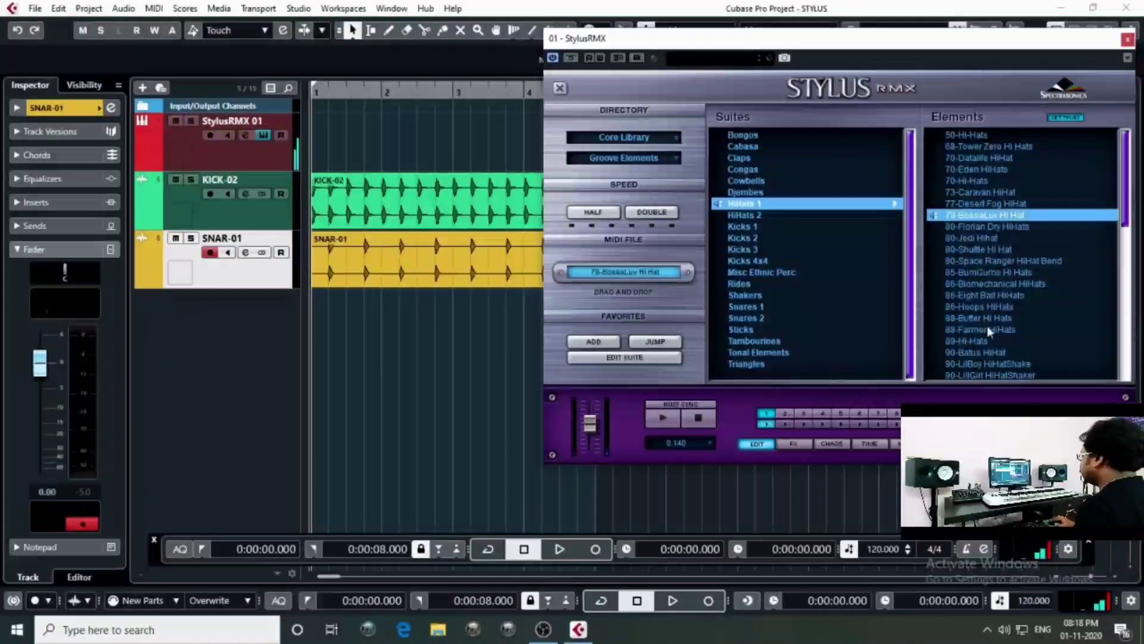
left_click(982, 227)
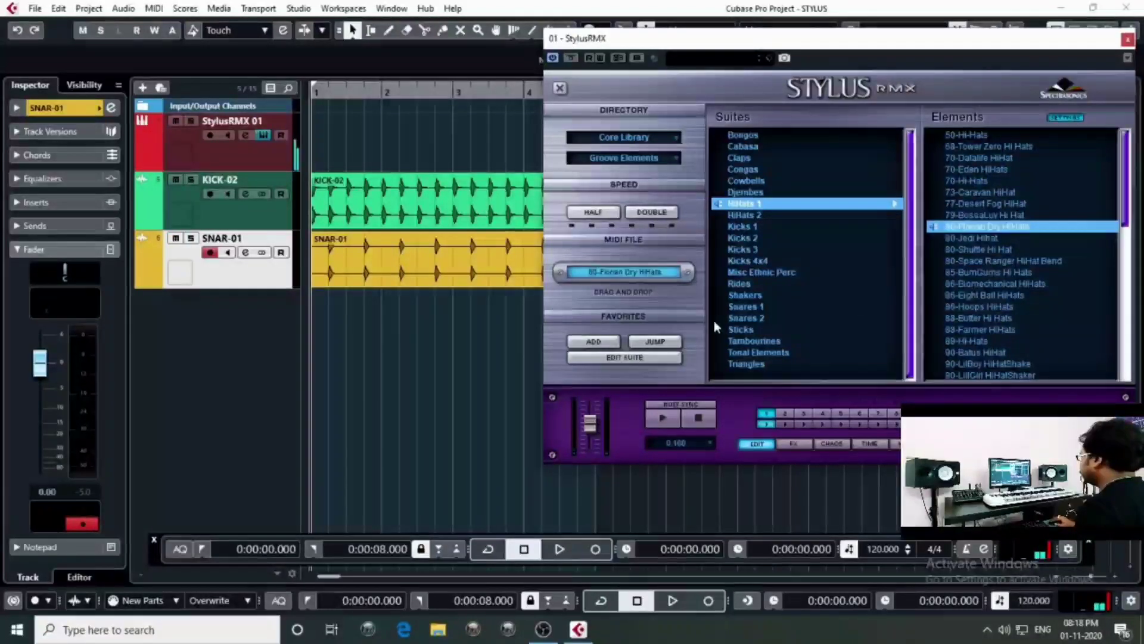
left_click(998, 238)
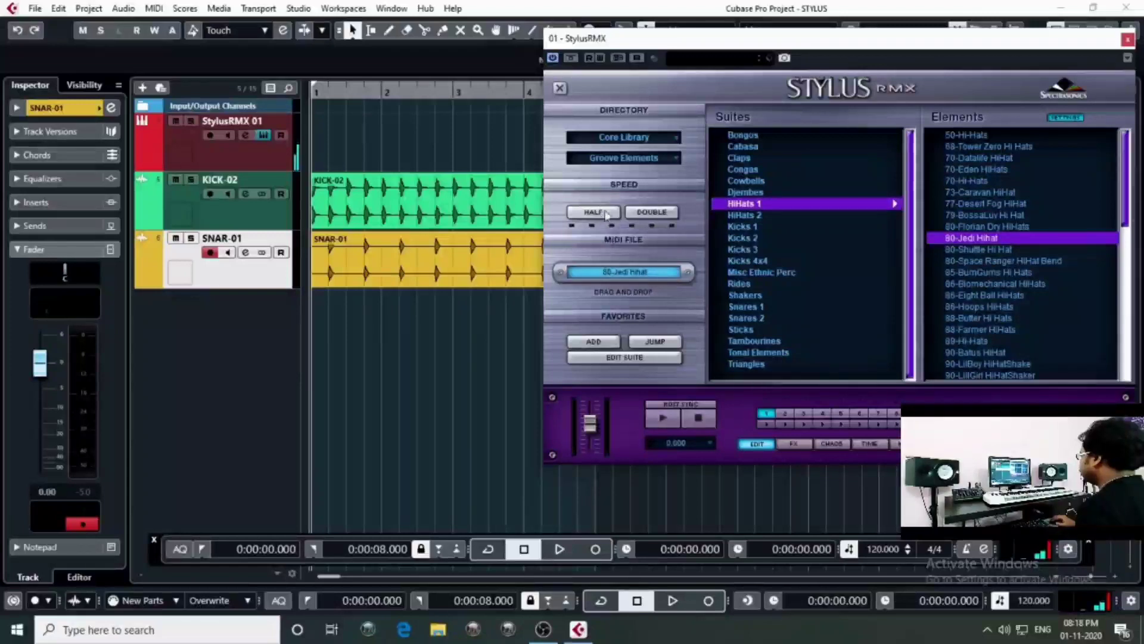
Place the 80-Jedi Hihat MIDI file at bar 1 of StylusRMX 01 and play it with the kick and snare
left_click_drag(680, 40, 745, 72)
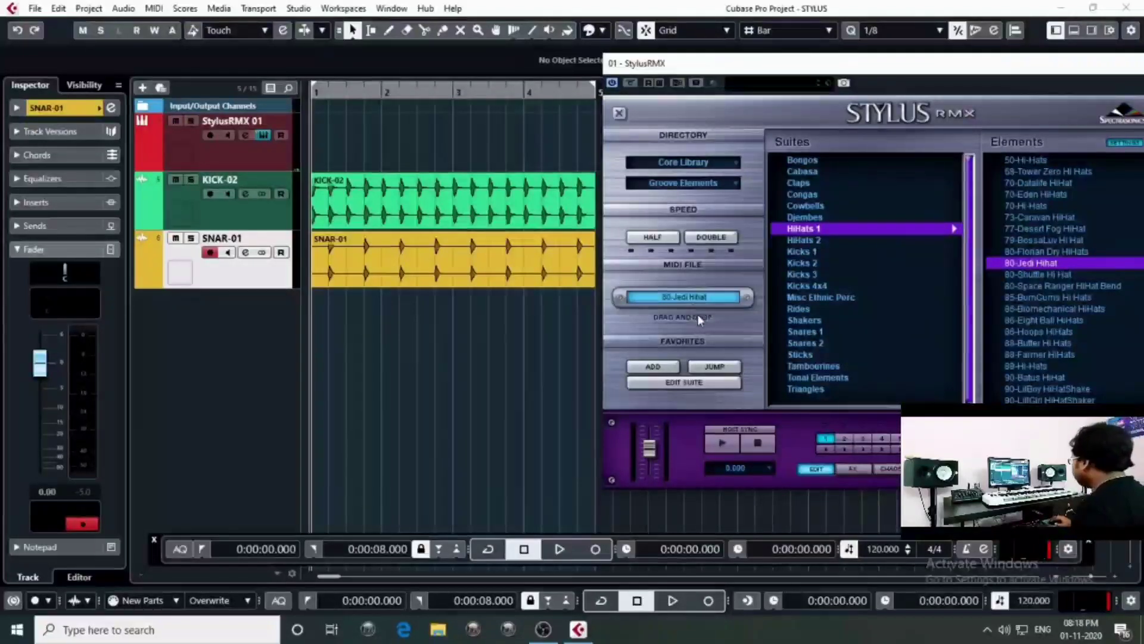
left_click_drag(681, 300, 331, 133)
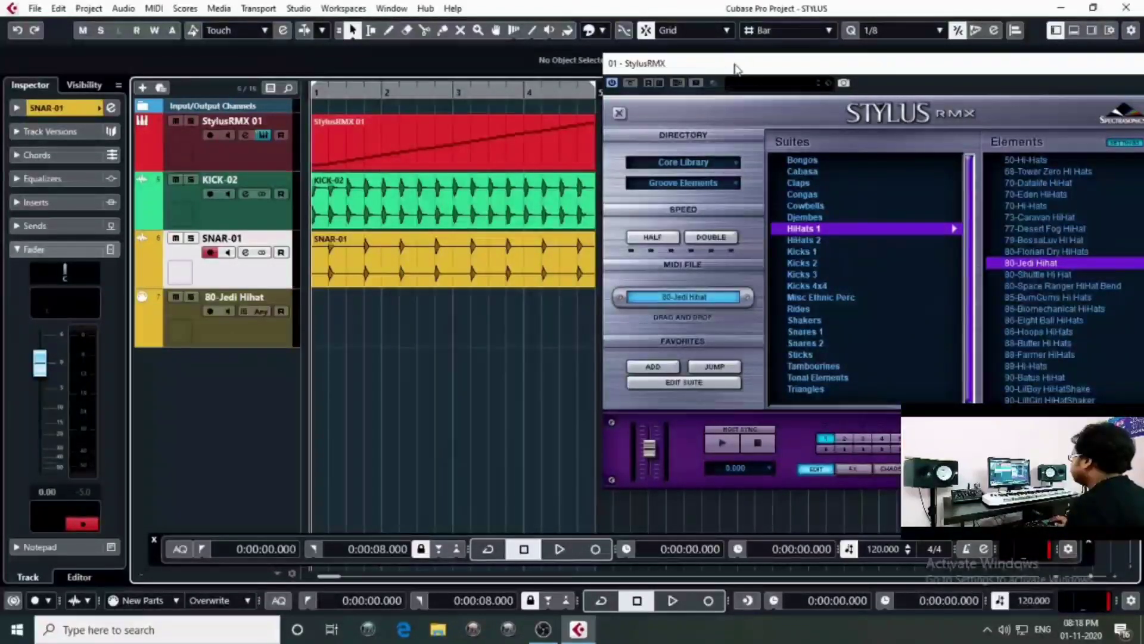
left_click_drag(717, 73, 783, 106)
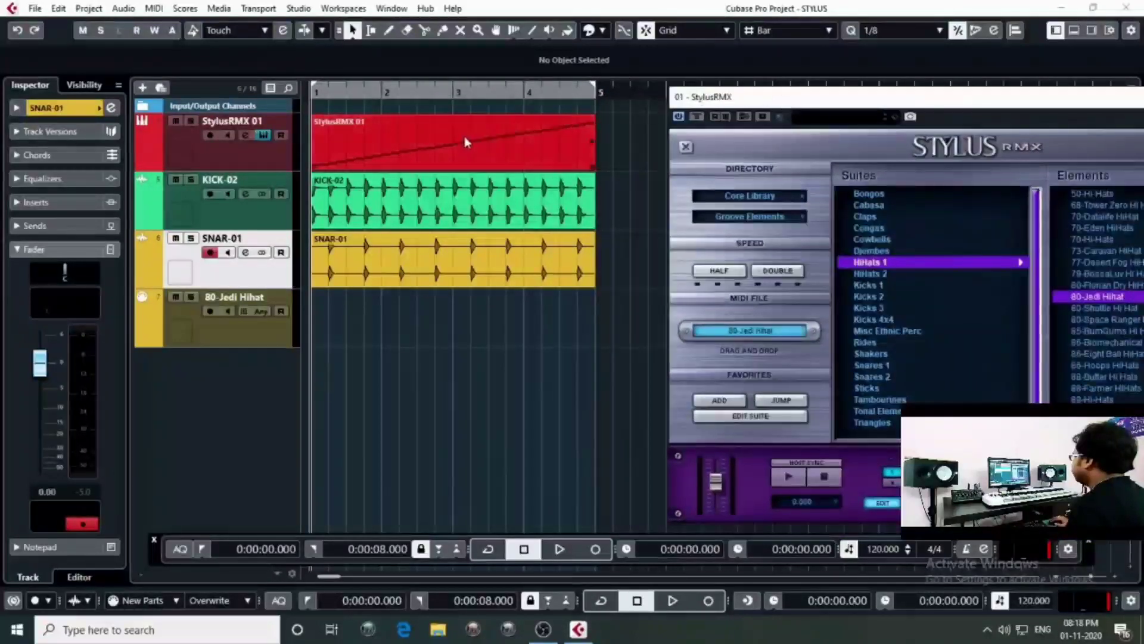
left_click(617, 148)
key("space")
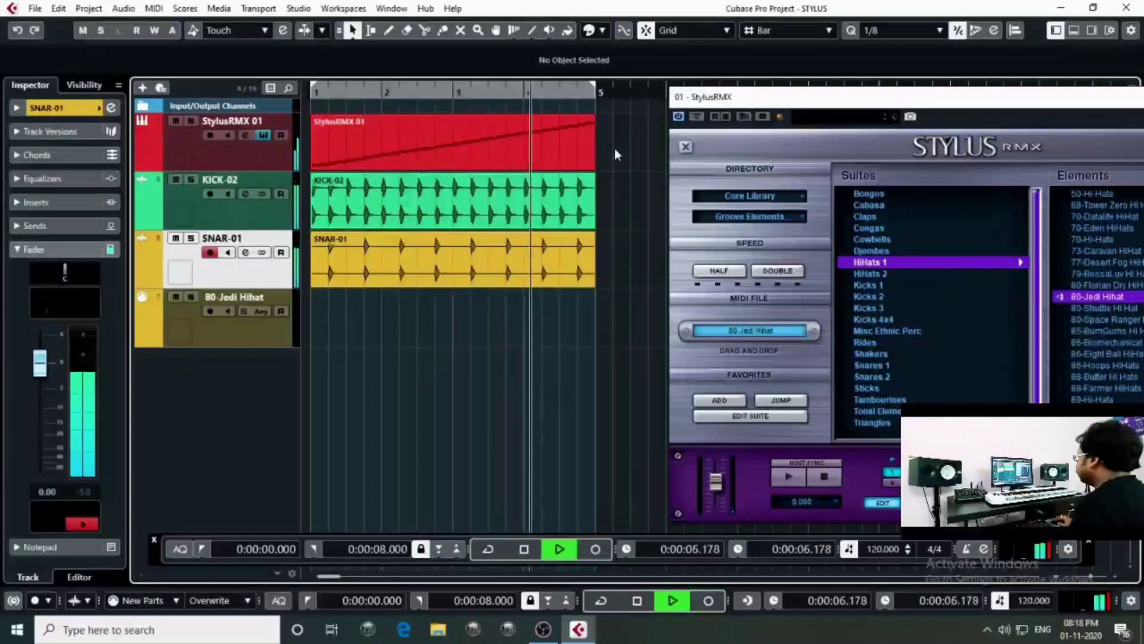
key("space")
Solo the StylusRMX 01 track, export its loop as a Wave mixdown named HI HT, and import it converted to the project's sample rate and bit depth
left_click(366, 147)
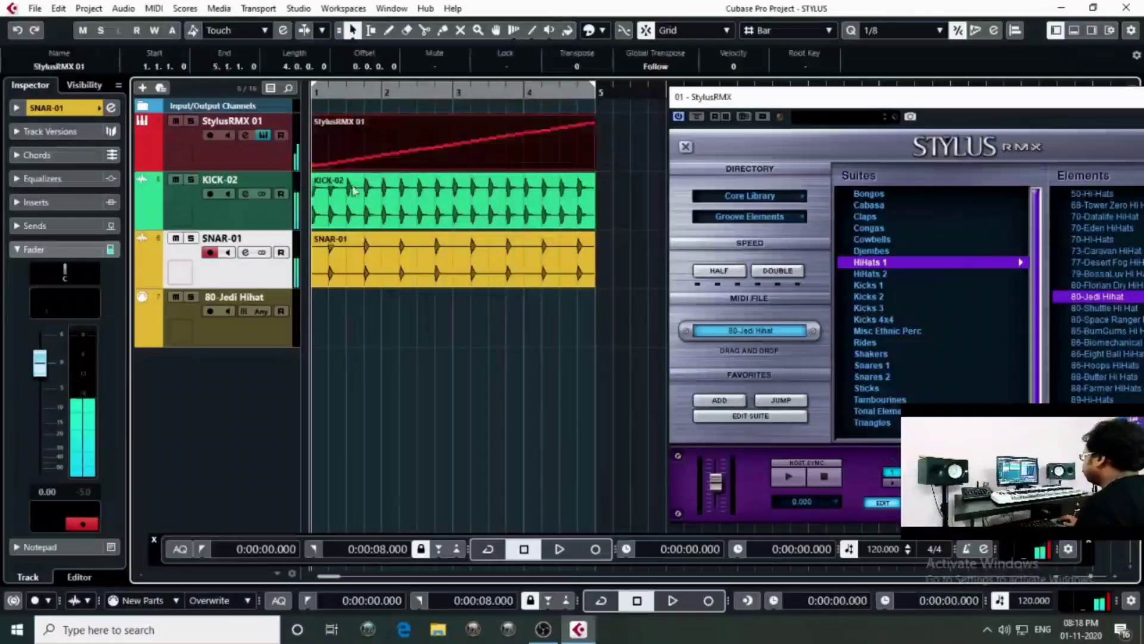
left_click(621, 141)
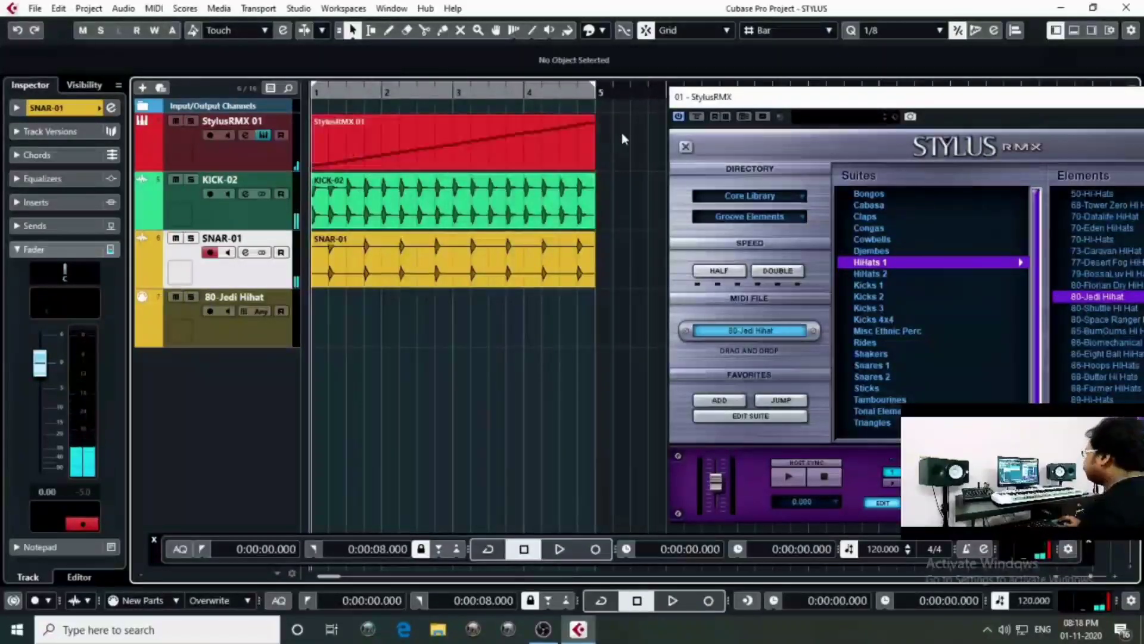
left_click(191, 121)
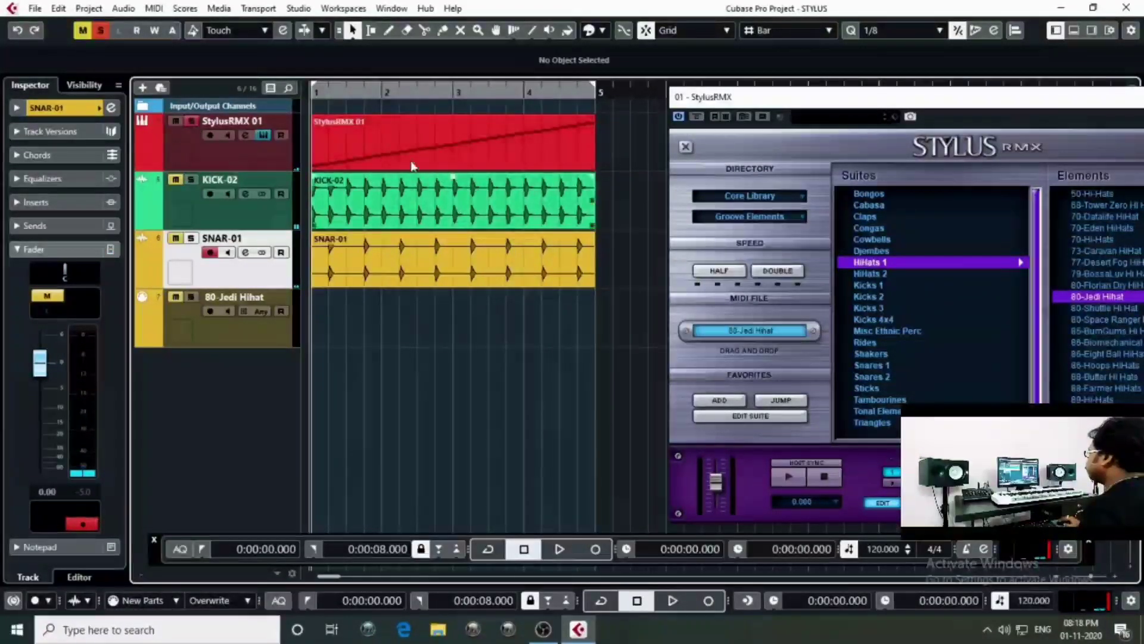
left_click(35, 8)
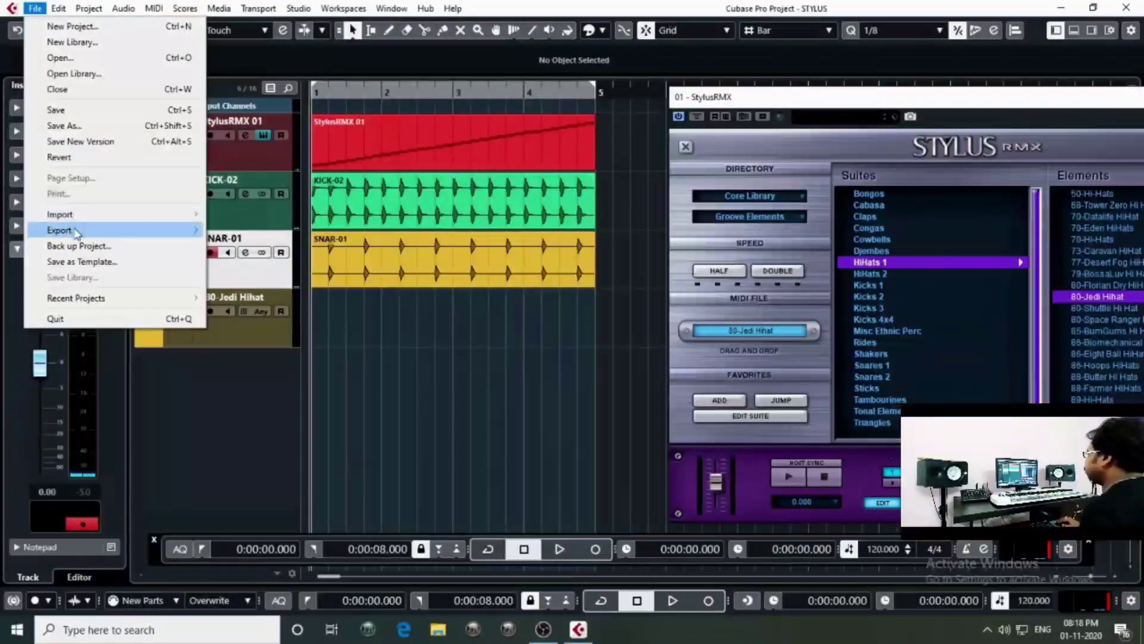
mouse_move(77, 232)
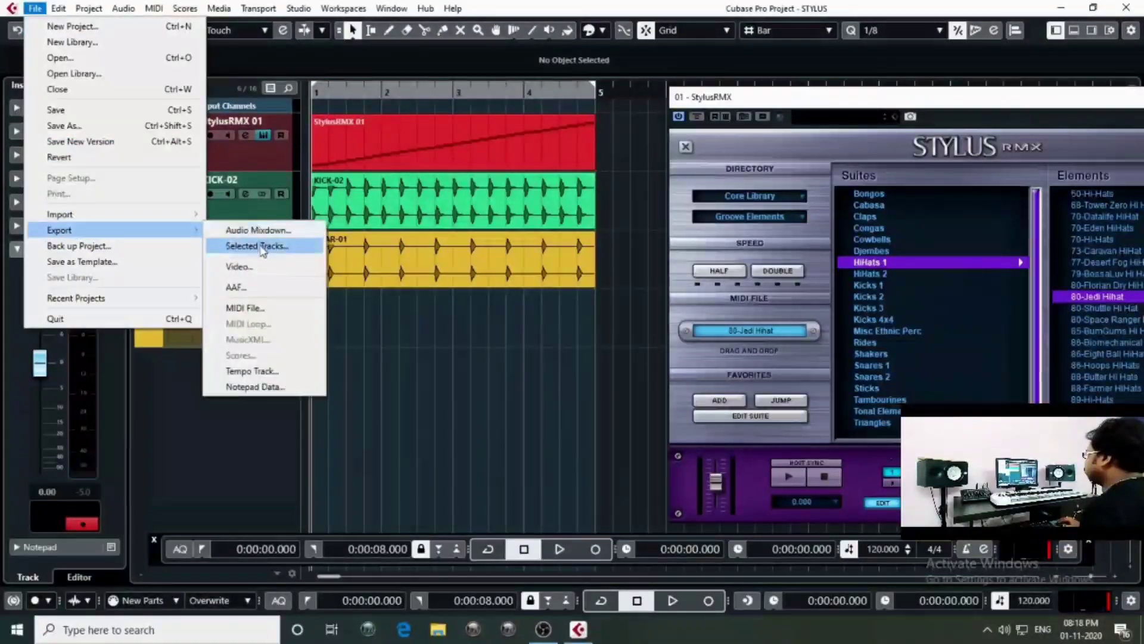
left_click(256, 230)
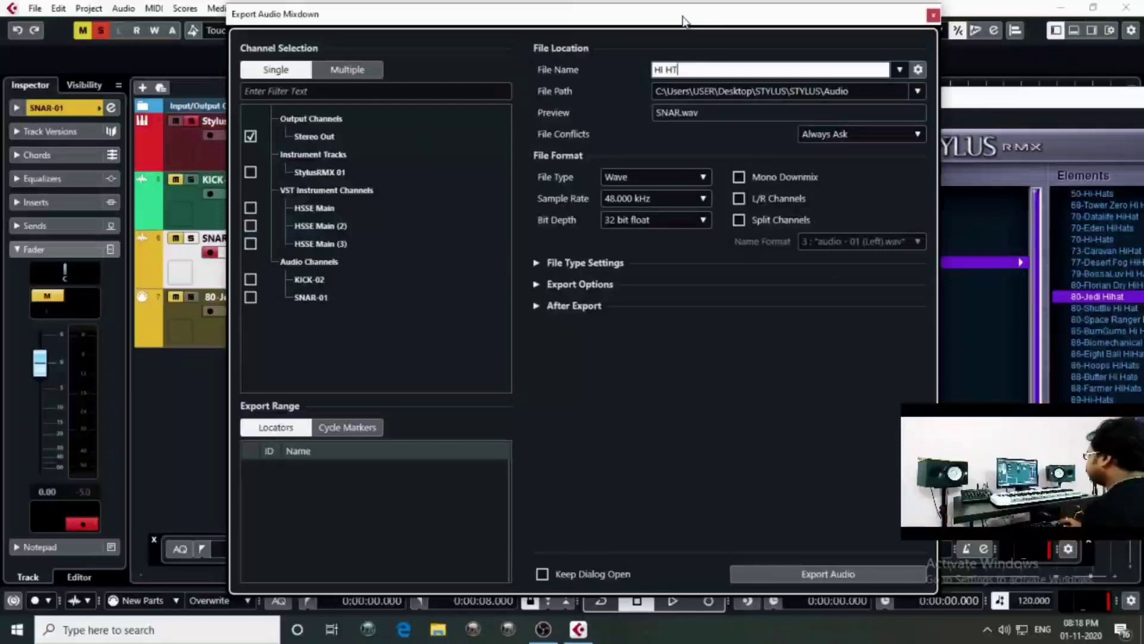
left_click_drag(684, 21, 654, 18)
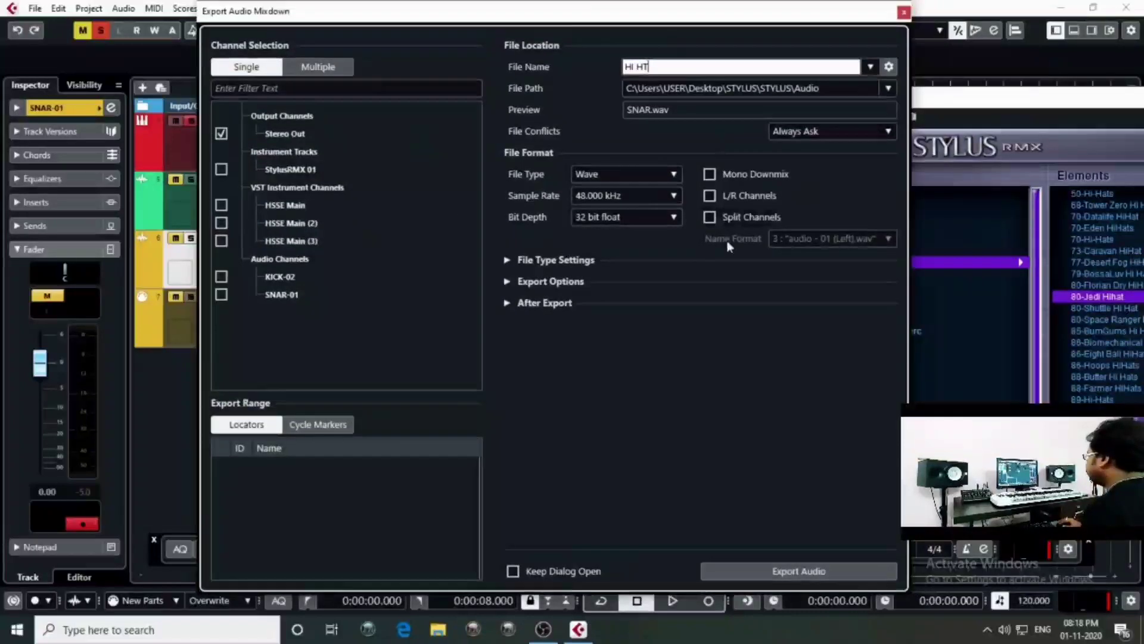
left_click(788, 571)
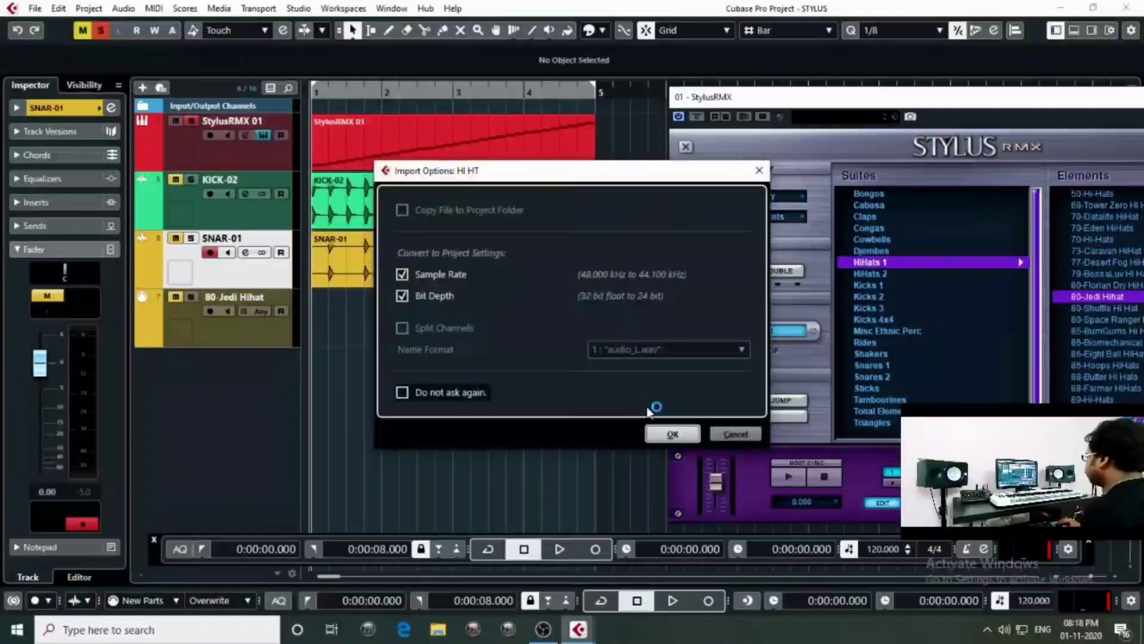
key("Return")
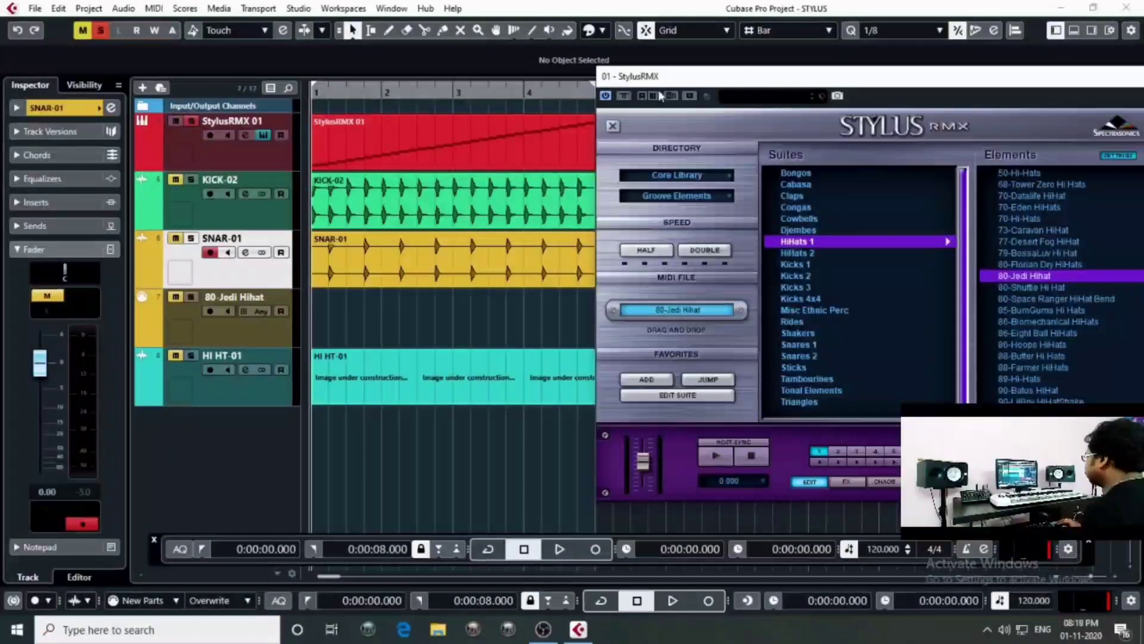
Move the HI HT-01 track directly below SNAR-01 and play the three audio loops with StylusRMX 01 muted and unsoloed
left_click(216, 401)
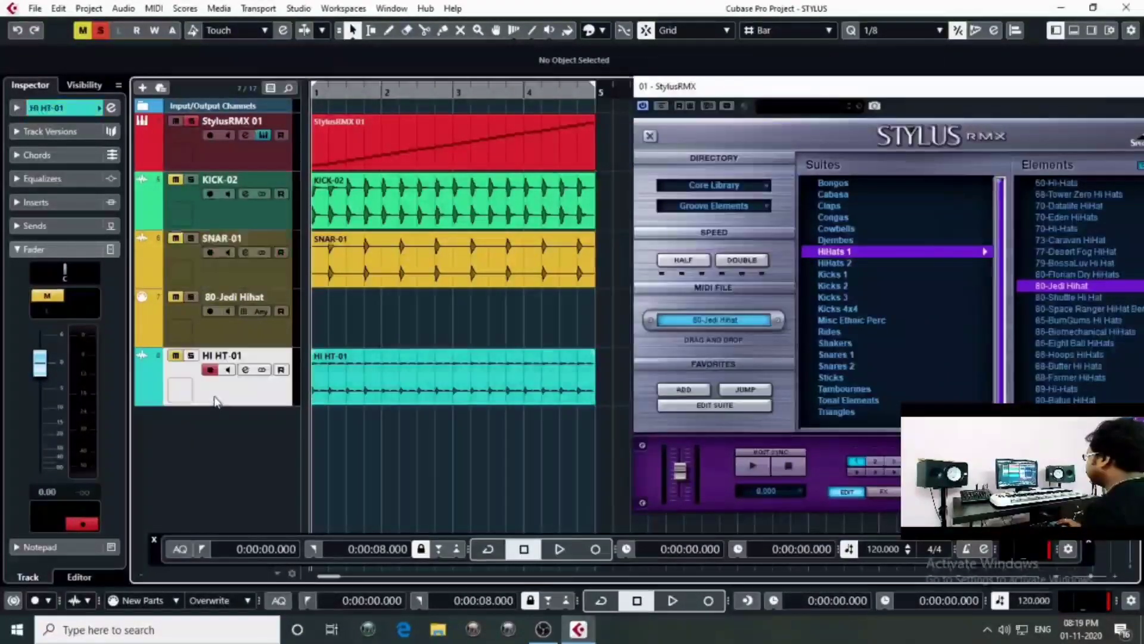
left_click_drag(216, 401, 220, 289)
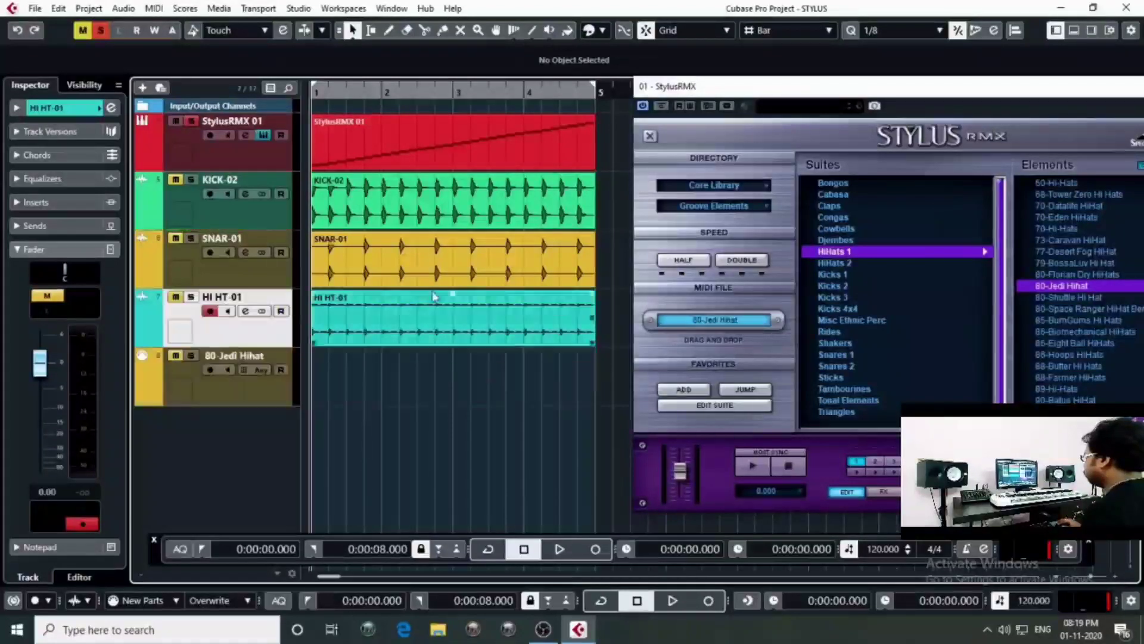
left_click(189, 121)
key("space")
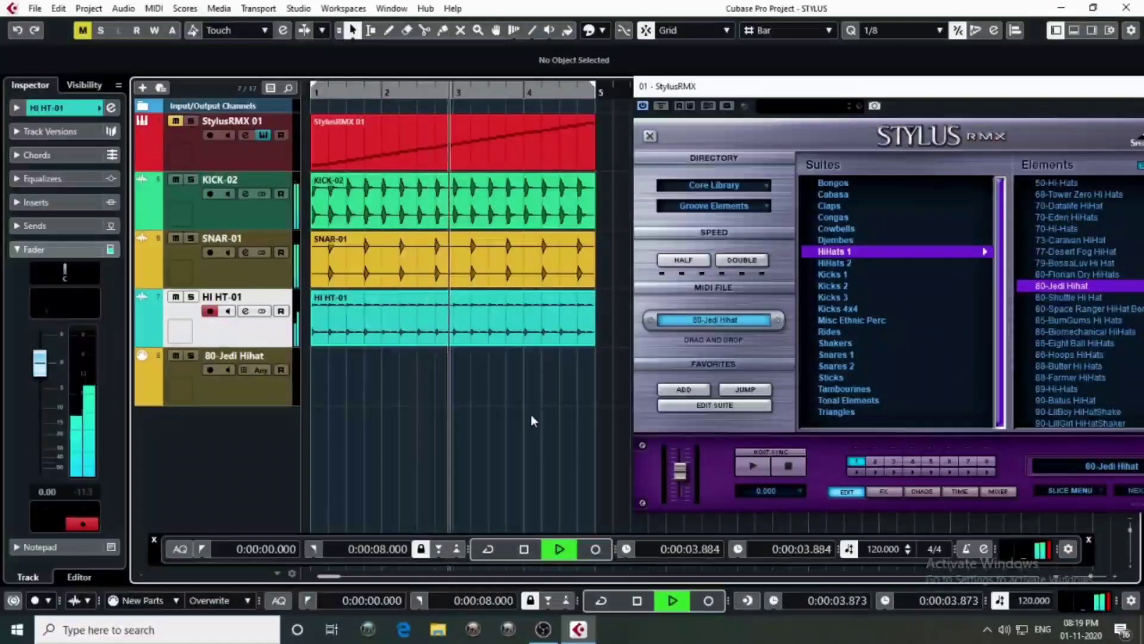
key("space")
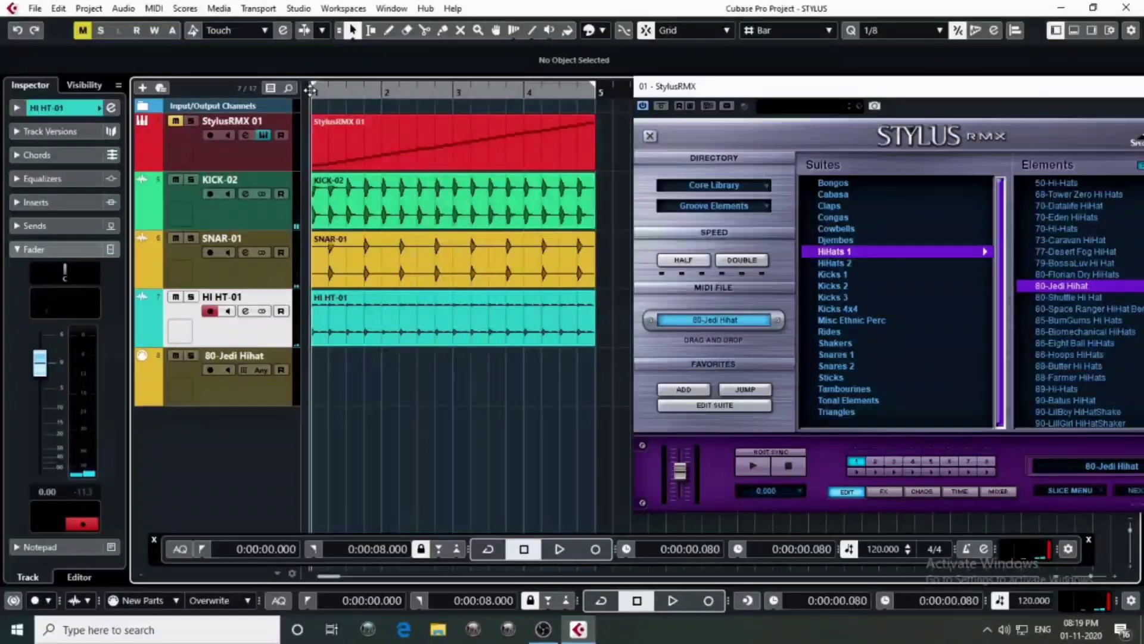
Delete the hi-hat MIDI part from StylusRMX 01, and unmute and select that track
mouse_move(312, 91)
left_mouse_down()
mouse_move(305, 100)
mouse_move(304, 87)
left_mouse_up()
left_click(506, 145)
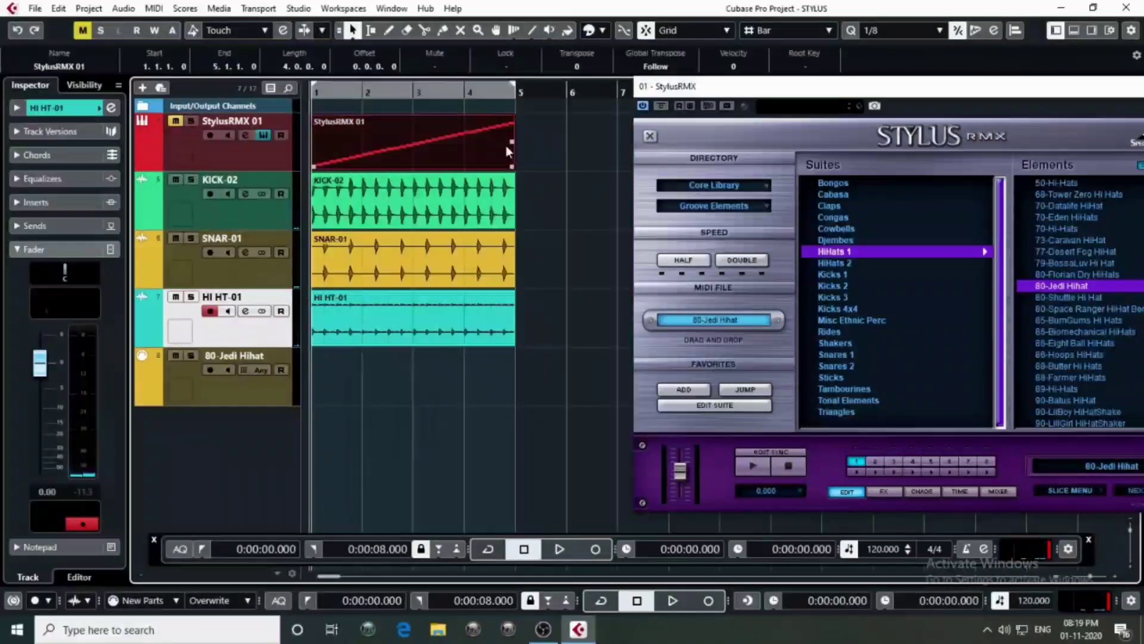
key("Delete")
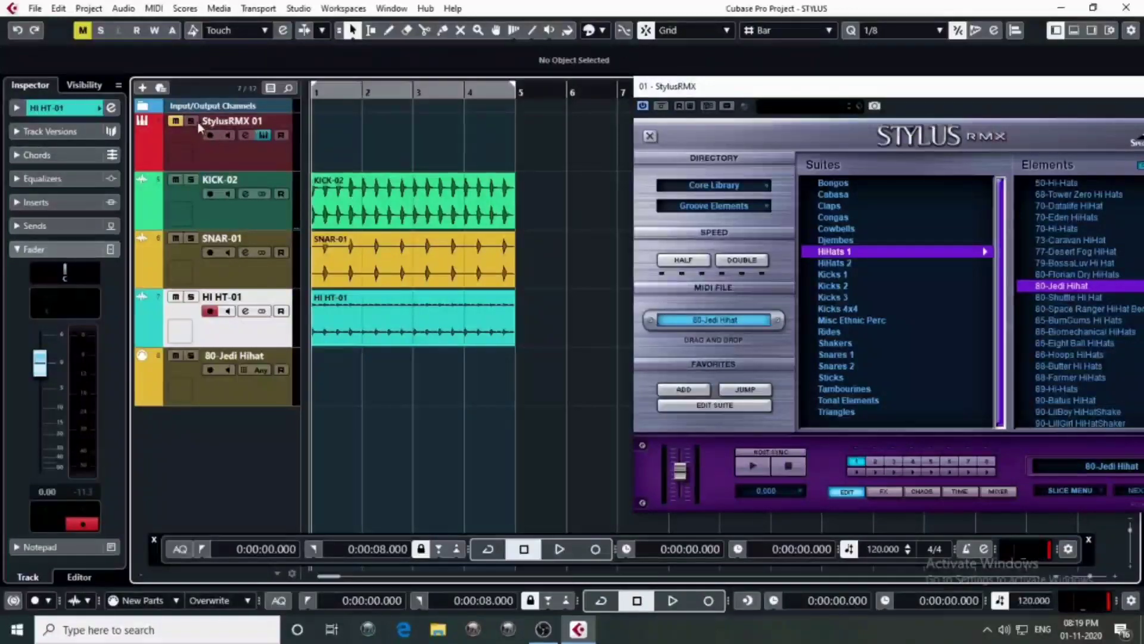
left_click(175, 121)
left_click(183, 134)
Open the Shakers suite, audition 65-Shaker 2 against 80-Shaker 1, and load 65-Shaker 2
left_click_drag(812, 92, 724, 75)
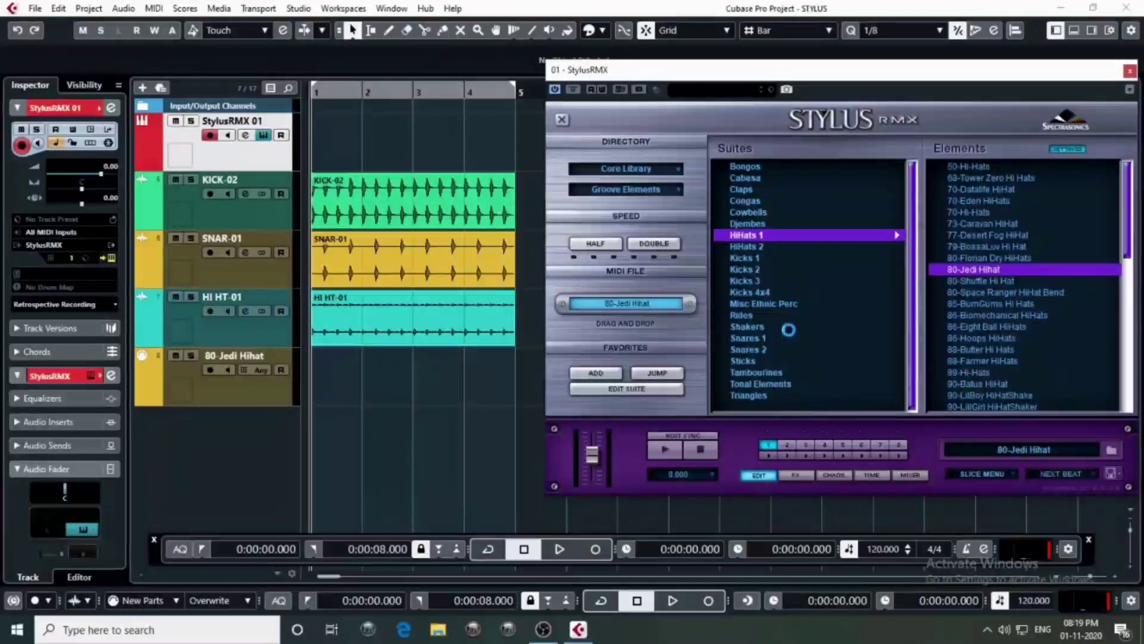
left_click(981, 189)
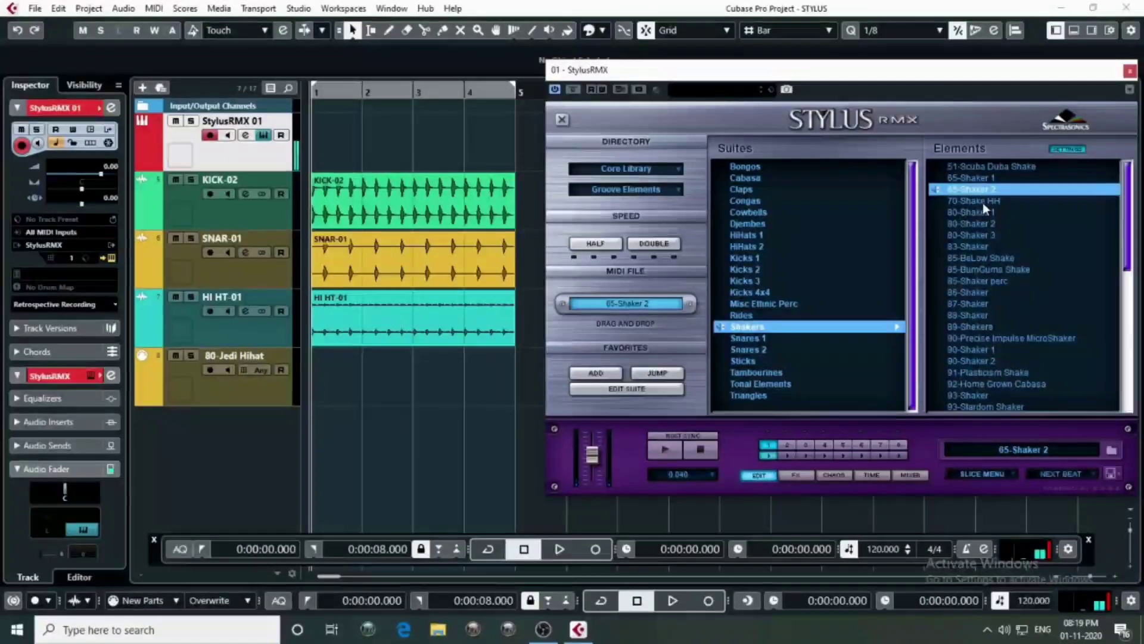
left_click(972, 212)
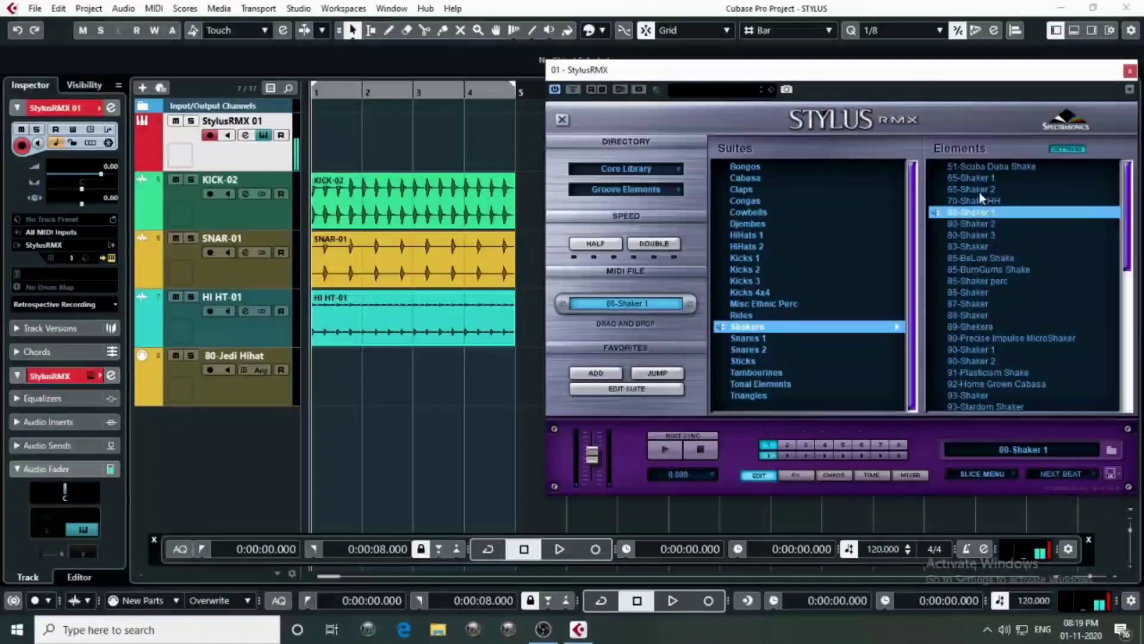
left_click(979, 192)
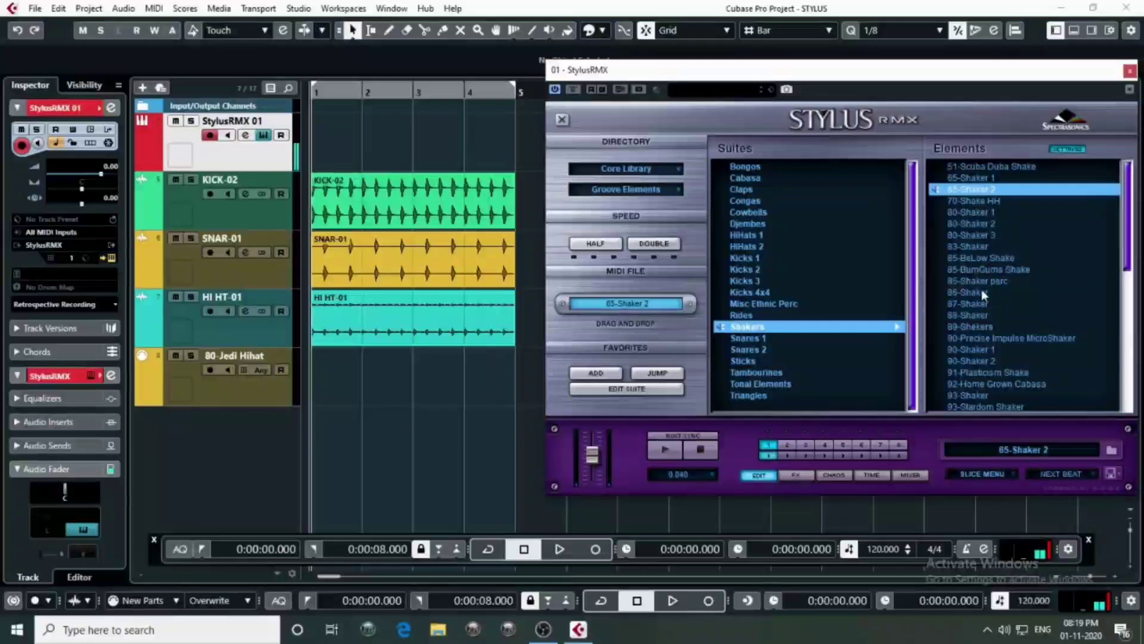
left_click(685, 448)
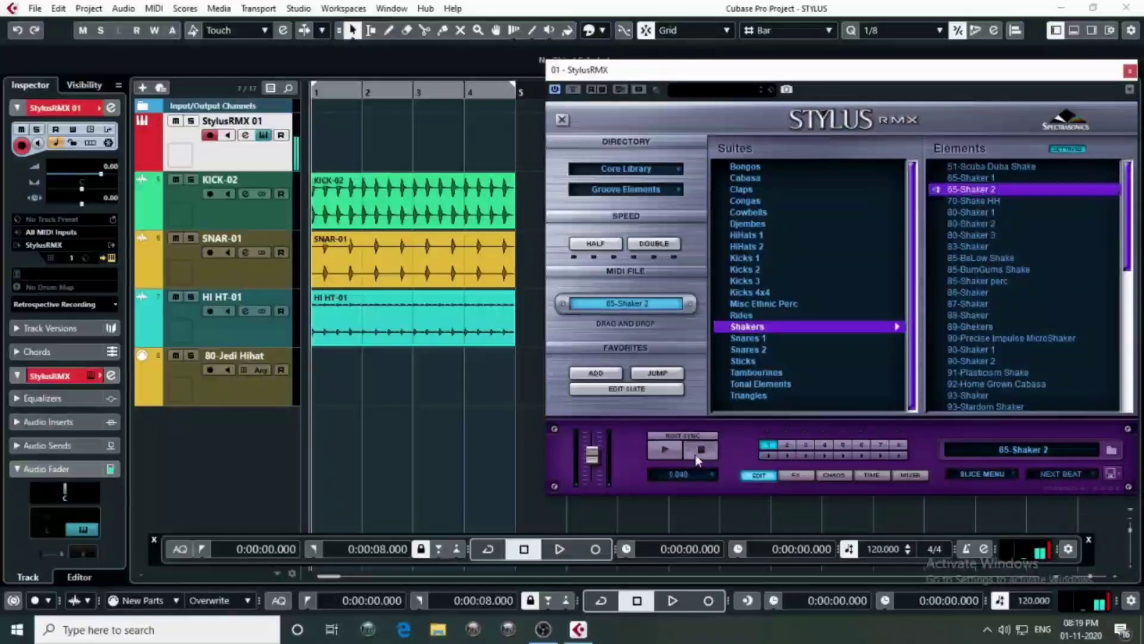
Place the 65-Shaker 2 MIDI file at bar 1 of StylusRMX 01 and repeat it to fill four bars
left_click_drag(632, 302, 492, 168)
left_click_drag(637, 70, 737, 67)
left_click(549, 142)
left_click_drag(550, 142, 307, 156)
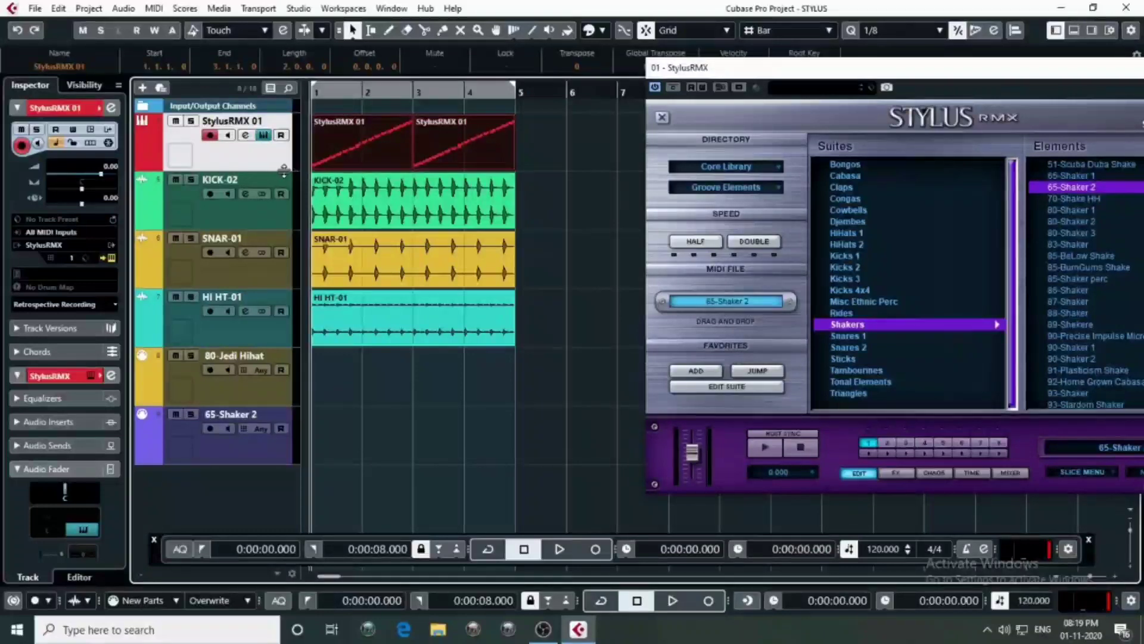
Solo StylusRMX 01, export the shaker loop as a Wave mixdown named SHEKERS, and import it converted to the project settings
left_click(191, 121)
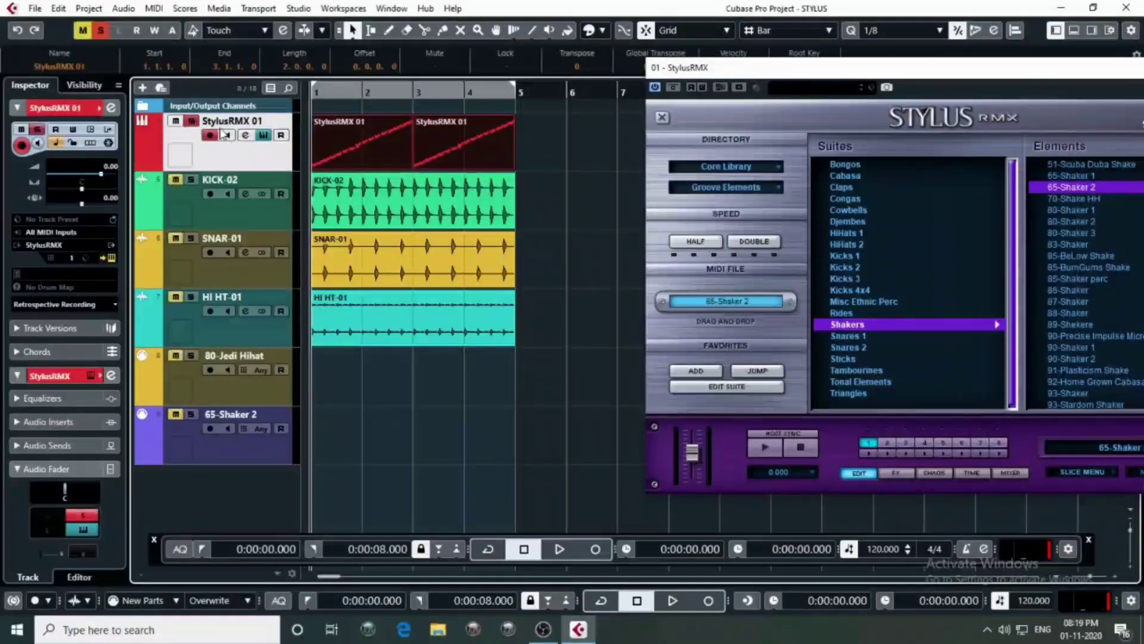
left_click(574, 128)
left_click(246, 152)
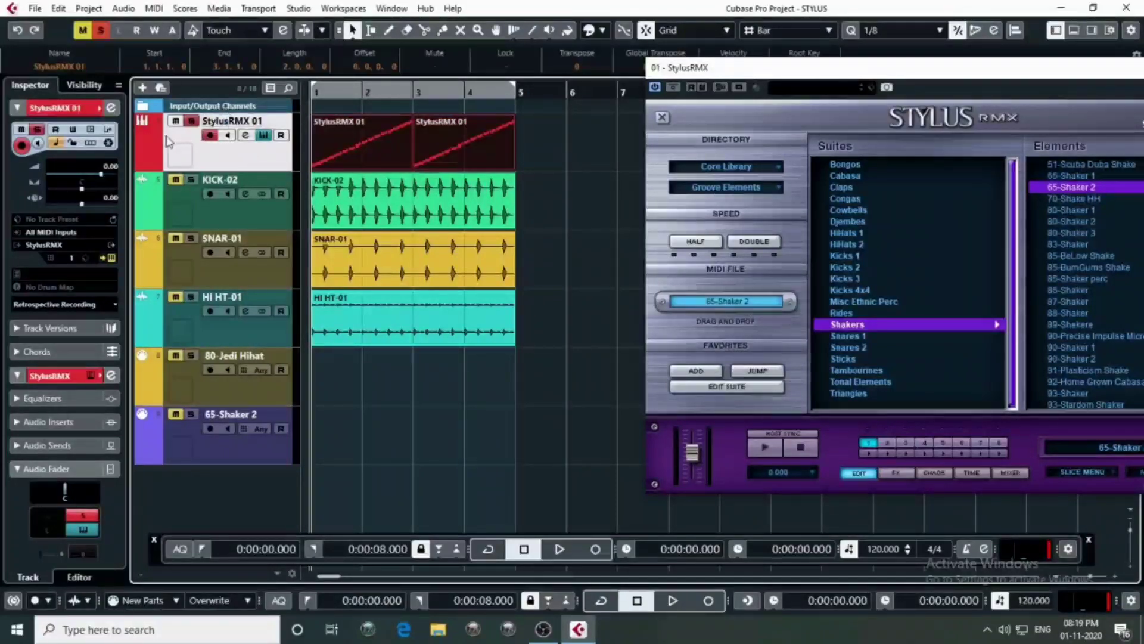
left_click(35, 8)
mouse_move(101, 233)
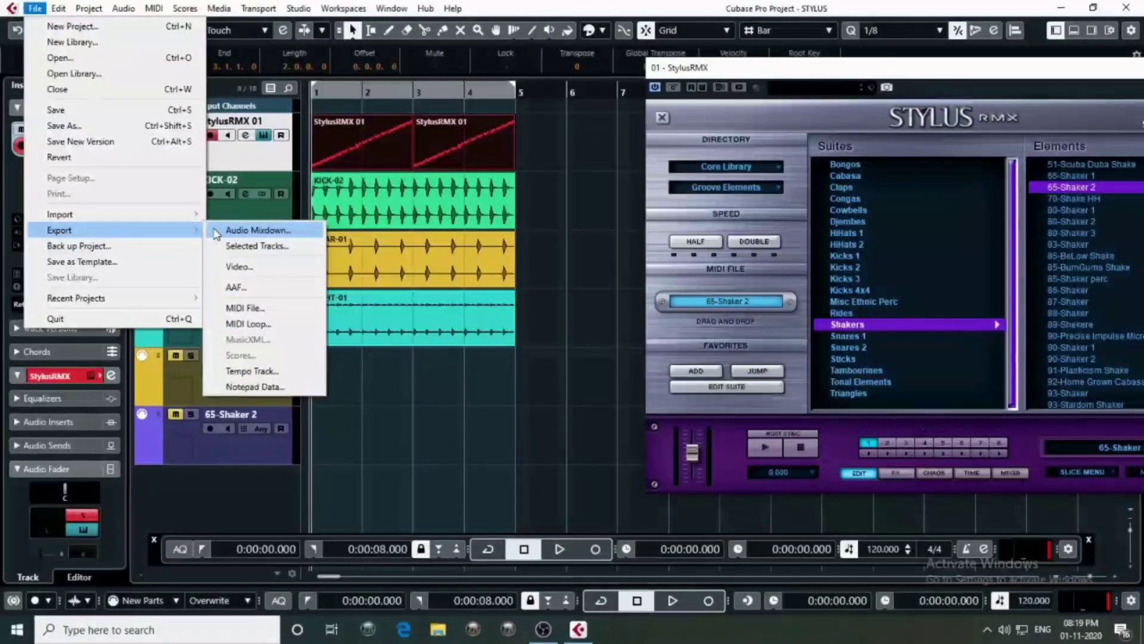
left_click(216, 234)
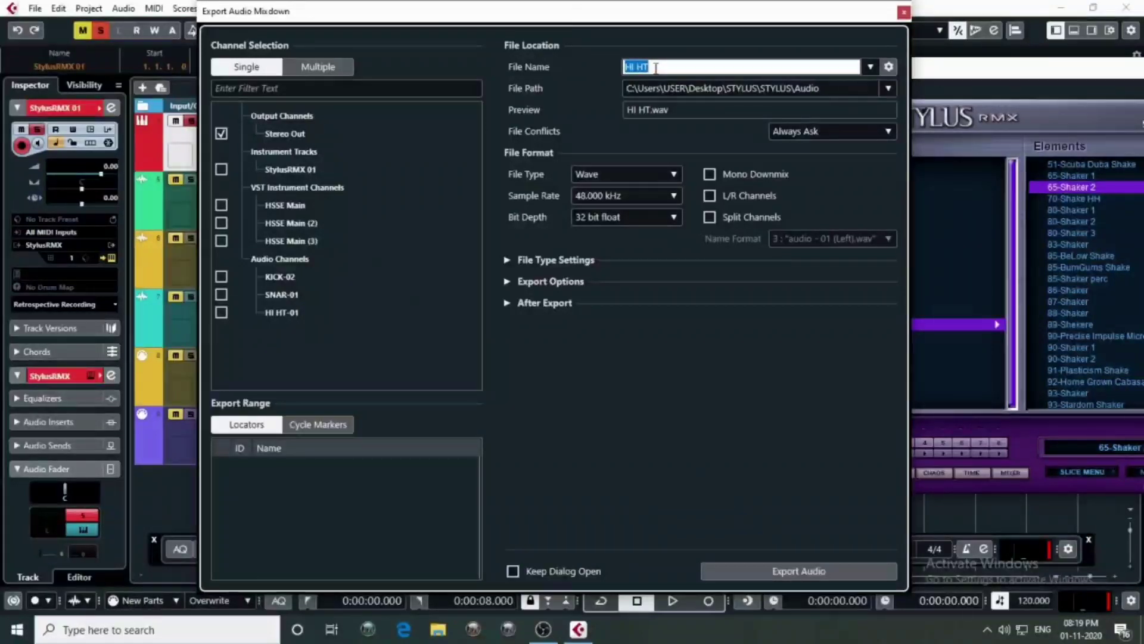
type("SHEKERS")
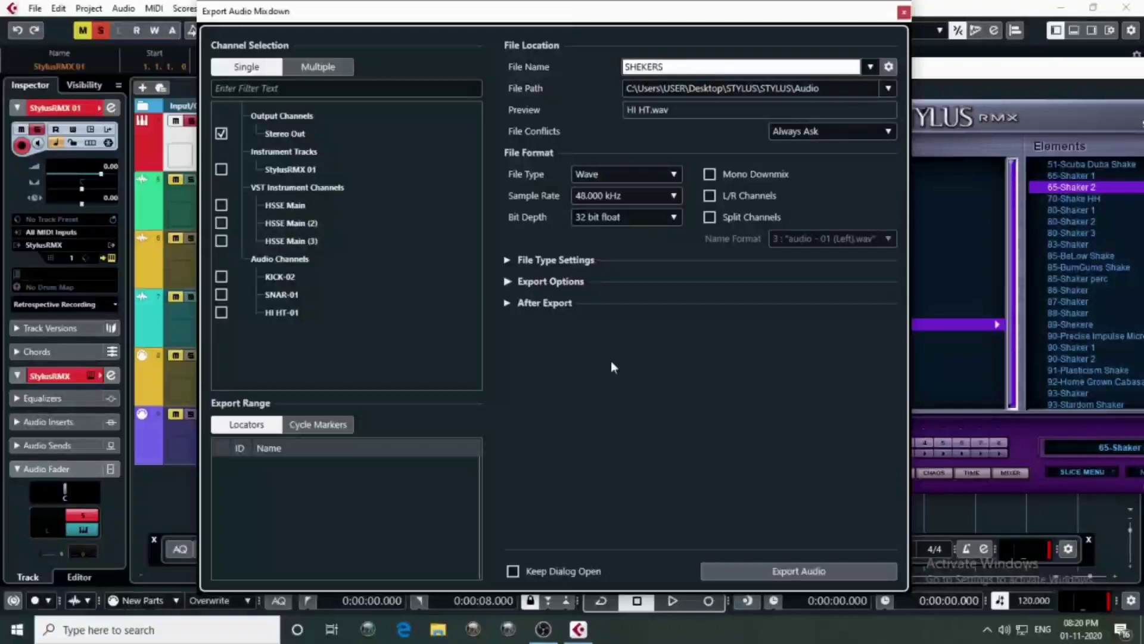
left_click(762, 570)
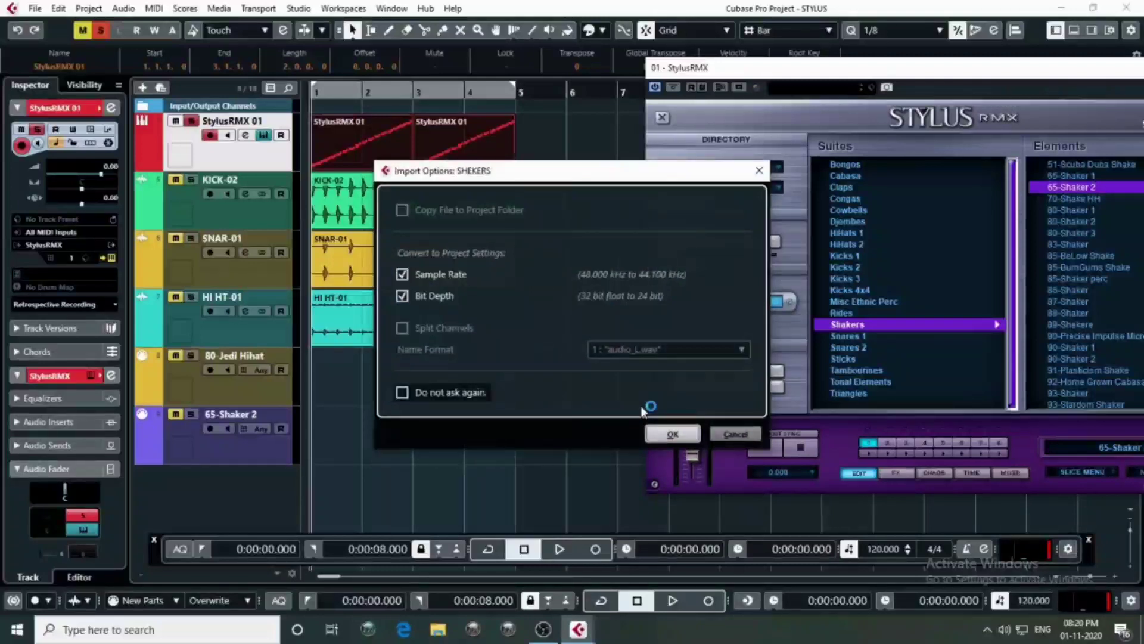
left_click(666, 432)
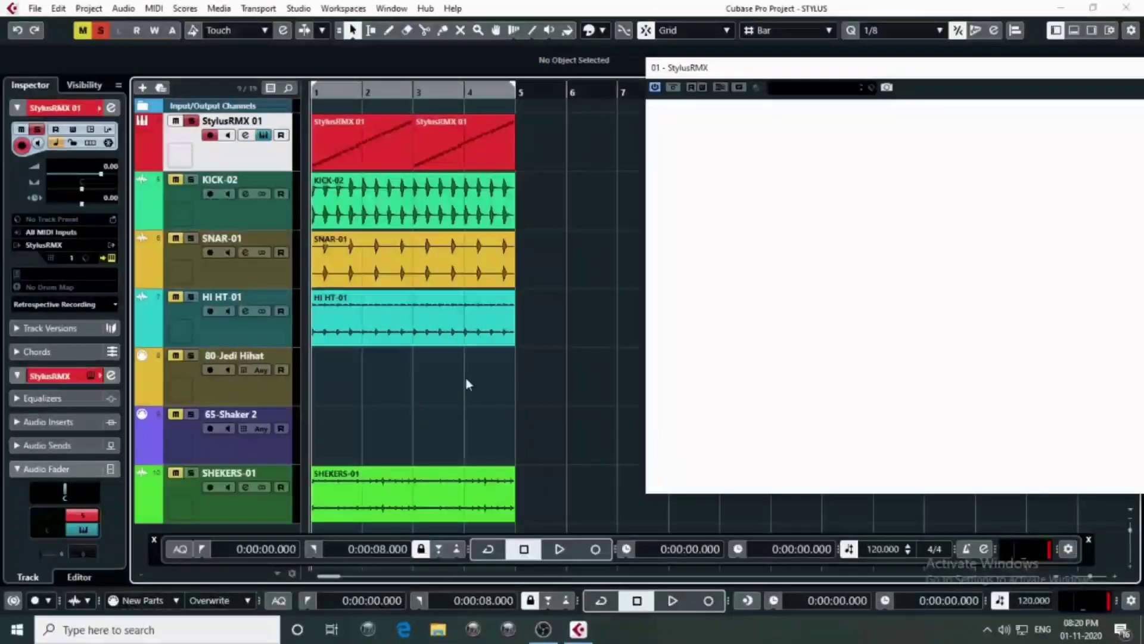
Move the SHEKERS-01 track below HI HT-01 and delete both shaker MIDI parts from StylusRMX 01
left_click_drag(267, 489, 242, 371)
left_click(208, 153)
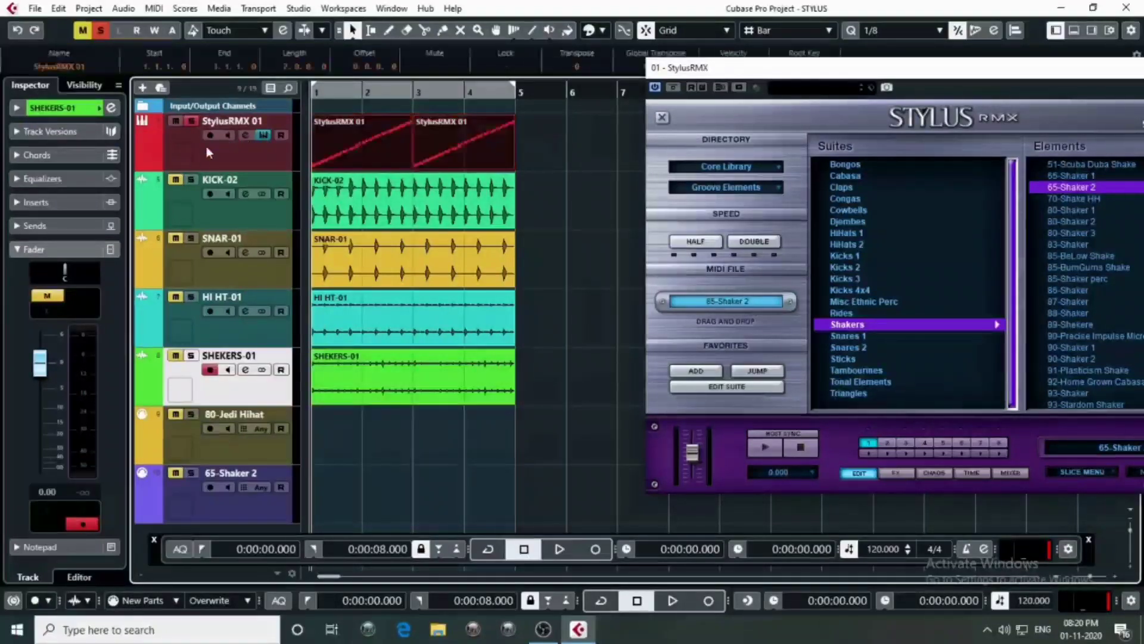
key("Delete")
right_click(244, 152)
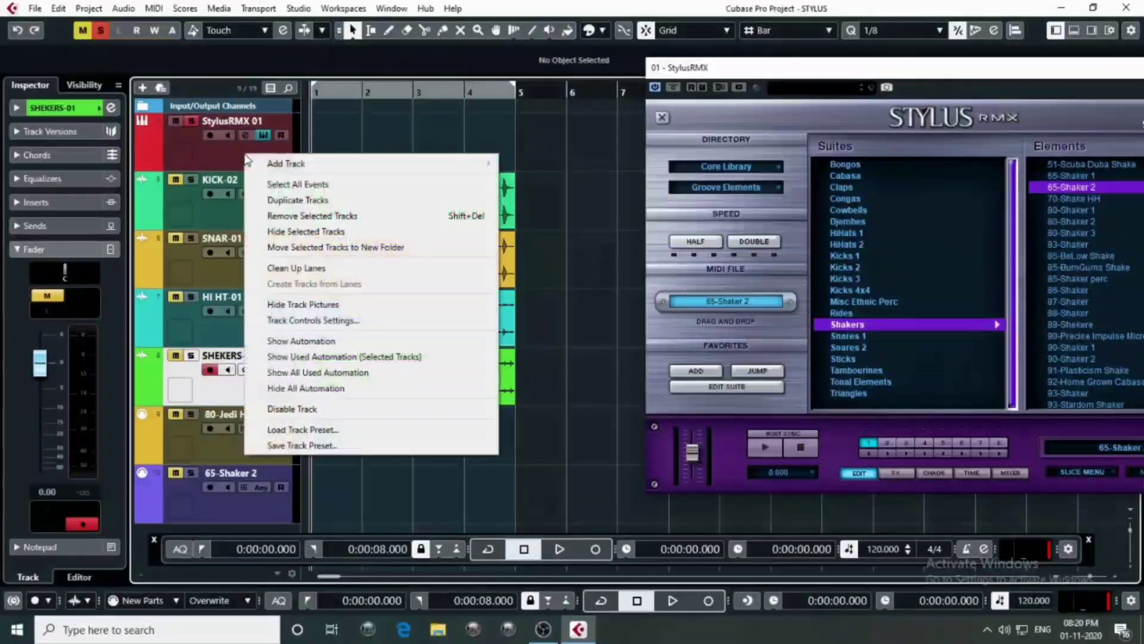
left_click(456, 148)
Turn off solo on StylusRMX 01 and play the kick, snare, hi-hat and shaker loops together
left_click(190, 121)
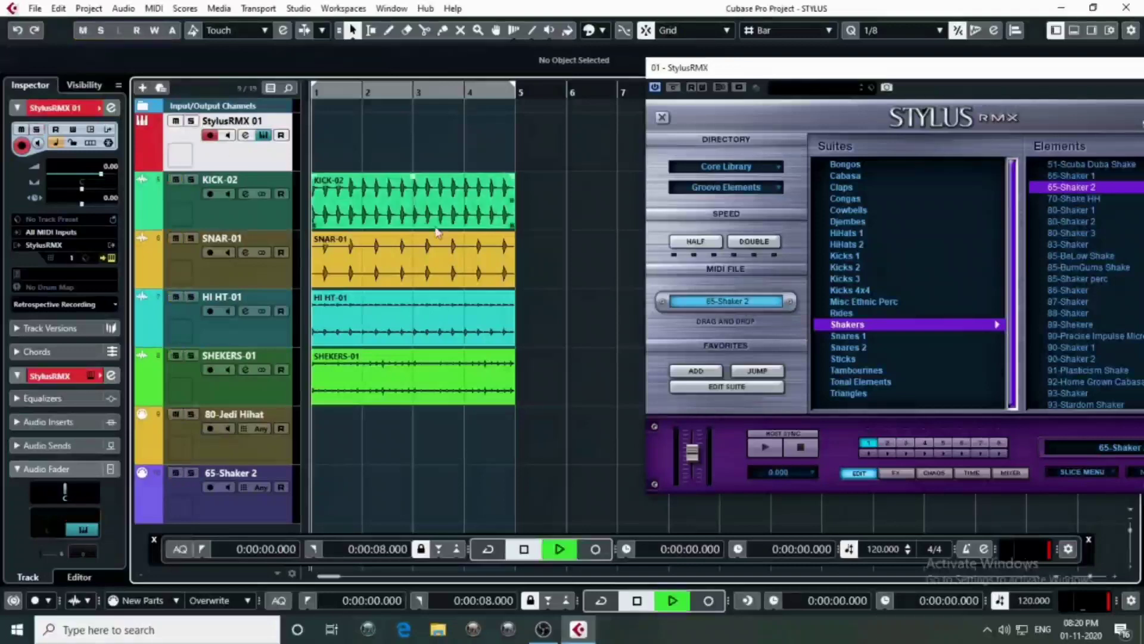
key("space")
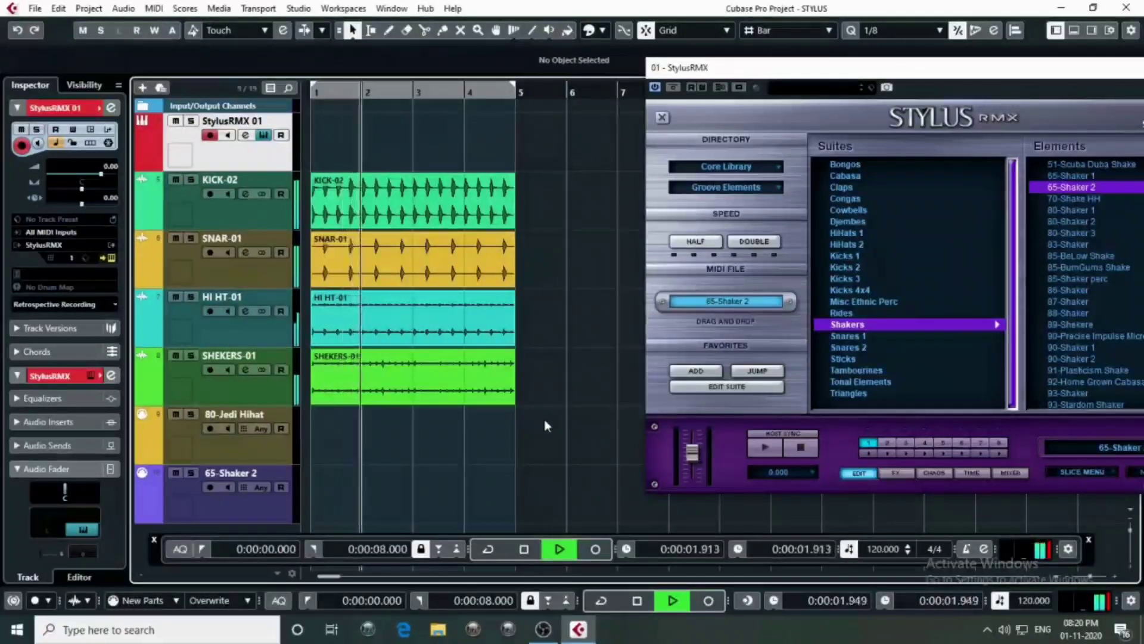
left_click(502, 396)
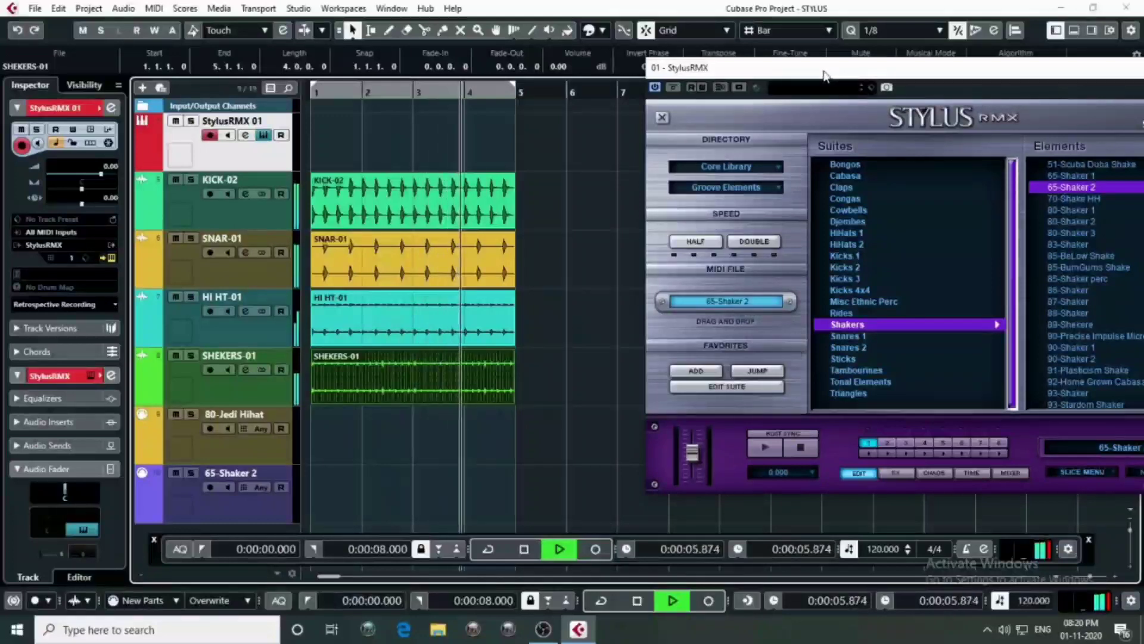
left_click_drag(825, 71, 763, 51)
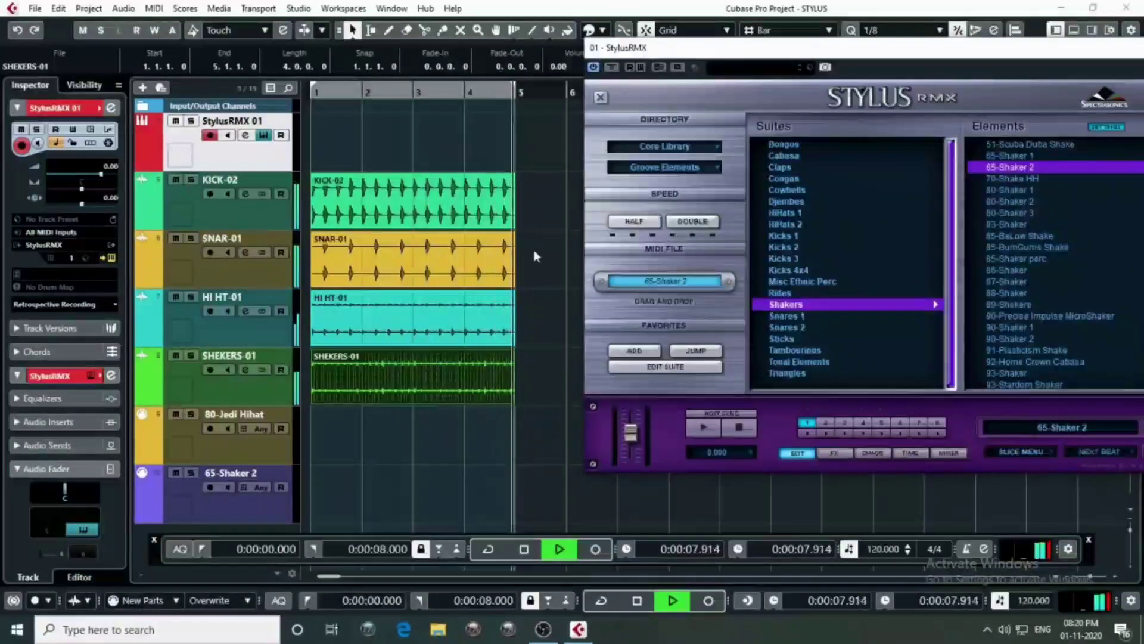
key("space")
Select the kick, snare, hi-hat and shaker events, turn on cycle mode and play the four-bar range as a loop
left_click_drag(535, 173, 308, 433)
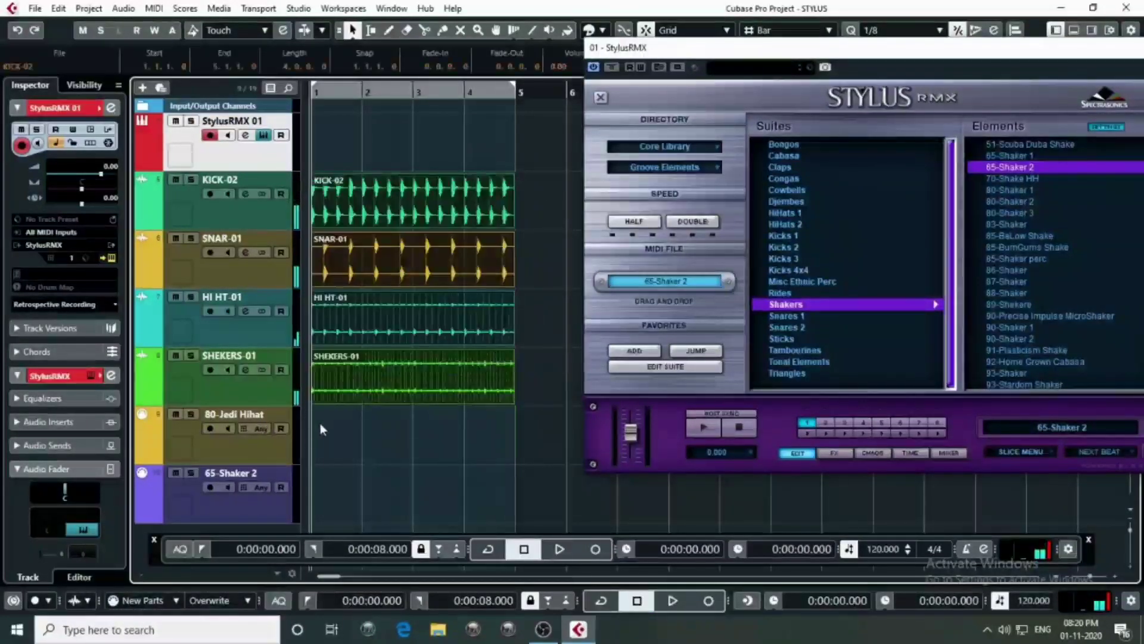
left_click(600, 606)
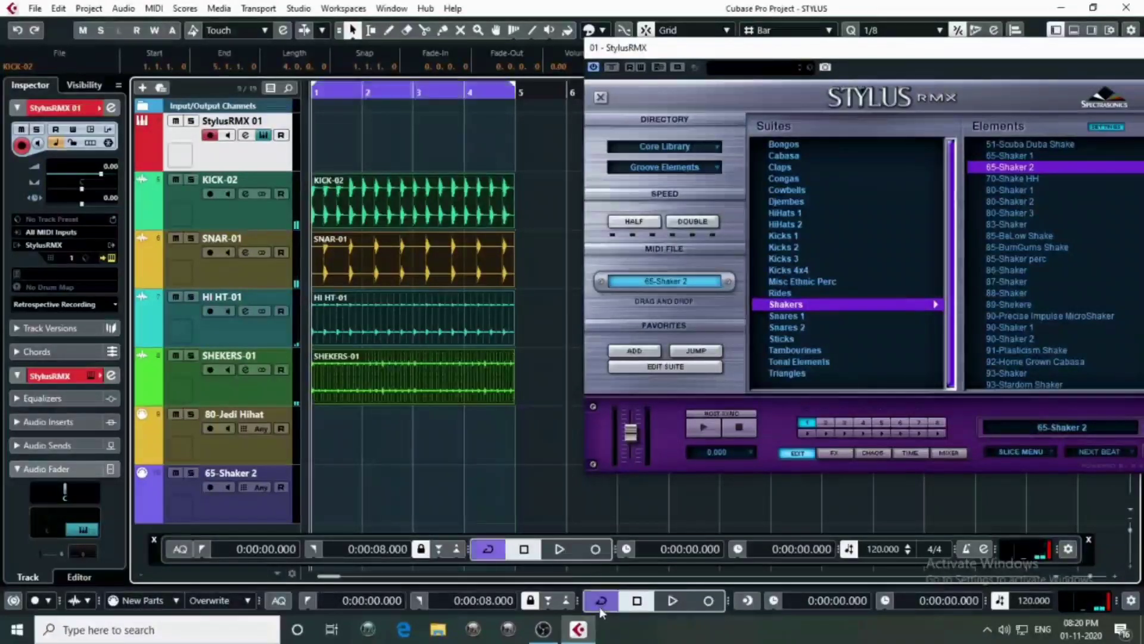
key("space")
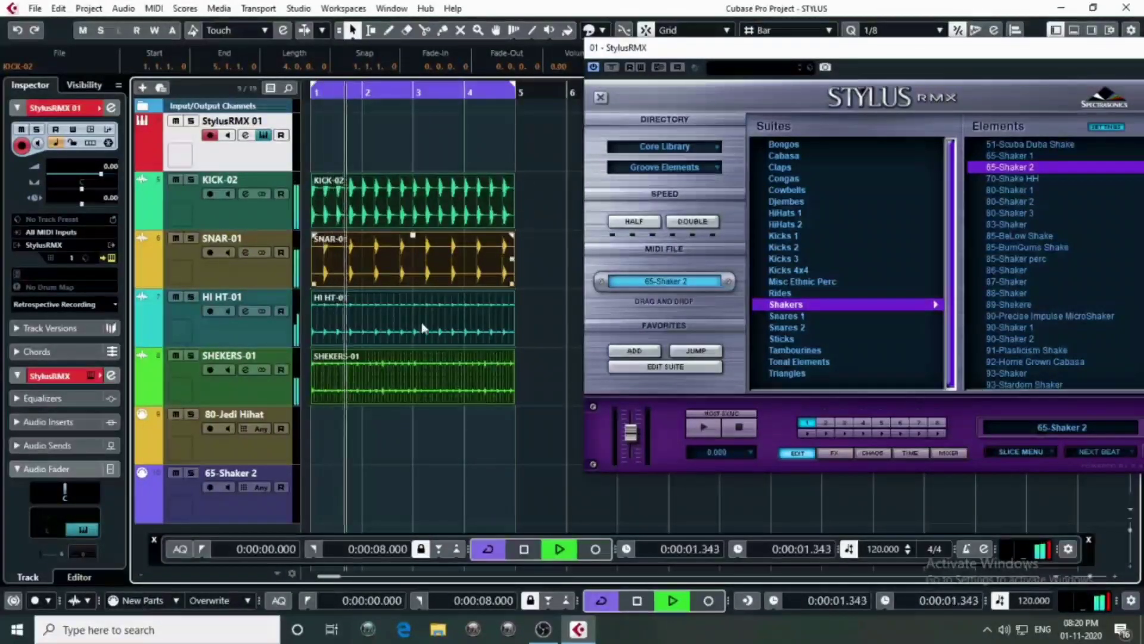
Stop playback, remove the leftover 80-Jedi Hihat and 65-Shaker 2 tracks, and replay the remaining loops briefly
left_click(267, 446)
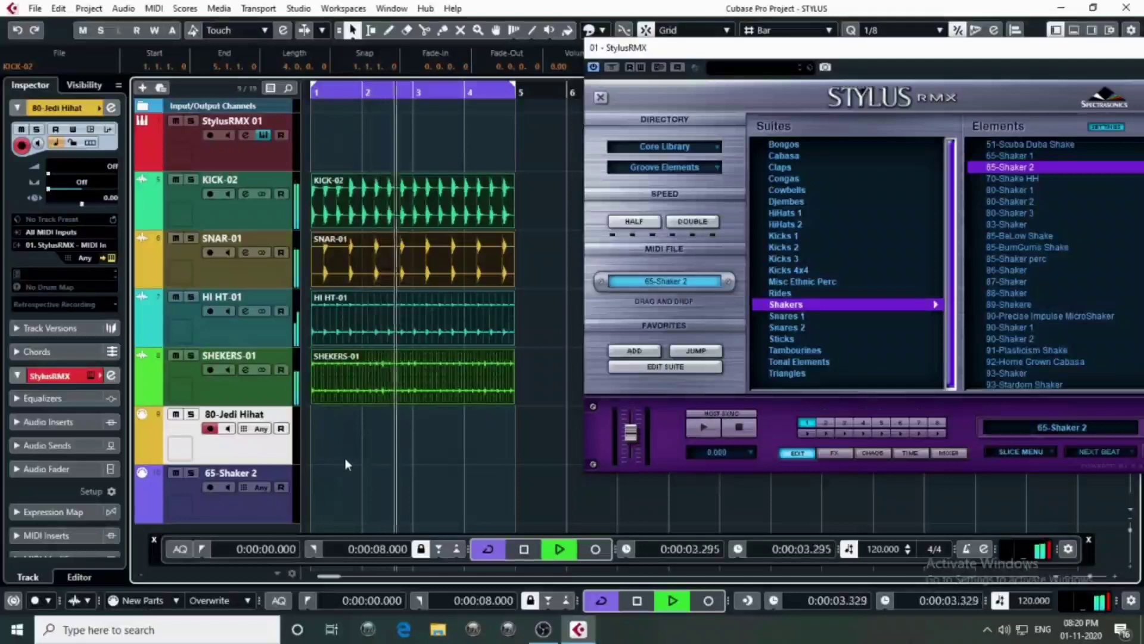
key("space")
left_click(250, 498, "ctrl")
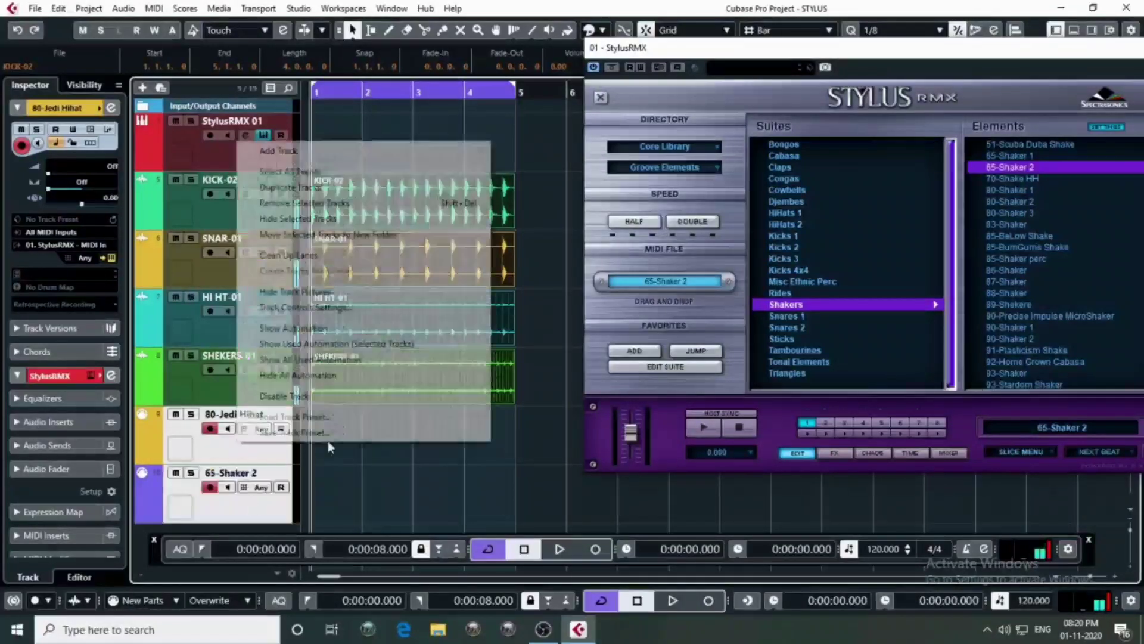
right_click(238, 444)
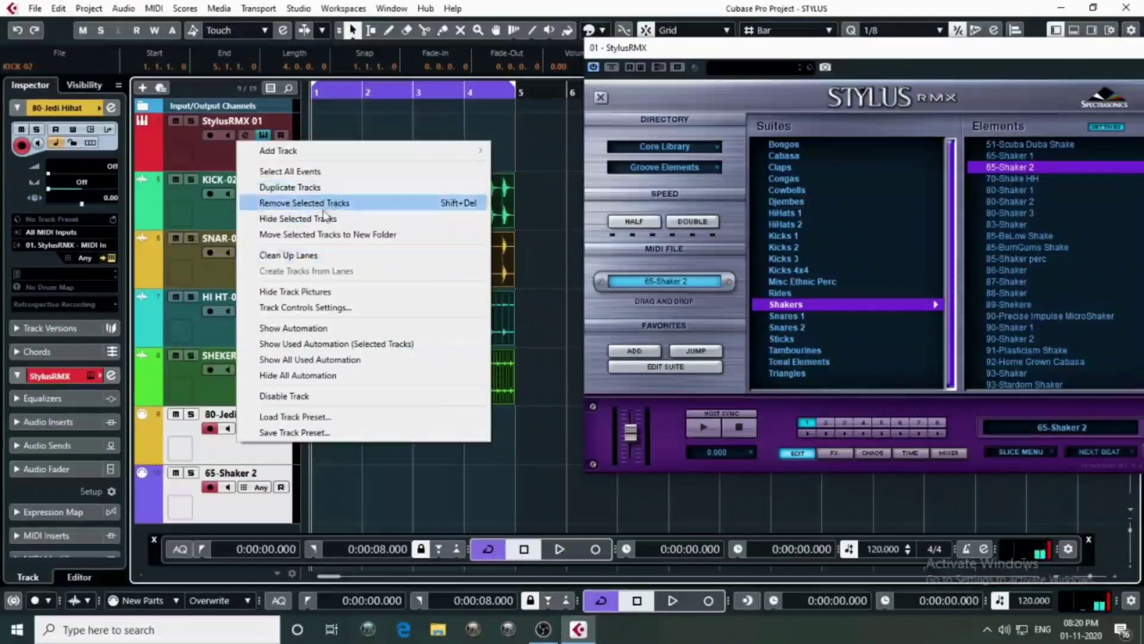
left_click(292, 206)
key("space")
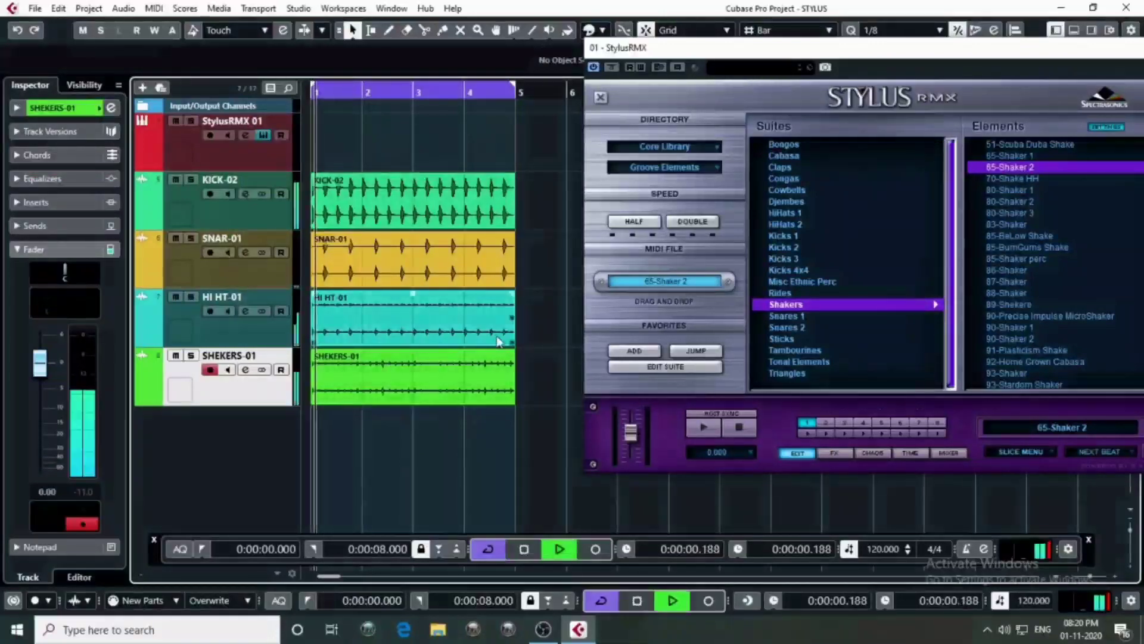
key("space")
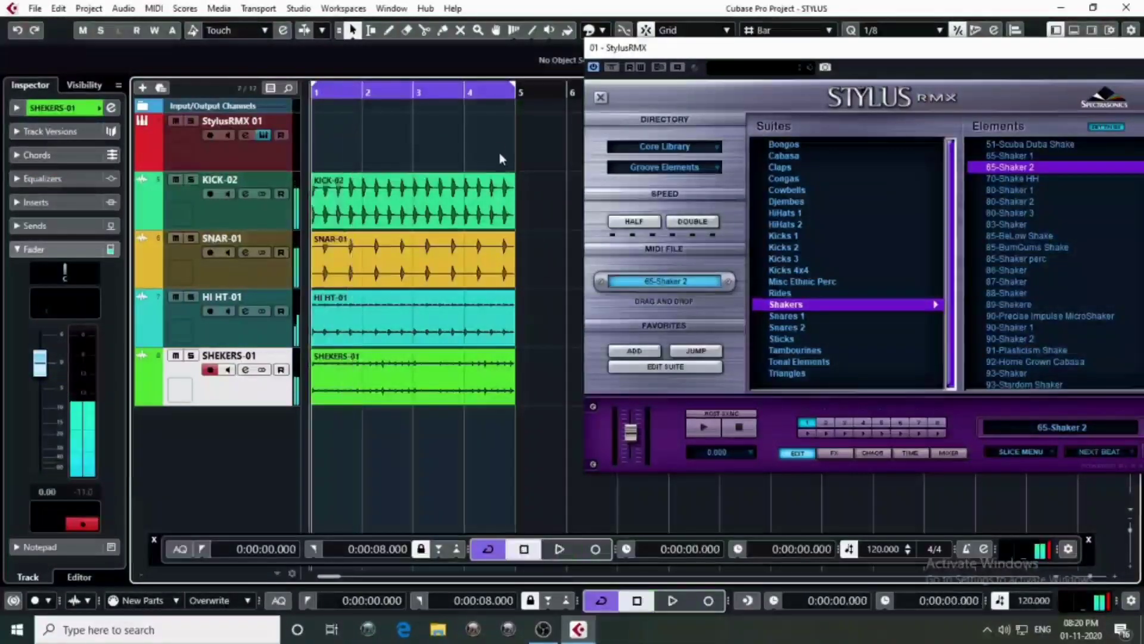
Move the Stylus RMX window clear of the four-bar arrangement and place the playhead at bar 3
key("h")
left_click_drag(667, 51, 782, 40)
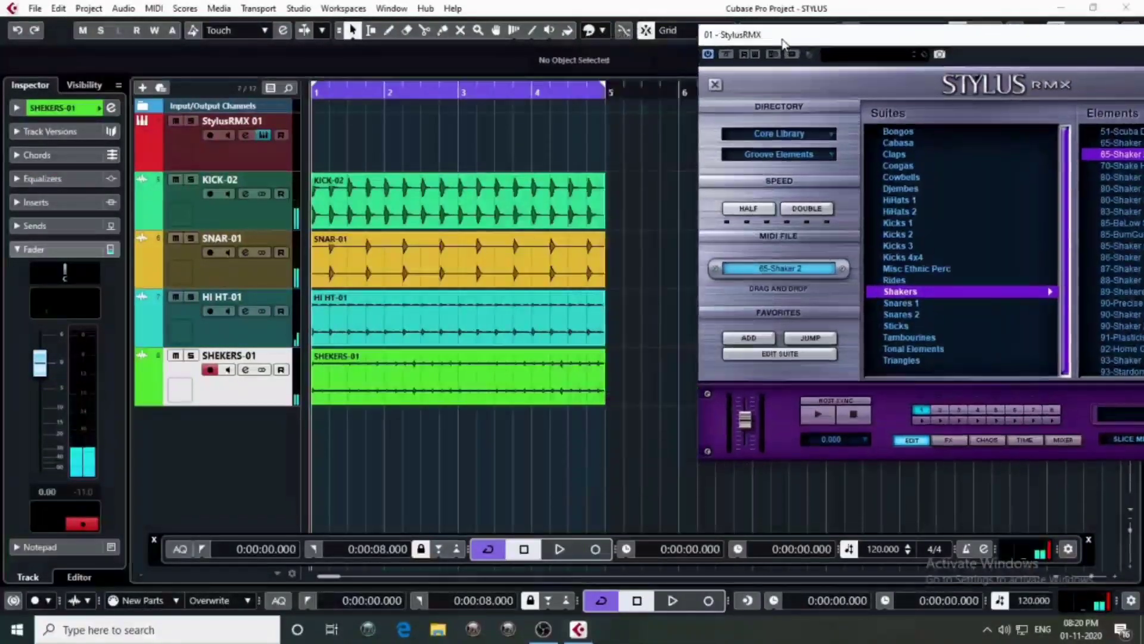
left_click_drag(387, 91, 385, 106)
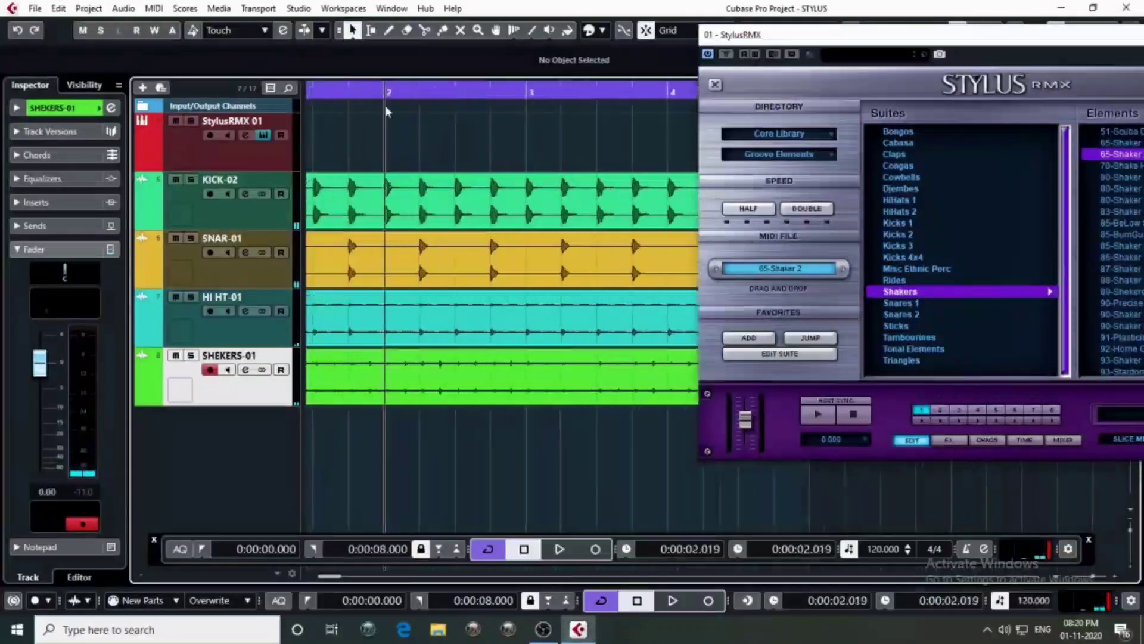
key("h")
key("h")
key("g")
key("g")
key("g")
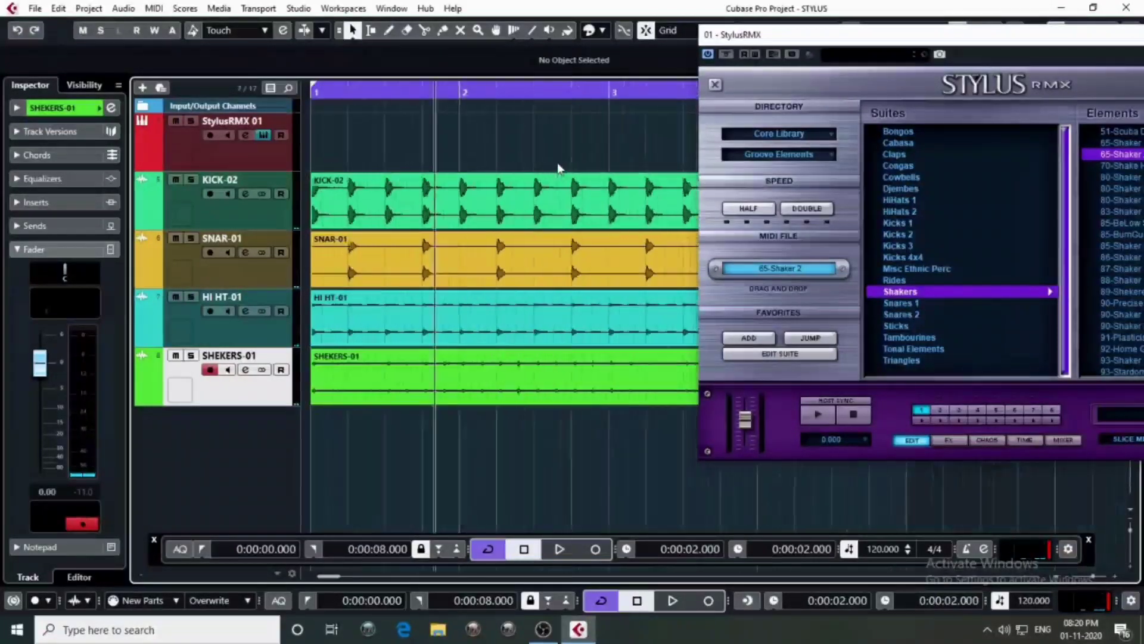
left_click(409, 93)
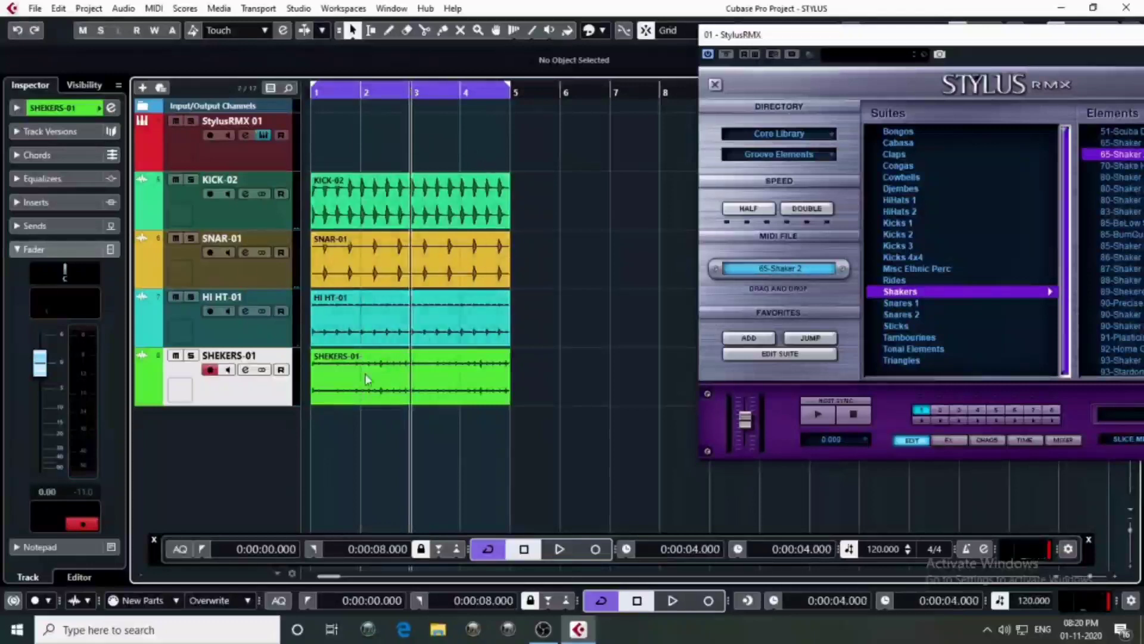
For the StylusRMX 01 track, audition grooves from the Claps suite and choose 124-Vertical Clap n Hat
left_click(286, 149)
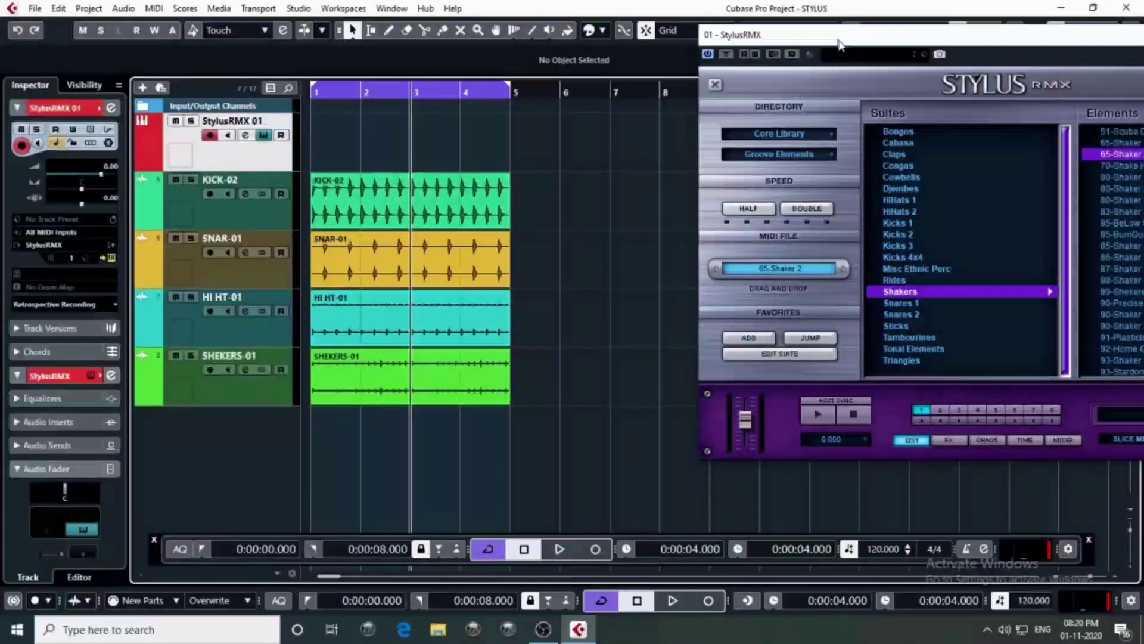
left_click_drag(834, 34, 737, 32)
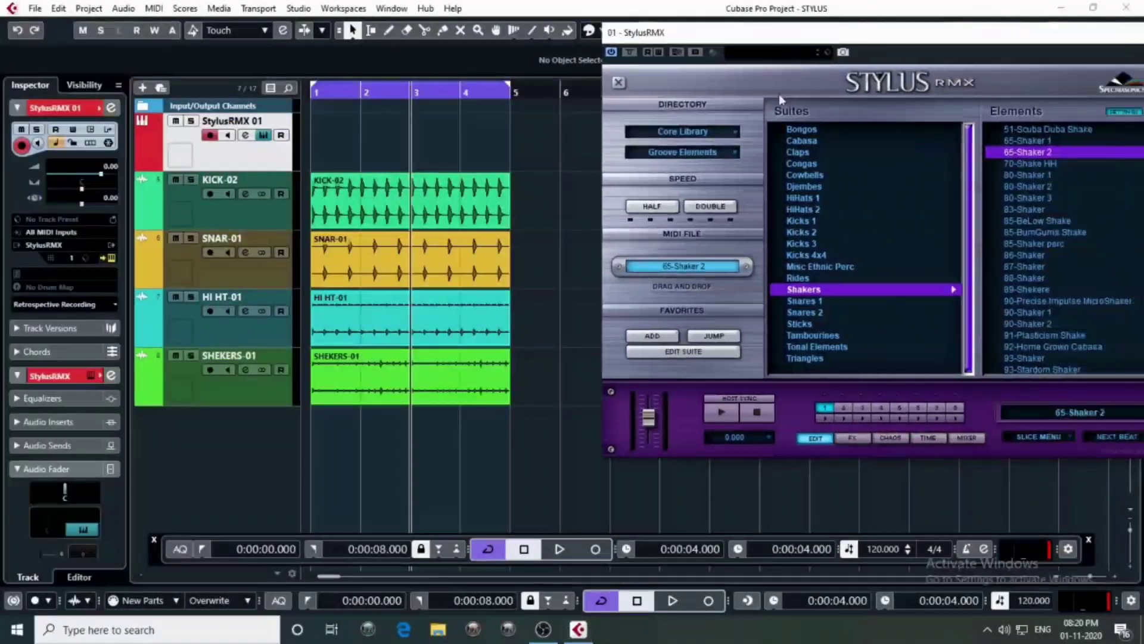
left_click(814, 155)
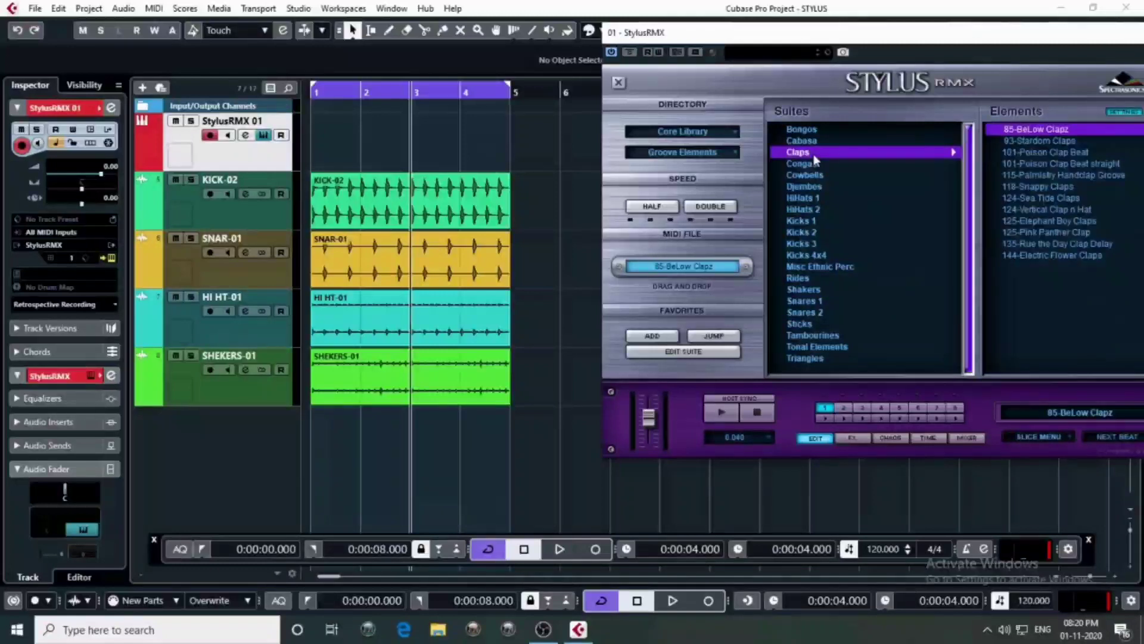
left_click(1055, 143)
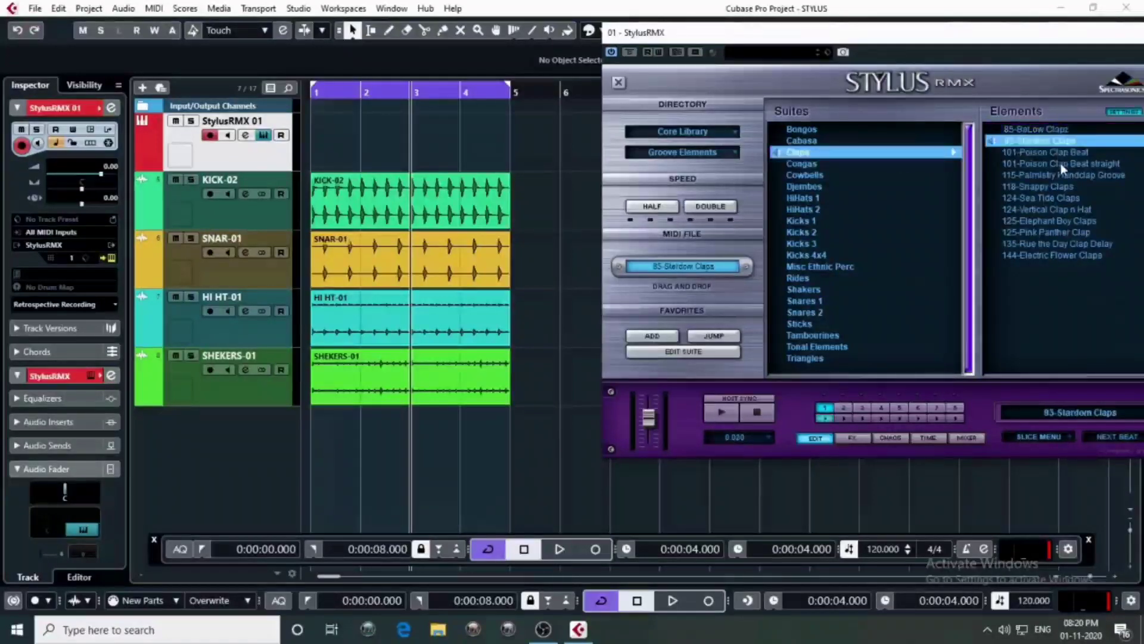
left_click(1030, 153)
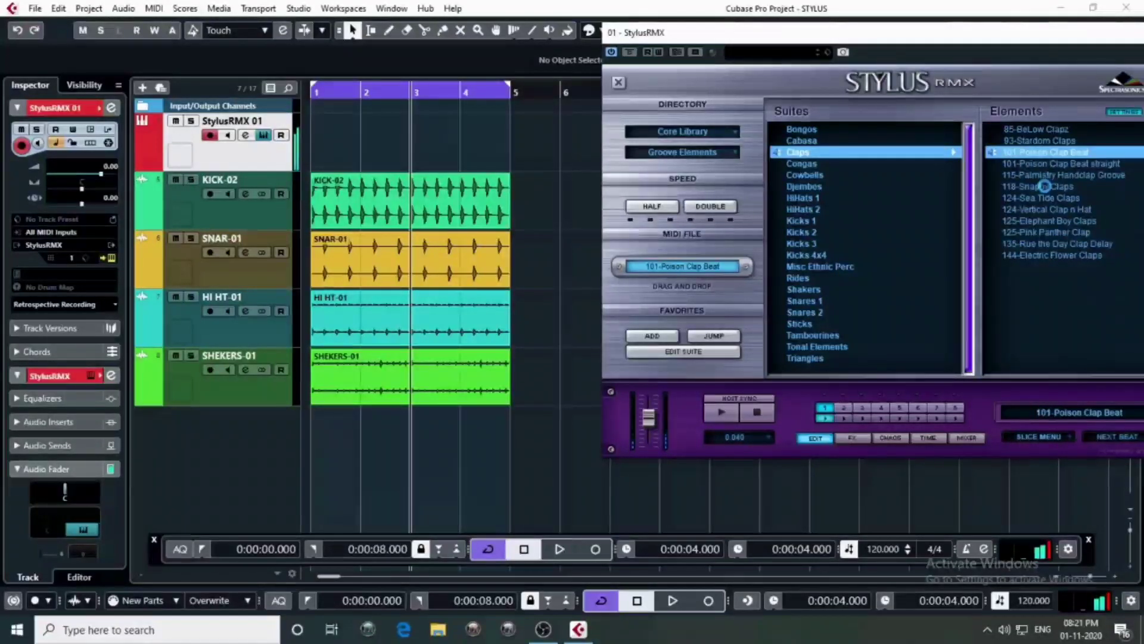
left_click(1045, 186)
left_click(1041, 200)
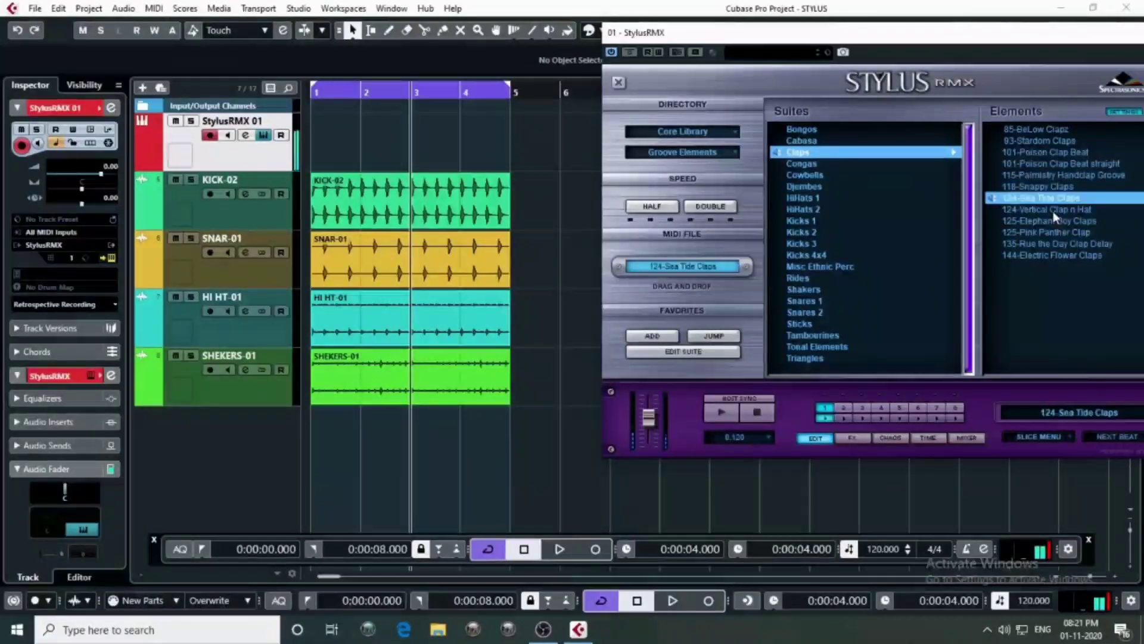
left_click(1053, 211)
left_click(1058, 255)
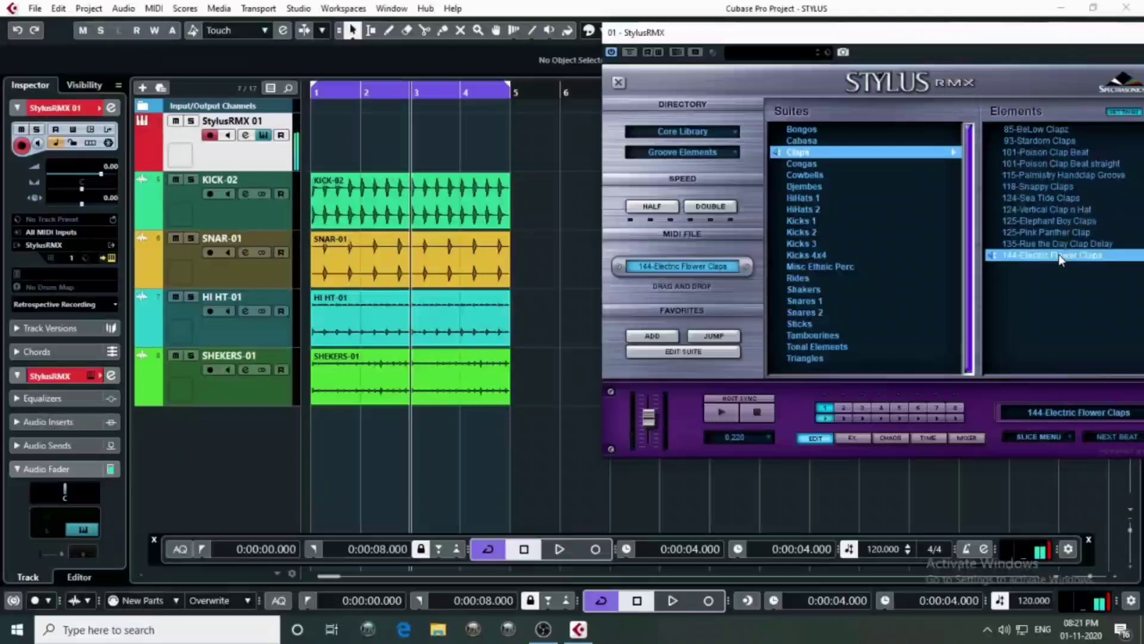
left_click(1052, 243)
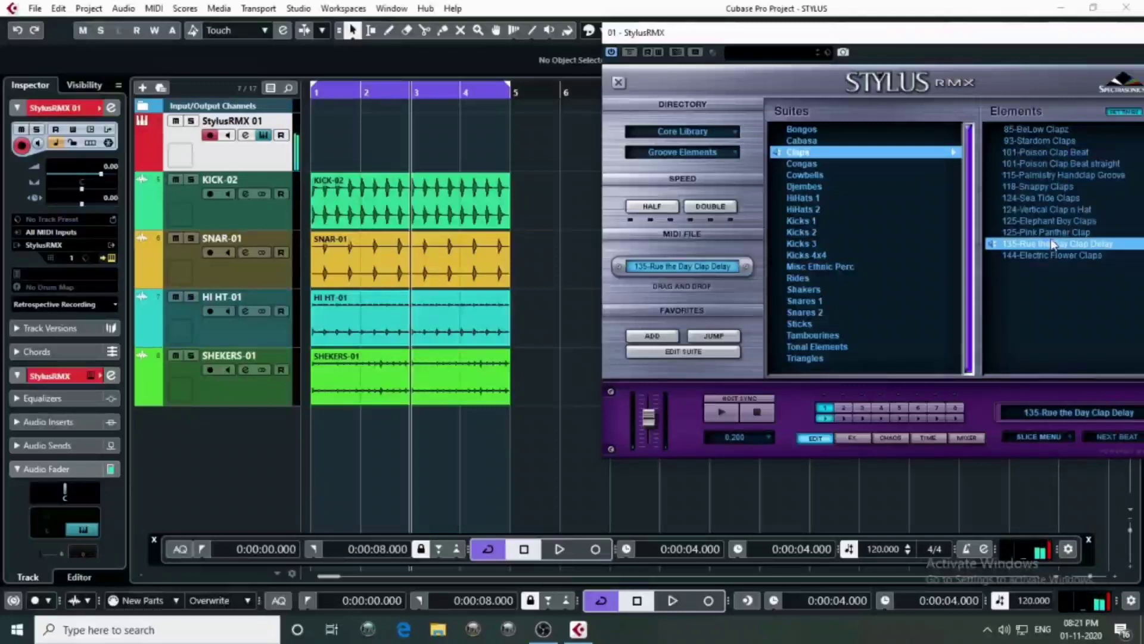
left_click(1051, 233)
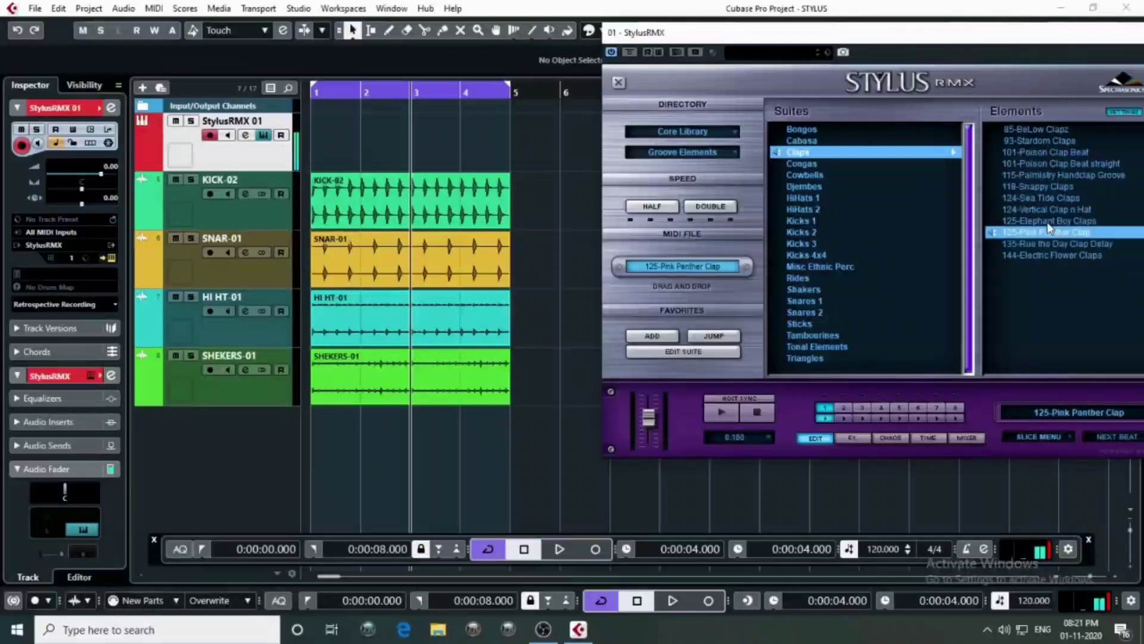
left_click(1047, 222)
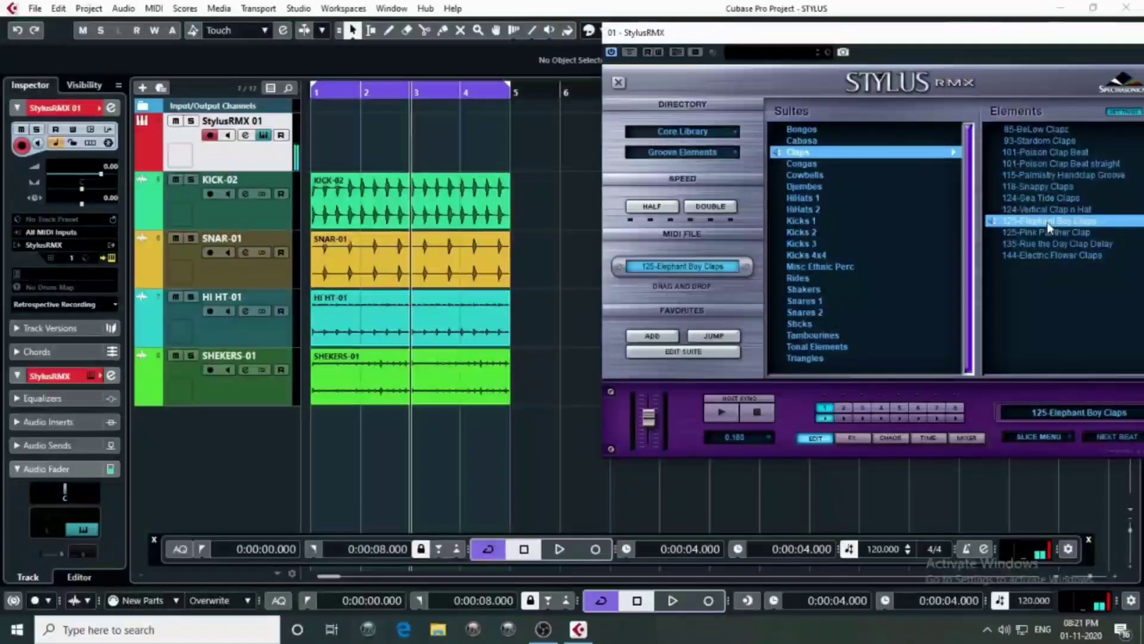
left_click(1047, 211)
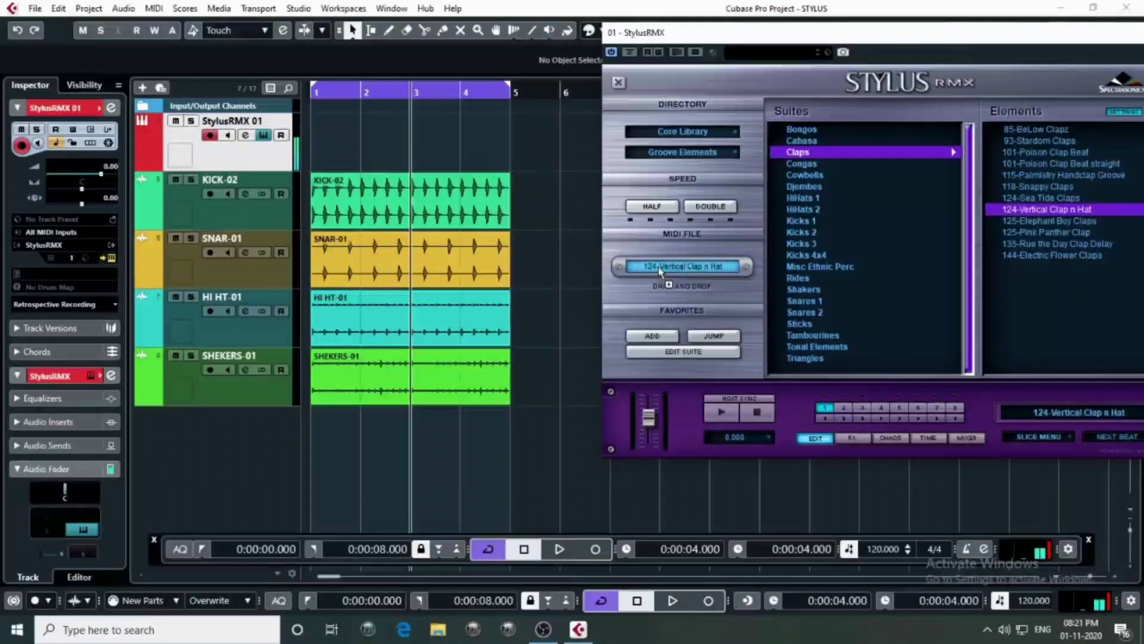
Place the 124-Vertical Clap n Hat MIDI file on StylusRMX 01 at bar 3, split it at bar 5 and delete the excess
mouse_move(660, 271)
left_mouse_down()
mouse_move(414, 128)
mouse_move(358, 129)
mouse_move(424, 125)
left_mouse_up()
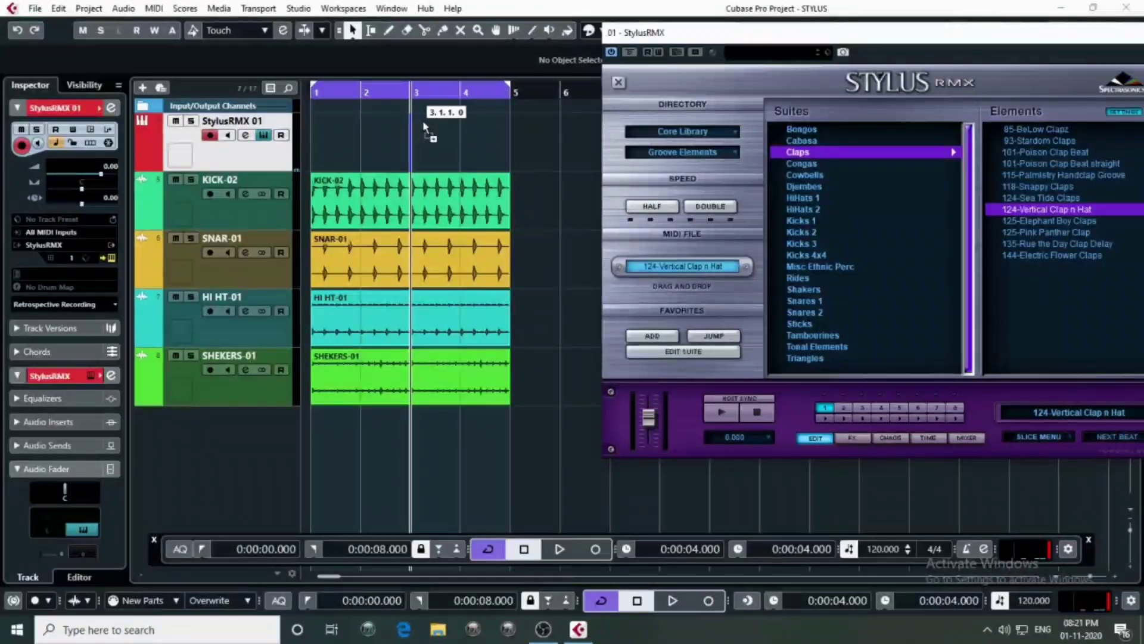
left_click_drag(425, 126, 423, 121)
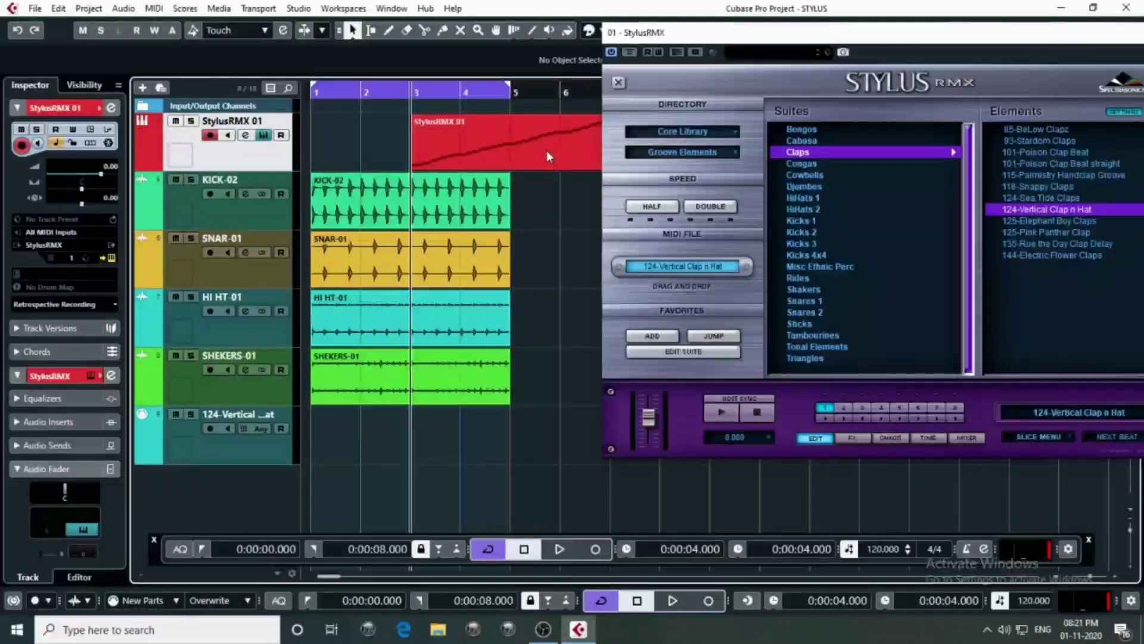
left_click(490, 204)
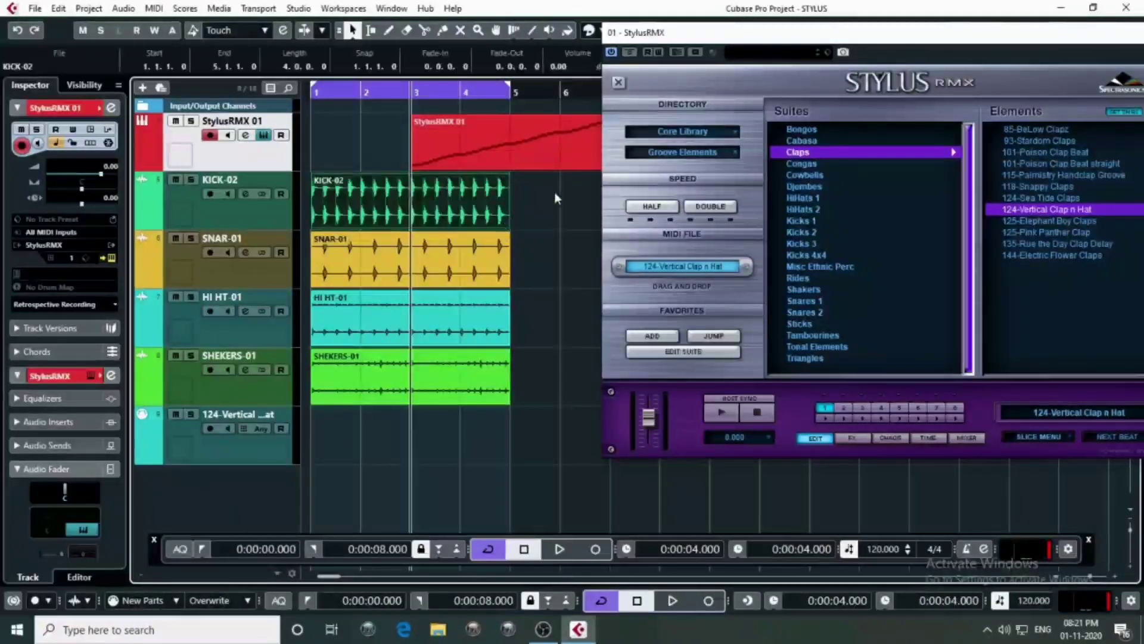
left_click(554, 191)
left_click(510, 139, "alt")
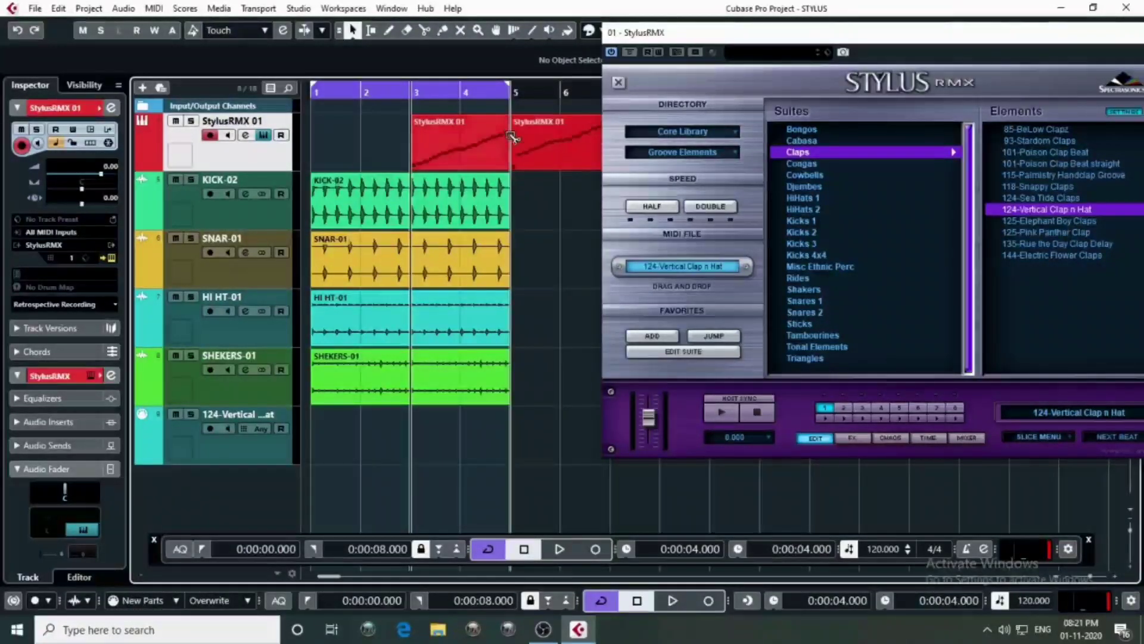
left_click(547, 149)
key("Delete")
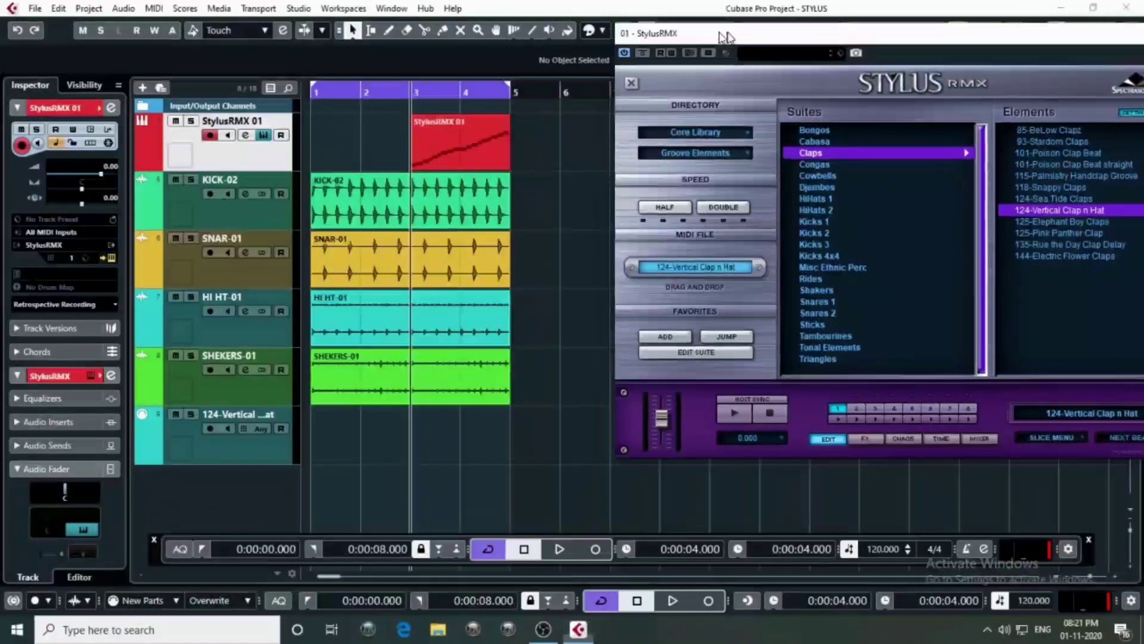
Solo StylusRMX 01 and set the locators to the clap part spanning bars 3 to 5
left_click(469, 157)
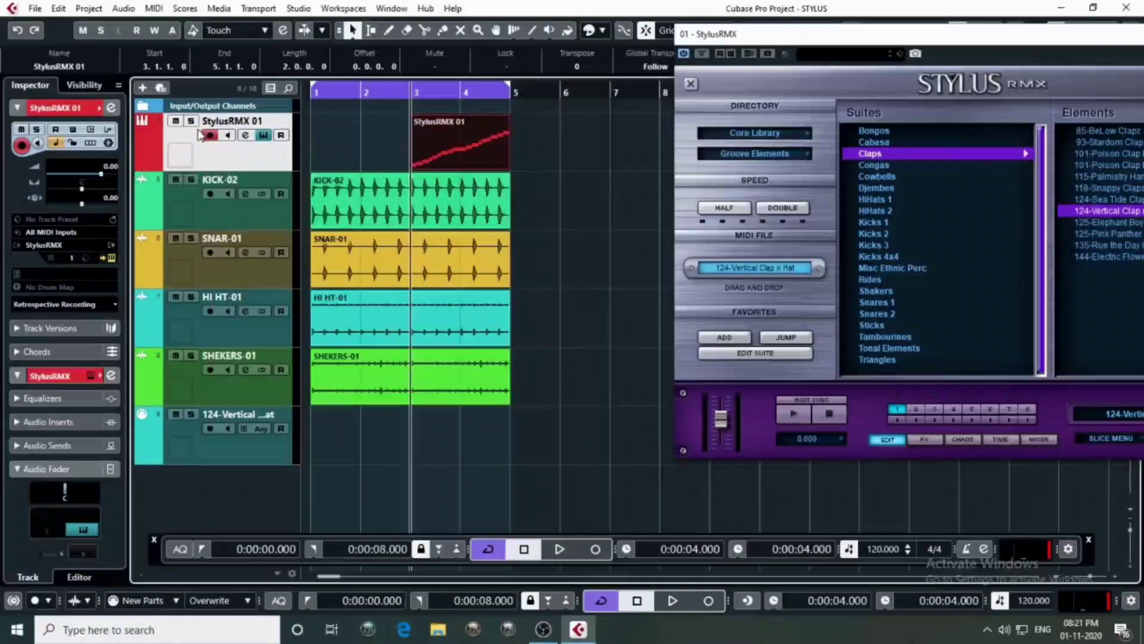
left_click(191, 121)
key("p")
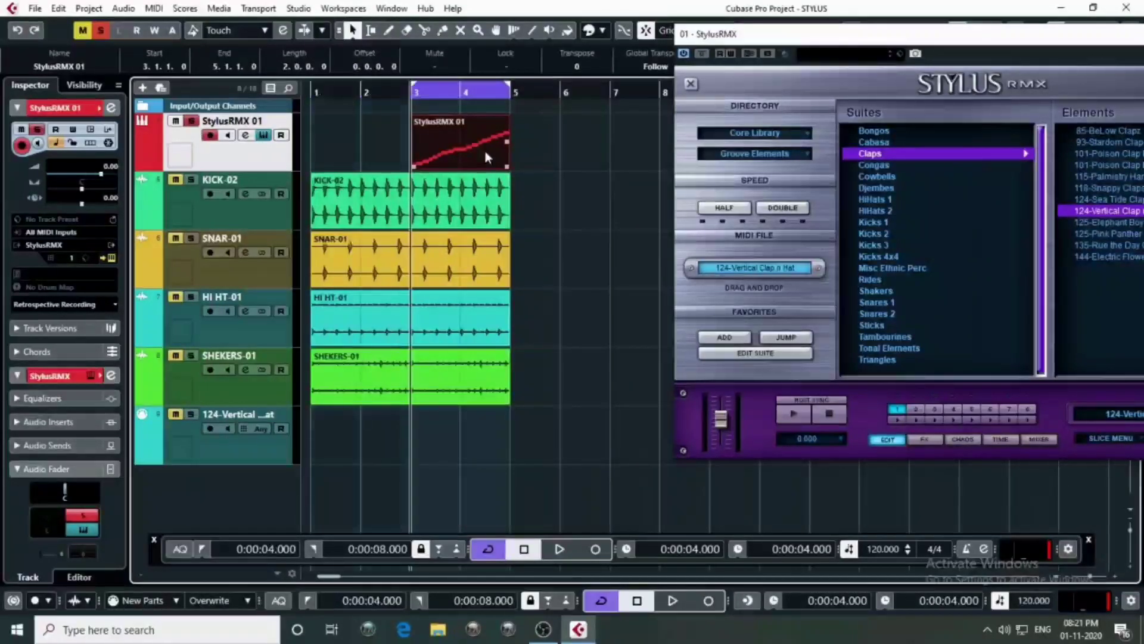
Export the clap part as a Wave audio mixdown named CLAPE and import it with sample rate and bit depth converted to the project settings
left_click(35, 8)
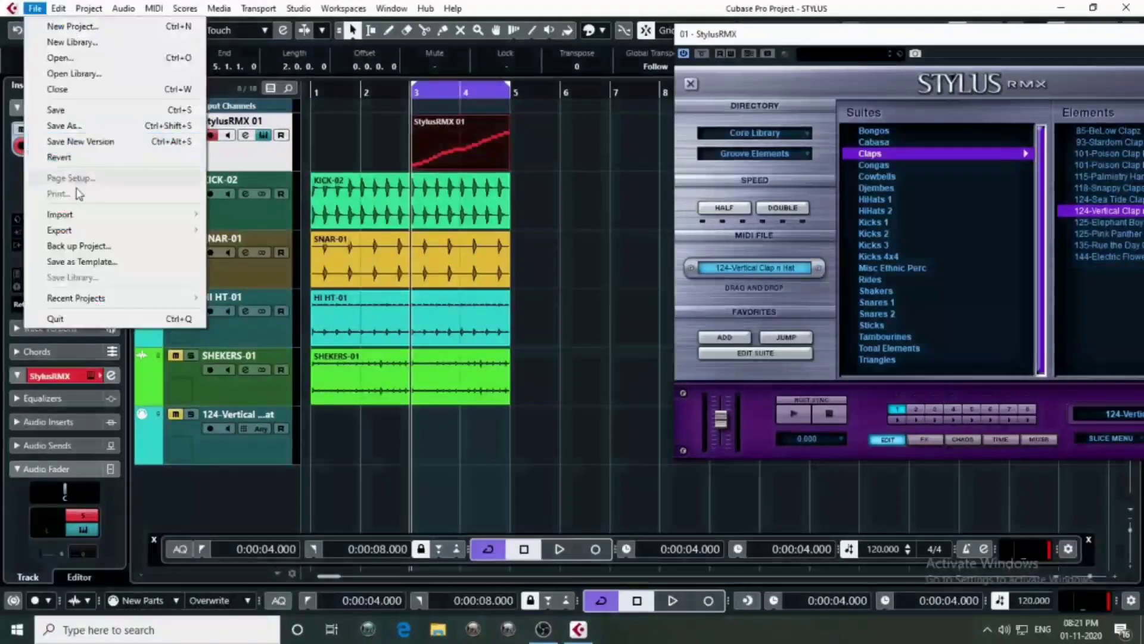
mouse_move(80, 229)
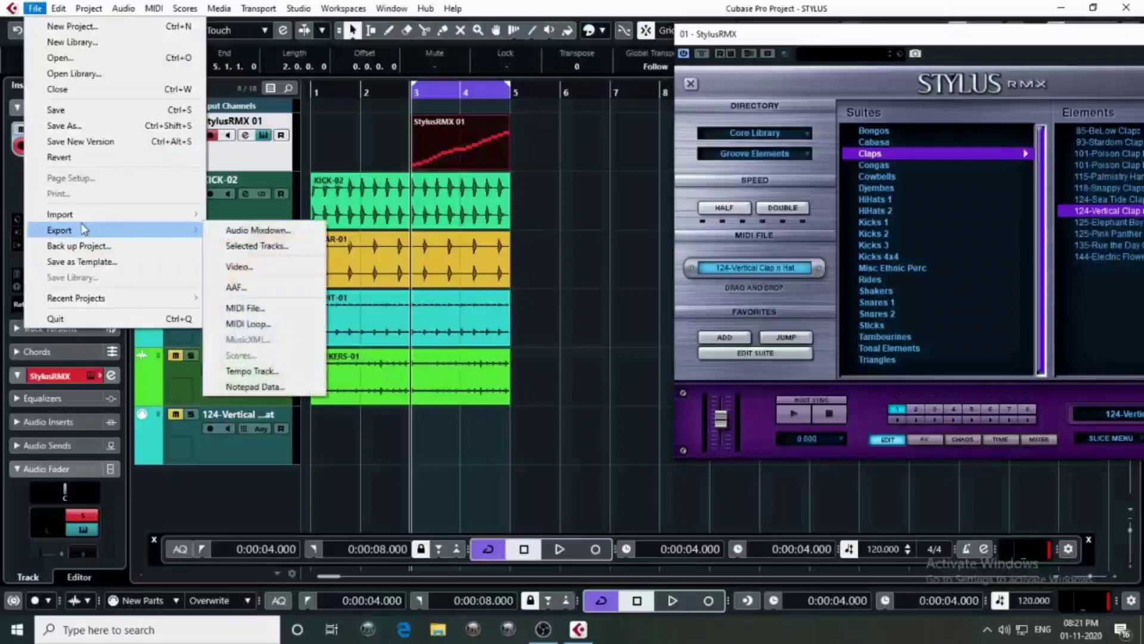
left_click(267, 230)
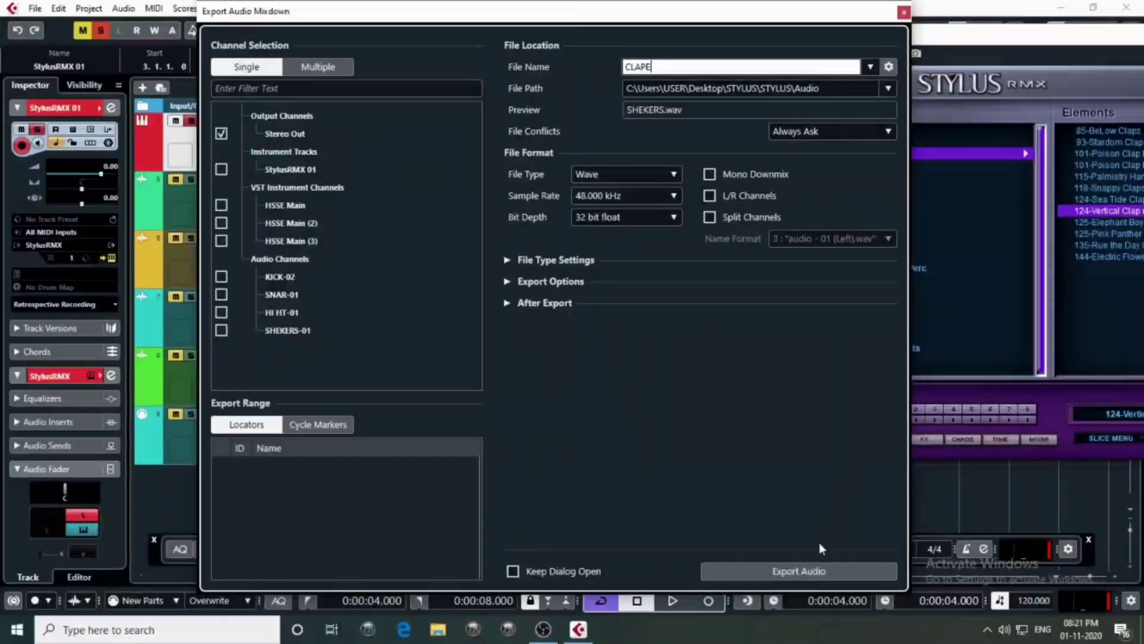
left_click(792, 572)
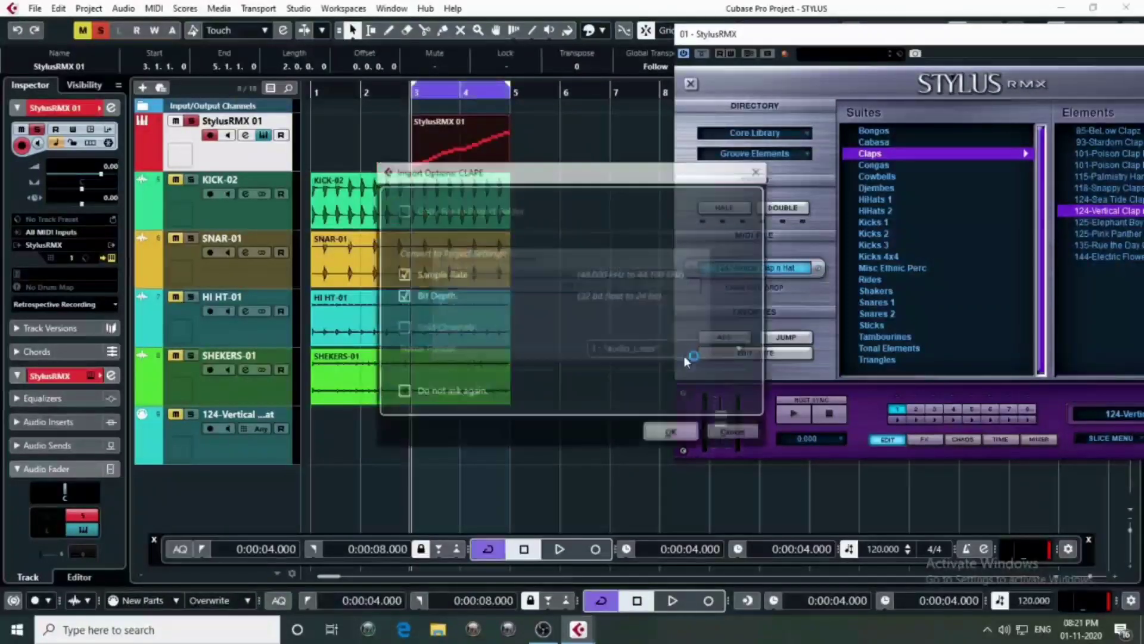
left_click(673, 434)
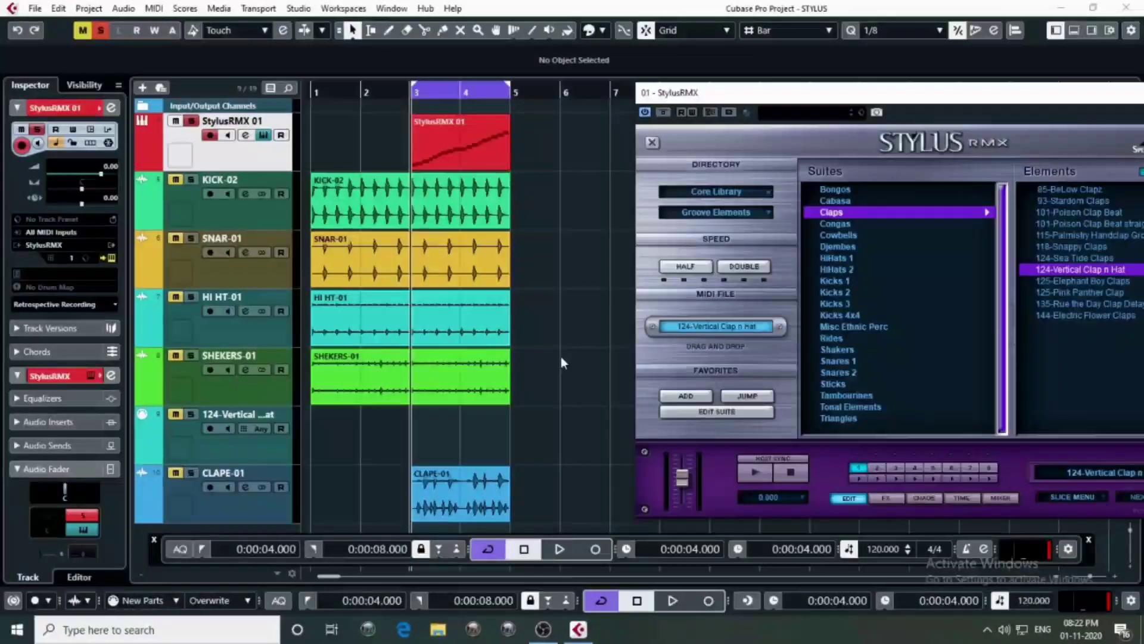
Move the CLAPE-01 track above the 124-Vertical Clap n Hat track and delete the MIDI part on StylusRMX 01
left_click(208, 516)
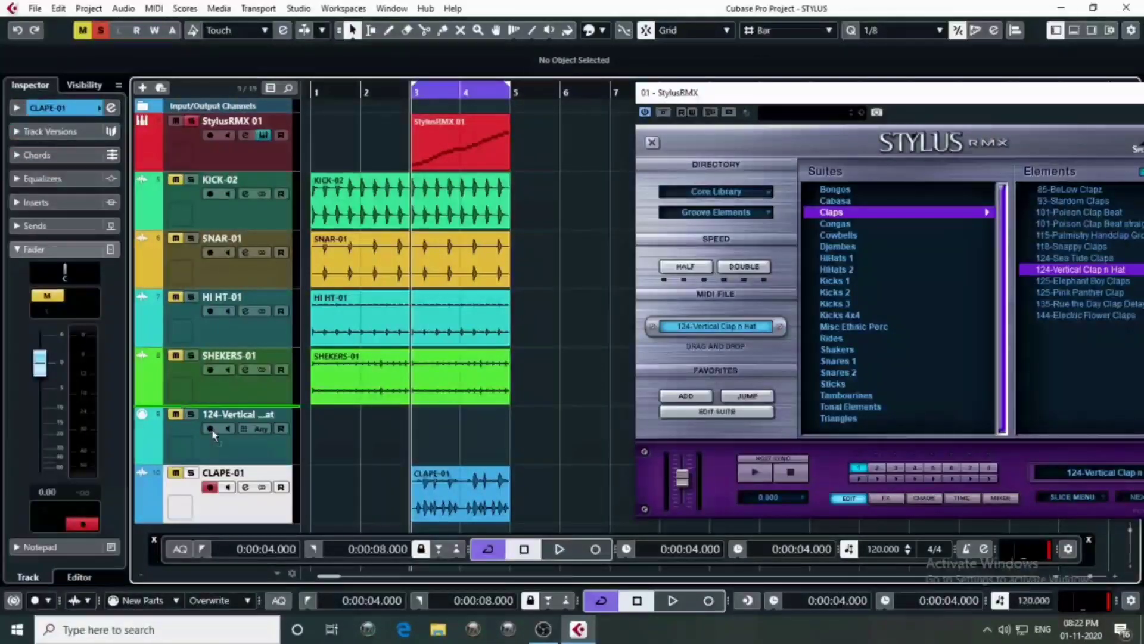
left_click_drag(213, 435, 215, 503)
left_click(494, 145)
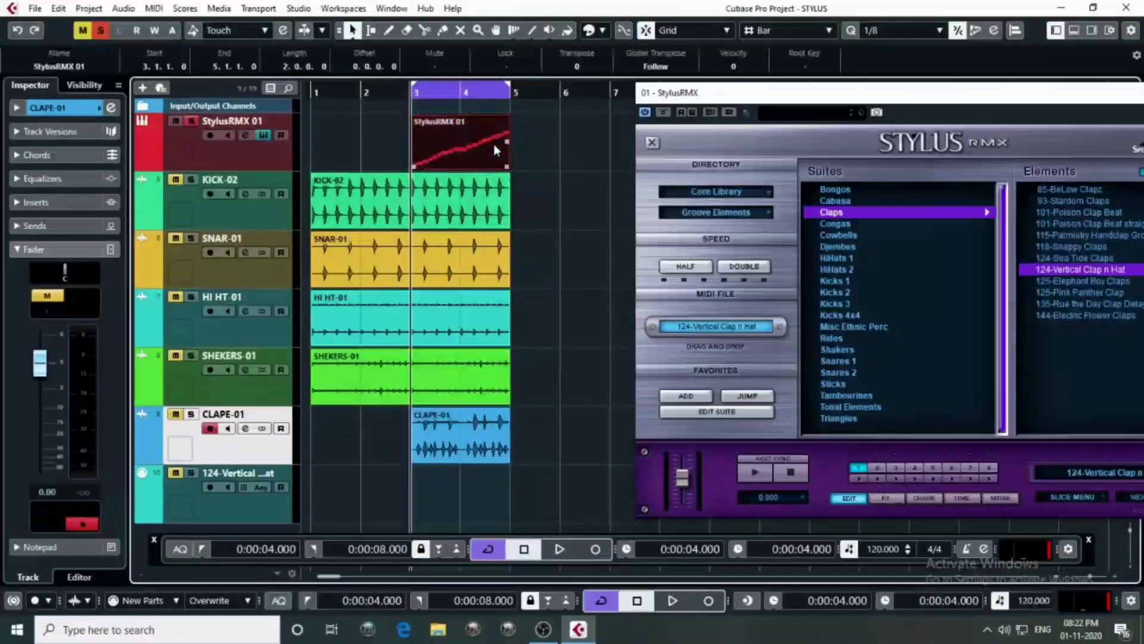
key("Delete")
Unsolo StylusRMX 01 and play the project from bar 1 to hear all the audio loops together
left_click(334, 89)
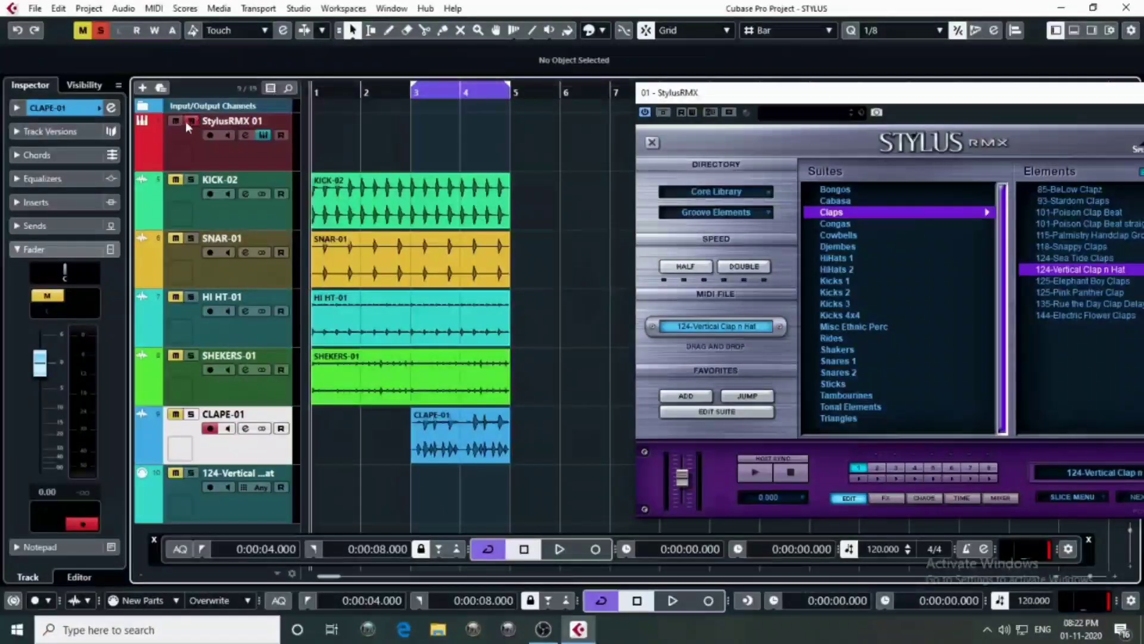
left_click(191, 121)
key("space")
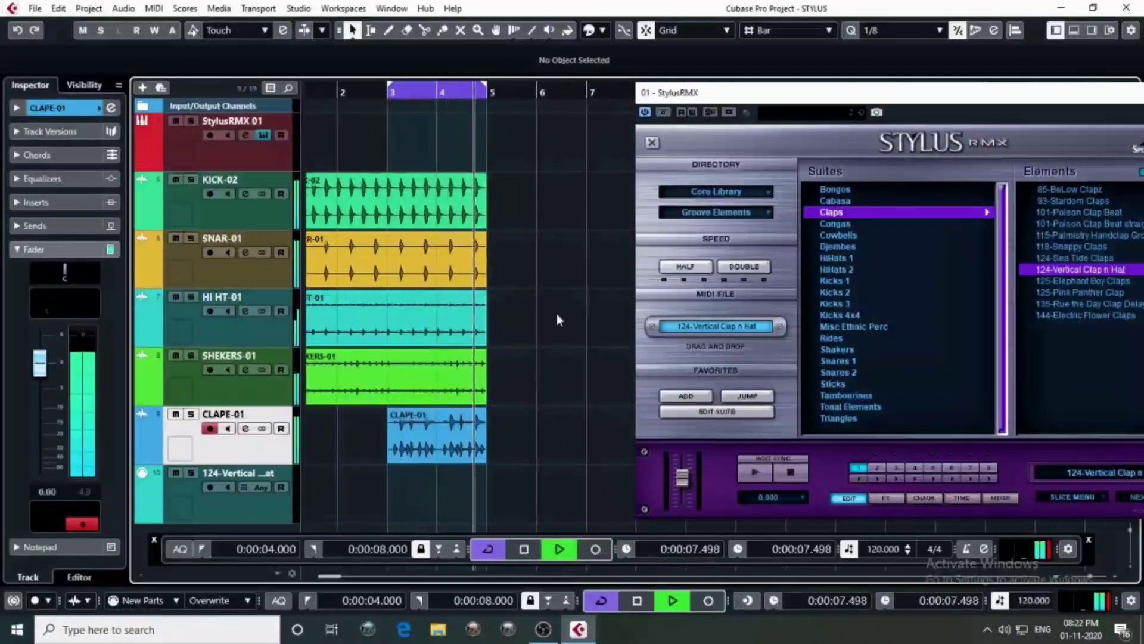
key("space")
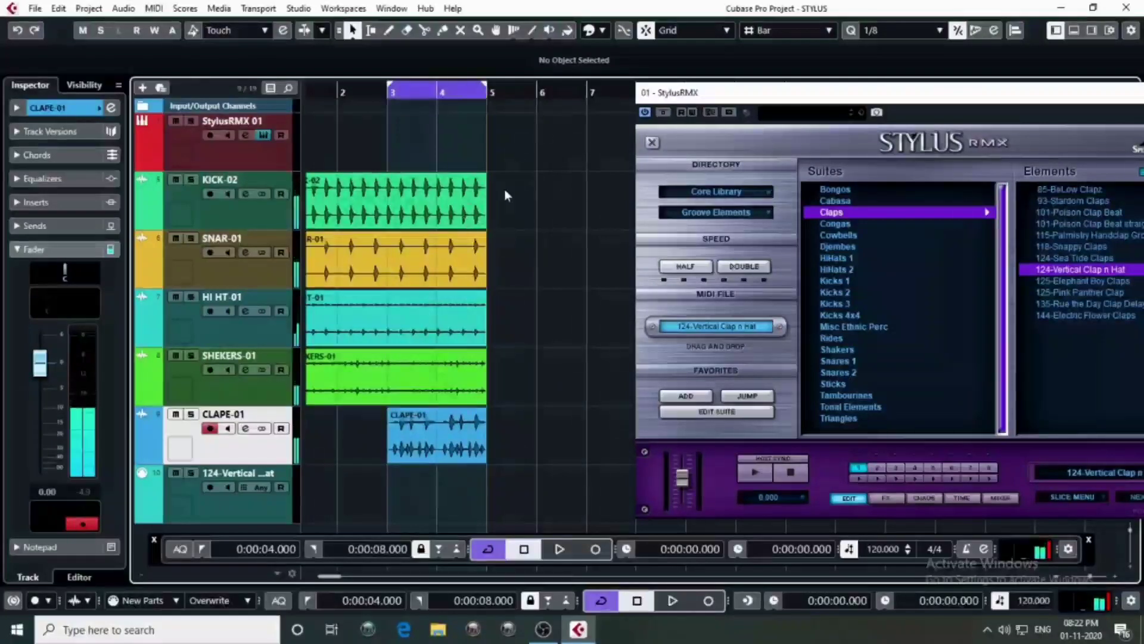
Turn off cycle playback and split the kick, snare, hi-hat and shaker events at bar 3
key("KP_Divide")
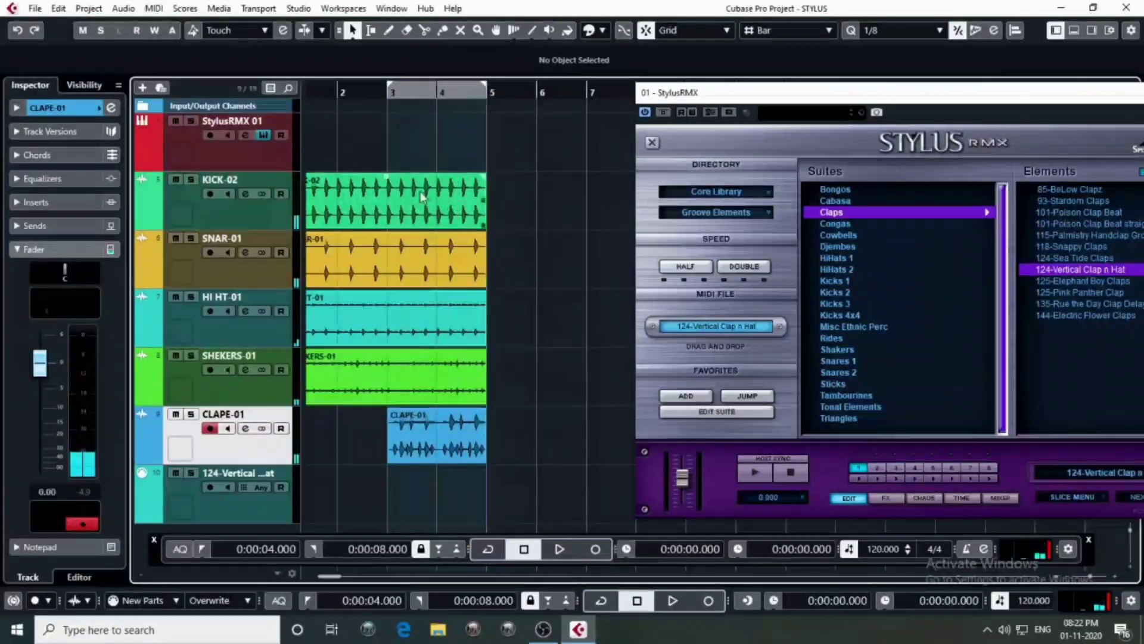
left_click(396, 245)
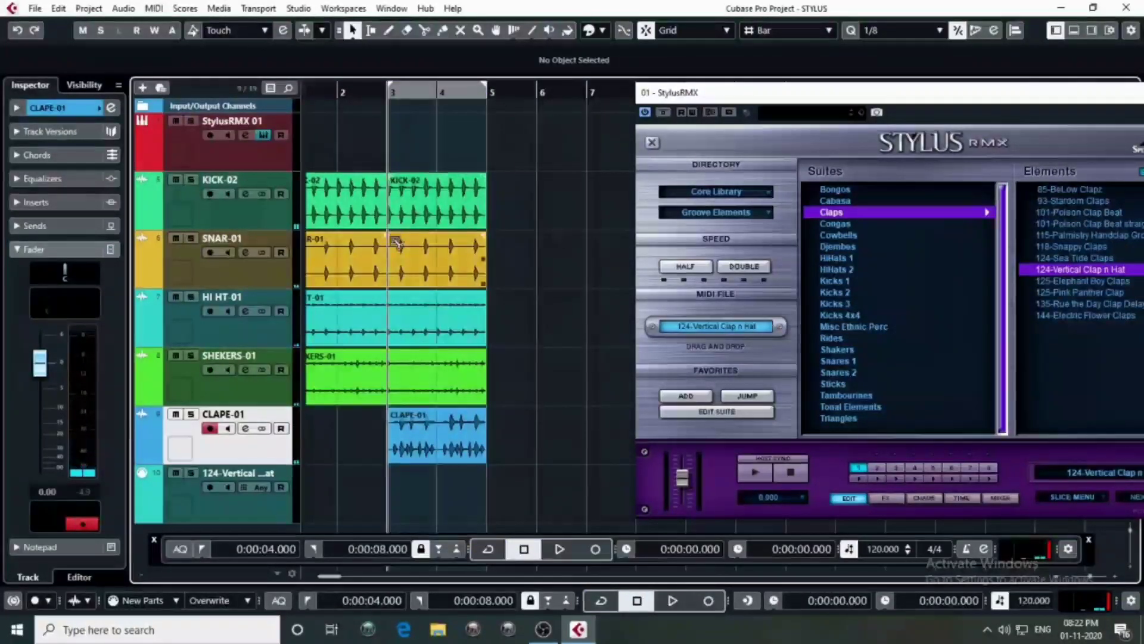
left_click(396, 310)
left_click(395, 373)
Duplicate the kick, snare, hi-hat, shaker and clap events of bars 3 to 5 twice, filling the tracks up to bar 9
left_click_drag(540, 174, 518, 447)
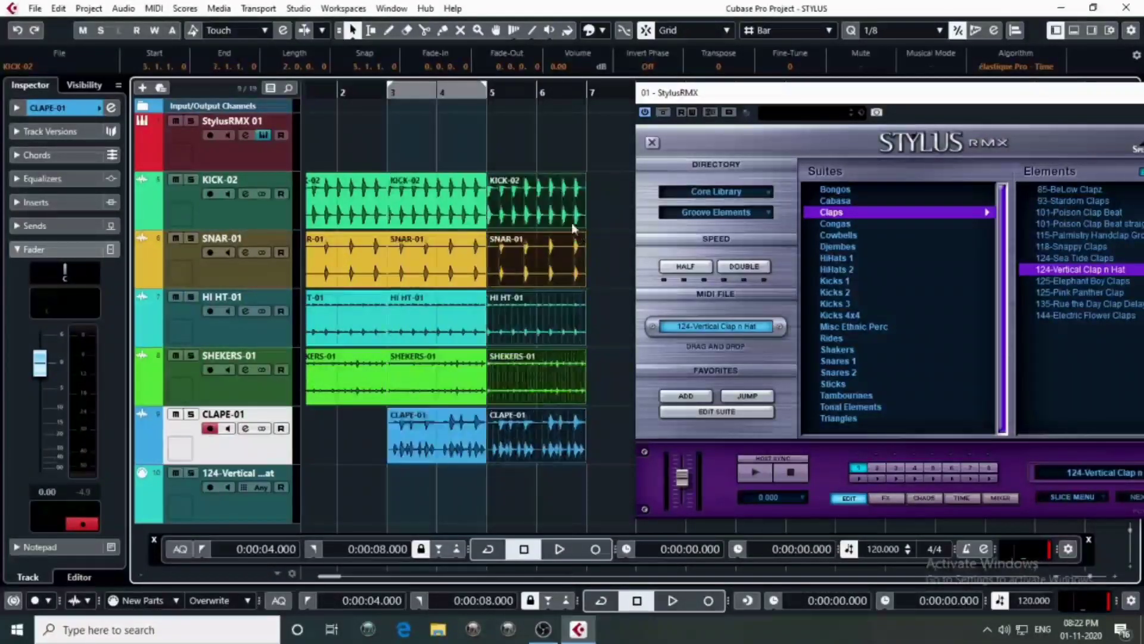
left_click_drag(534, 215, 633, 216)
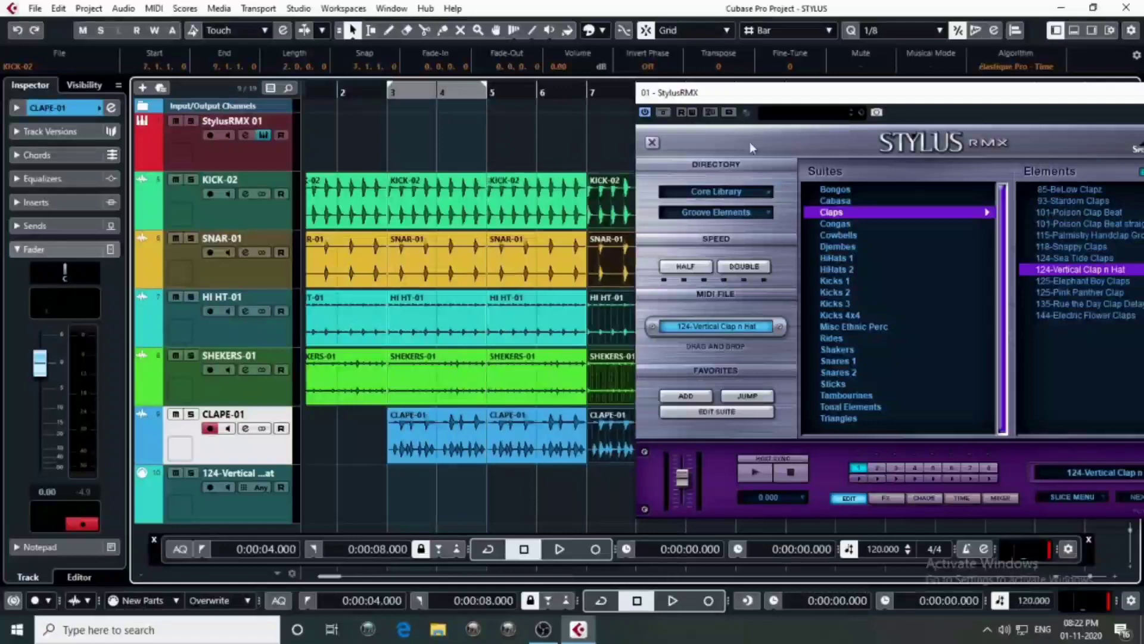
scroll(490, 264, "right", 4)
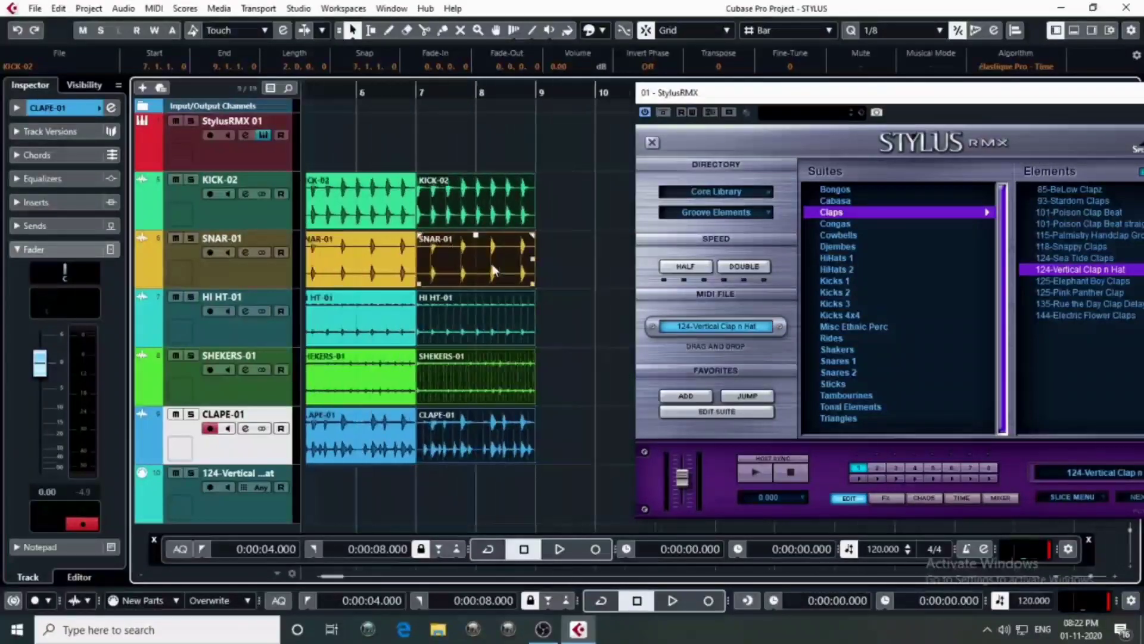
scroll(490, 263, "left", 4)
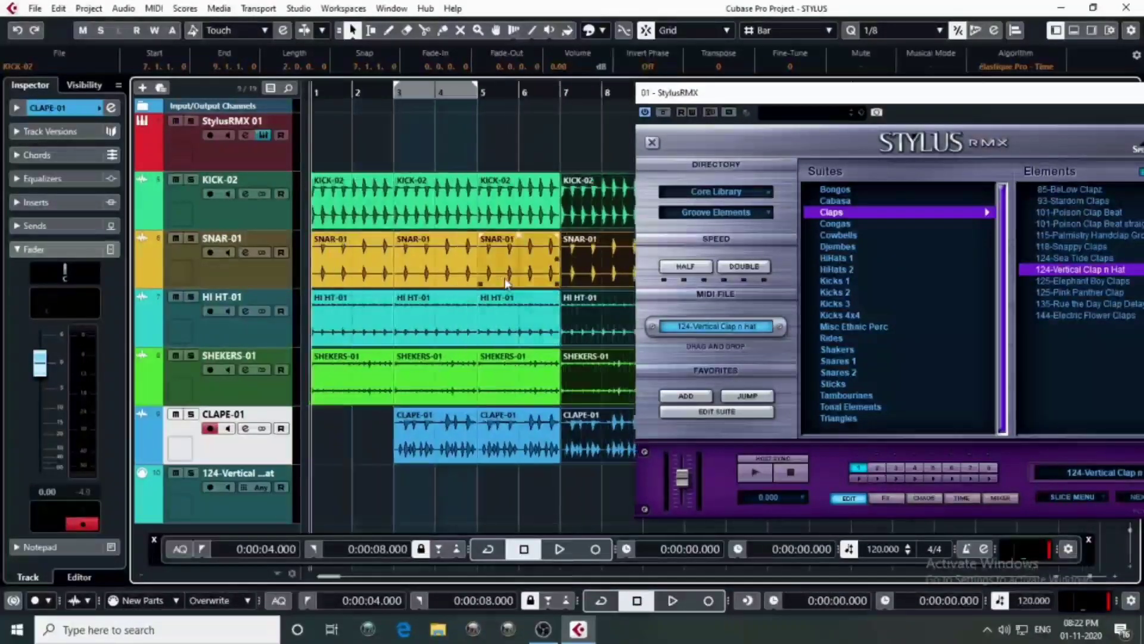
Play the extended arrangement from the beginning and listen to the clap loop coming in at bar 3
key("g")
key("space")
key("g")
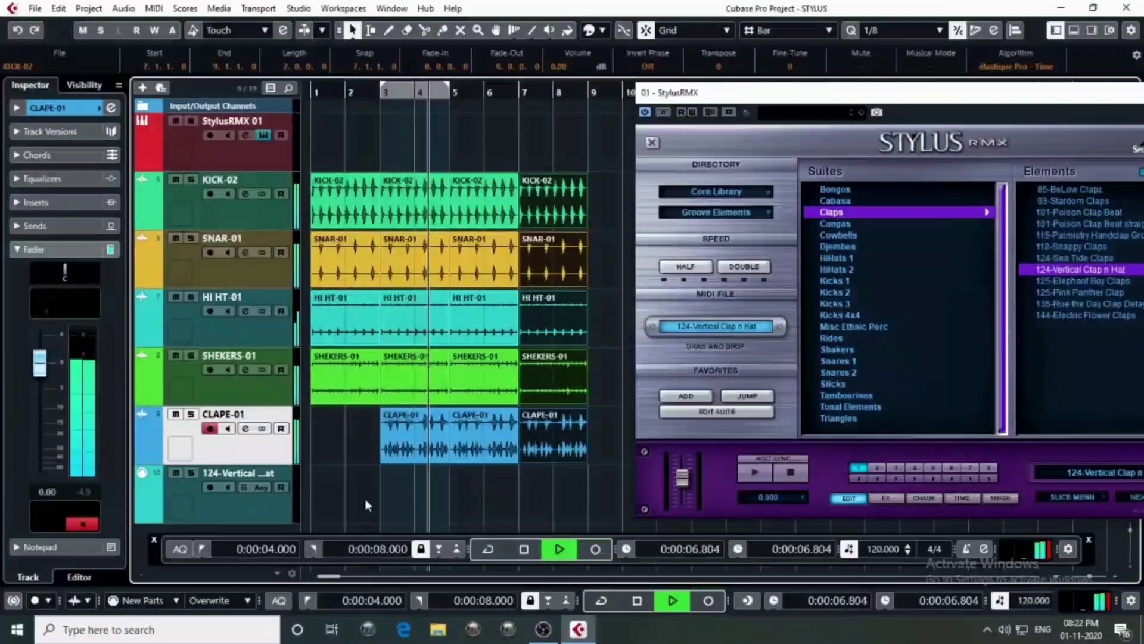
key("space")
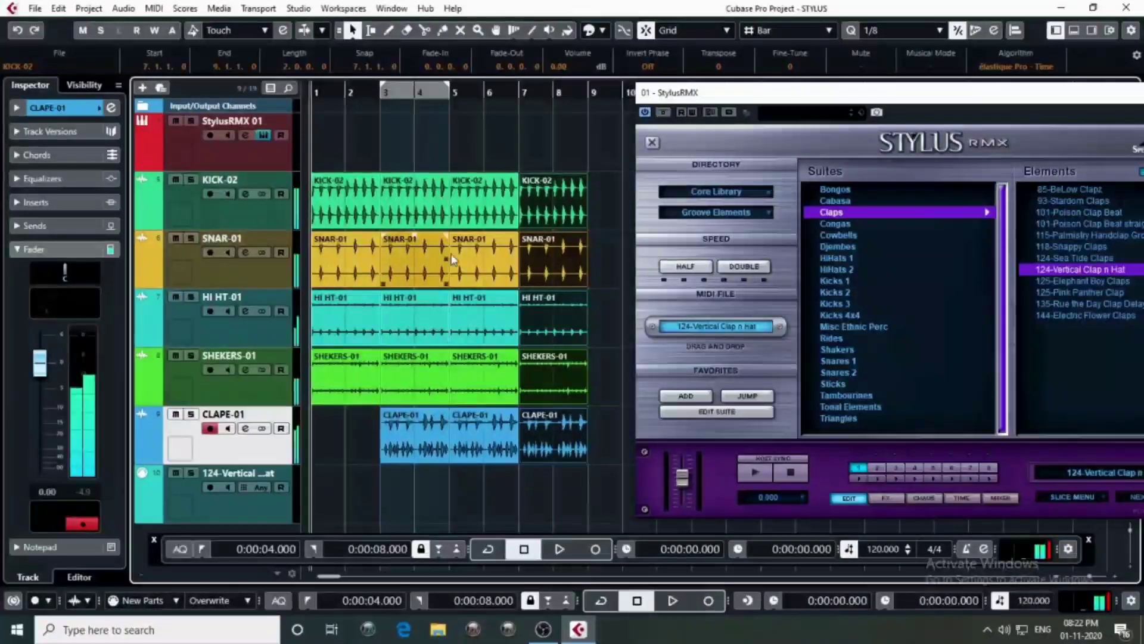
Deselect the duplicated events and remove the empty 124-Vertical Clap n Hat MIDI track
left_click(449, 126)
left_click(261, 471)
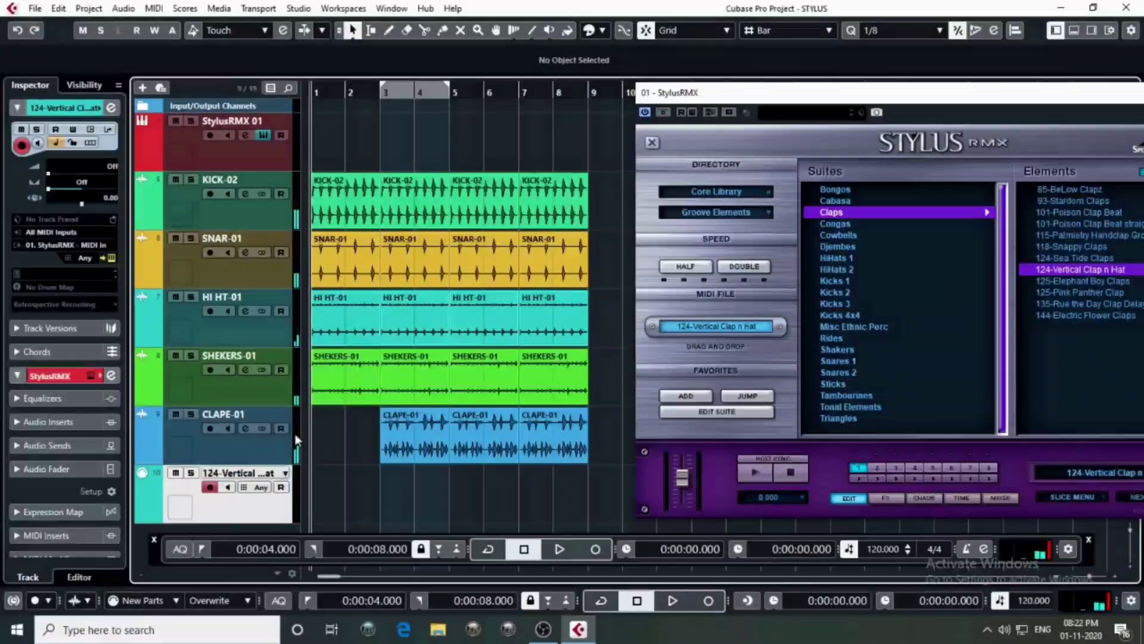
right_click(255, 514)
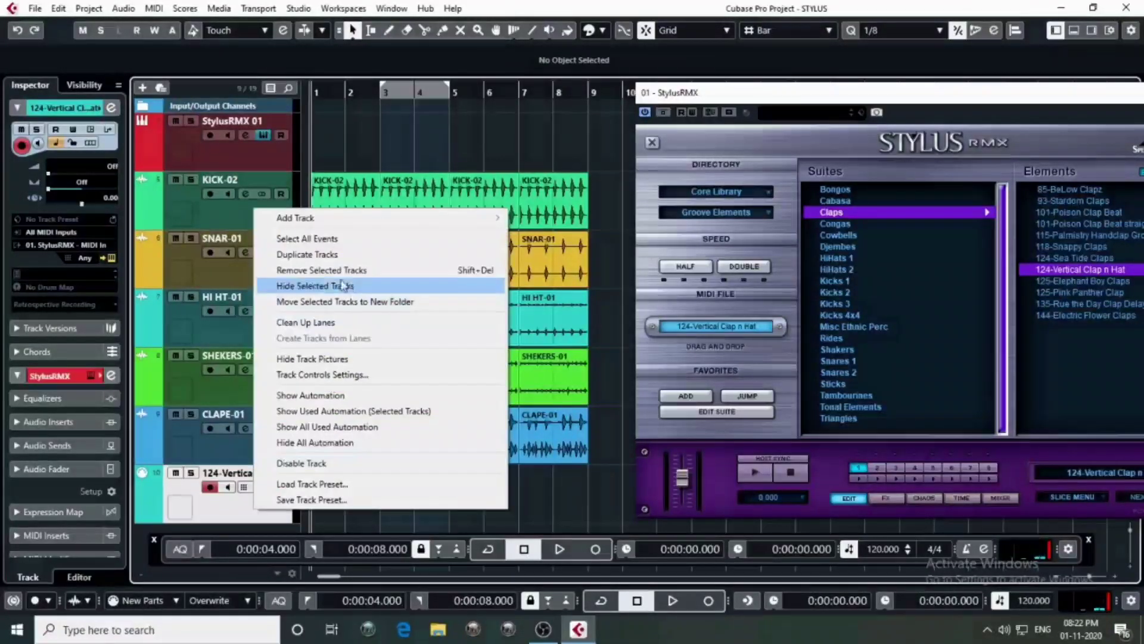
left_click(340, 269)
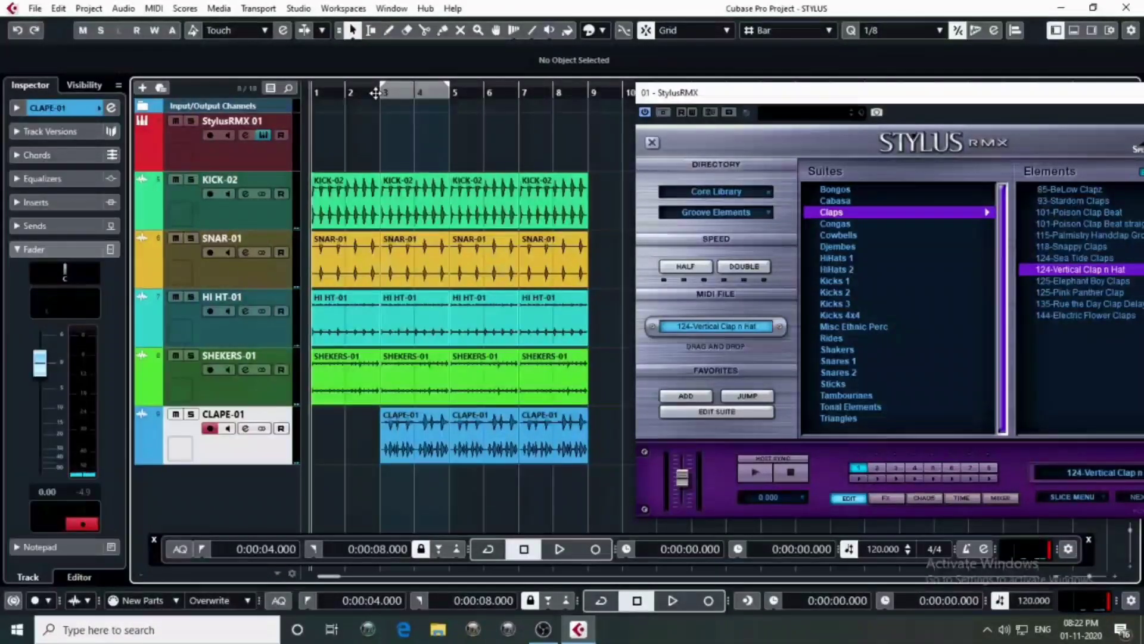
Listen to the arrangement from bar 3 and again from bar 4
left_click_drag(397, 90, 396, 115)
key("space")
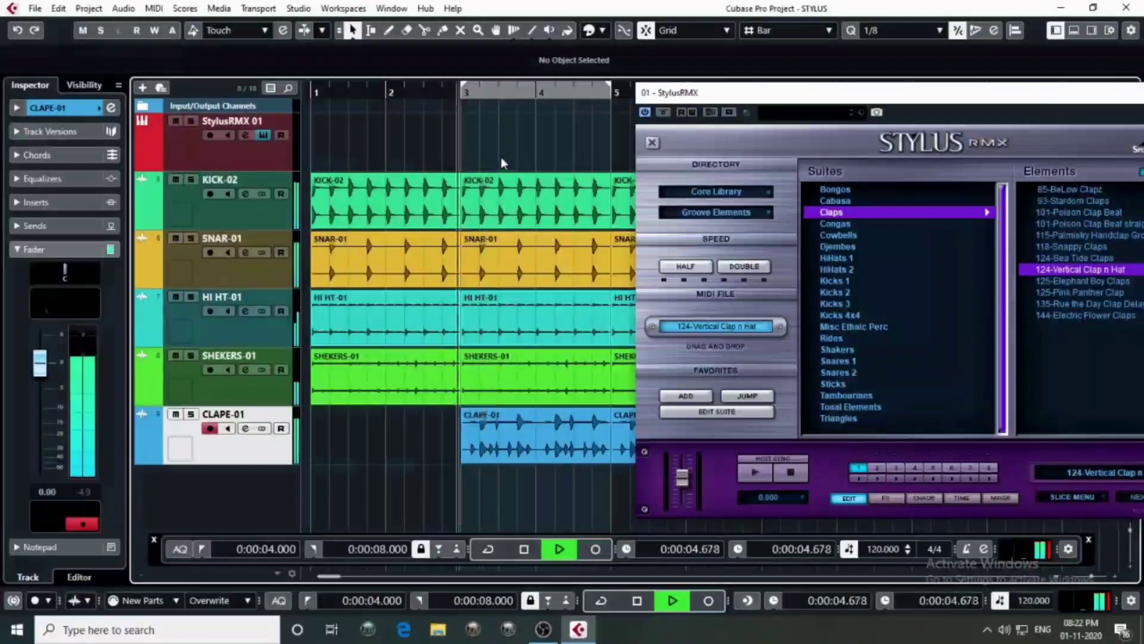
key("g")
key("g")
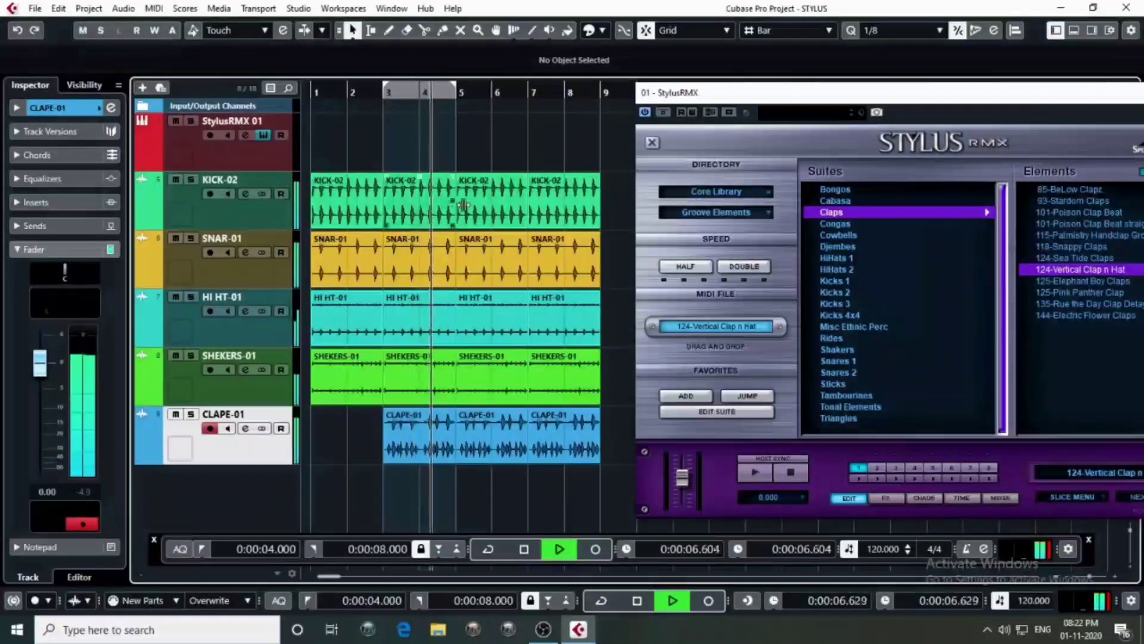
key("space")
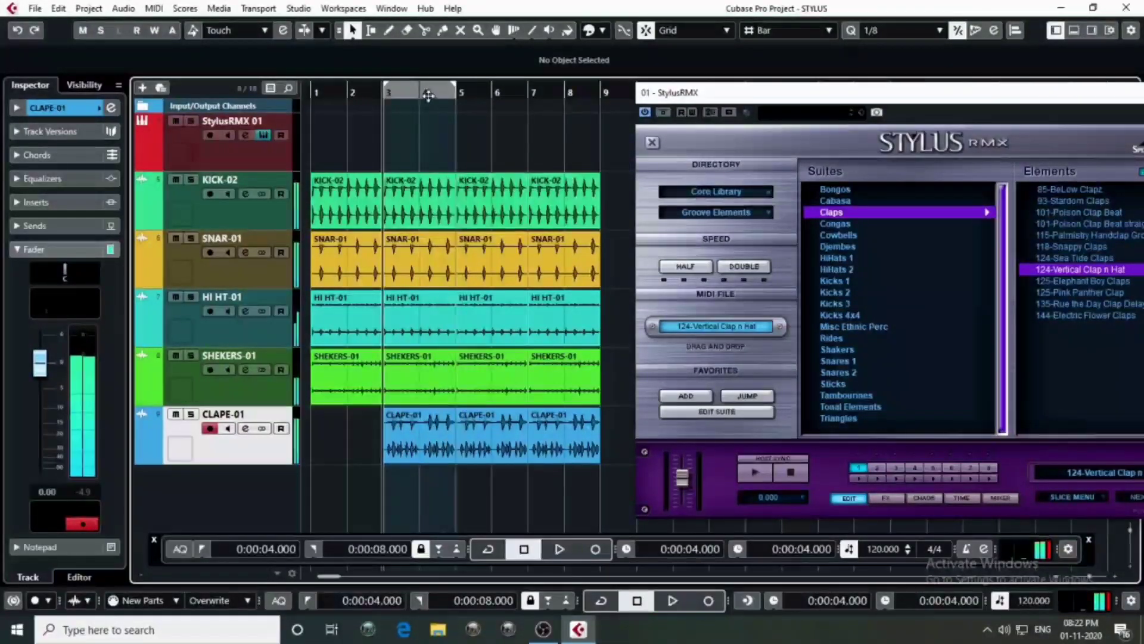
left_click_drag(416, 90, 417, 110)
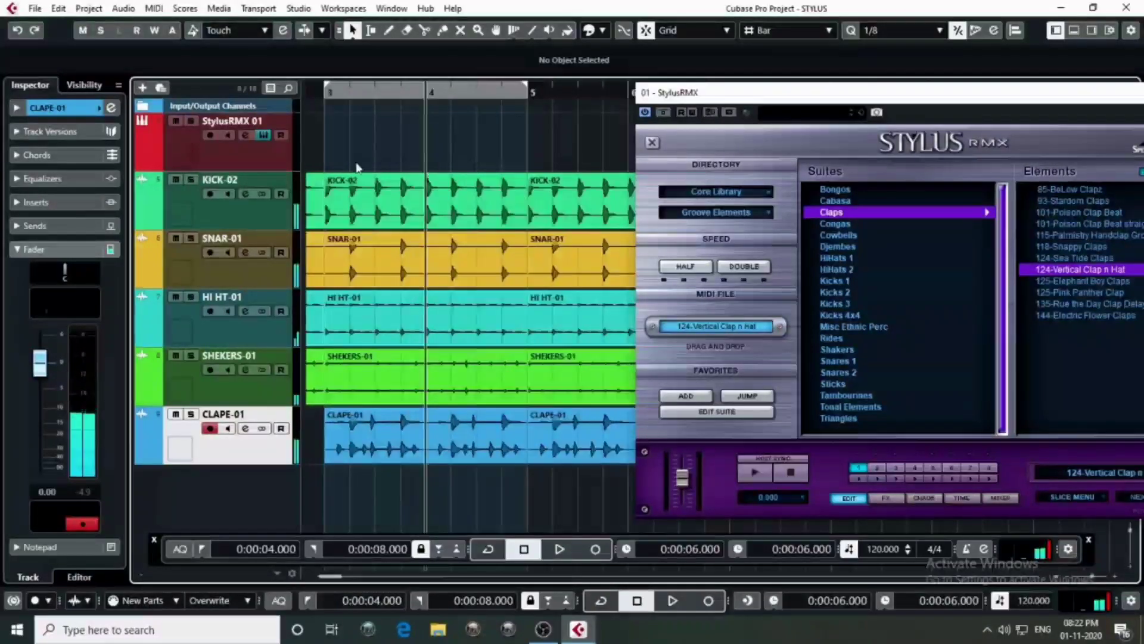
left_click(458, 139)
key("space")
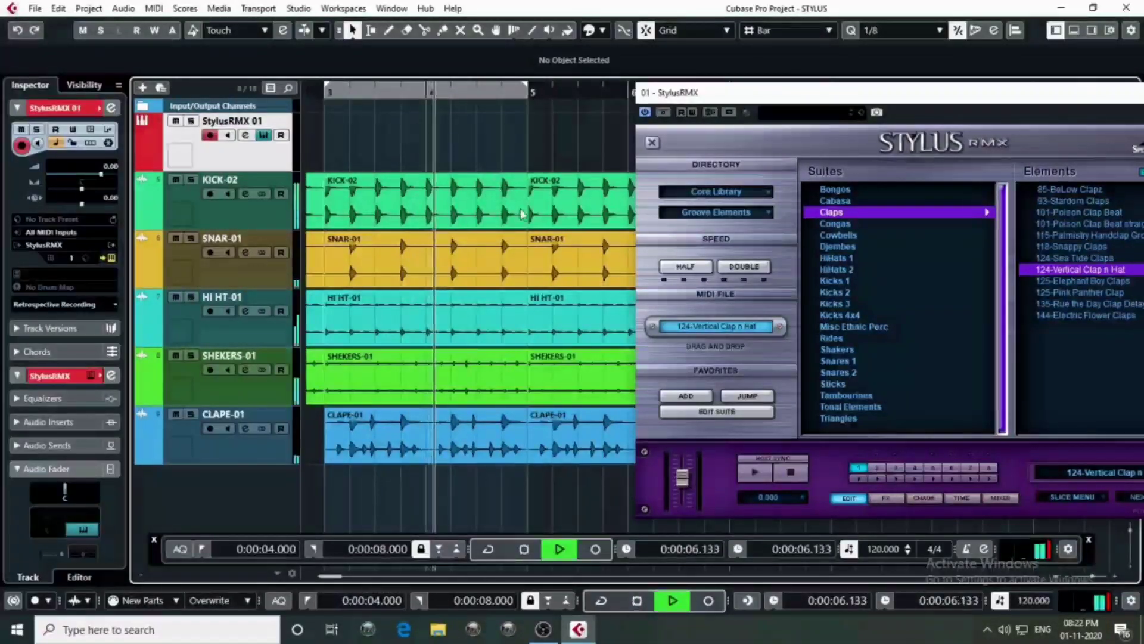
key("space")
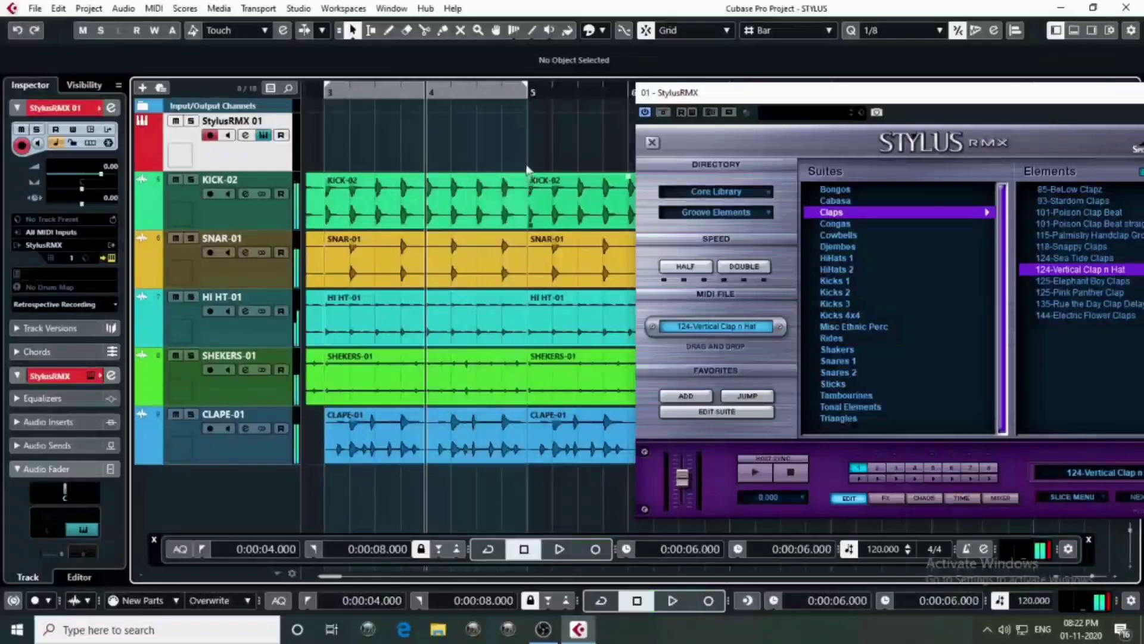
Set the grid type to Beat, shorten the KICK-02 event starting at bar 3 to end at 4.2.1, and play it back
left_click(476, 189)
left_click_drag(521, 224, 517, 225)
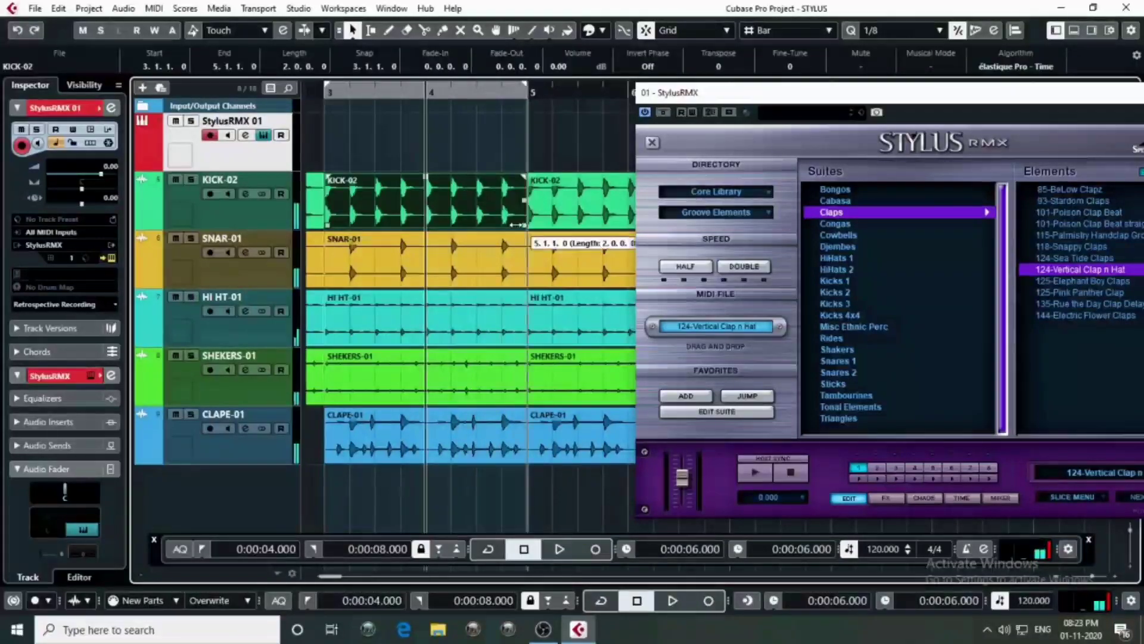
left_click(787, 29)
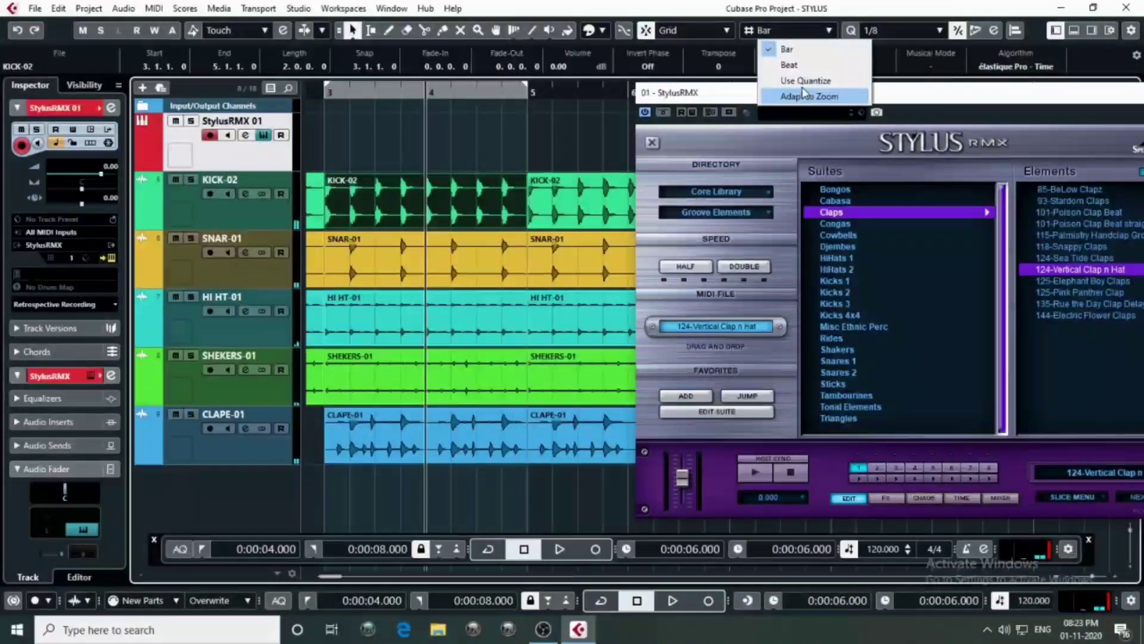
left_click(789, 64)
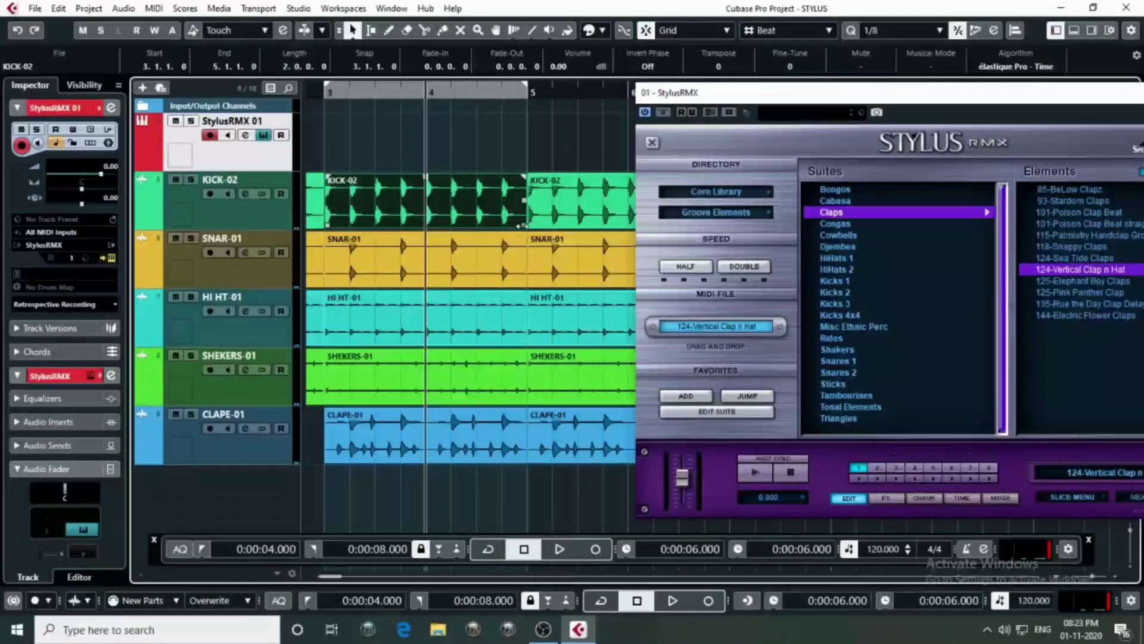
left_click_drag(520, 224, 453, 225)
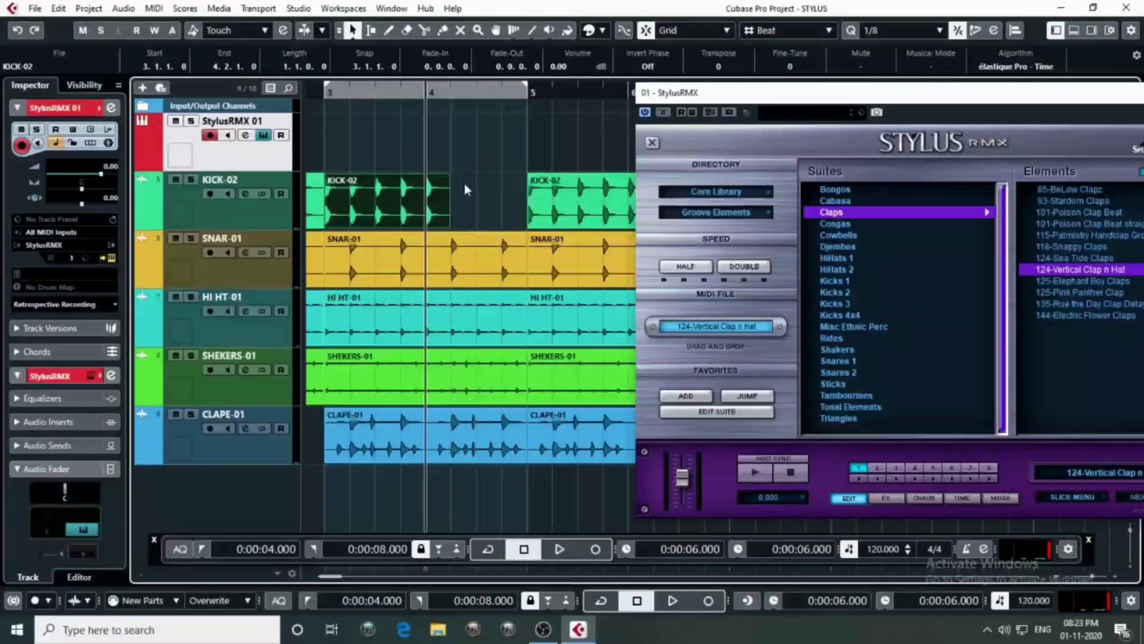
key("space")
left_click(476, 197)
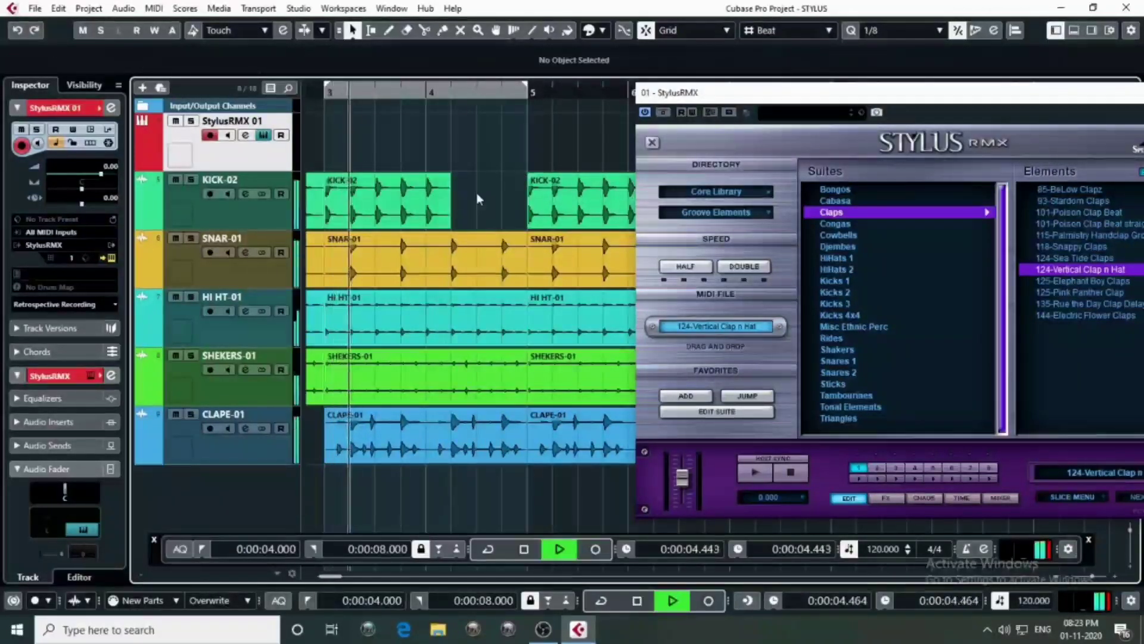
key("space")
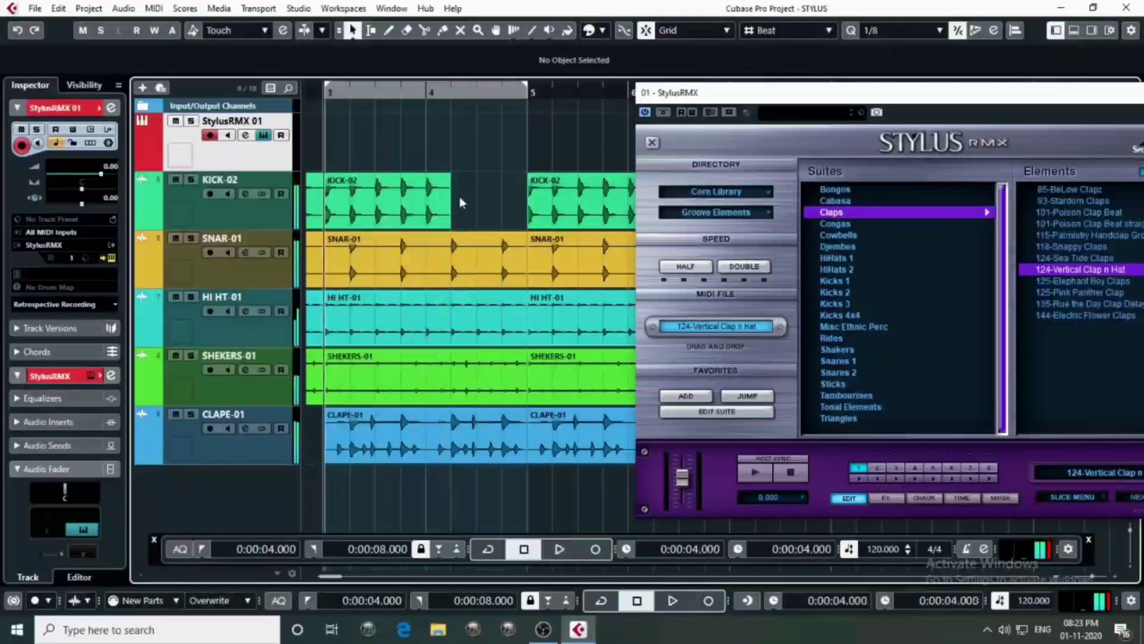
Split the shortened KICK-02 event at bar 4, copy the one-beat kick slice to 4.2.1 and 4.3.1, and play the result
left_click(429, 191, "alt")
left_click_drag(436, 204, 490, 206)
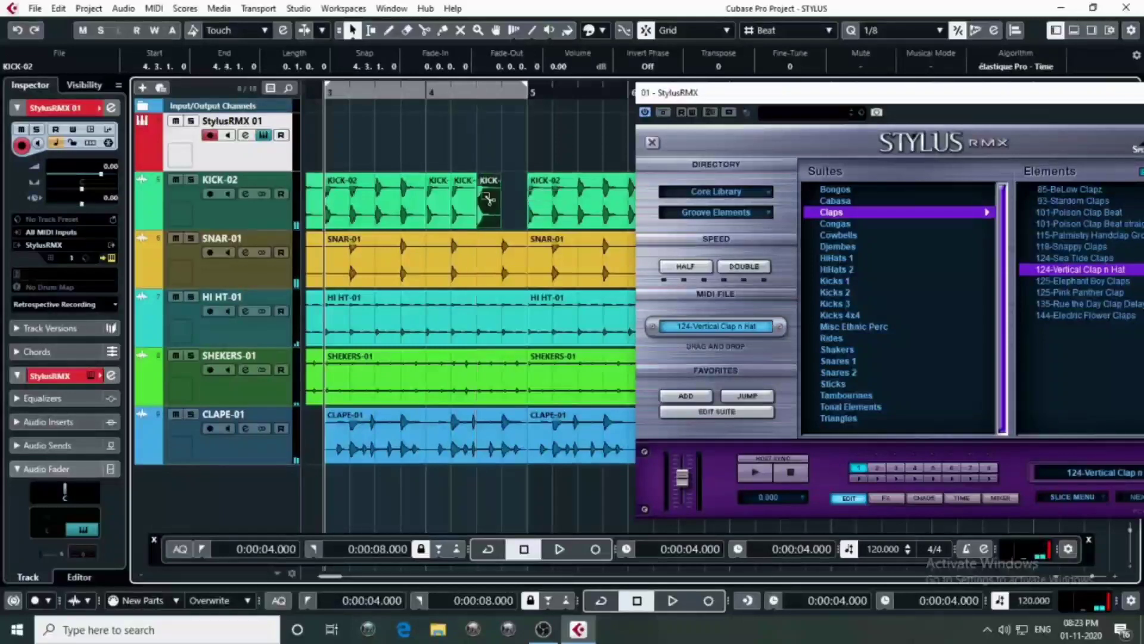
key("space")
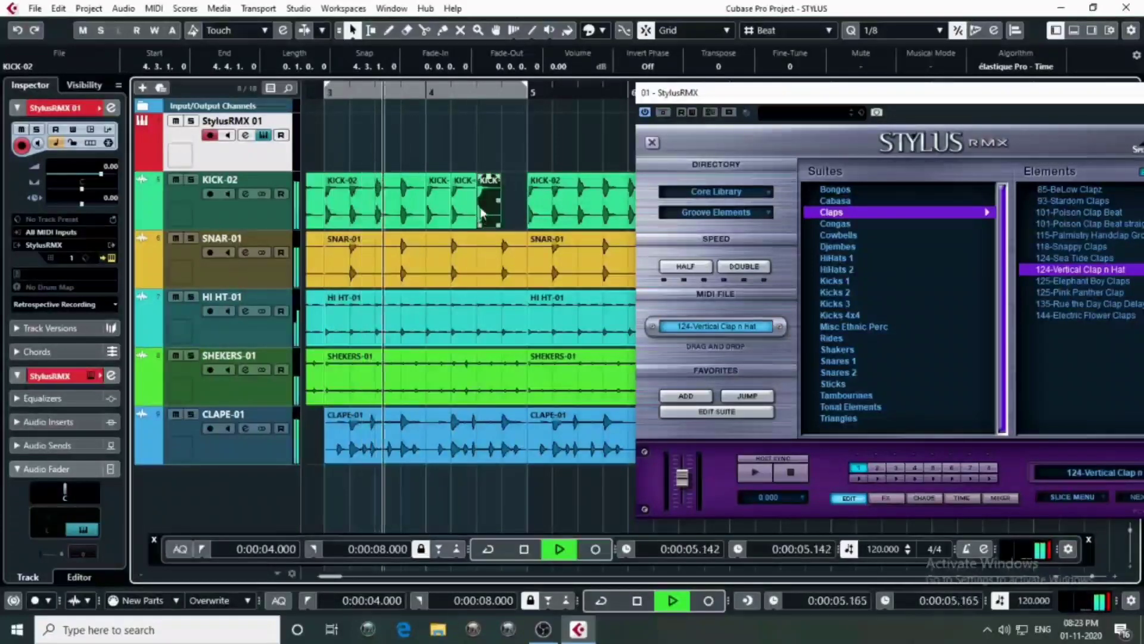
key("space")
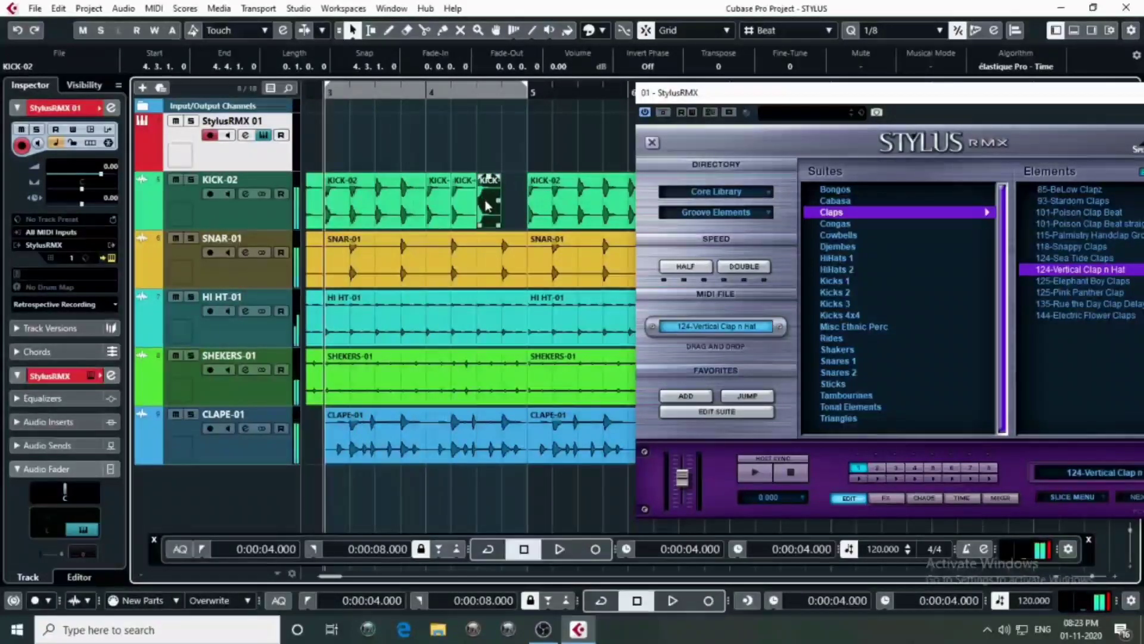
key("space")
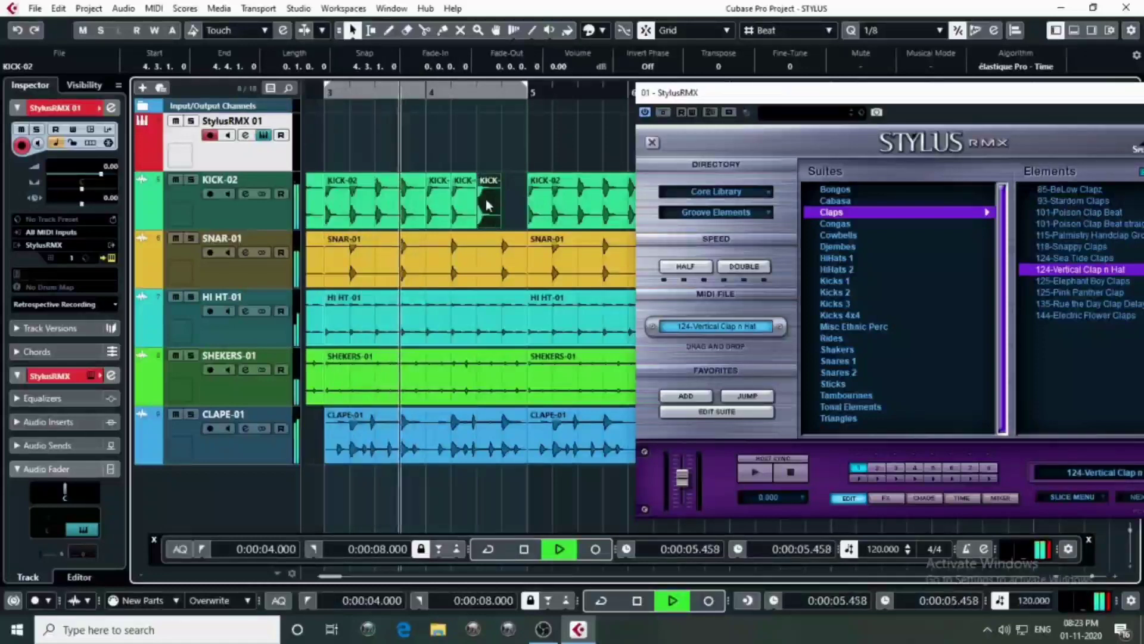
key("space")
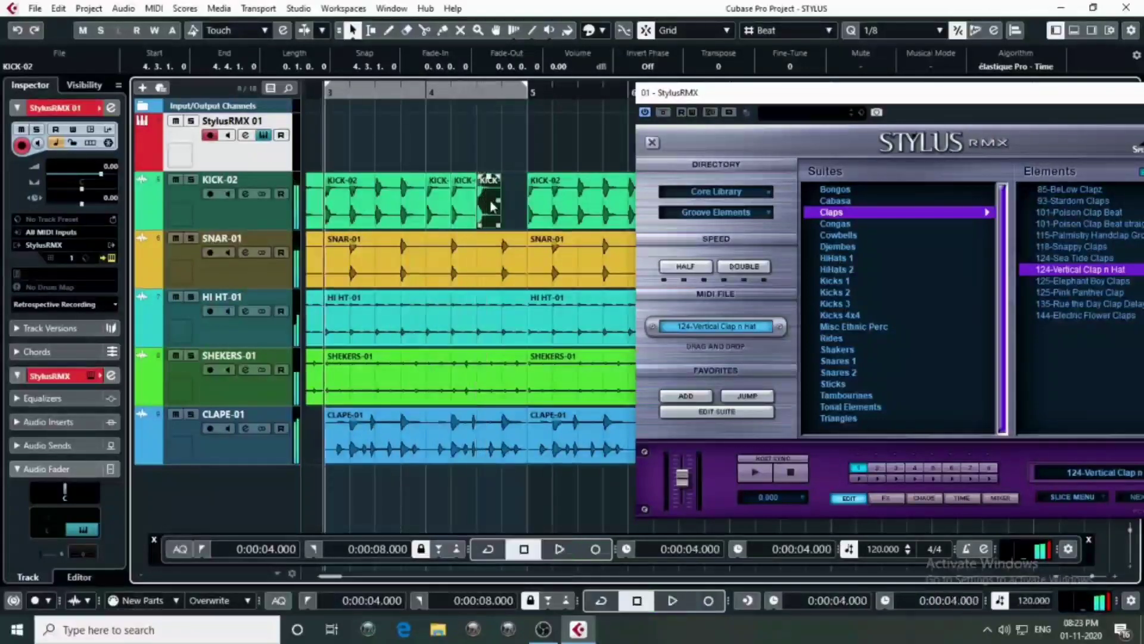
Set the grid type to Use Quantize and rearrange the bar 4 kick slices, placing a one-beat copy from 4.4.1 to 5.1.1
left_click(791, 31)
left_click(801, 76)
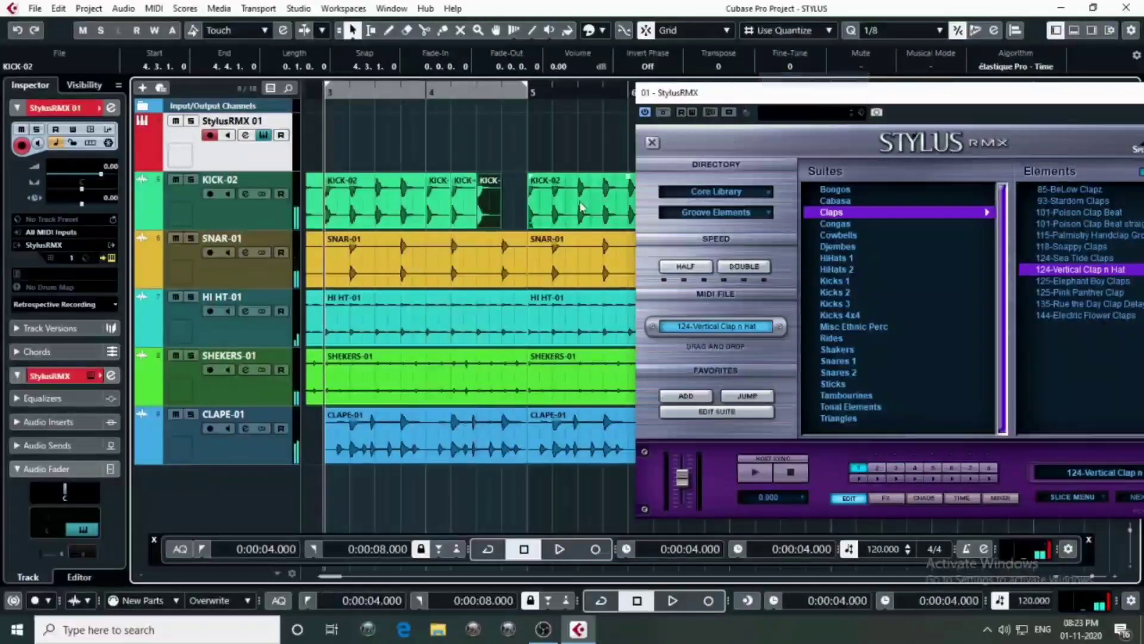
mouse_move(418, 93)
left_mouse_down()
mouse_move(452, 221)
mouse_move(435, 206)
mouse_move(475, 199)
mouse_move(464, 201)
left_mouse_up()
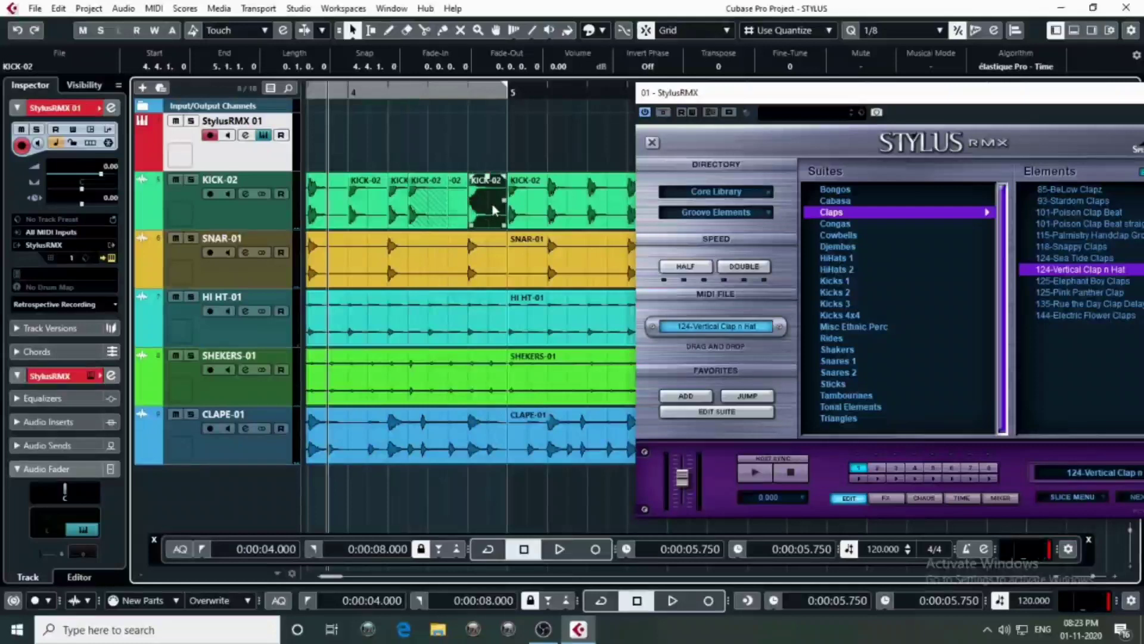
Undo the last one-beat kick copy, shorten the slice at 4.2.1 to an eighth note, repeat it up to 4.4.1, and play it
key("ctrl+z")
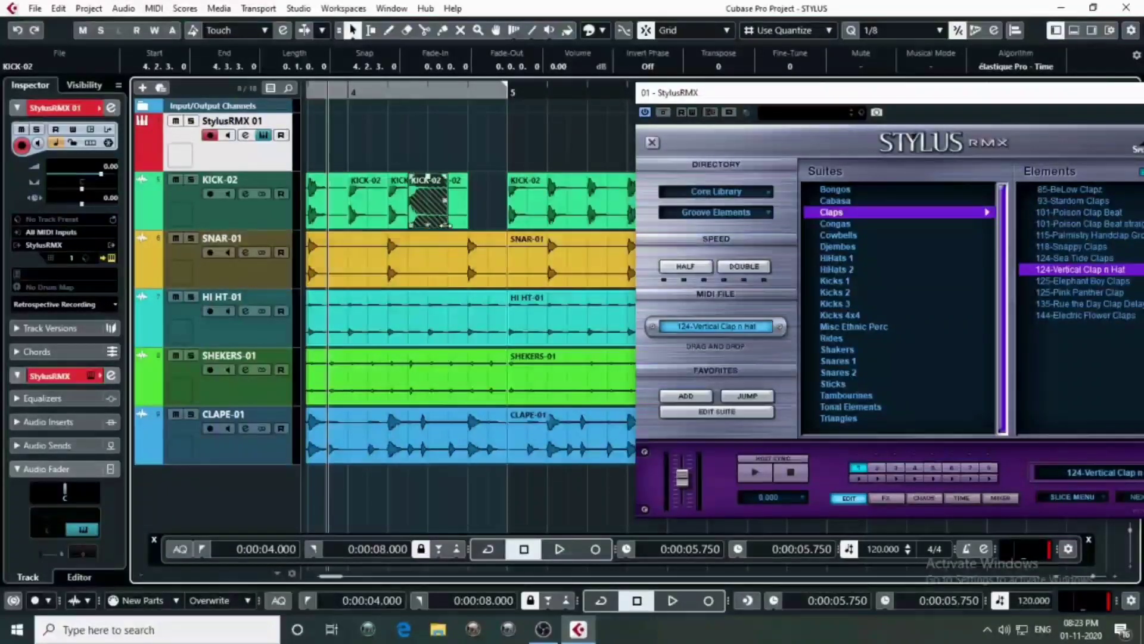
mouse_move(446, 226)
left_mouse_down()
mouse_move(424, 224)
mouse_move(458, 224)
mouse_move(447, 224)
left_mouse_up()
left_click(468, 165)
left_click(417, 216)
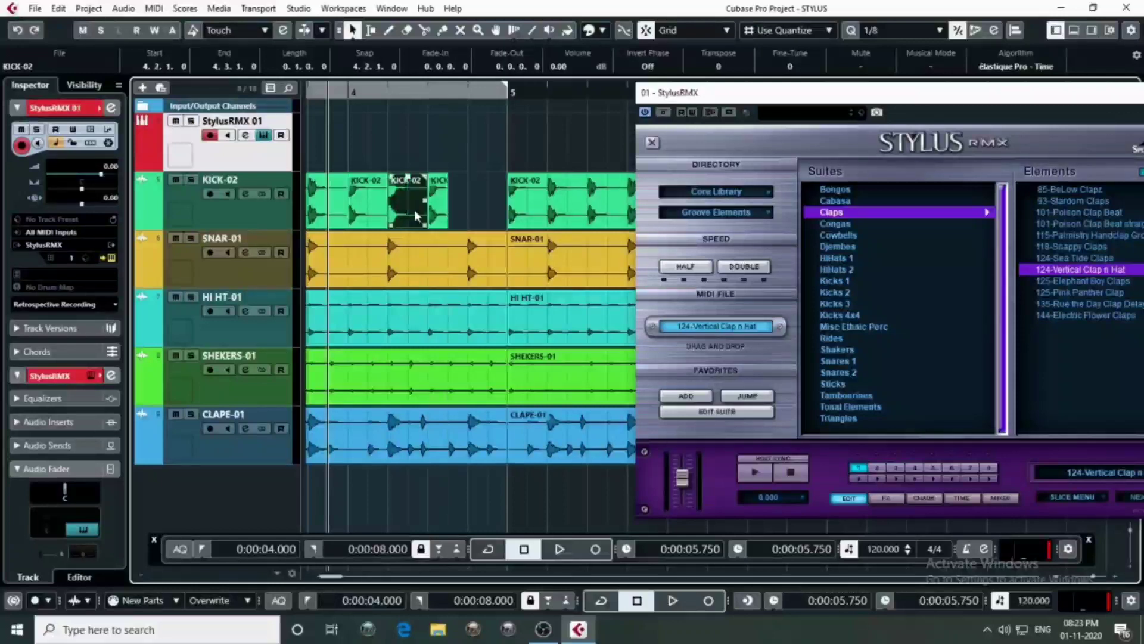
left_click_drag(423, 225, 459, 205)
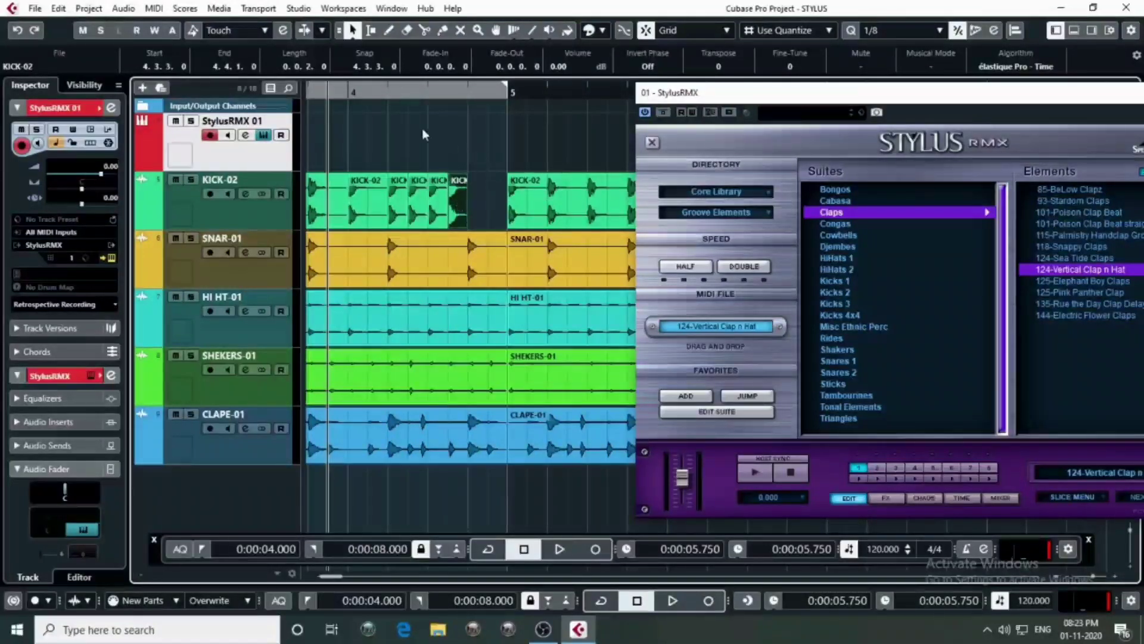
key("space")
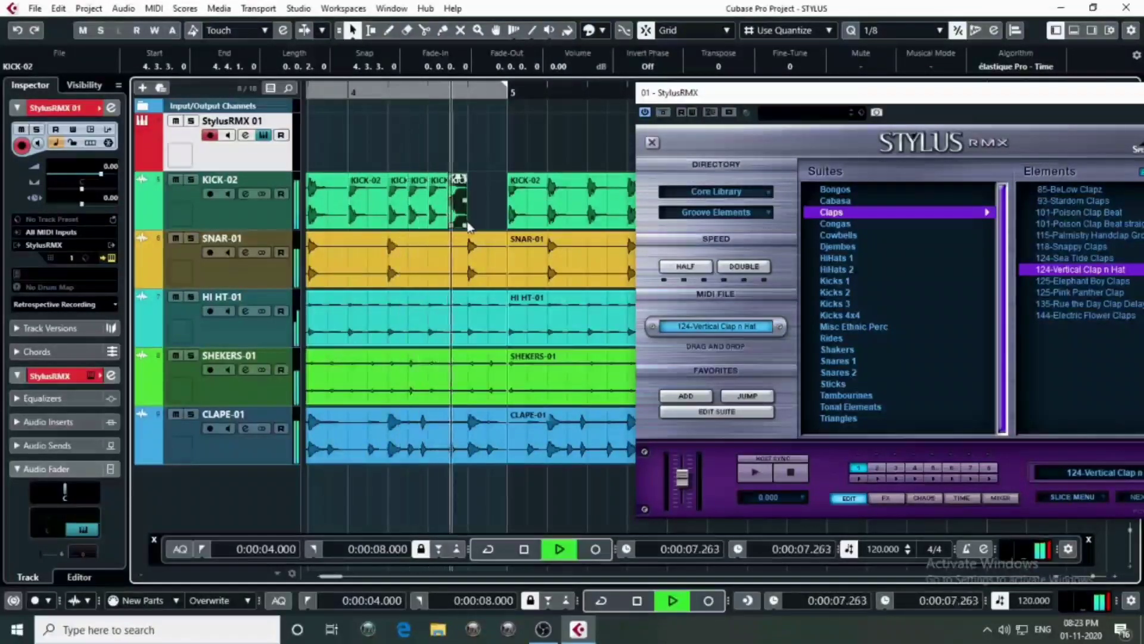
key("space")
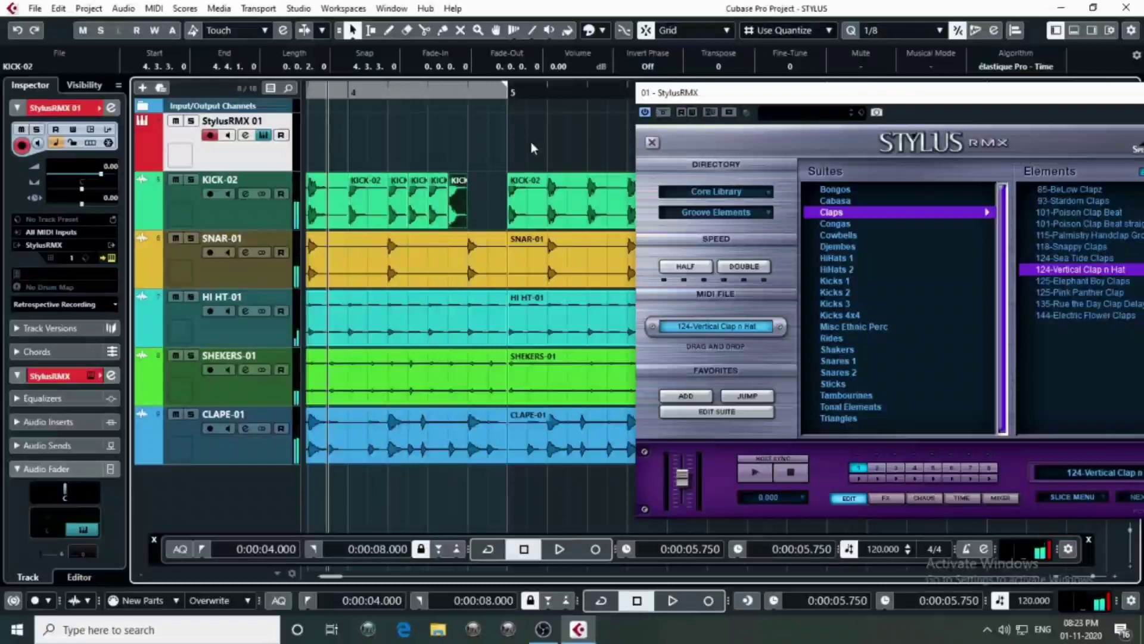
Delete the eighth-note kick slice between 4.3.3 and 4.4.1 and play the bar 4 fill again
key("space")
key("Delete")
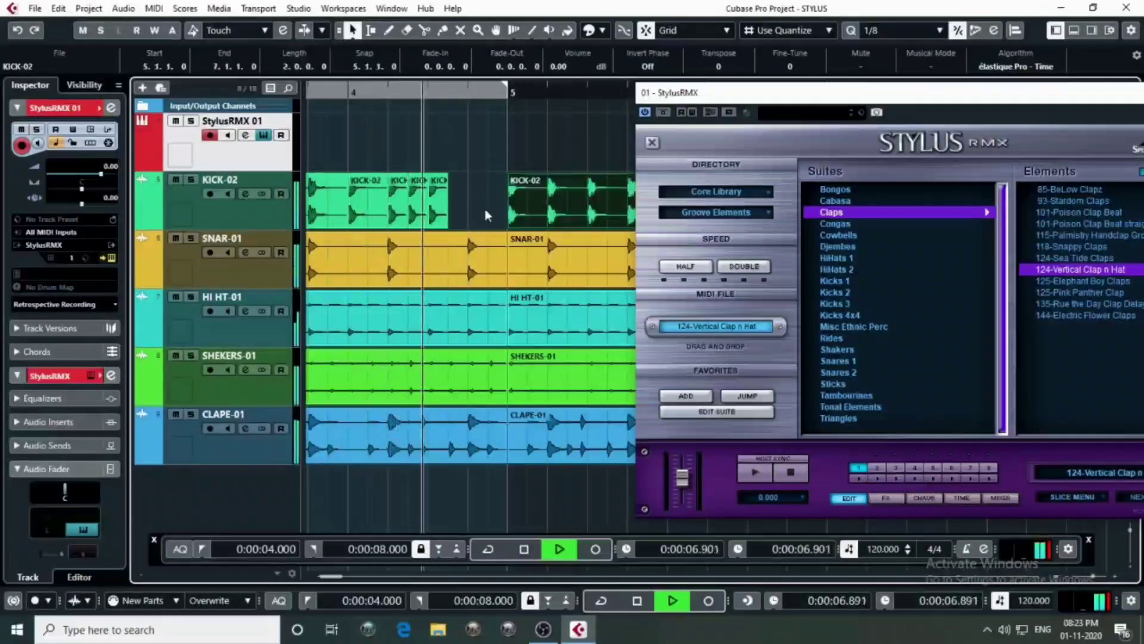
key("space")
key("space")
key("space")
scroll(362, 100, "left", 2)
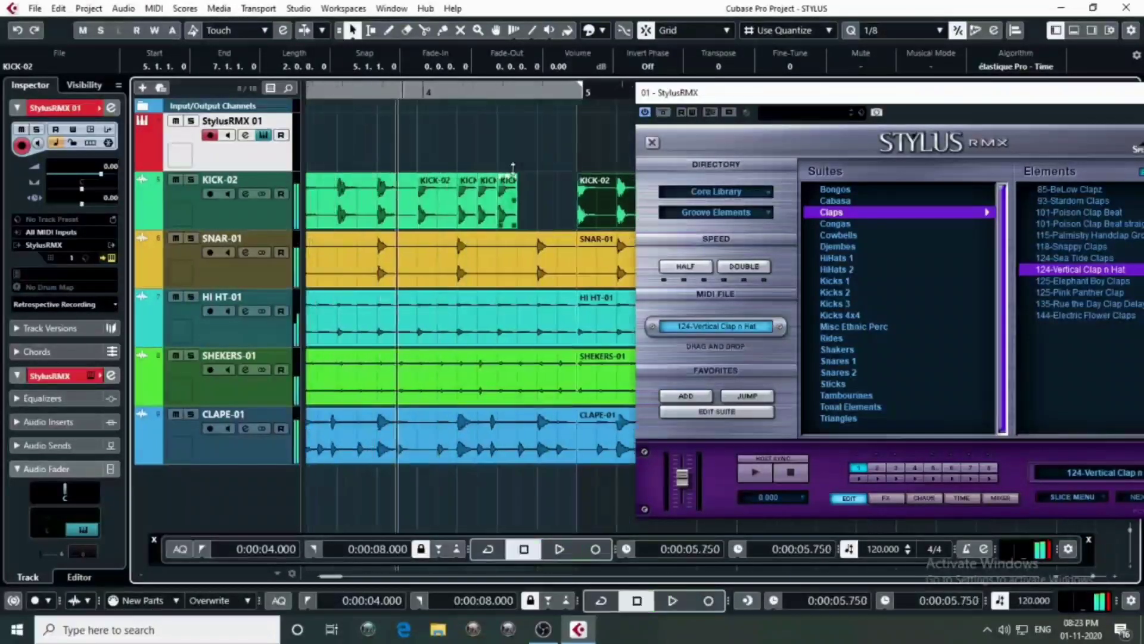
key("space")
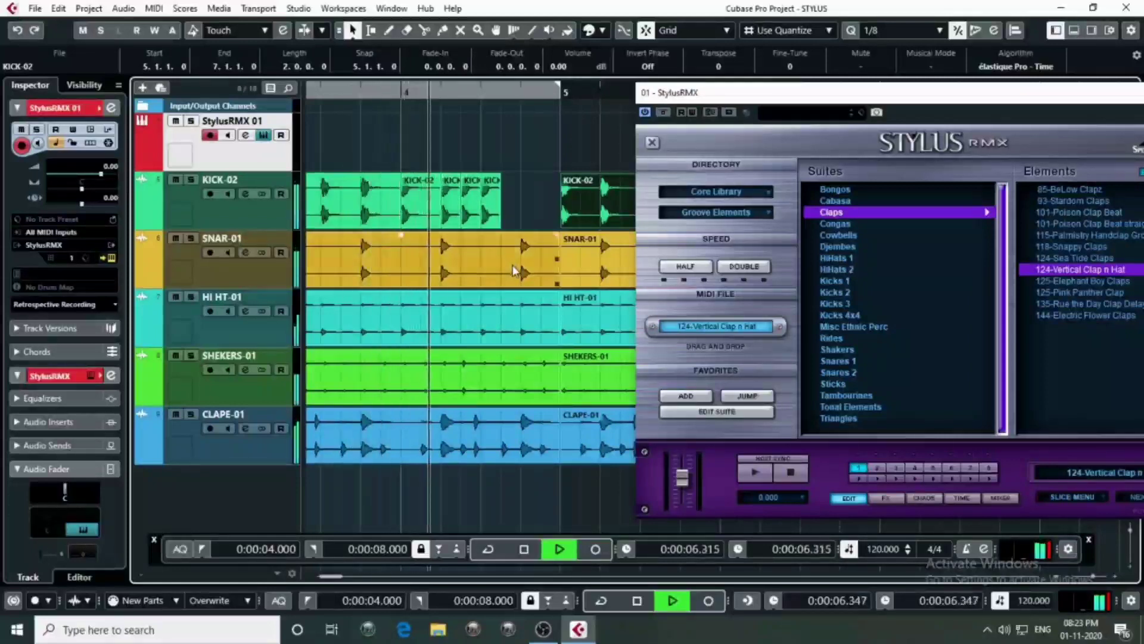
key("space")
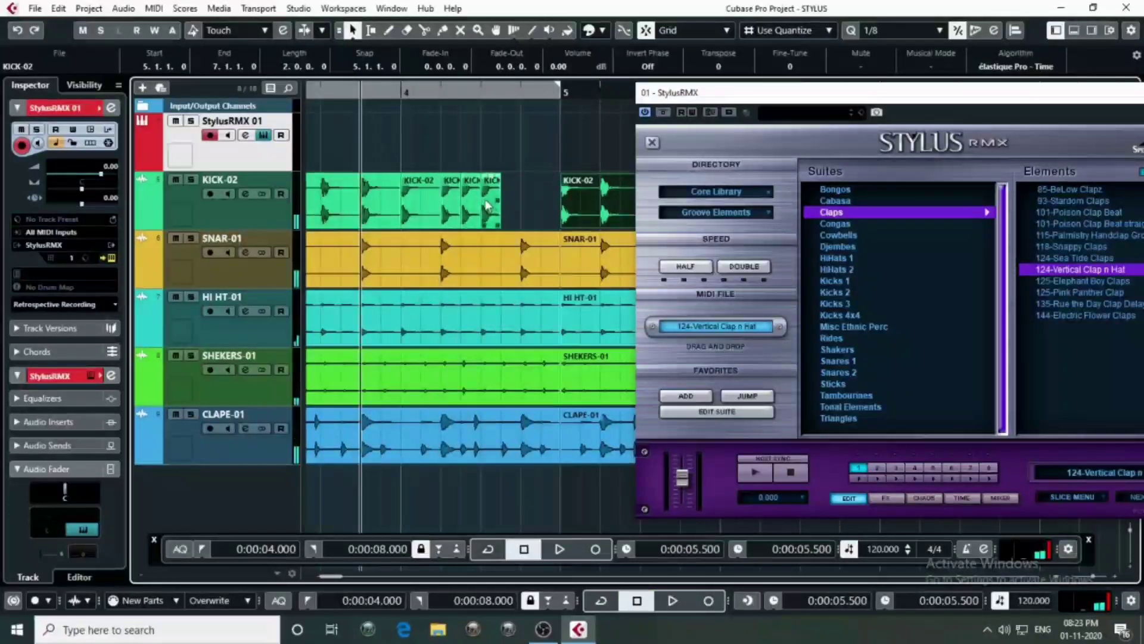
Copy the eighth-note kick slice to 4.3.3 and 4.4.1, setting the quantize preset to 1/16
left_click_drag(487, 206, 508, 203)
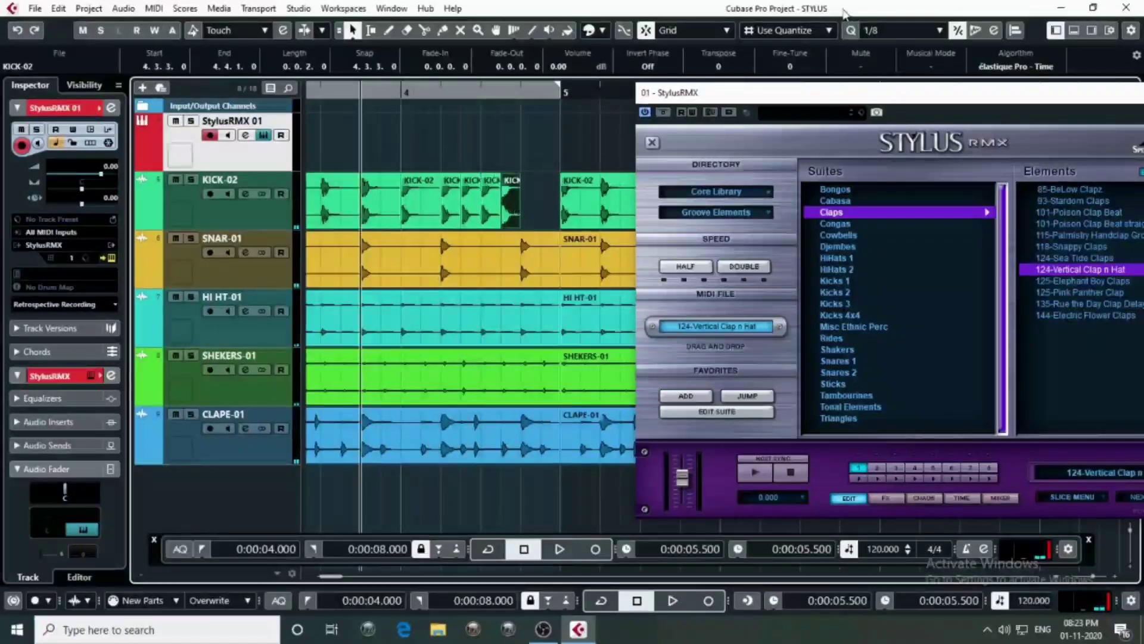
left_click(895, 37)
left_click(888, 111)
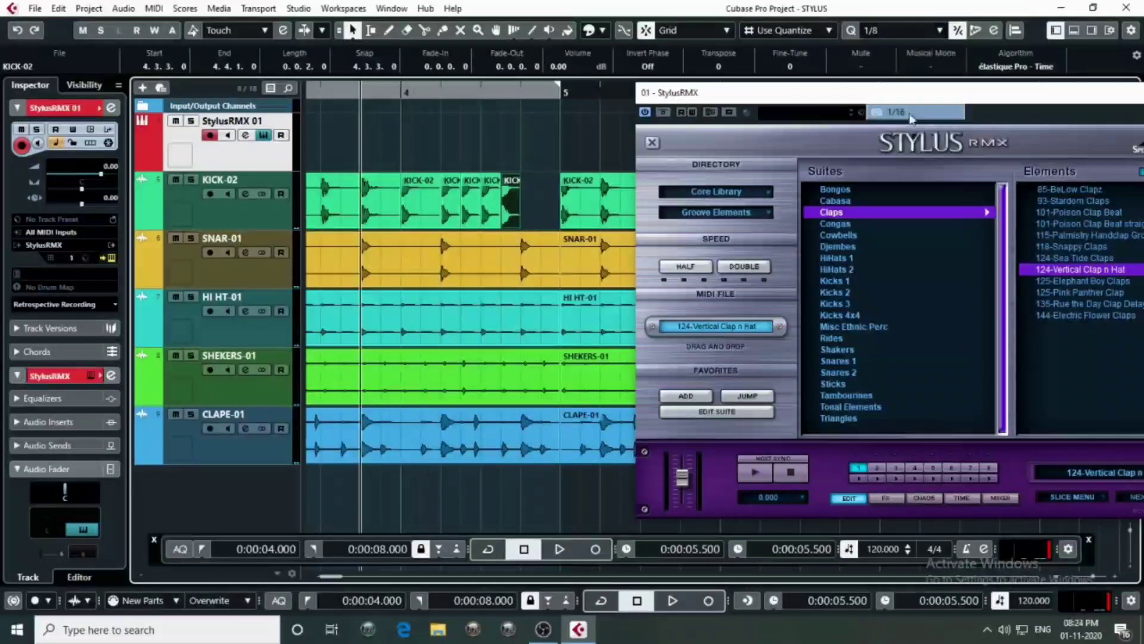
left_click_drag(516, 205, 525, 174)
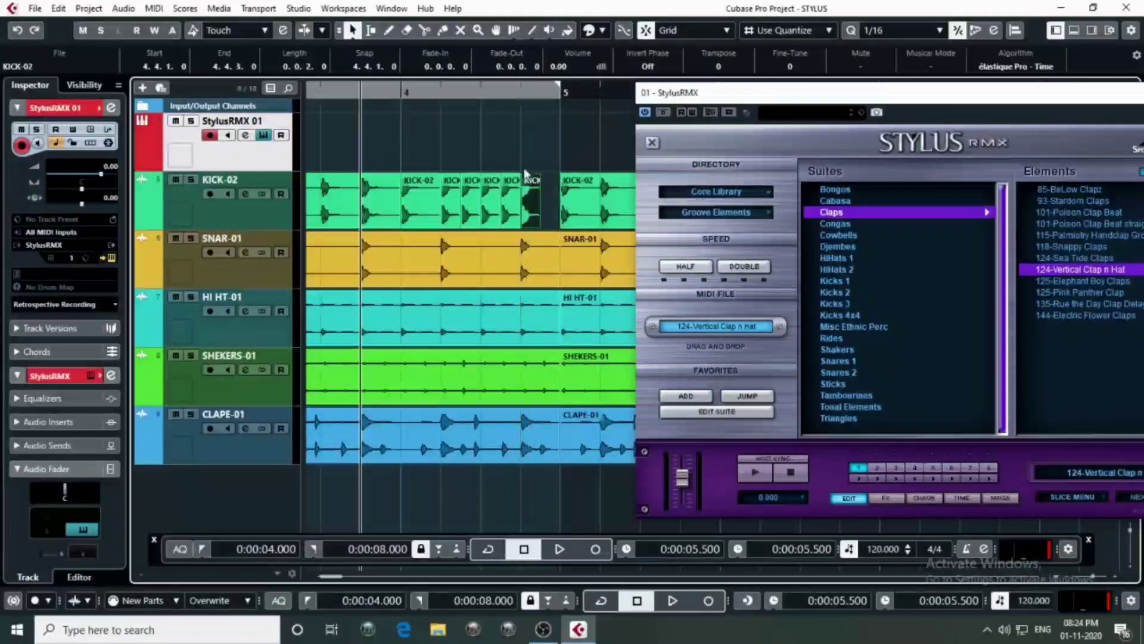
Shorten the kick slice at 4.4.1 to a sixteenth note and copy it to 4.4.2, 4.4.3 and 4.4.4
left_click(441, 103)
scroll(547, 238, "up", 3)
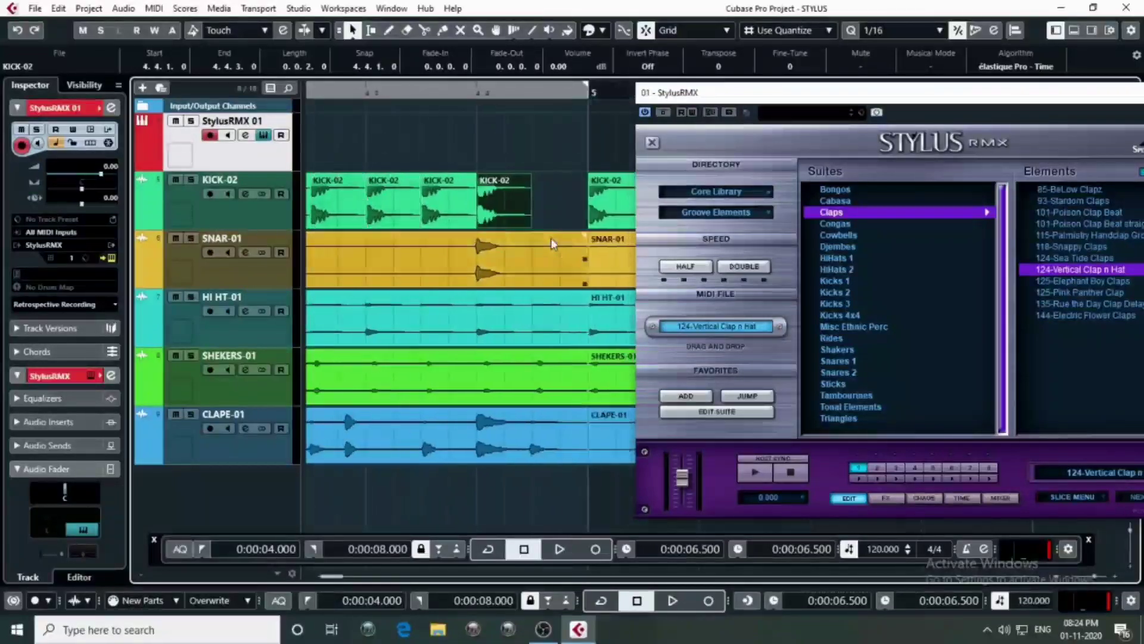
mouse_move(499, 209)
left_mouse_down()
mouse_move(548, 207)
mouse_move(507, 225)
mouse_move(539, 206)
mouse_move(550, 233)
left_mouse_up()
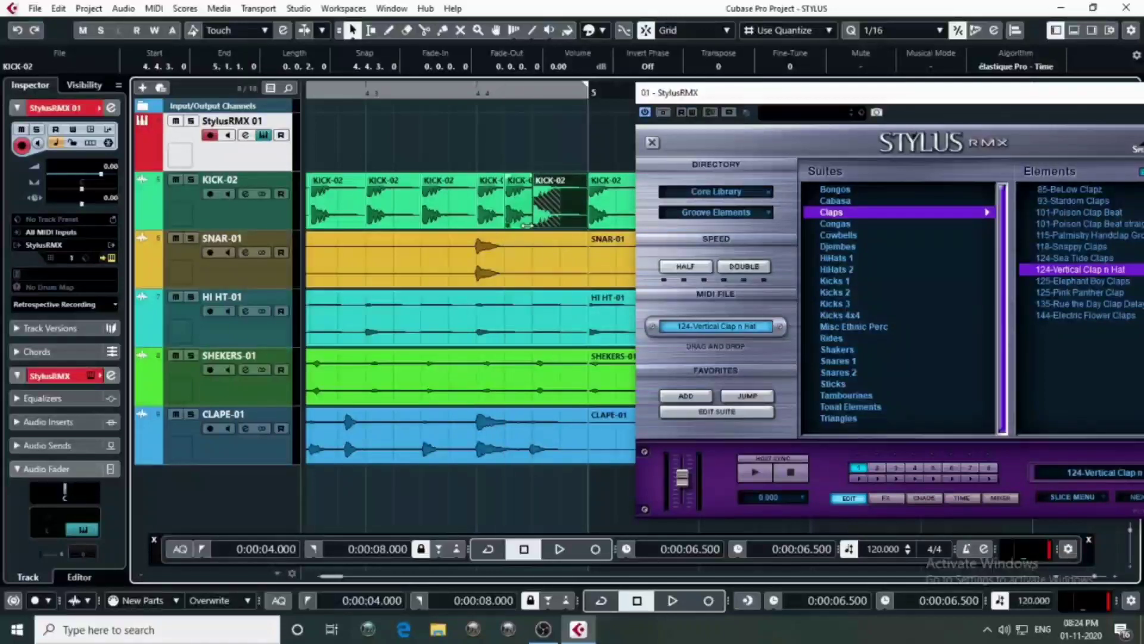
left_click_drag(588, 209, 562, 210)
Play back the sixteenth-note kick fill in bar 4, and listen to the arrangement again from bar 3
key("h")
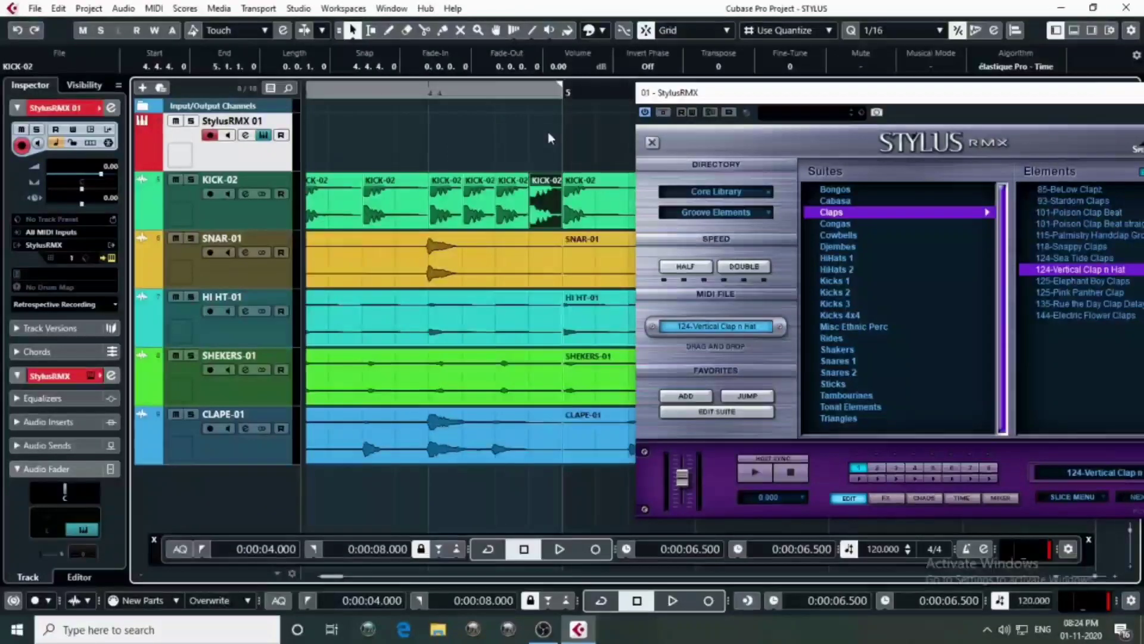
key("g")
key("g")
key("space")
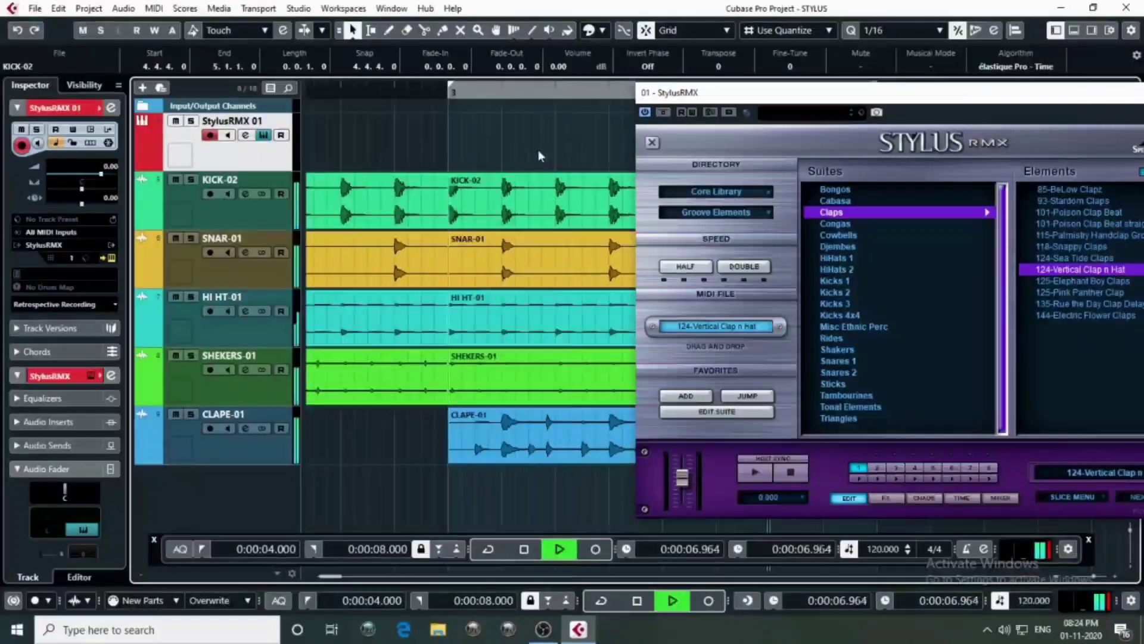
key("h")
key("space")
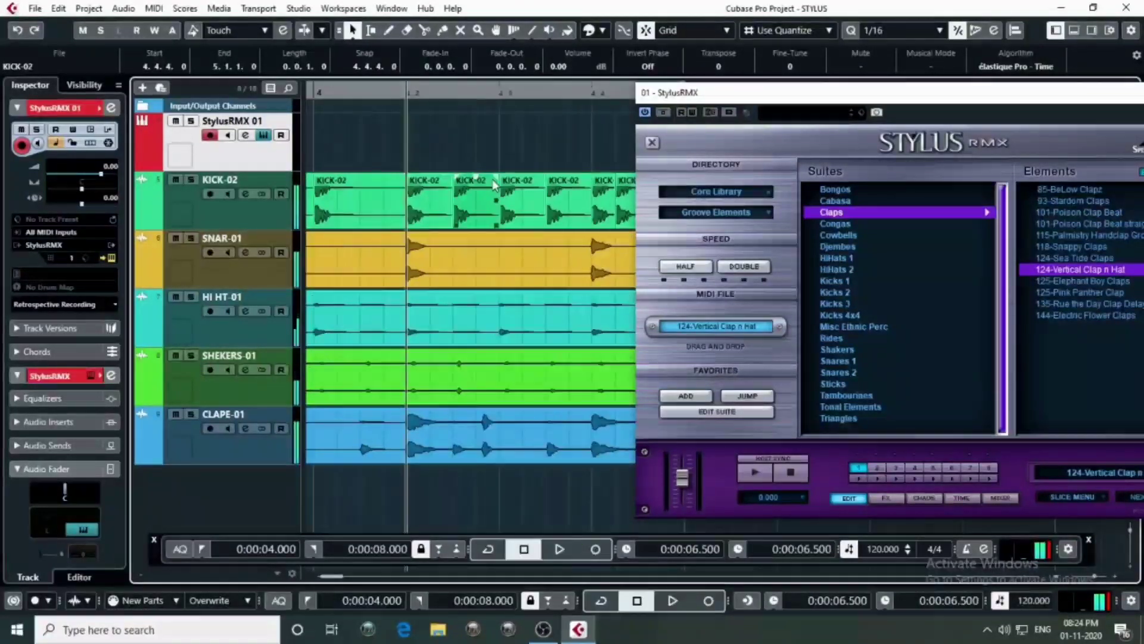
key("g")
key("g")
key("g")
key("g")
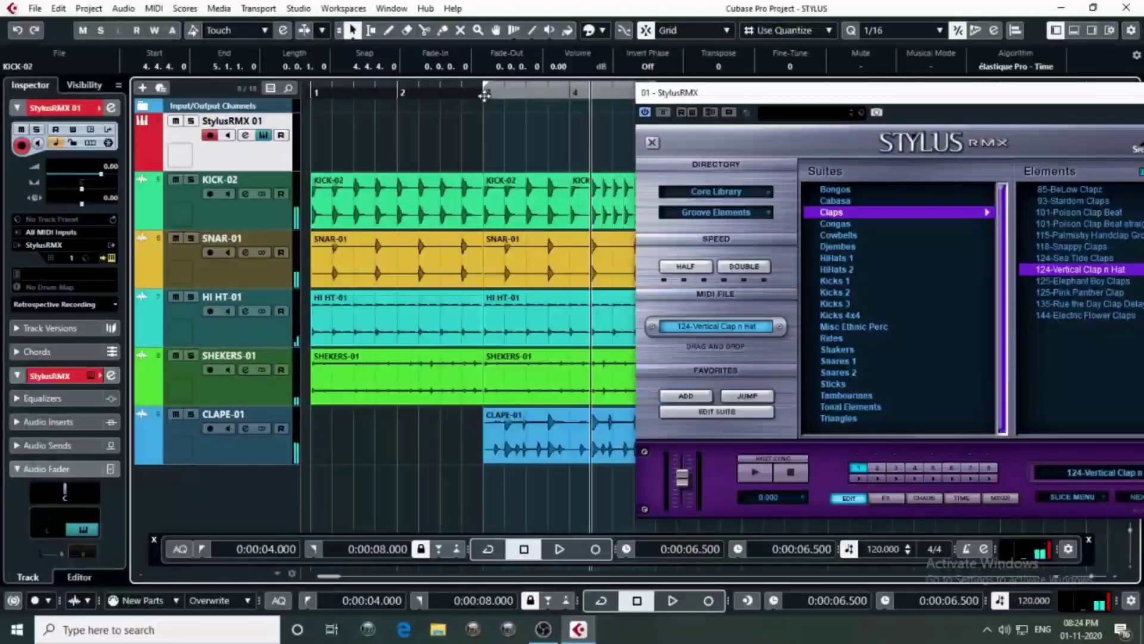
double_click(485, 95)
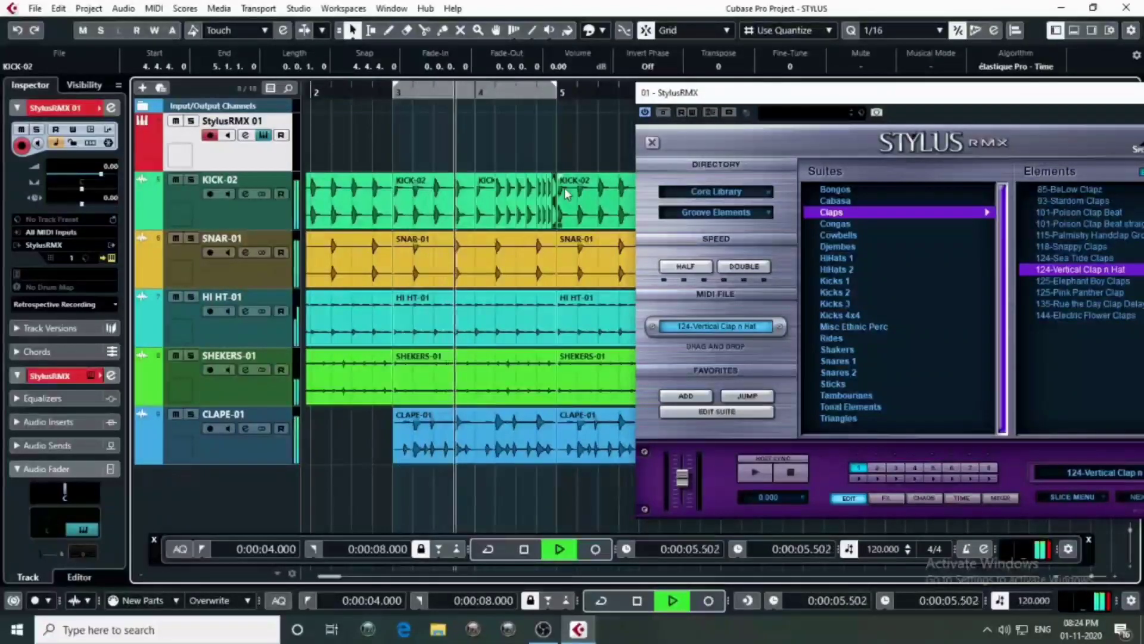
key("g")
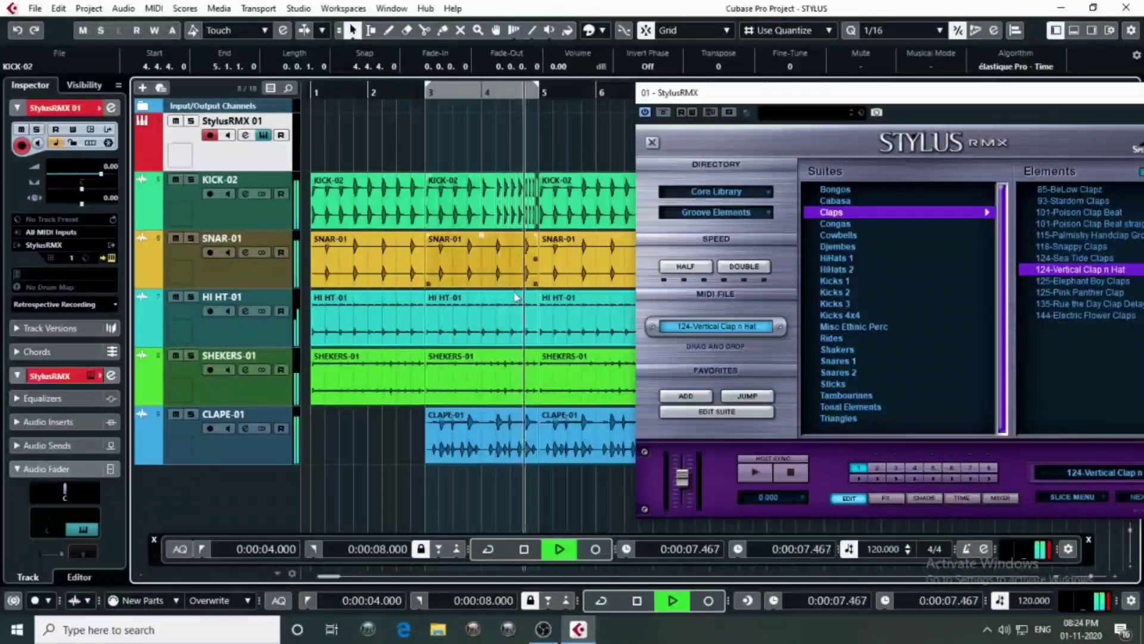
key("space")
left_click(537, 96)
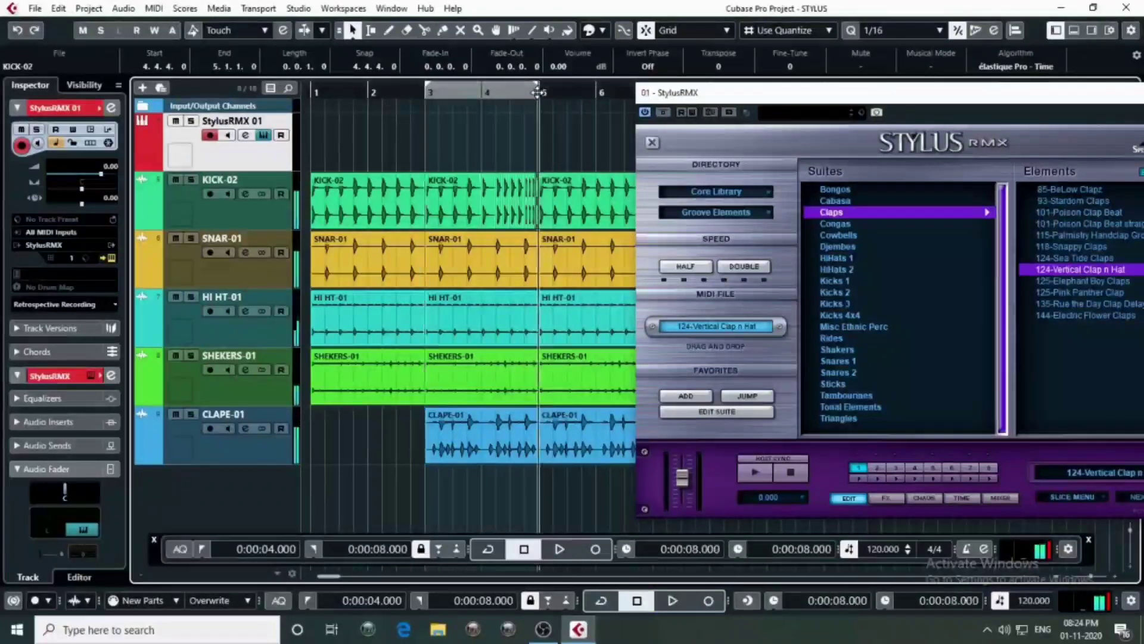
Audition the Congas grooves in Stylus RMX and place the 80-Congas 2 MIDI groove on the StylusRMX 01 track at bar 5
scroll(512, 103, "right", 2)
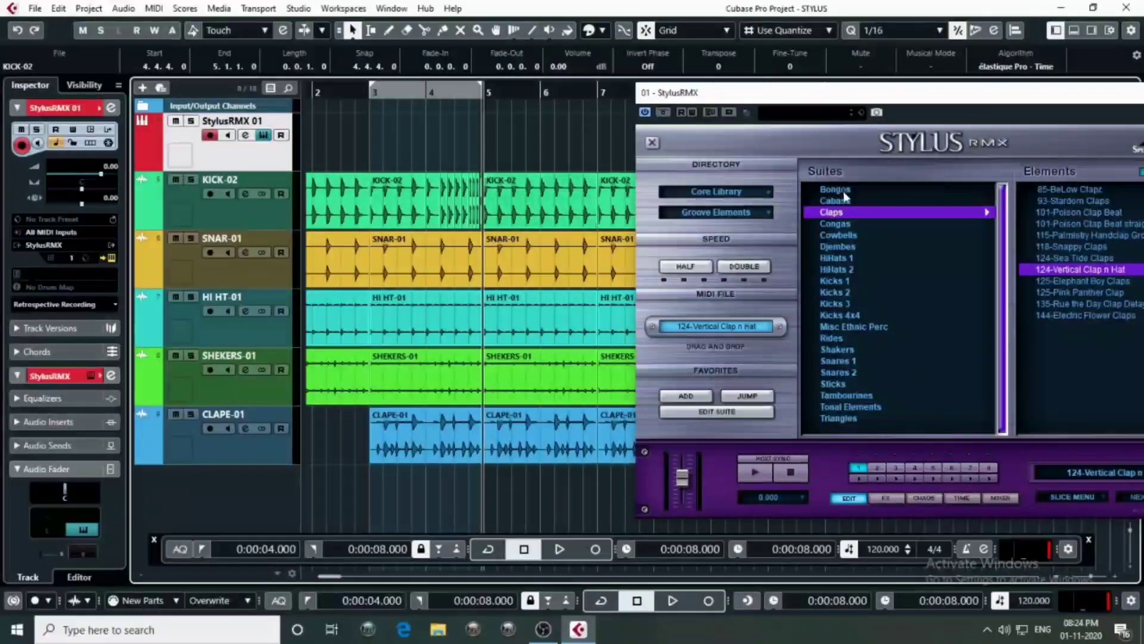
key("Down")
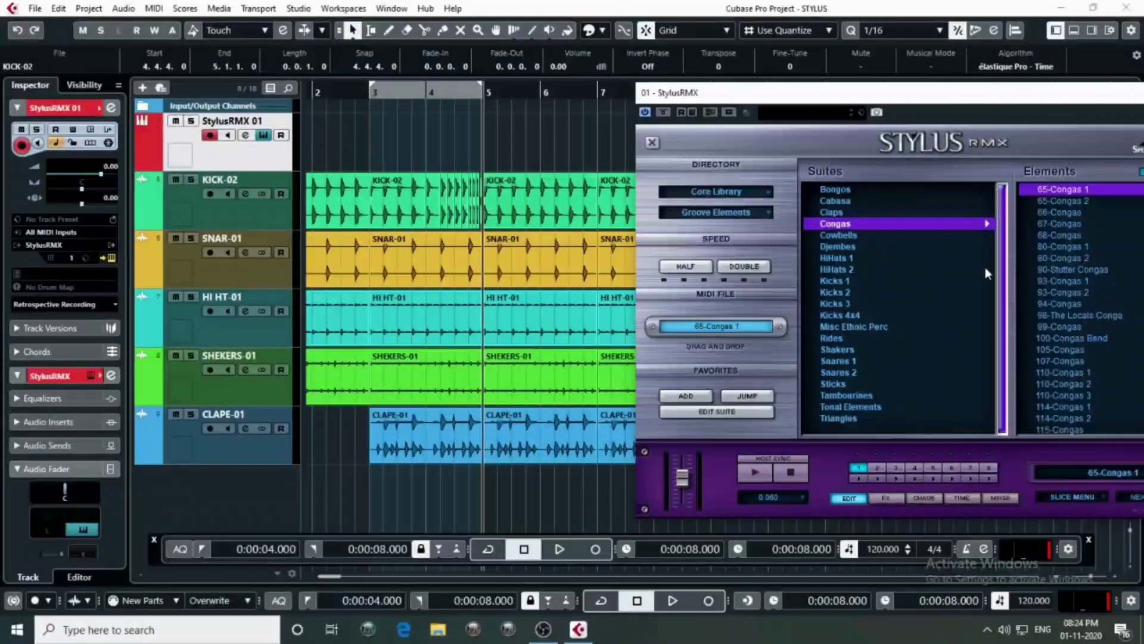
left_click(1055, 238)
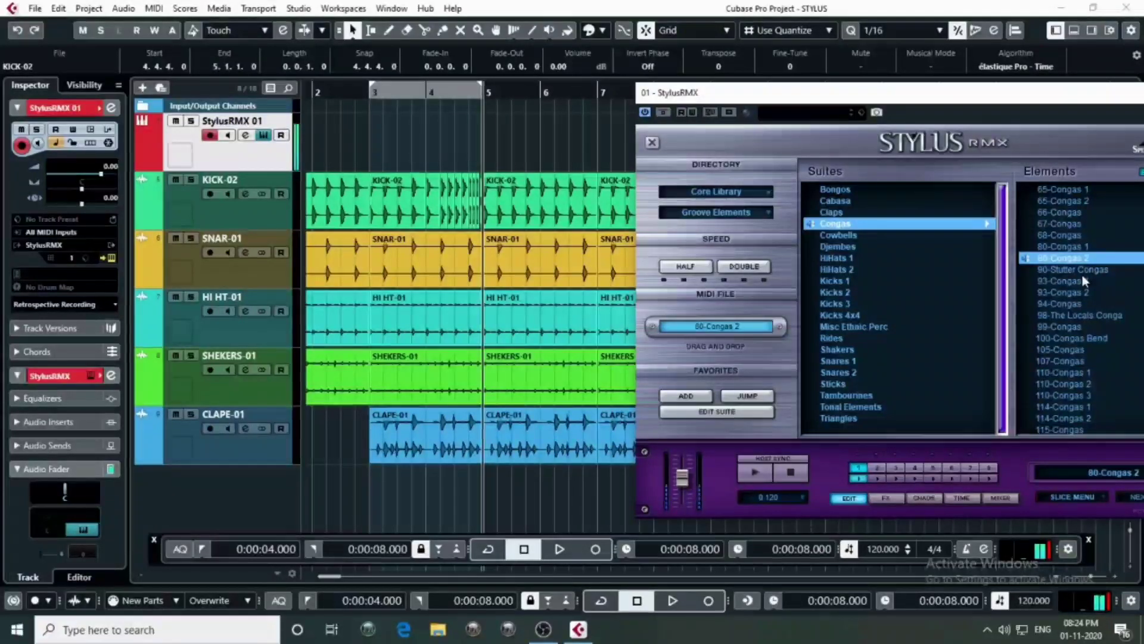
left_click(792, 475)
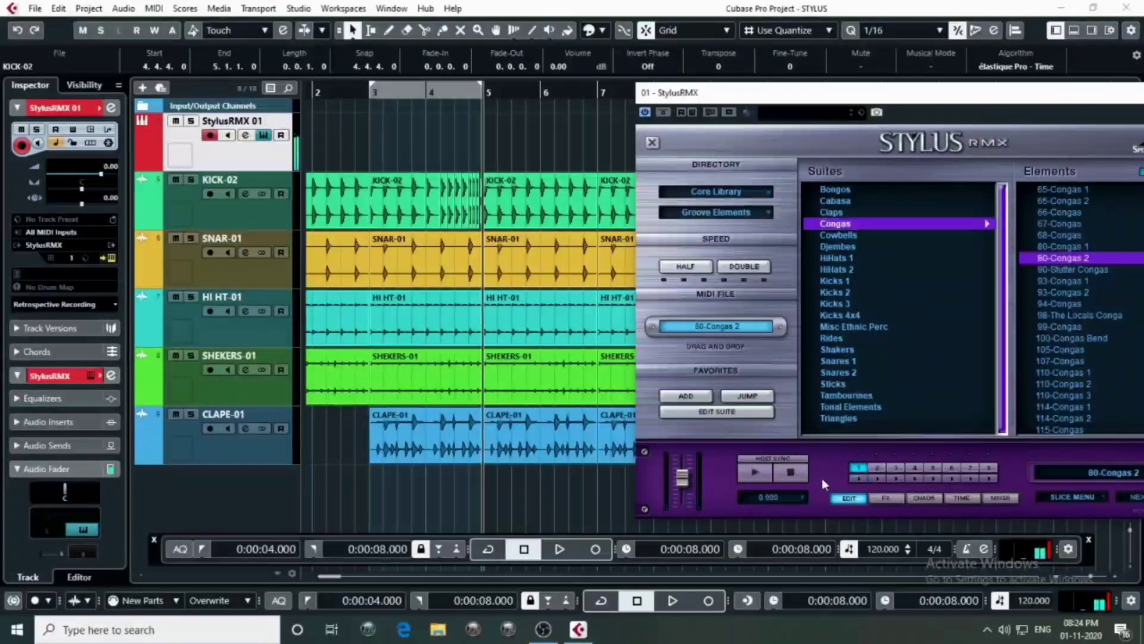
left_click_drag(685, 326, 494, 133)
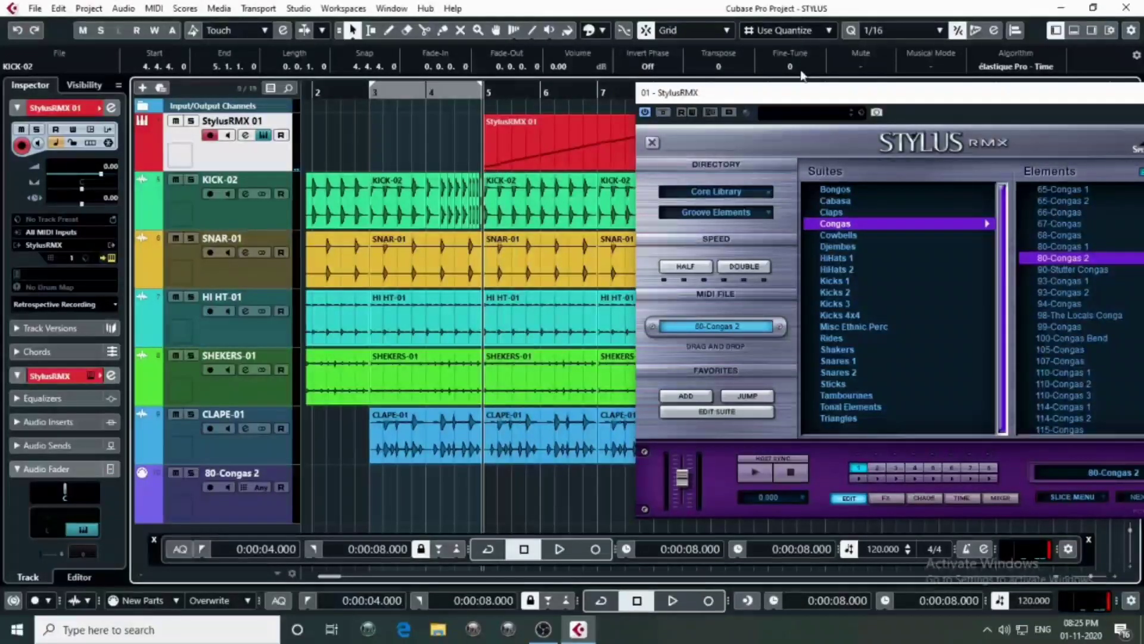
Set the grid type to Beat, move the Stylus RMX window aside, and play the arrangement into the conga part at bar 5
left_click(790, 32)
left_click(770, 61)
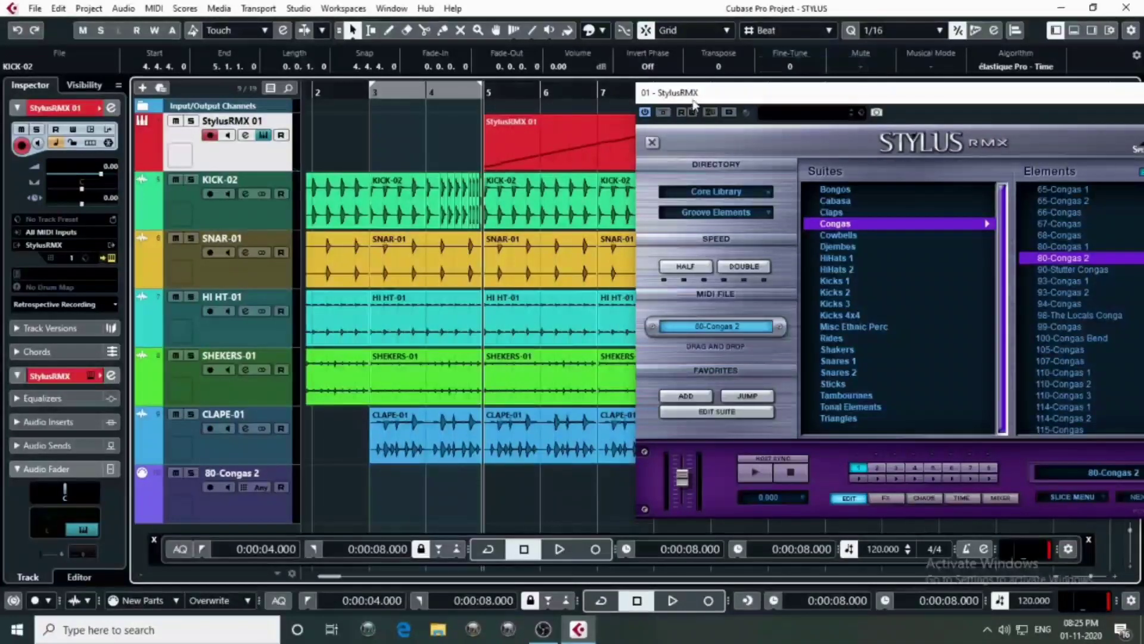
left_click_drag(695, 96, 814, 96)
left_click_drag(375, 90, 385, 113)
left_click(560, 155)
key("space")
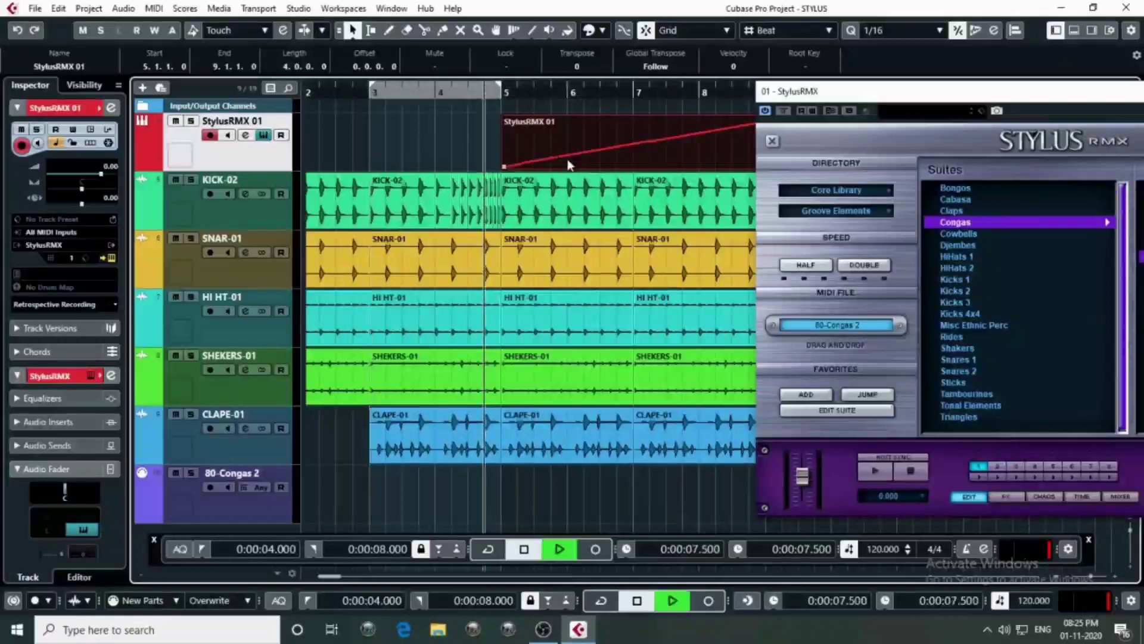
key("space")
scroll(514, 160, "right", 2)
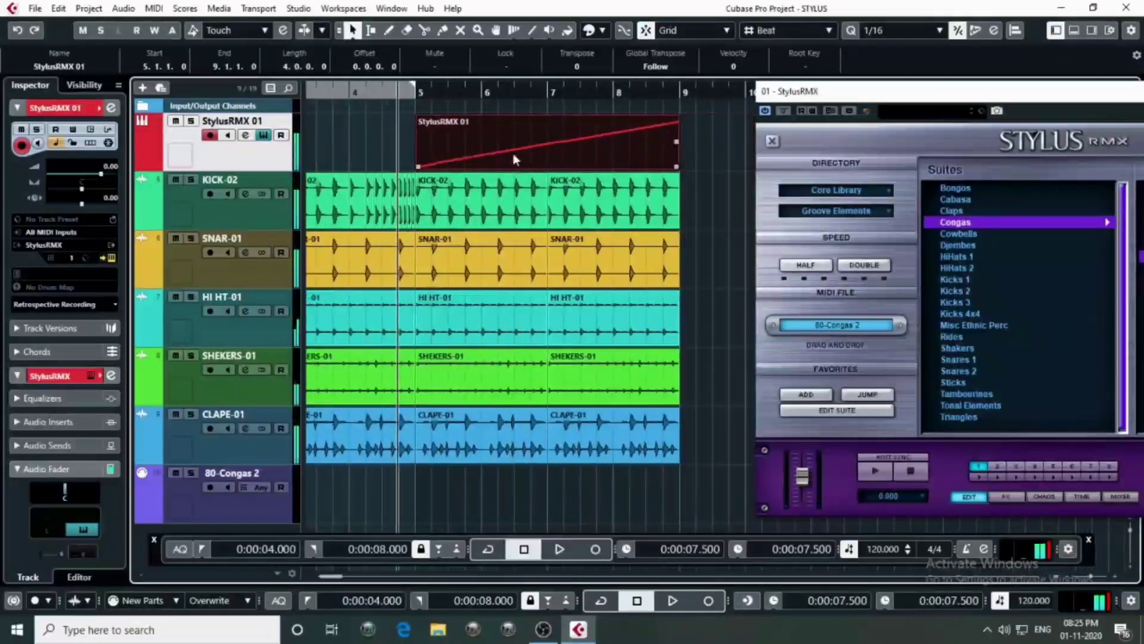
Set the locators to the conga part, solo the StylusRMX 01 track, and export it as a Wave audio mixdown named CONGAS
key("p")
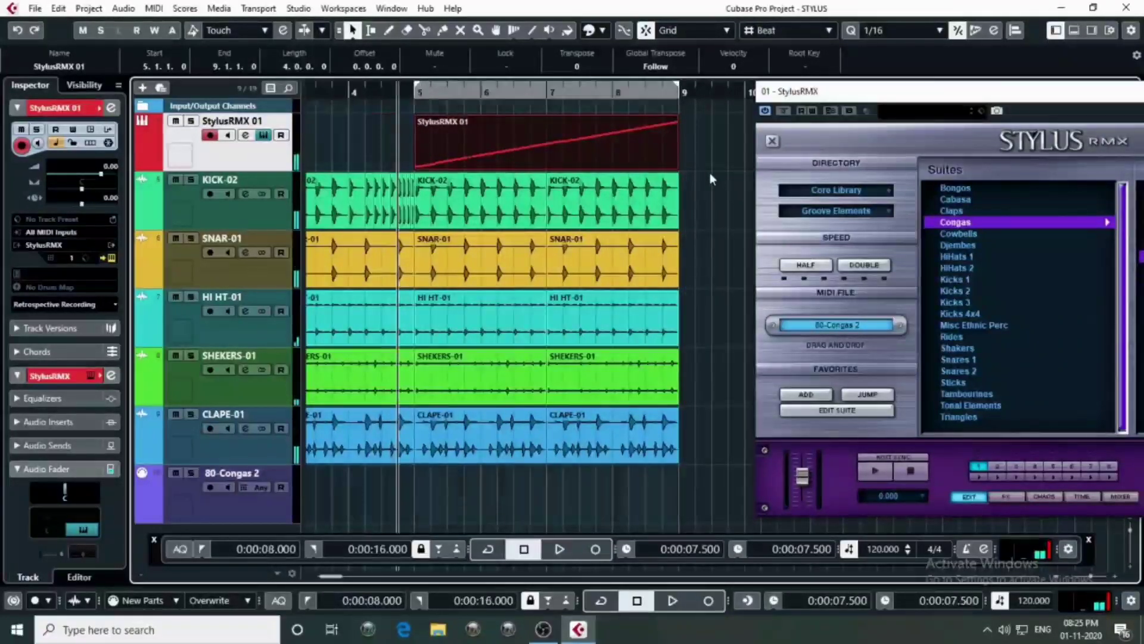
left_click(192, 121)
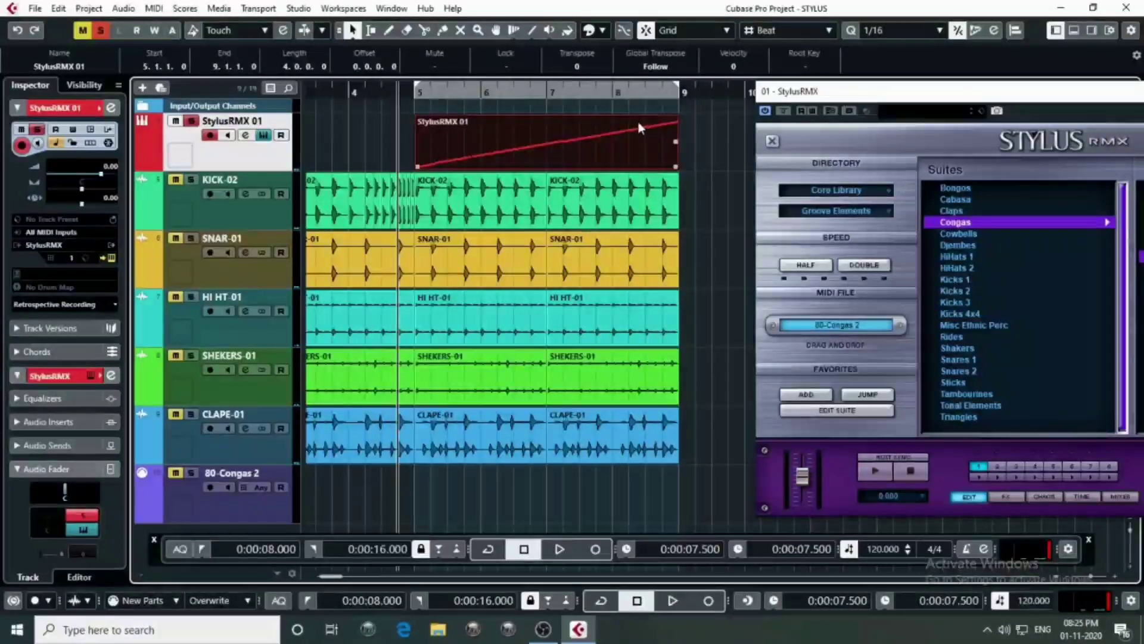
left_click(35, 8)
mouse_move(67, 233)
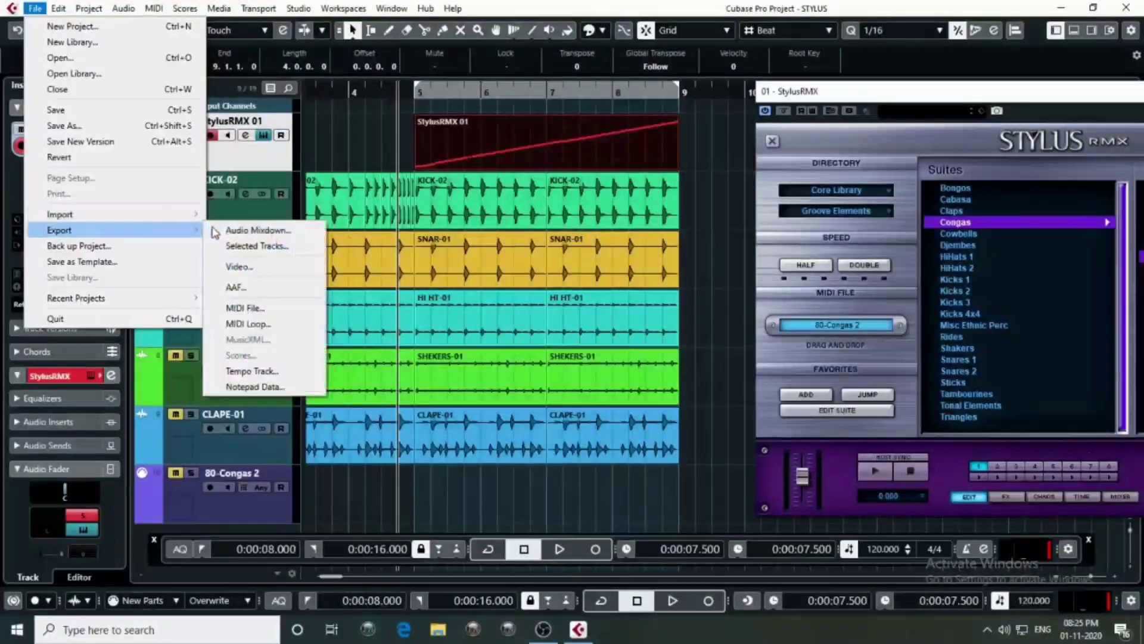
left_click(235, 231)
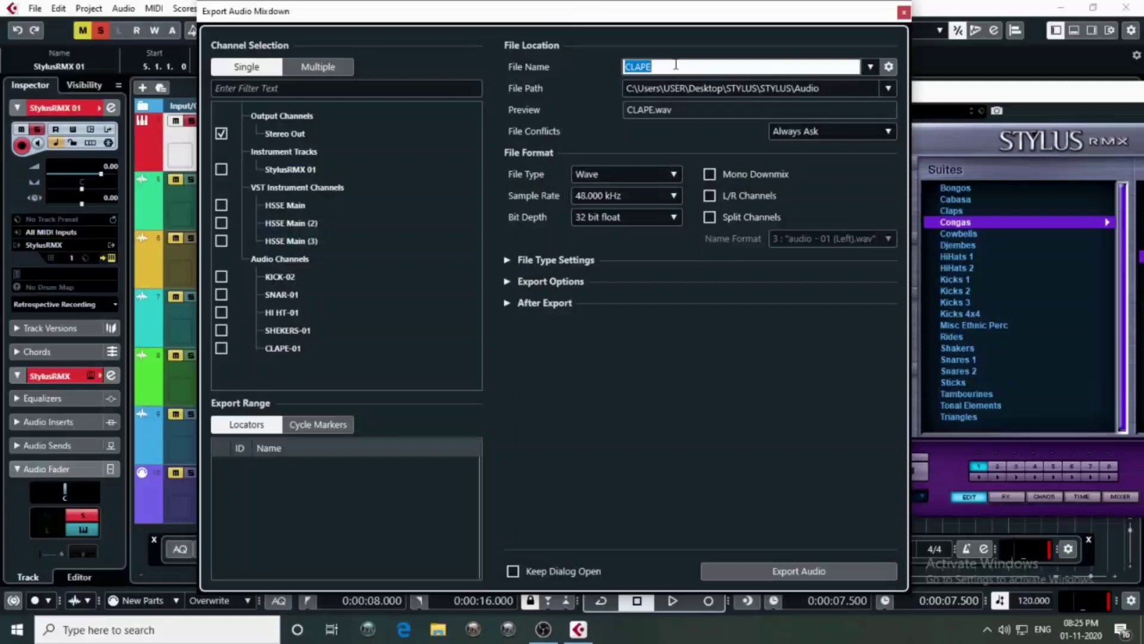
type("CONGA")
left_click(771, 572)
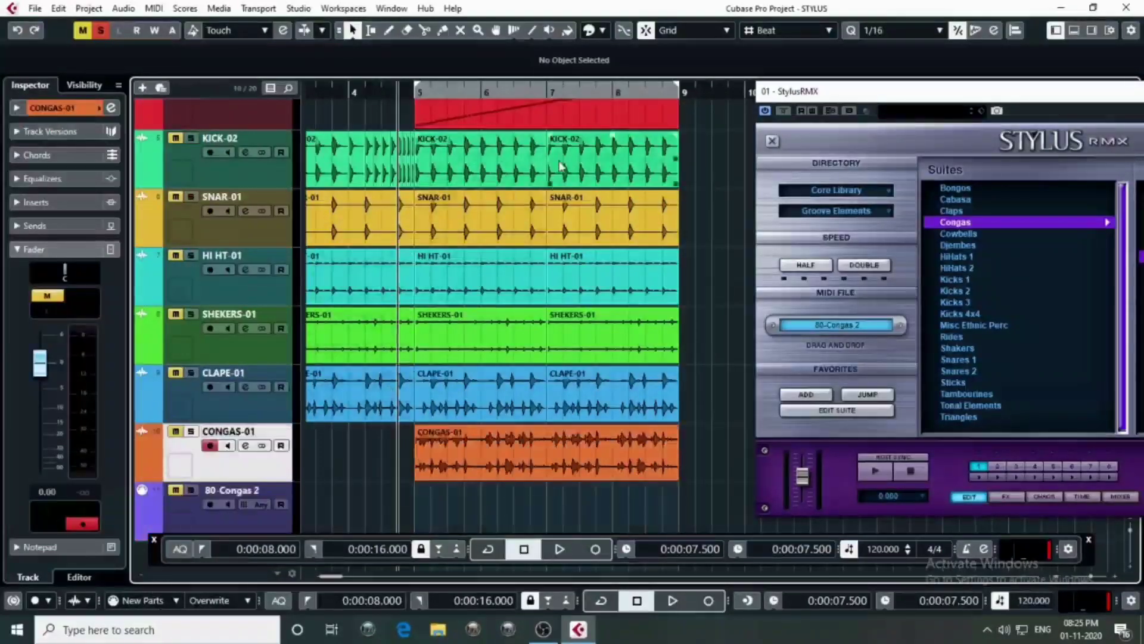
Delete the MIDI part from the StylusRMX 01 track, return the playhead to bar 1, and deactivate all solo states
left_click(448, 111)
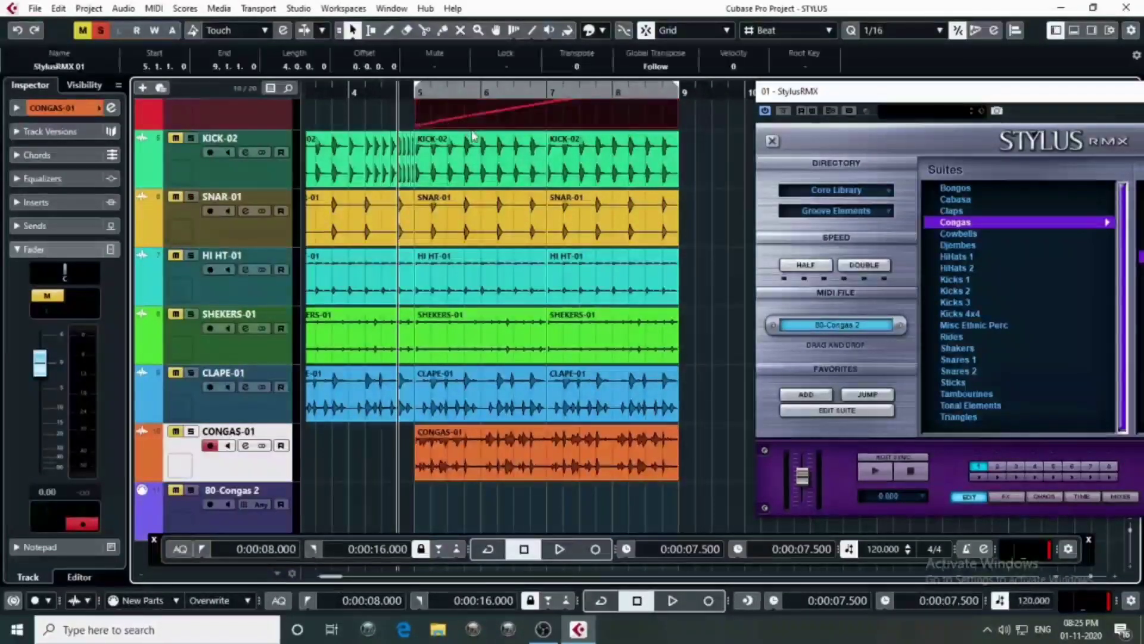
key("Delete")
key("g")
key("g")
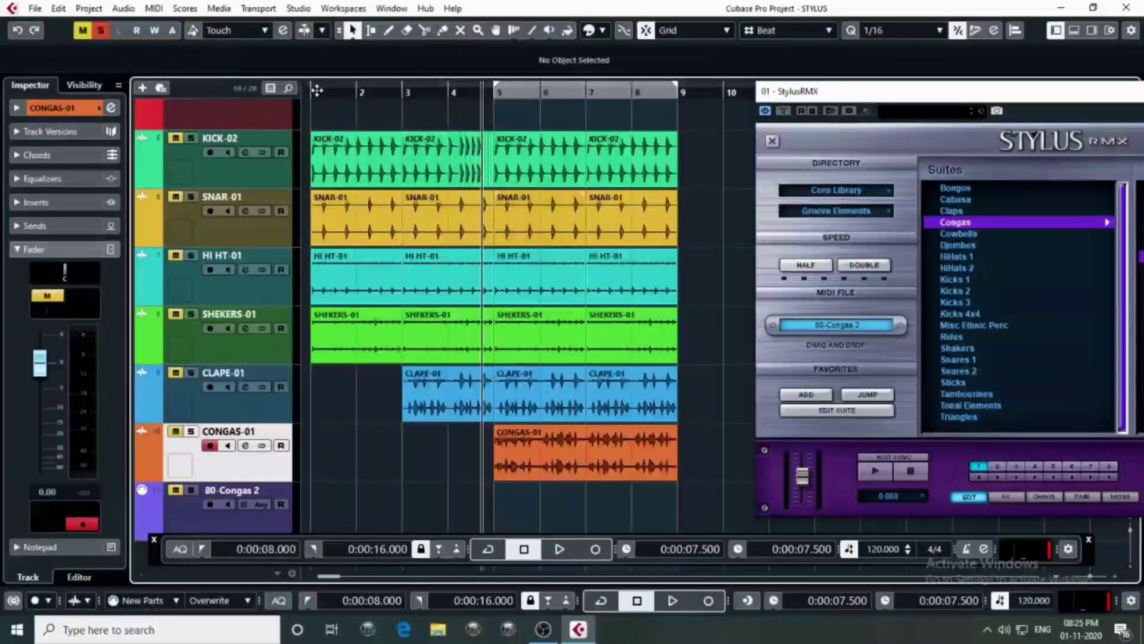
left_click(316, 91)
left_click(100, 30)
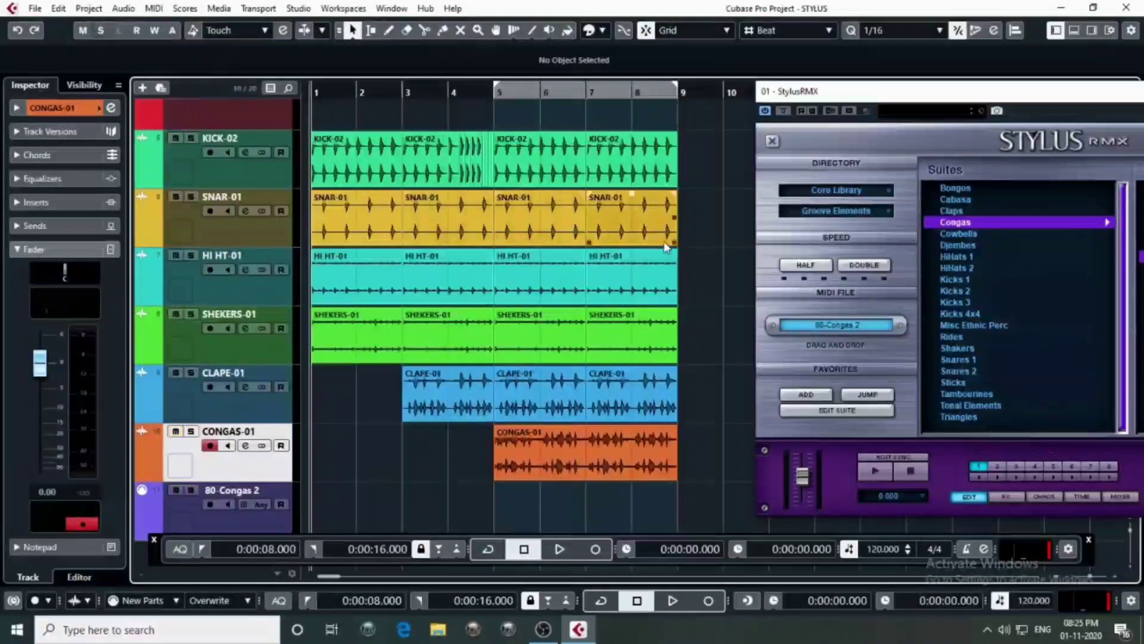
Play the arrangement from bar 1 through the conga part and zoom out to show more of the timeline
key("space")
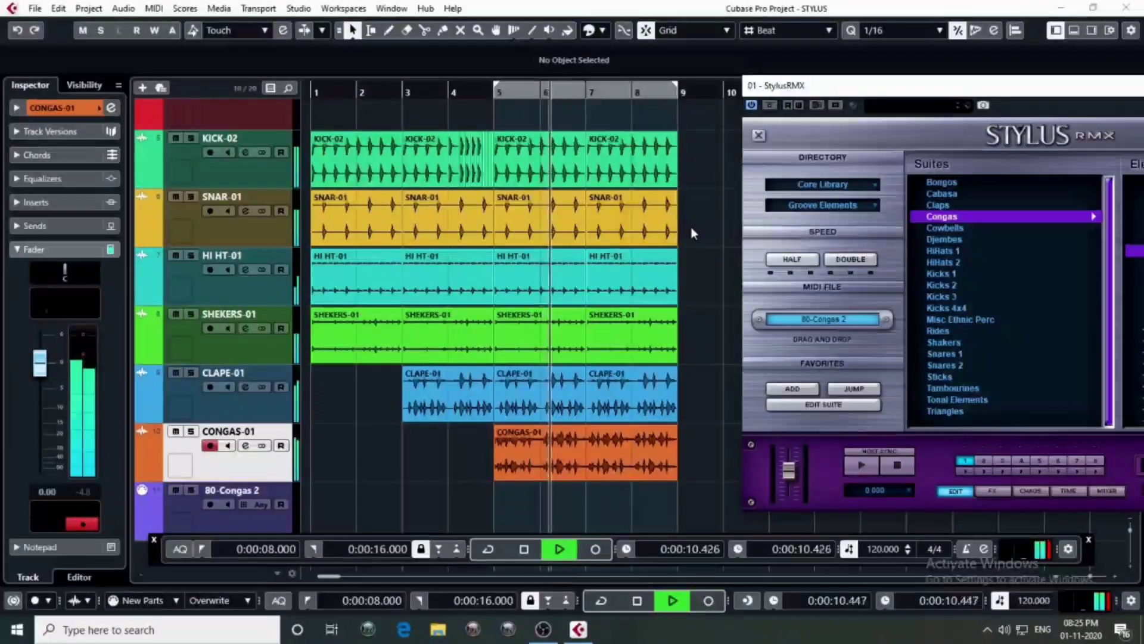
scroll(686, 286, "right", 1)
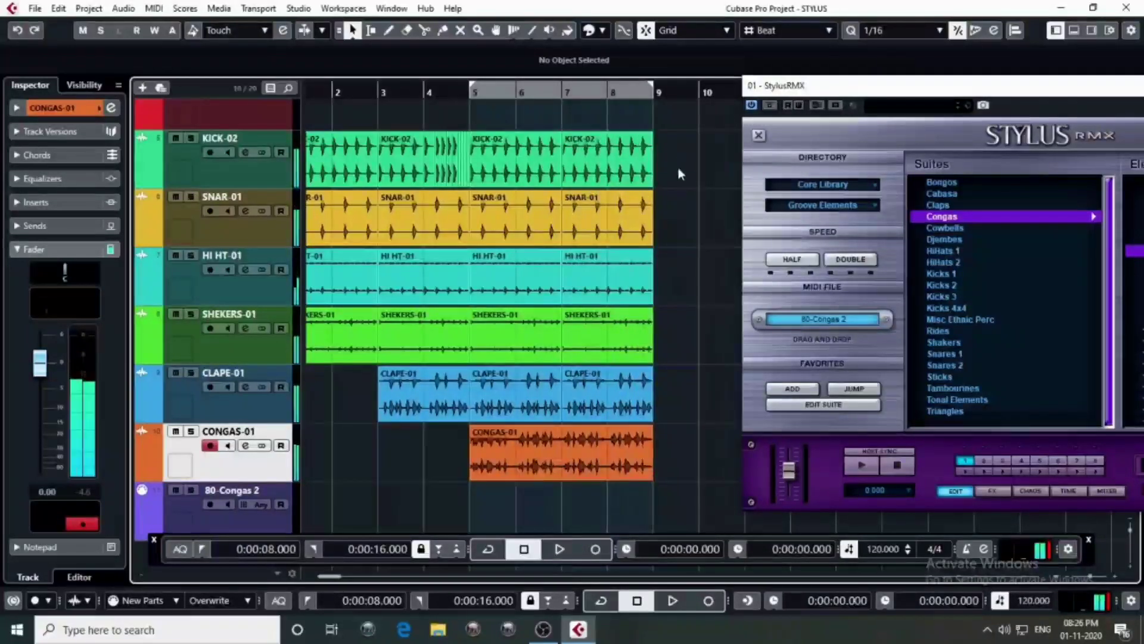
scroll(711, 178, "down", 4)
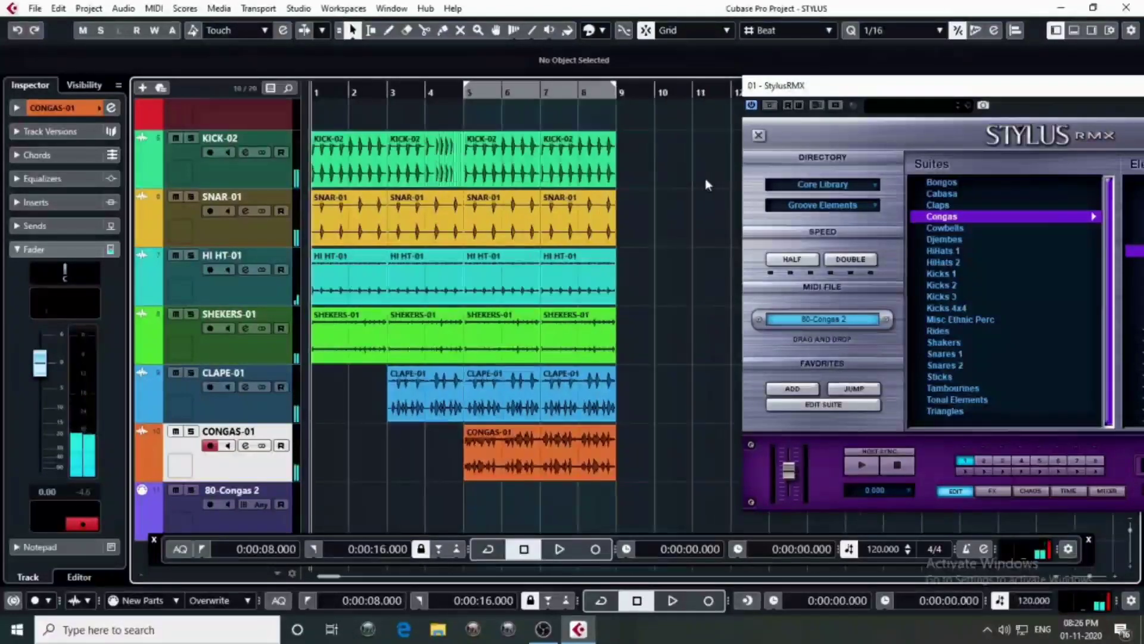
key("h")
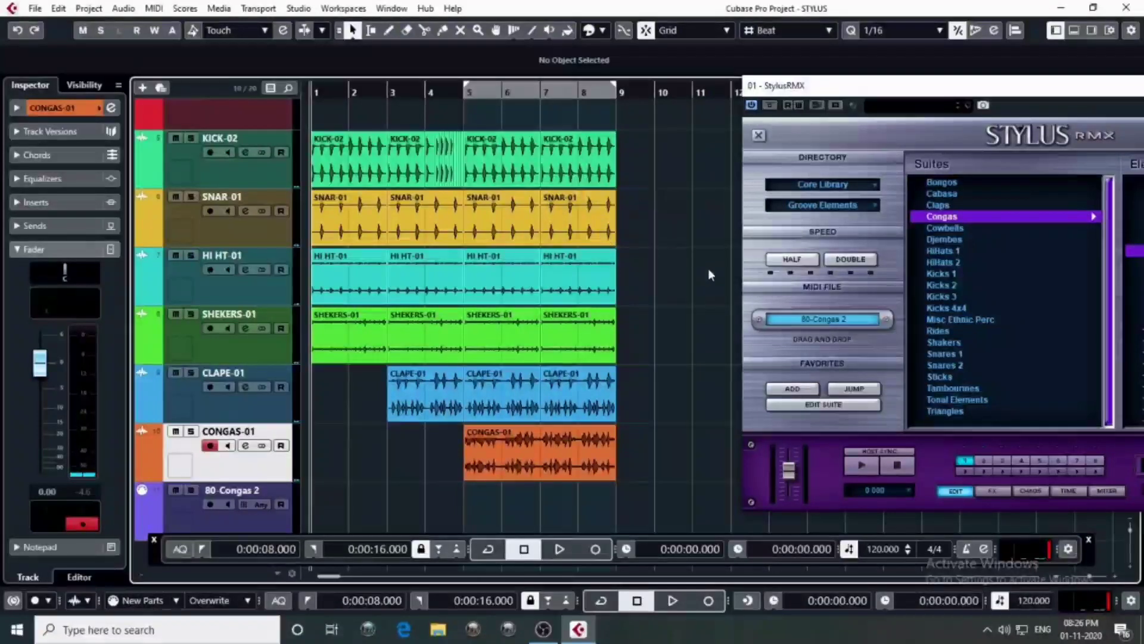
Audition the Tambourines grooves in Stylus RMX and load the 104-Tambourine element
left_click_drag(884, 93, 815, 74)
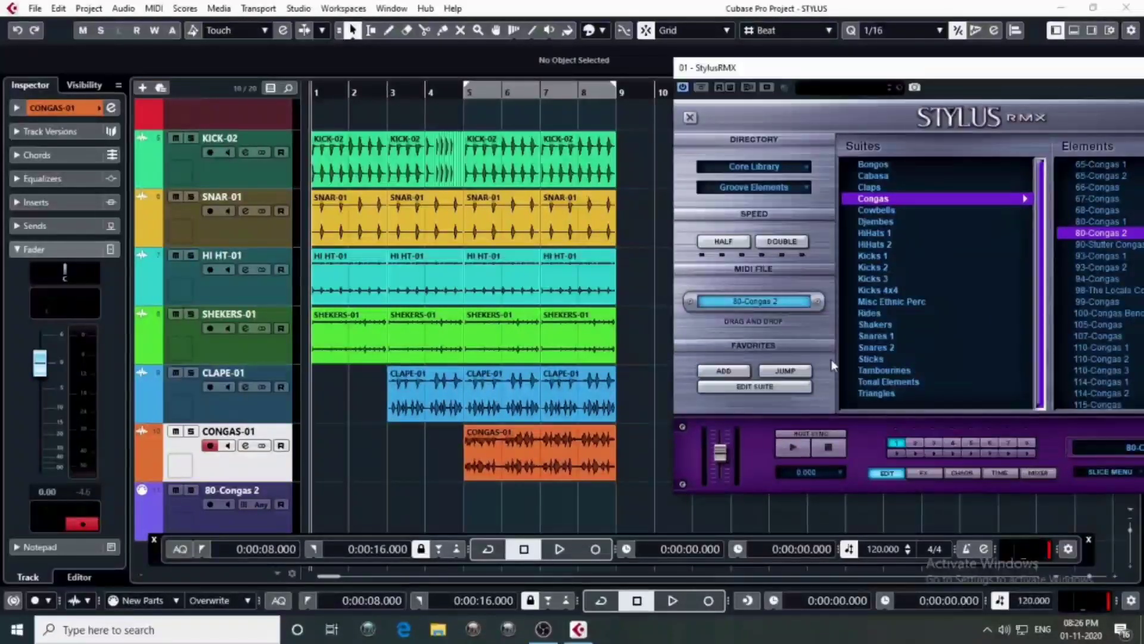
left_click(885, 370)
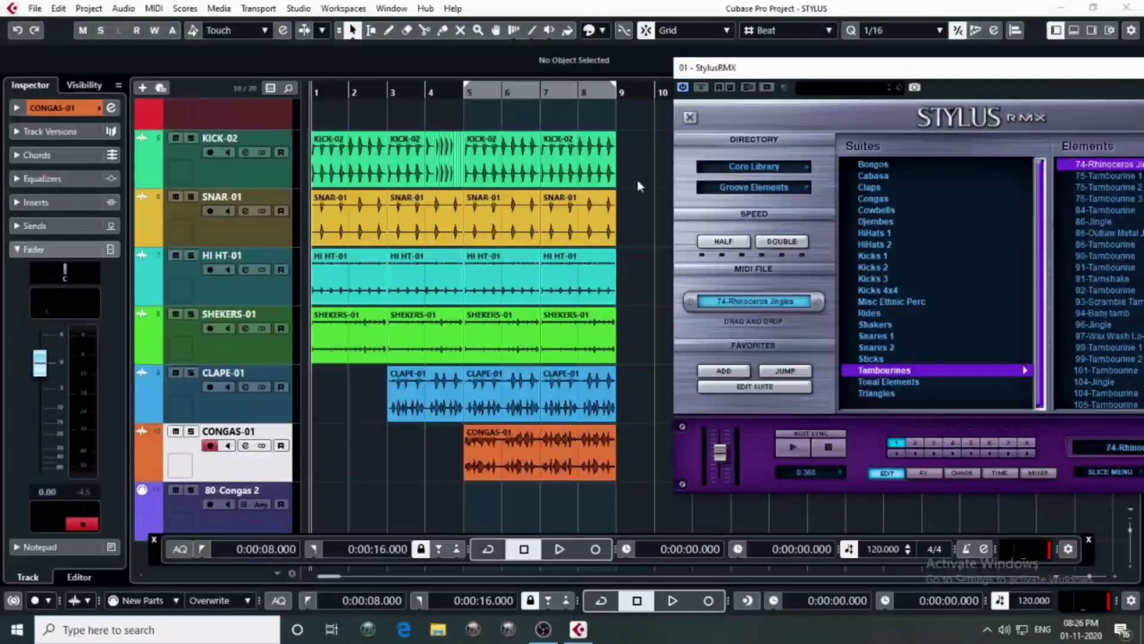
left_click(1090, 175)
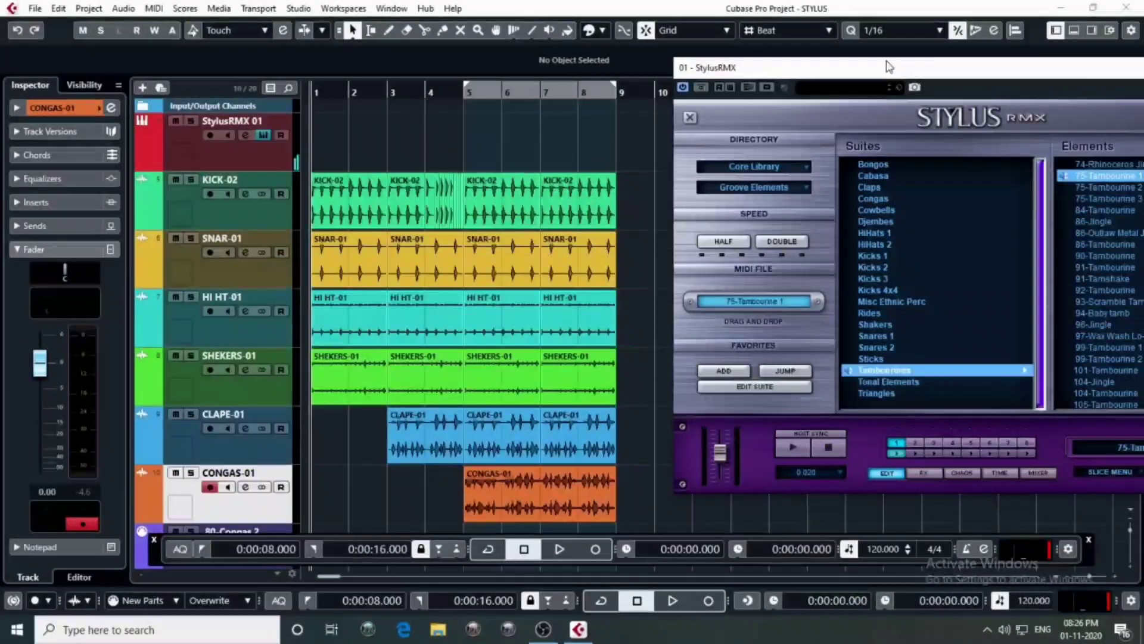
left_click(1044, 234)
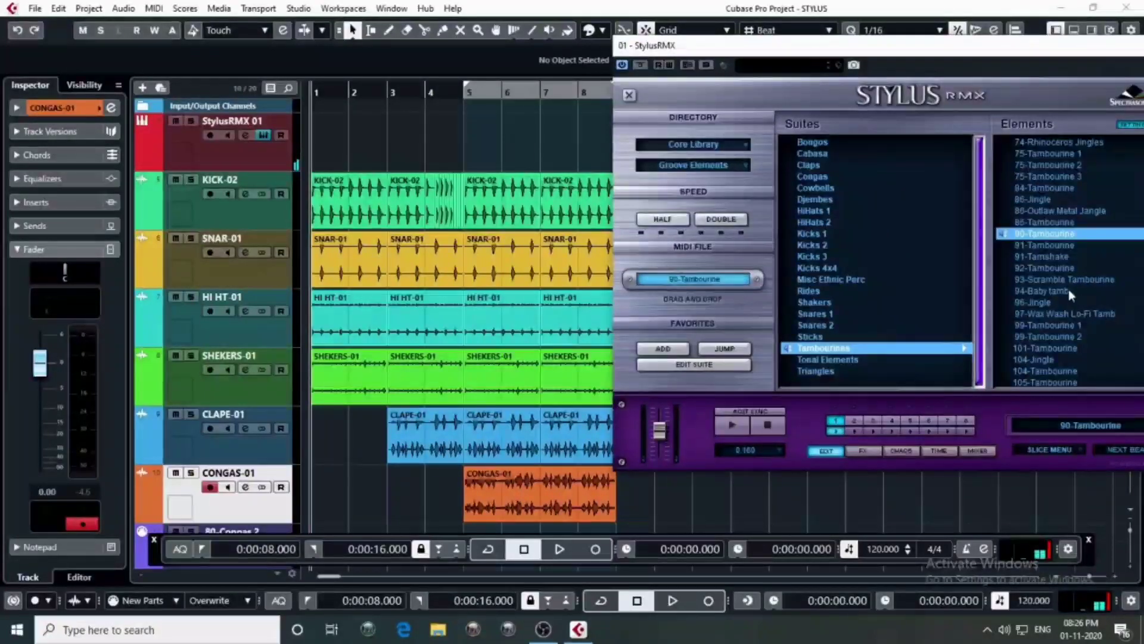
left_click(1050, 269)
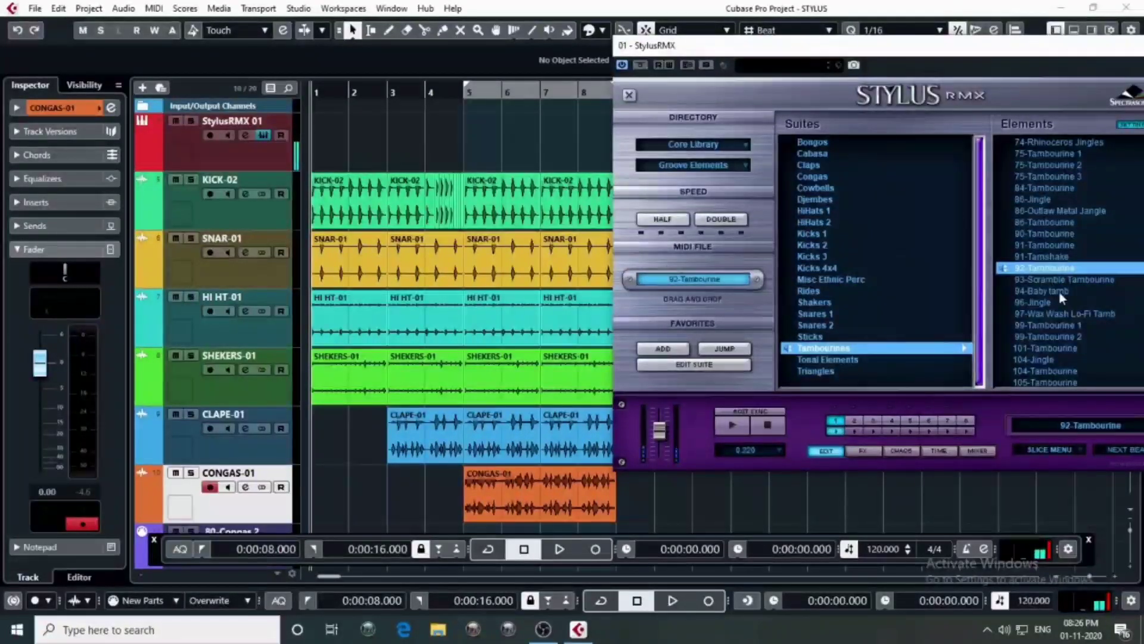
left_click(1055, 292)
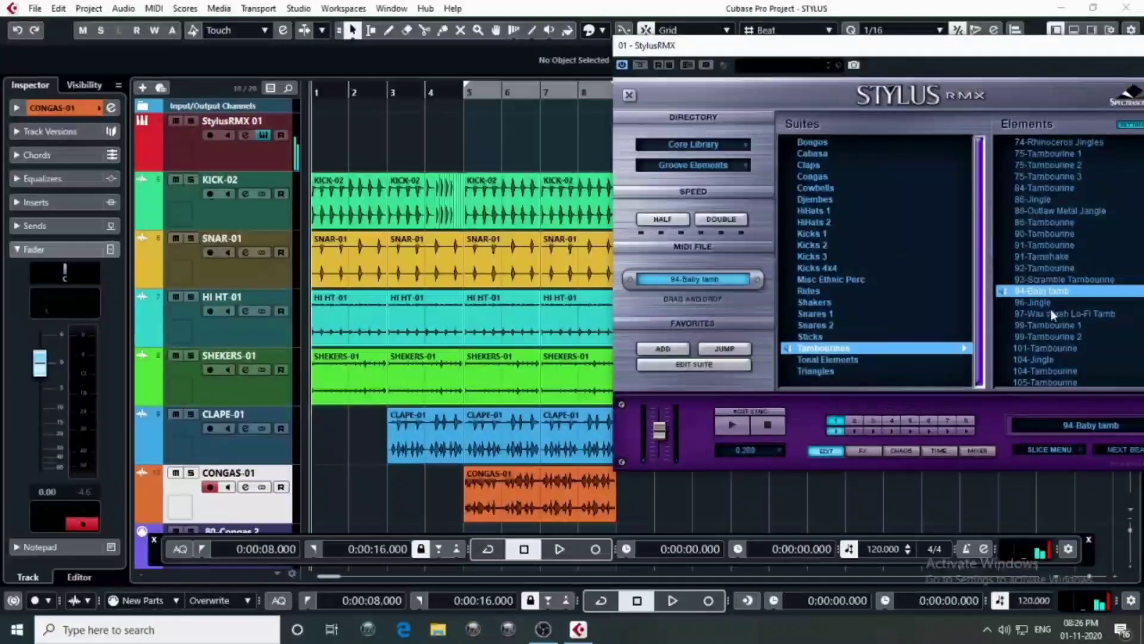
left_click(1055, 336)
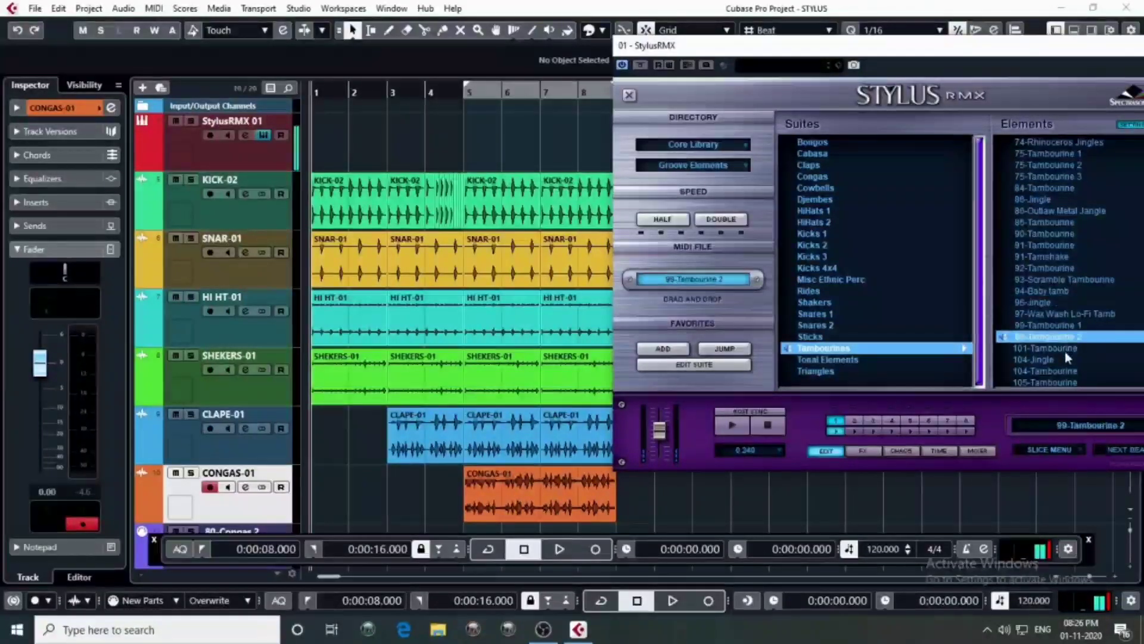
left_click(1064, 359)
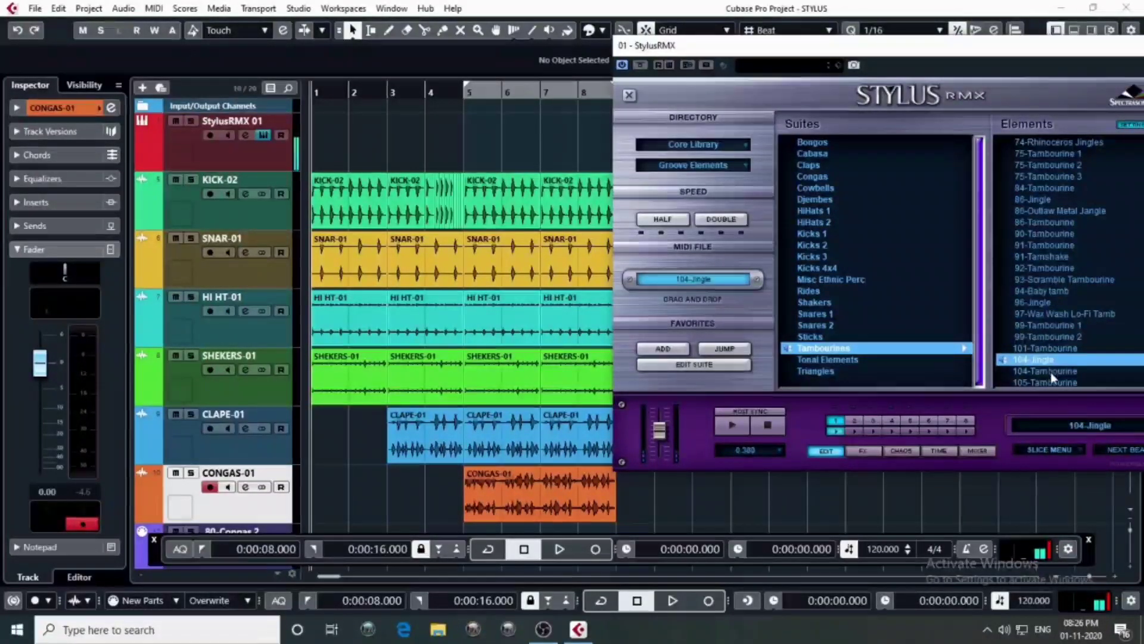
left_click(1068, 371)
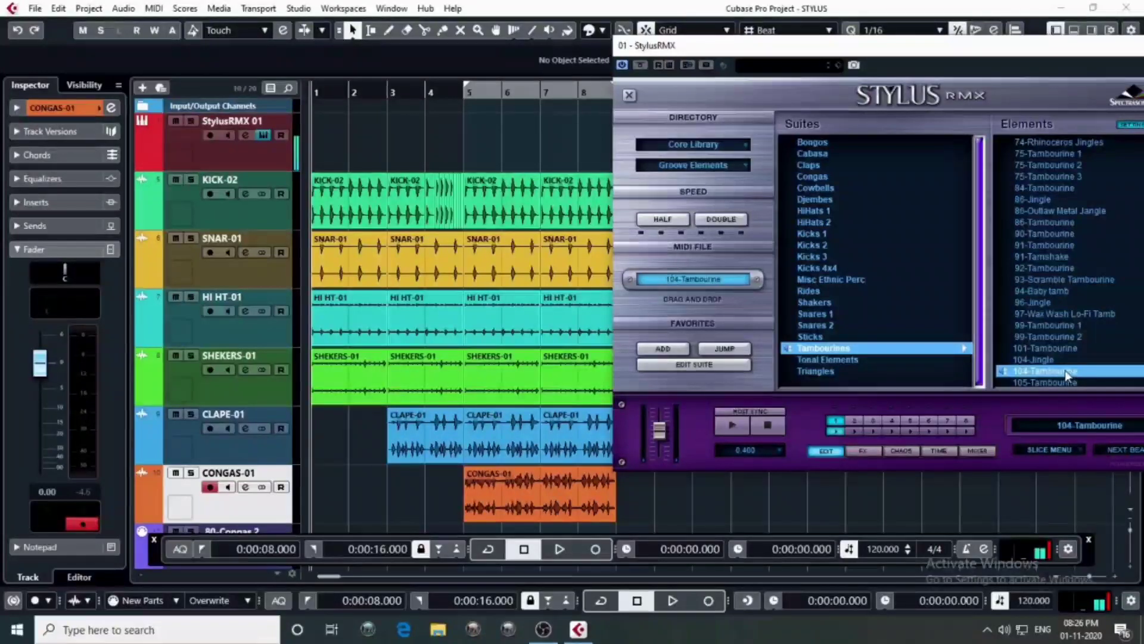
Place the 104-Tambourine MIDI groove on the StylusRMX 01 track at bar 5 and copy the part to bar 7
left_click(778, 424)
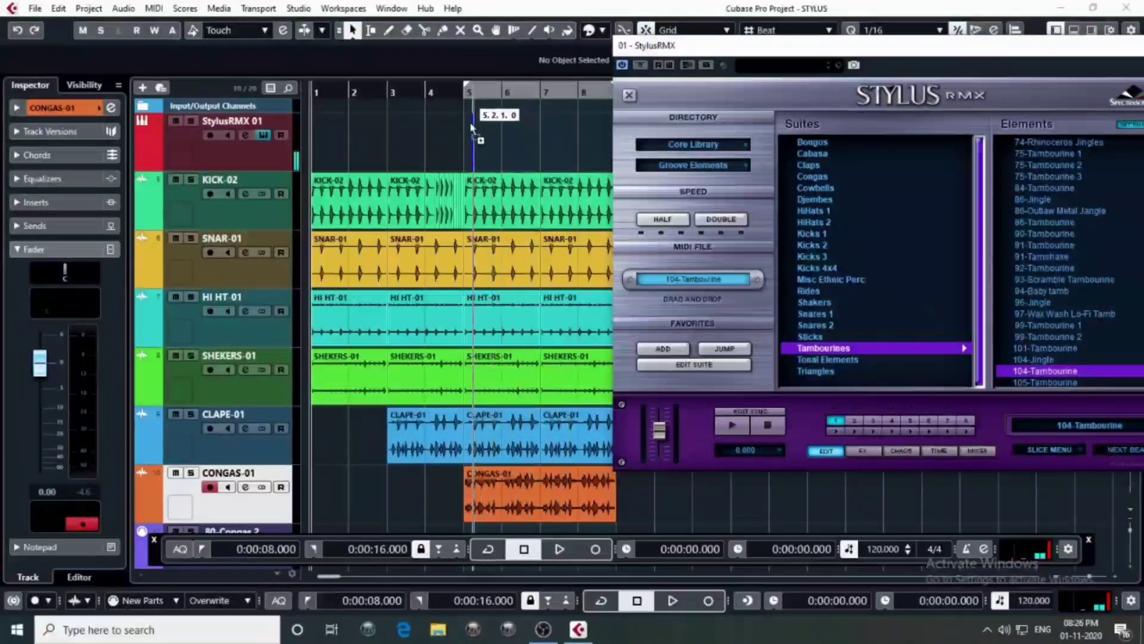
left_click_drag(470, 122, 470, 122)
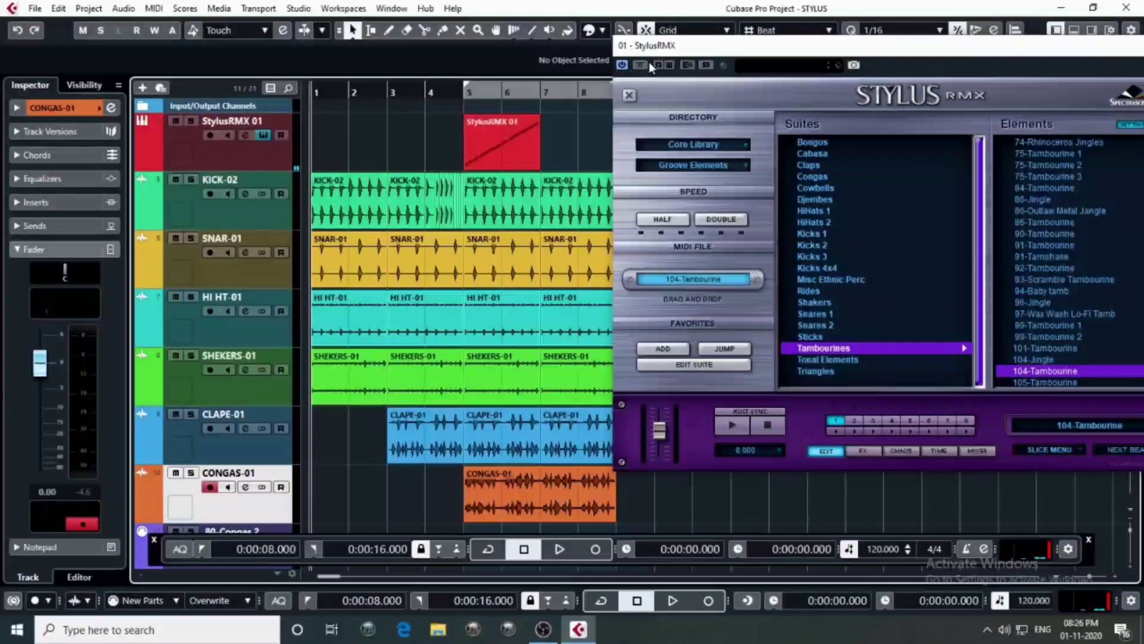
left_click_drag(649, 48, 823, 48)
left_click(518, 142)
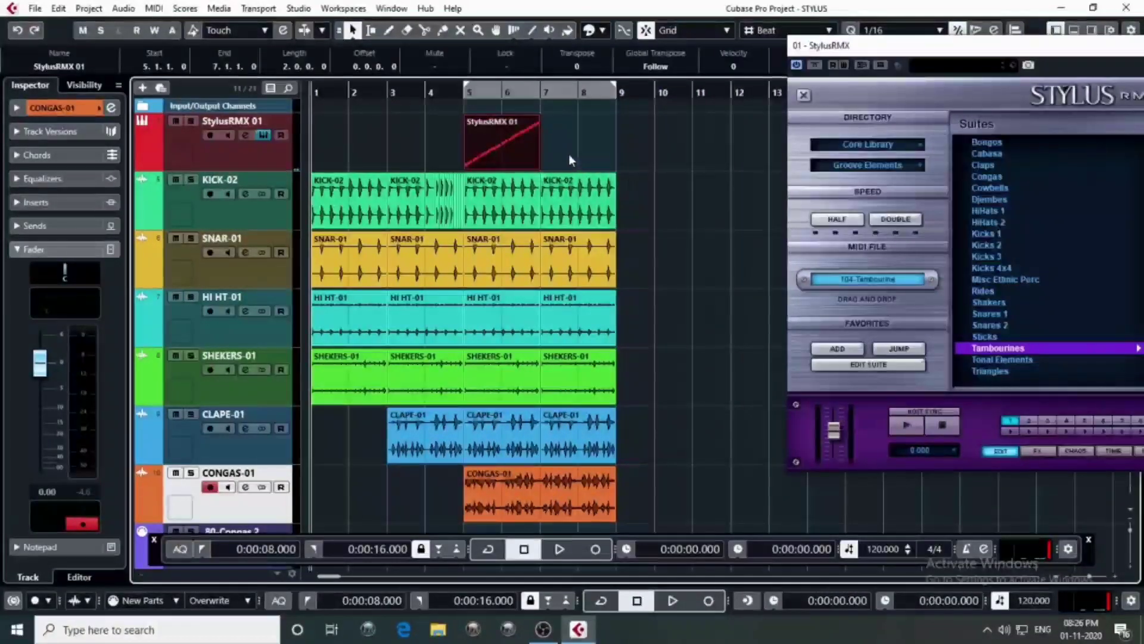
mouse_move(536, 145)
left_mouse_down()
mouse_move(630, 153)
mouse_move(519, 143)
left_mouse_up()
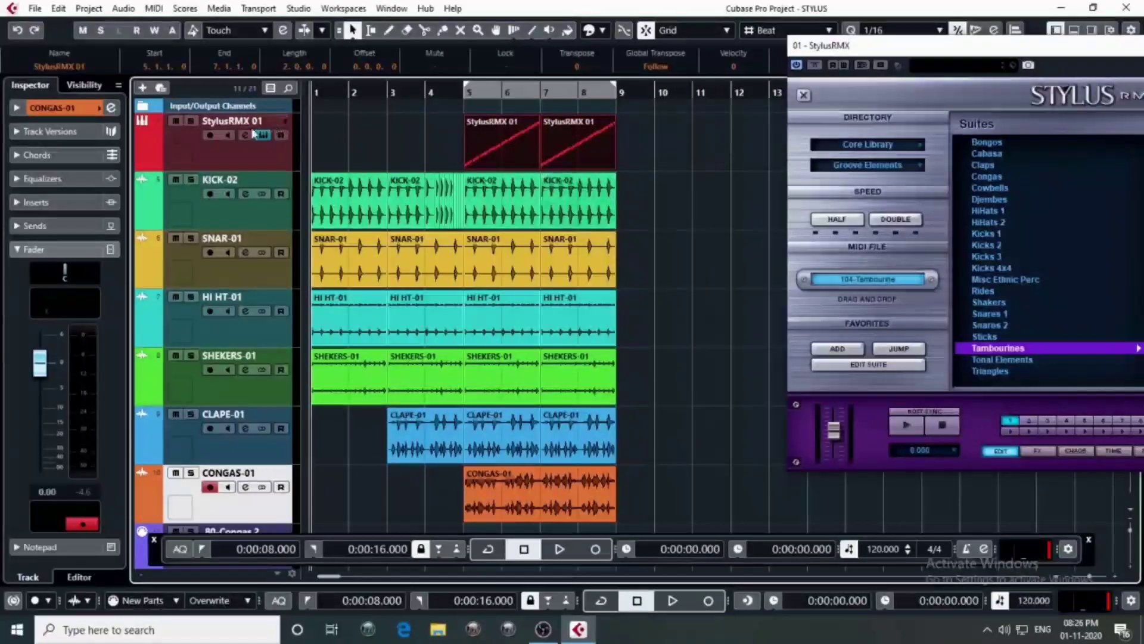
Export the soloed StylusRMX 01 track as a Wave mixdown named TAMBOUR and import it with sample rate and bit depth conversion
left_click(34, 8)
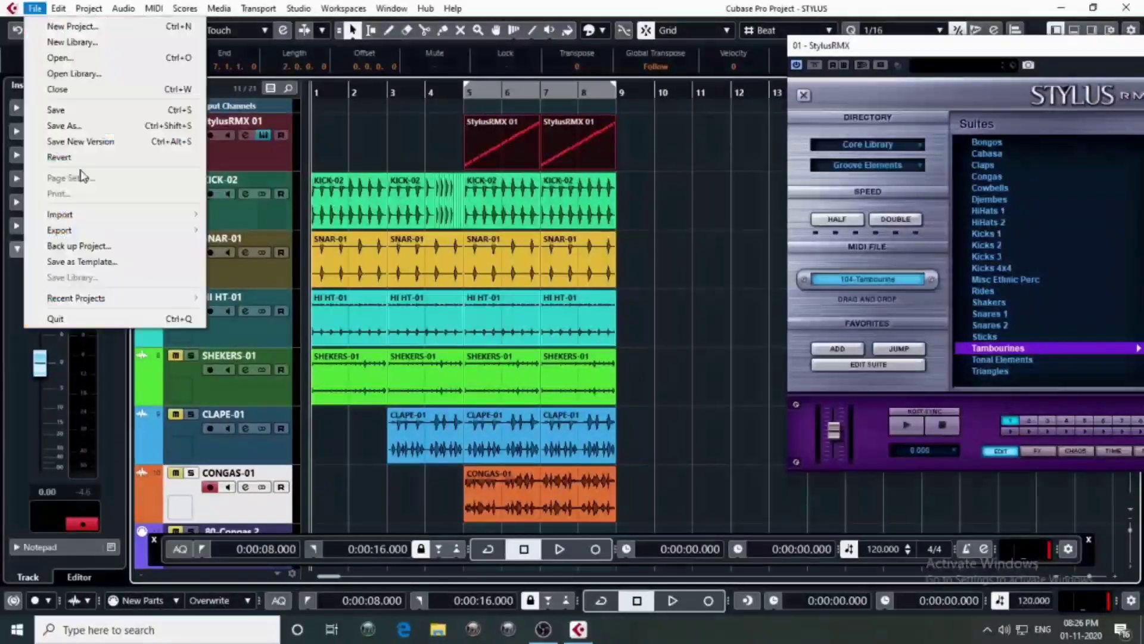
mouse_move(56, 233)
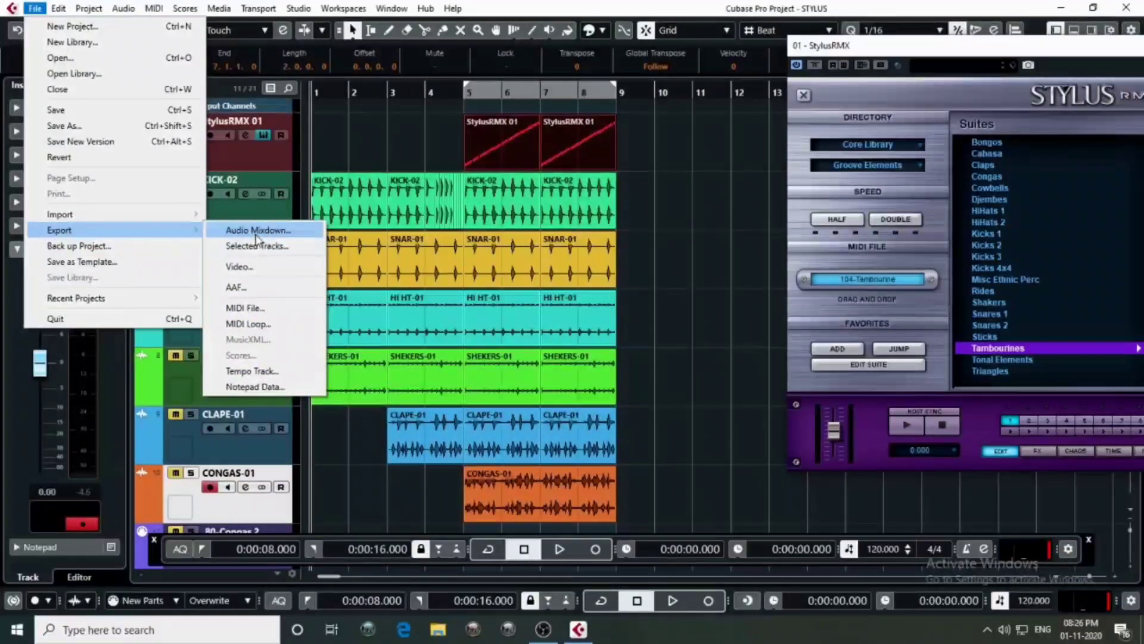
left_click(280, 231)
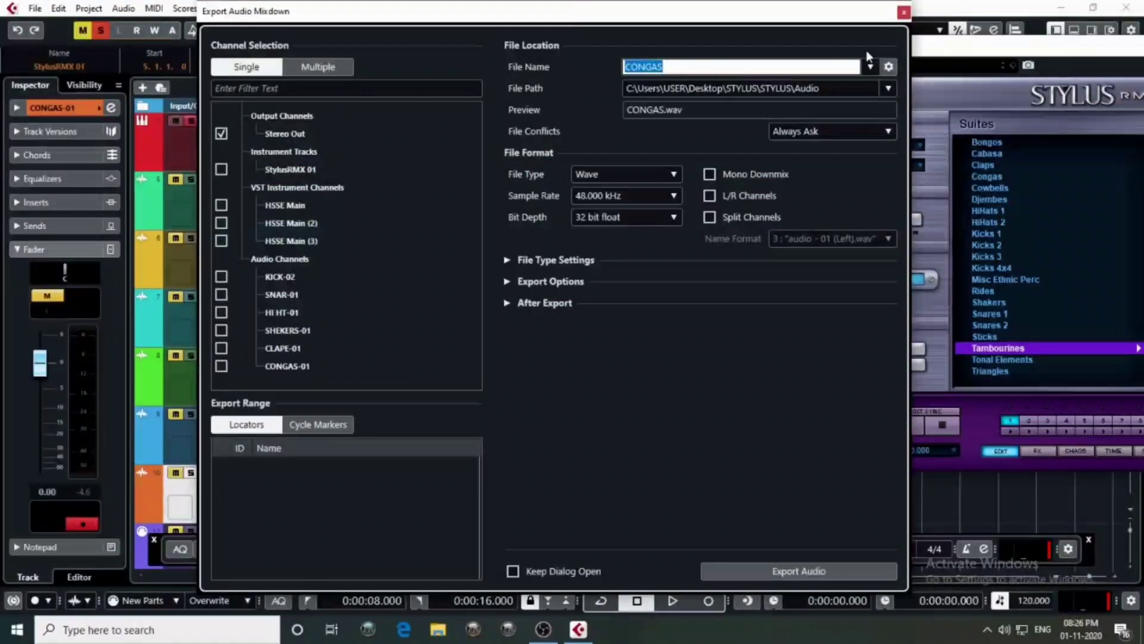
type("TA")
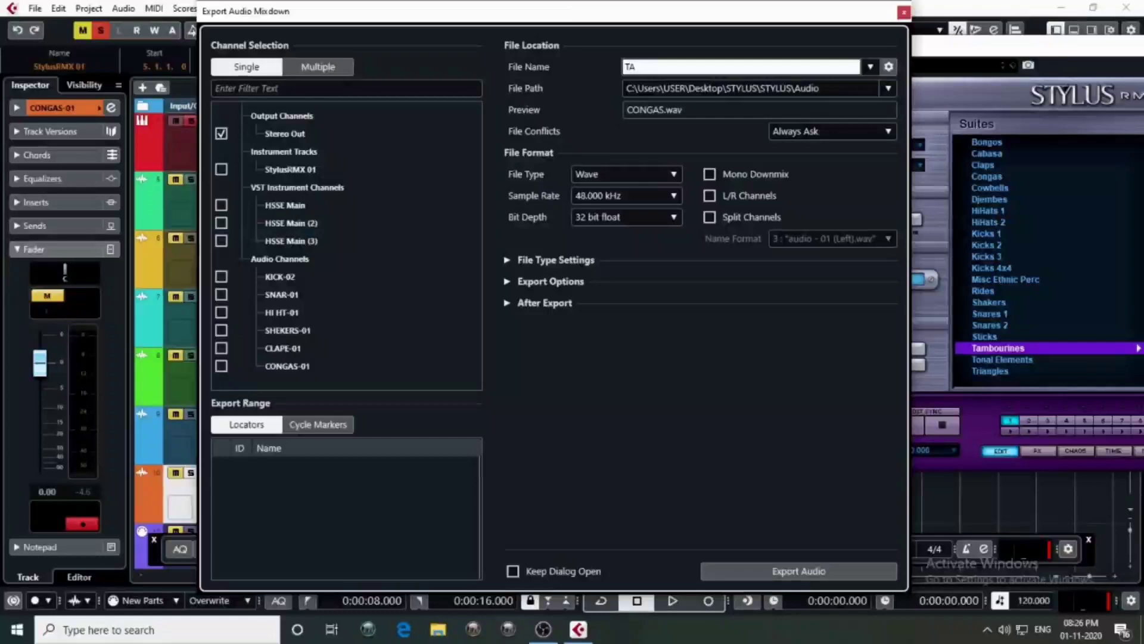
type("MBOUR")
left_click(772, 571)
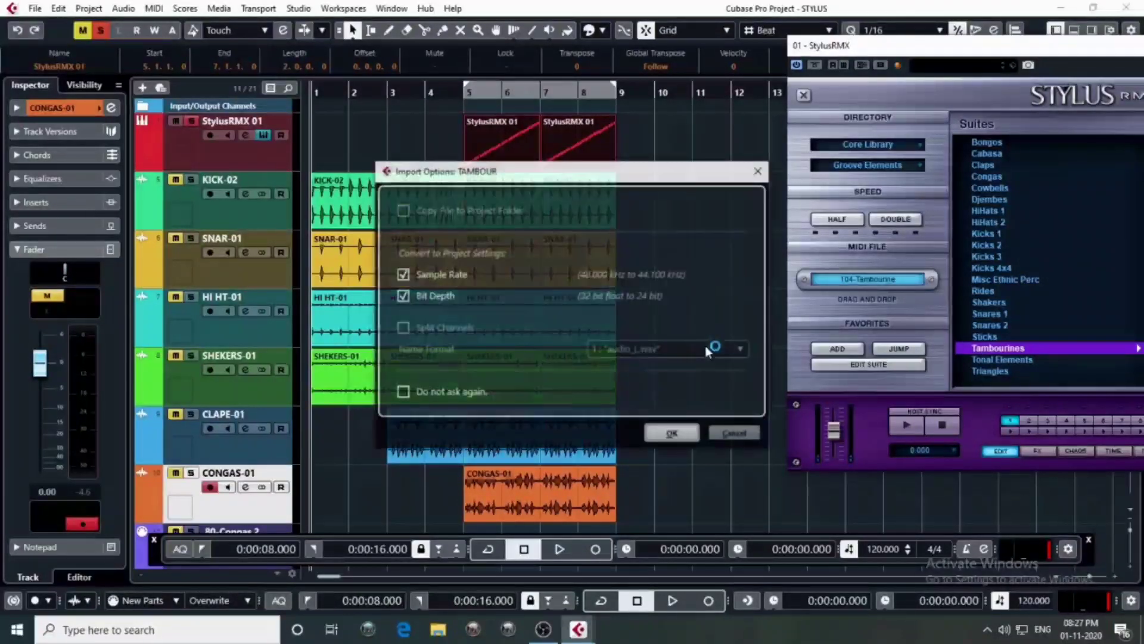
left_click(672, 434)
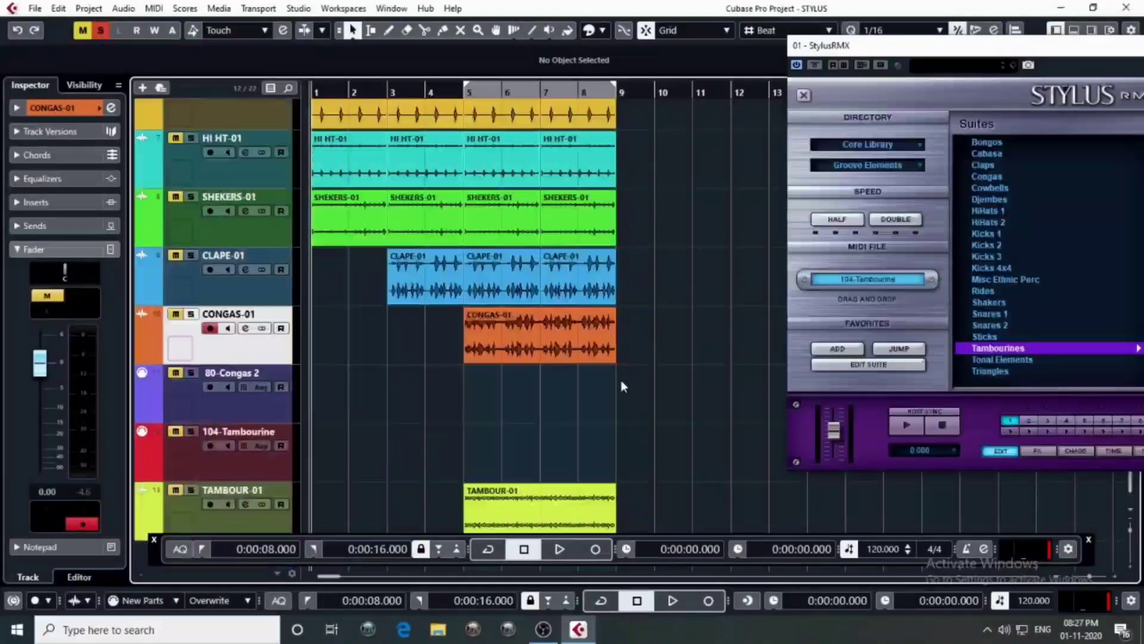
Move the TAMBOUR-01 track directly below CONGAS-01 and delete both MIDI parts from the StylusRMX 01 track
left_click(249, 528)
left_click_drag(249, 528, 255, 387)
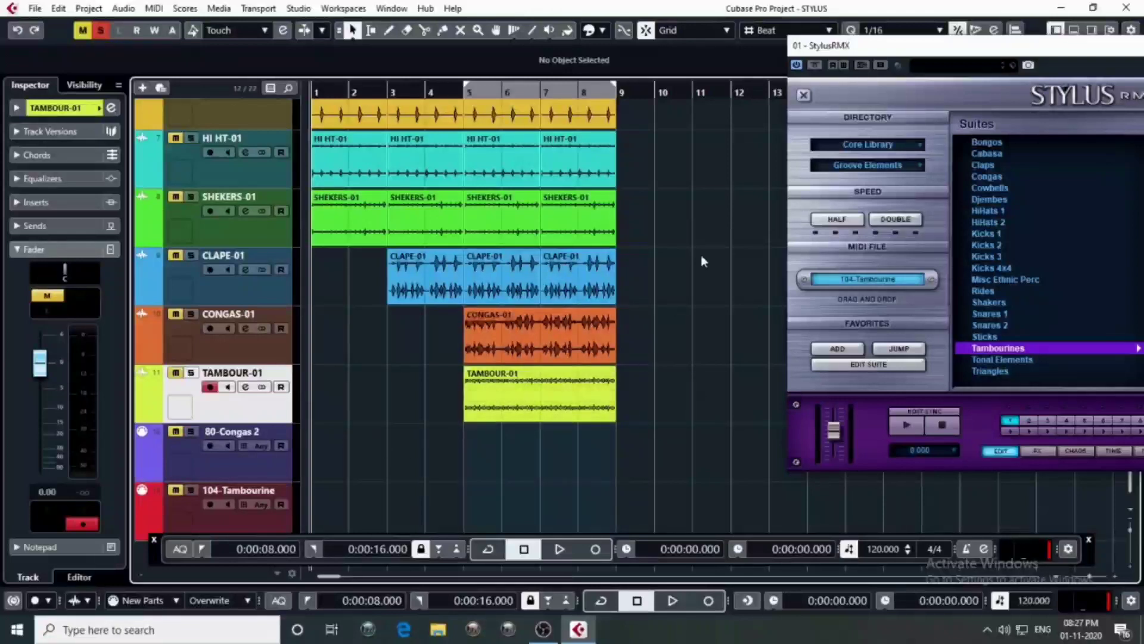
scroll(697, 238, "up", 3)
left_click_drag(654, 150, 439, 168)
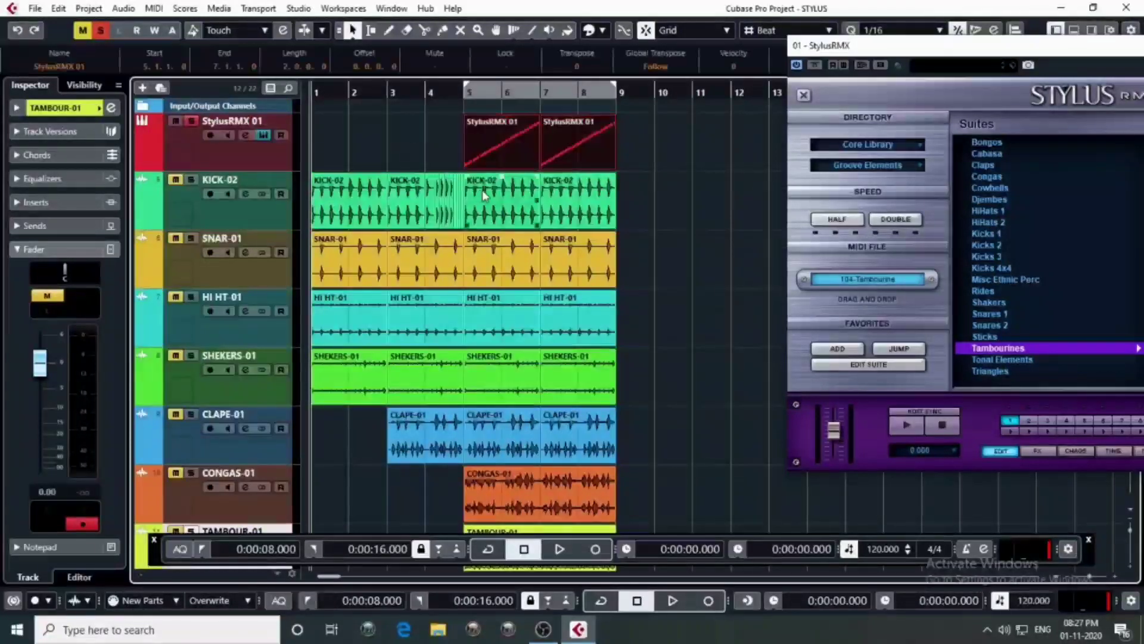
key("Delete")
Turn off the StylusRMX 01 solo and play the arrangement from bar 1
left_click_drag(357, 93, 304, 92)
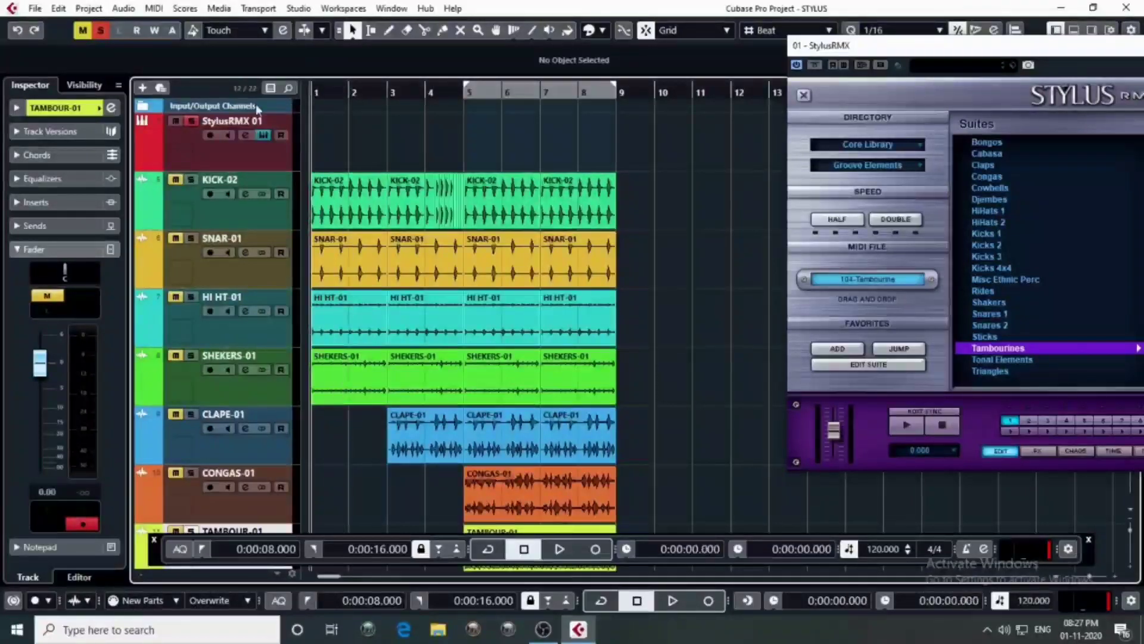
left_click(191, 121)
scroll(483, 170, "down", 3)
key("space")
scroll(673, 241, "up", 3)
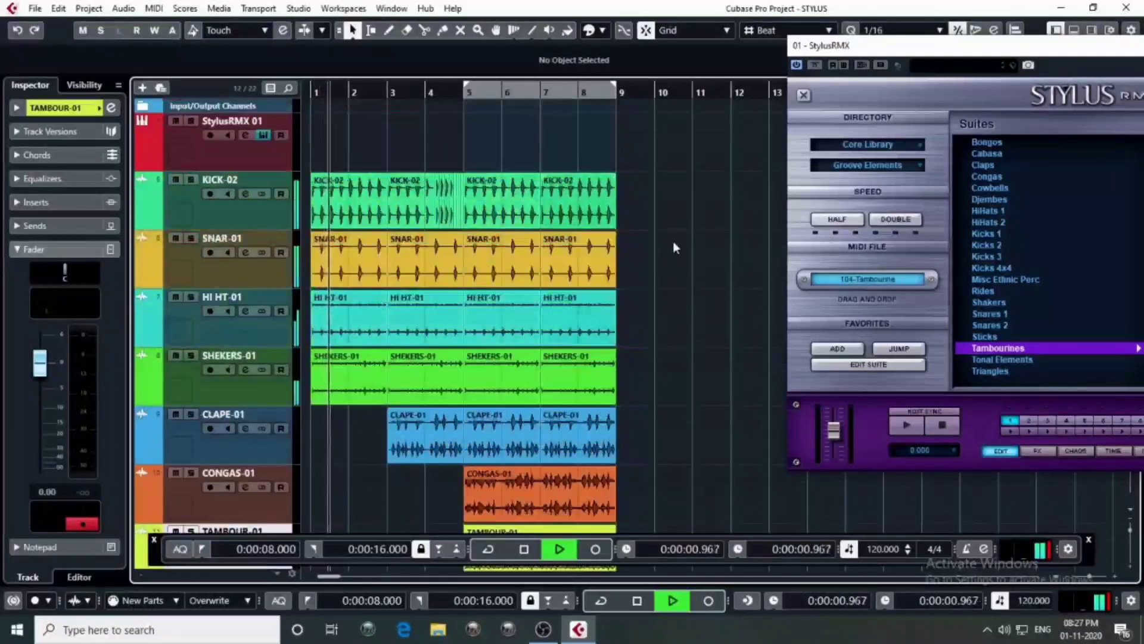
scroll(673, 241, "down", 3)
scroll(674, 323, "up", 2)
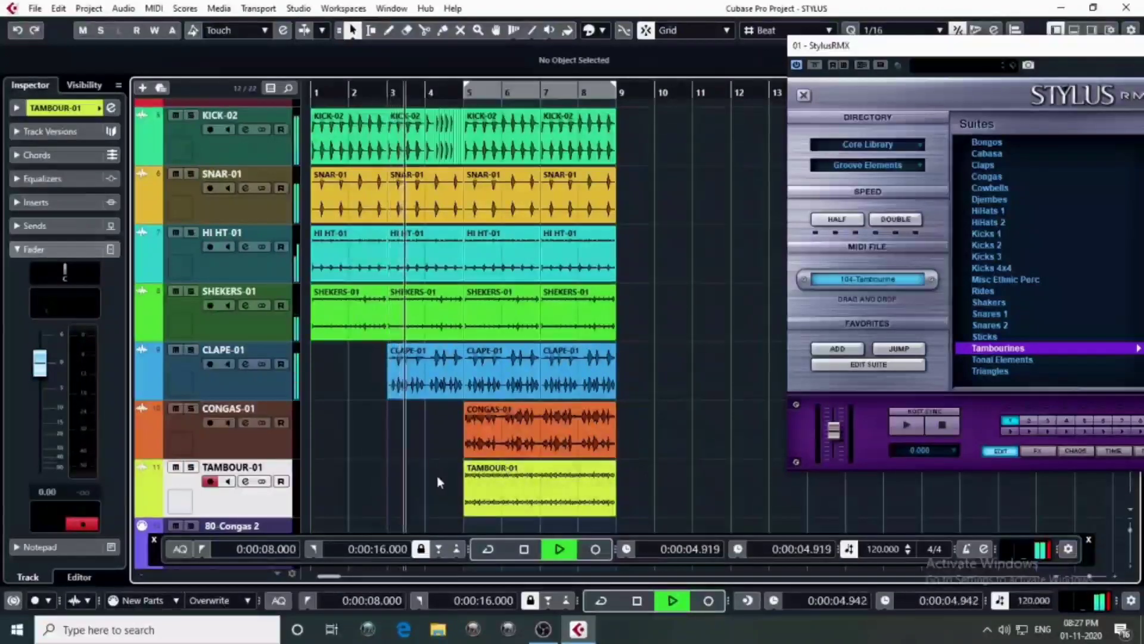
key("space")
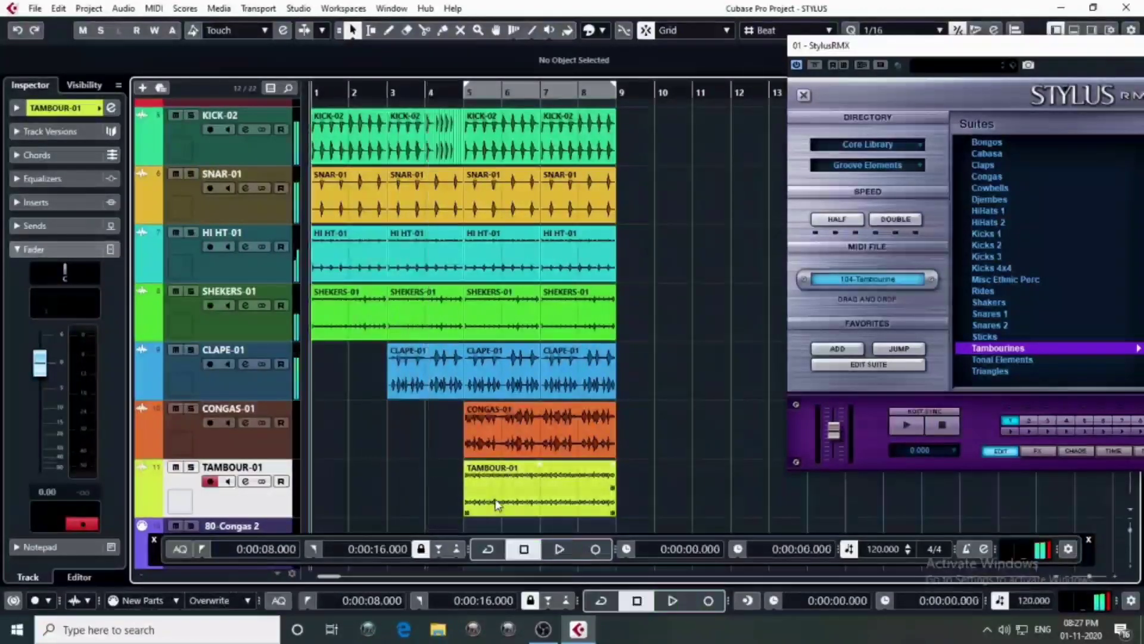
Split the TAMBOUR-01 event at bar 7 and copy its first half to bar 3
left_click(539, 483)
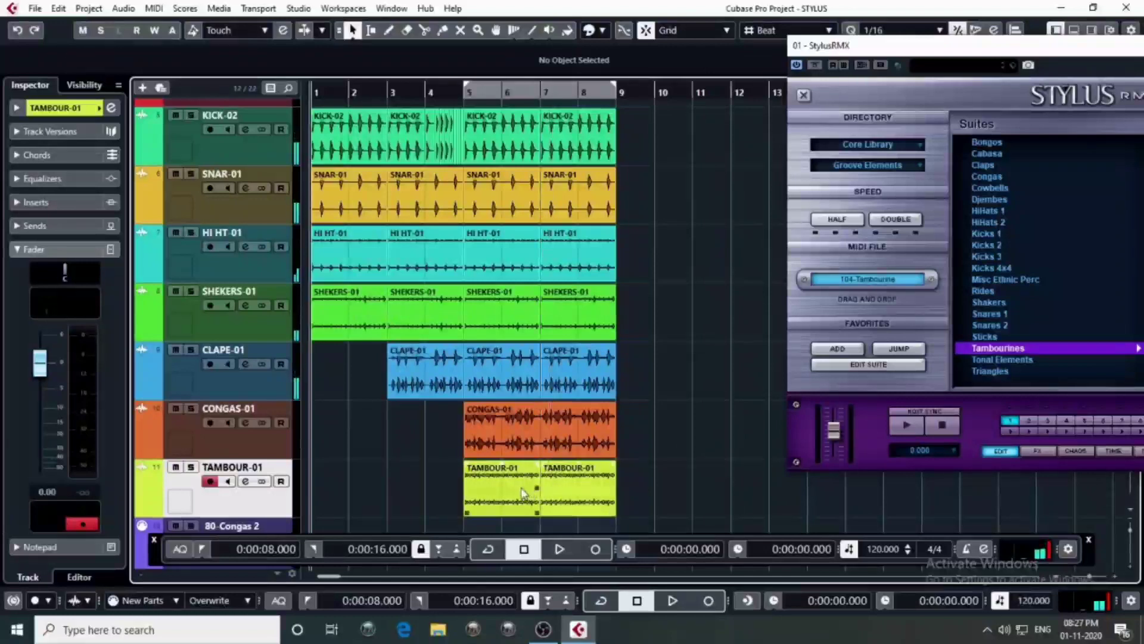
left_click_drag(540, 484, 442, 488)
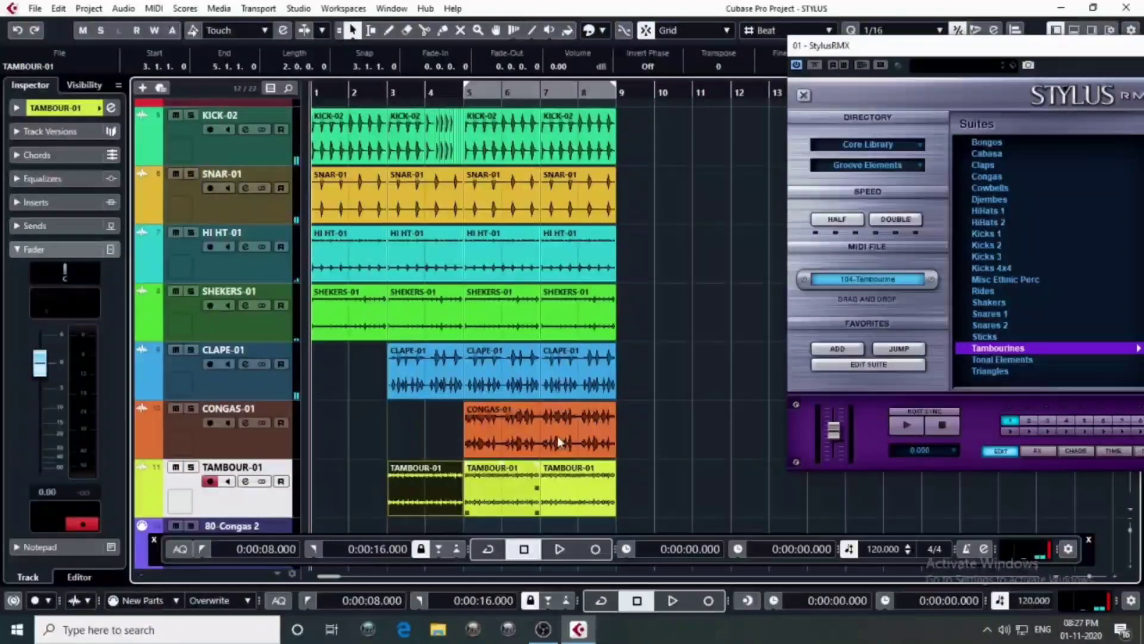
left_click(661, 331)
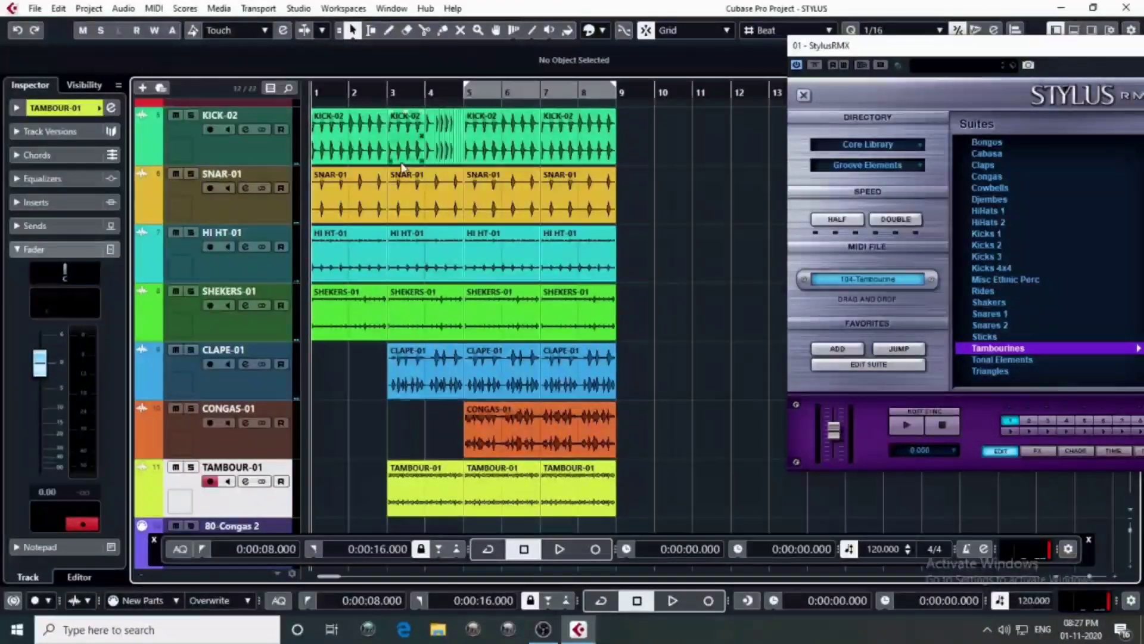
Look over the layered loop tracks from KICK-02 to TAMBOUR-01 and where each one enters in bars 1 to 8
key("g")
scroll(642, 237, "up", 2)
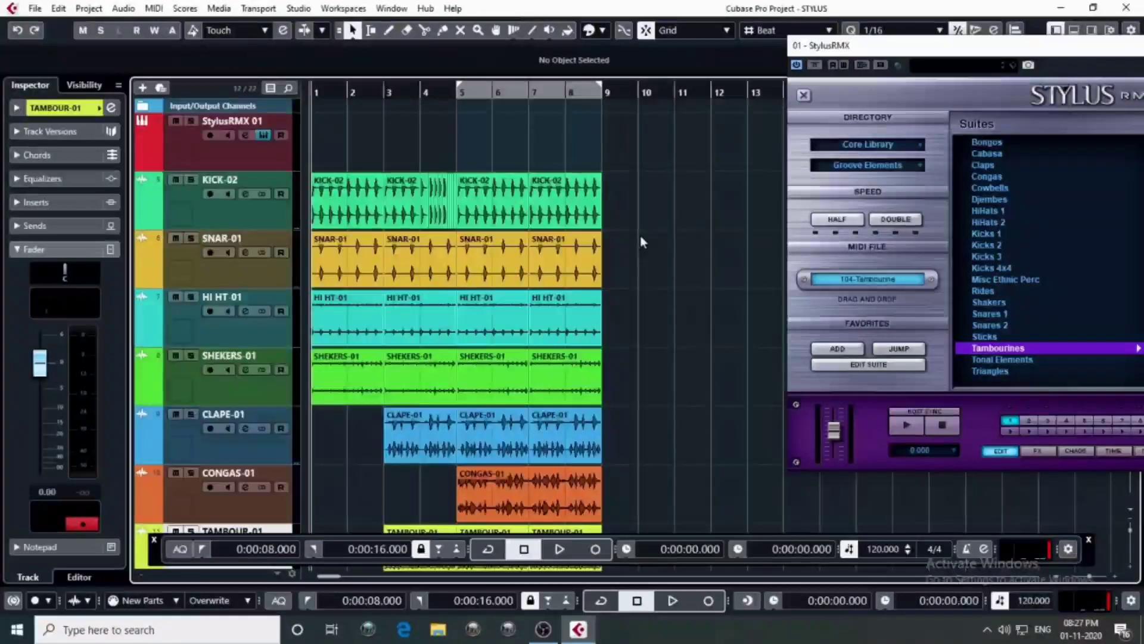
scroll(640, 235, "down", 3)
scroll(641, 236, "up", 3)
scroll(642, 236, "down", 3)
scroll(642, 236, "up", 3)
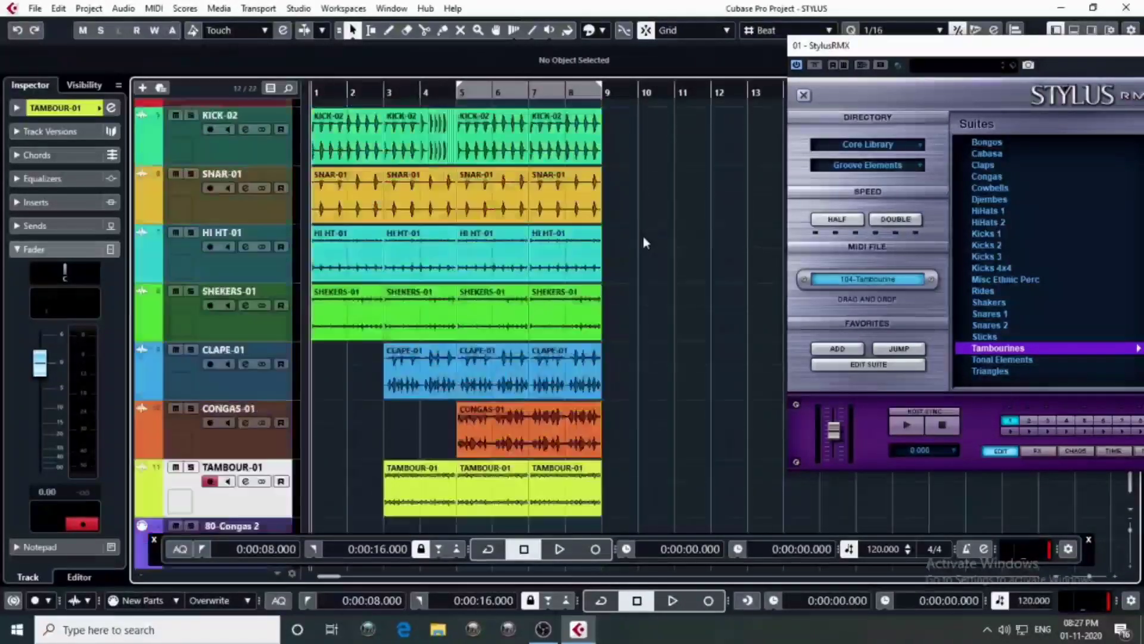
scroll(642, 236, "down", 3)
scroll(642, 236, "up", 3)
Play the full arrangement from bar 1 to its end, following the tracks down to TAMBOUR-01, and stop playback
key("space")
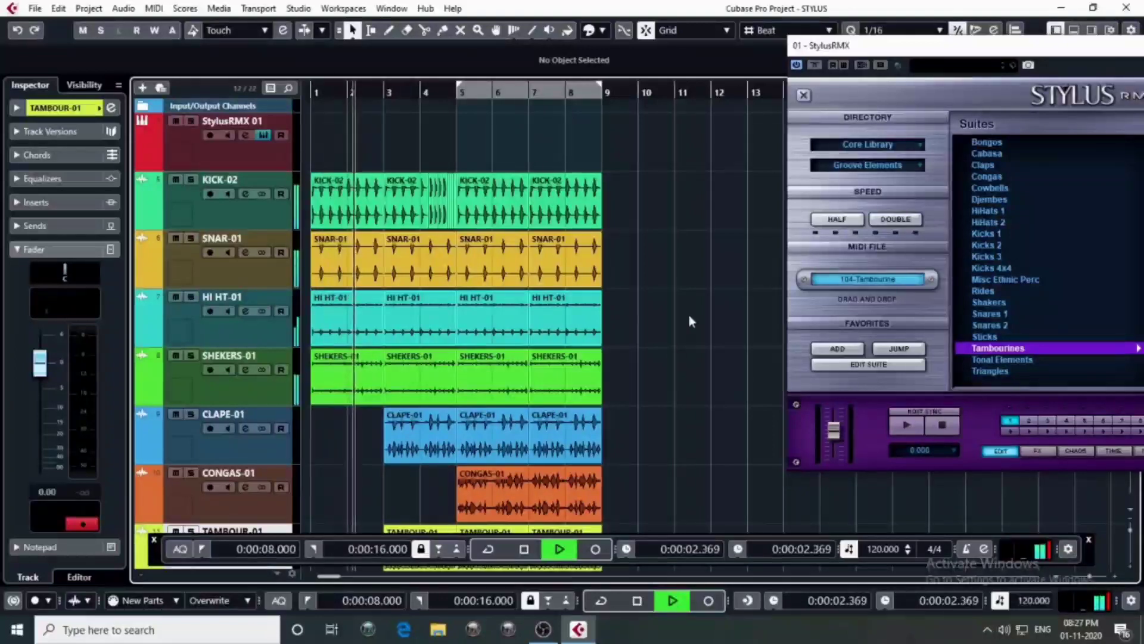
left_click_drag(929, 50, 802, 32)
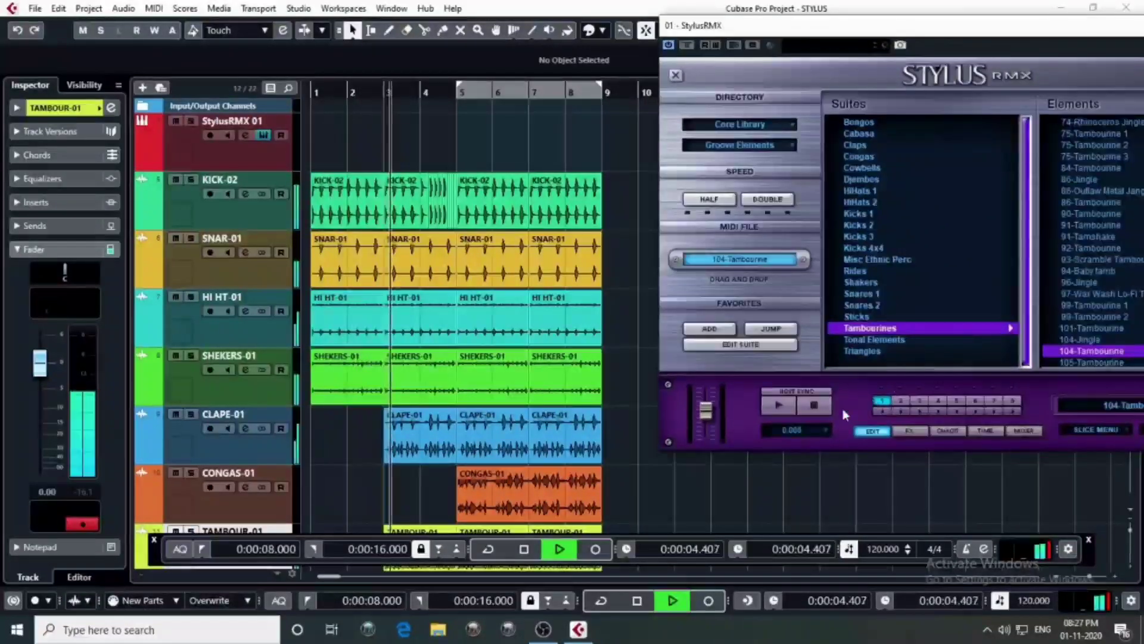
scroll(792, 484, "down", 2)
scroll(792, 483, "down", 1)
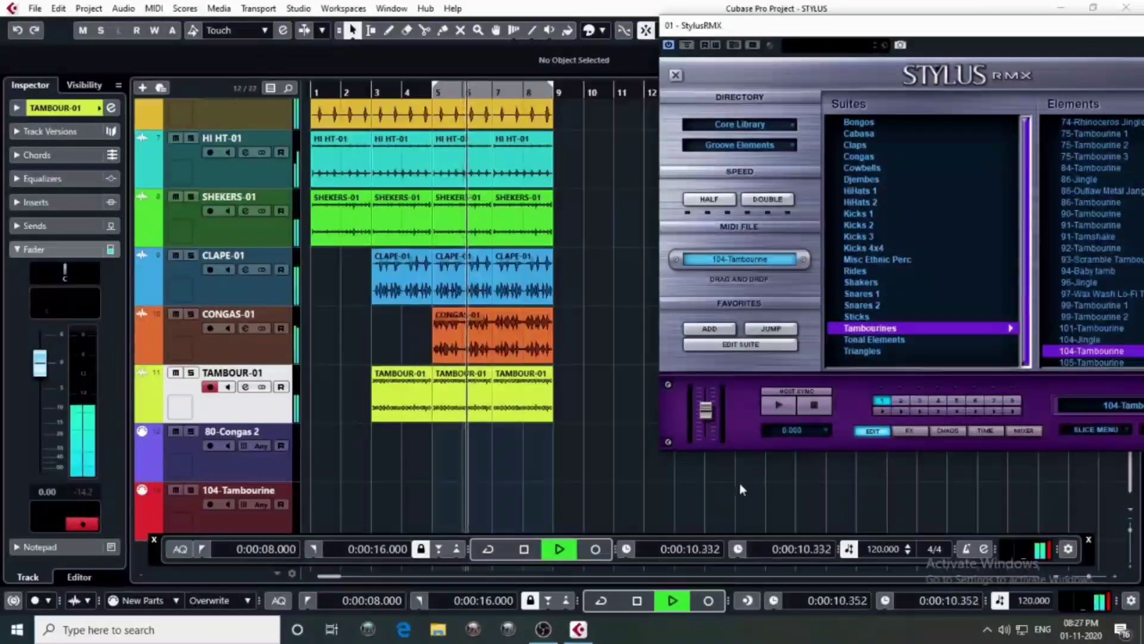
scroll(685, 532, "up", 1)
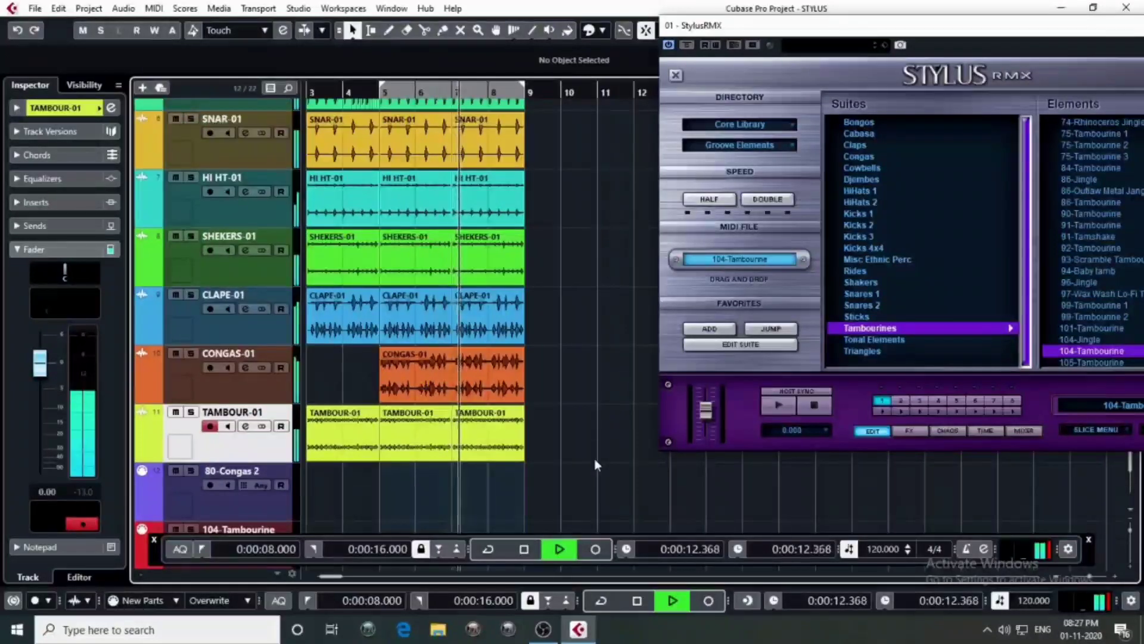
scroll(634, 487, "right", 2)
scroll(646, 488, "left", 2)
scroll(646, 489, "up", 1)
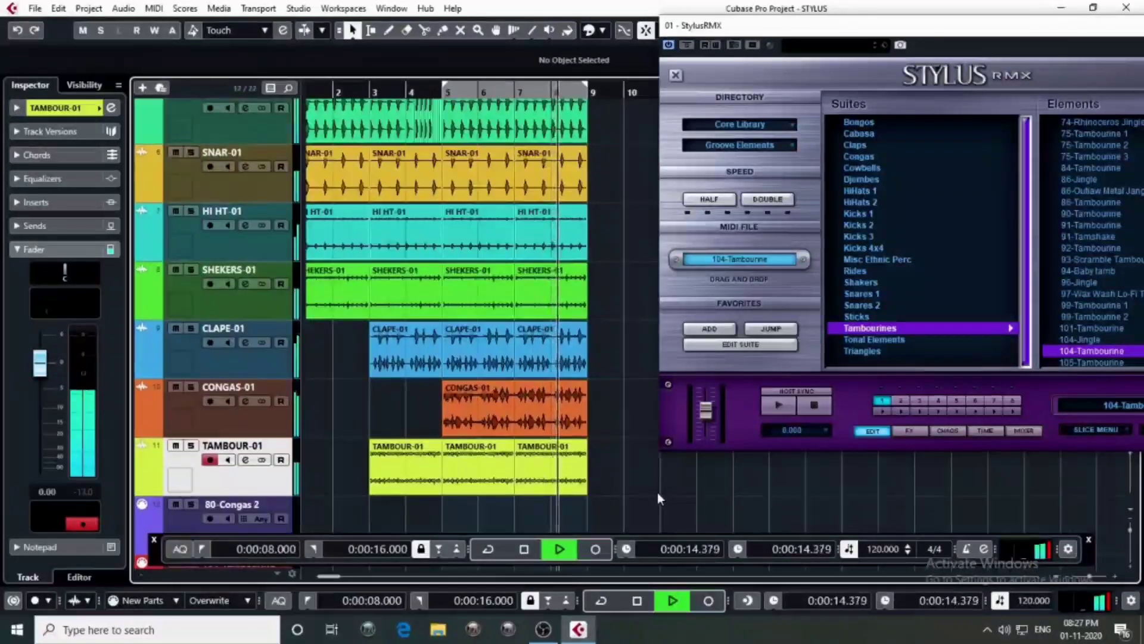
key("space")
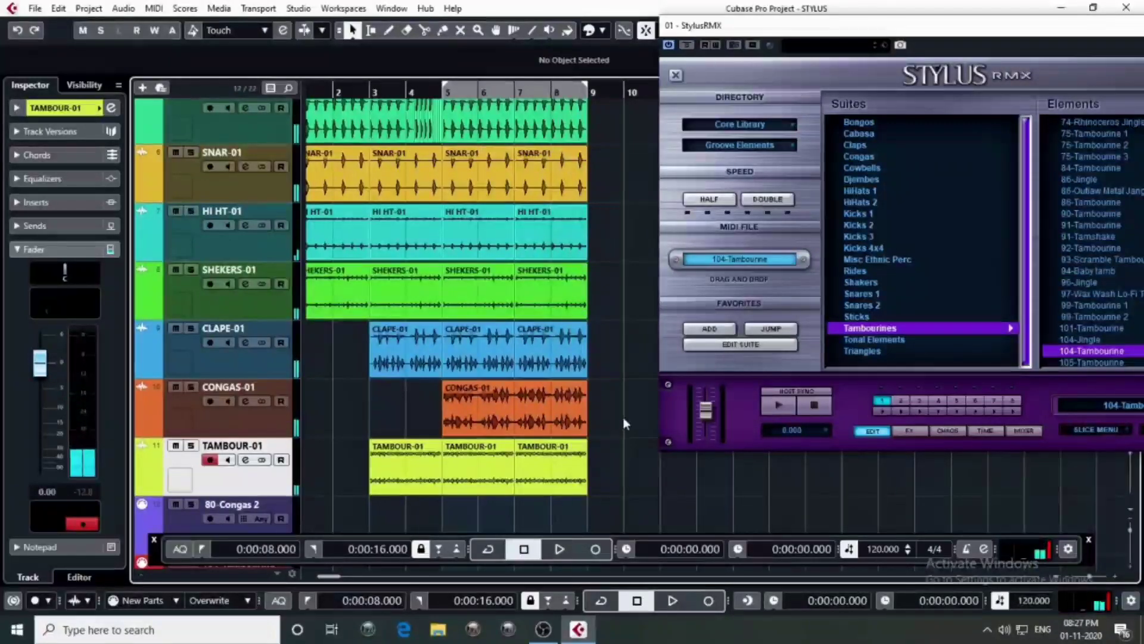
Return the arrangement view to bar 1 and reposition the StylusRMX window so its whole Elements list is visible
scroll(639, 456, "up", 1)
scroll(715, 476, "left", 1)
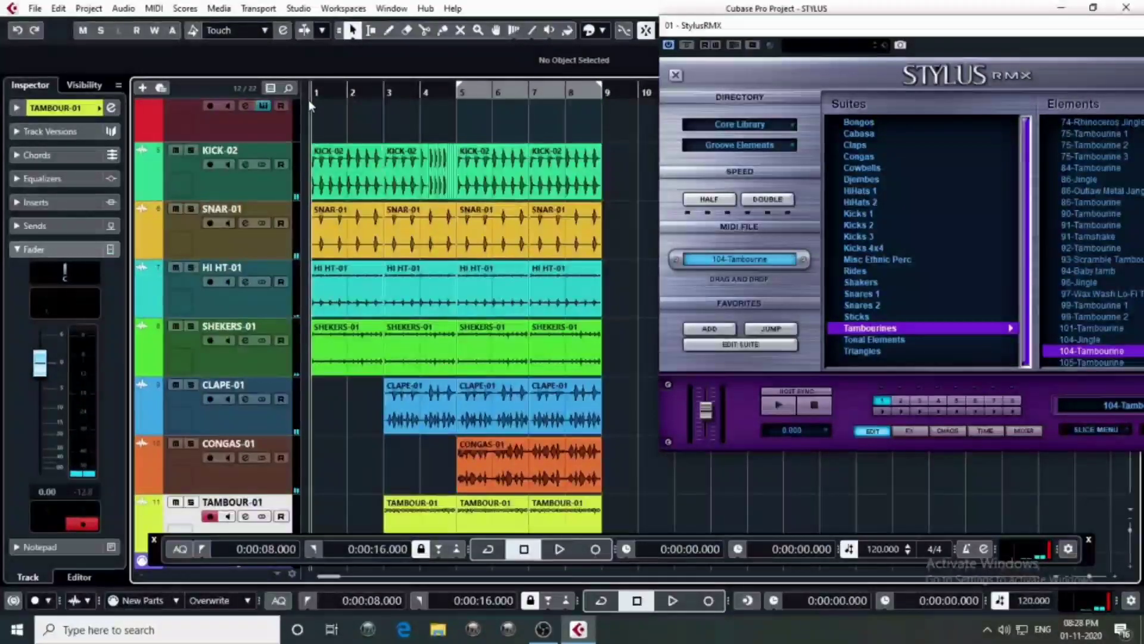
mouse_move(313, 86)
left_mouse_down()
mouse_move(296, 92)
mouse_move(298, 113)
mouse_move(303, 69)
left_mouse_up()
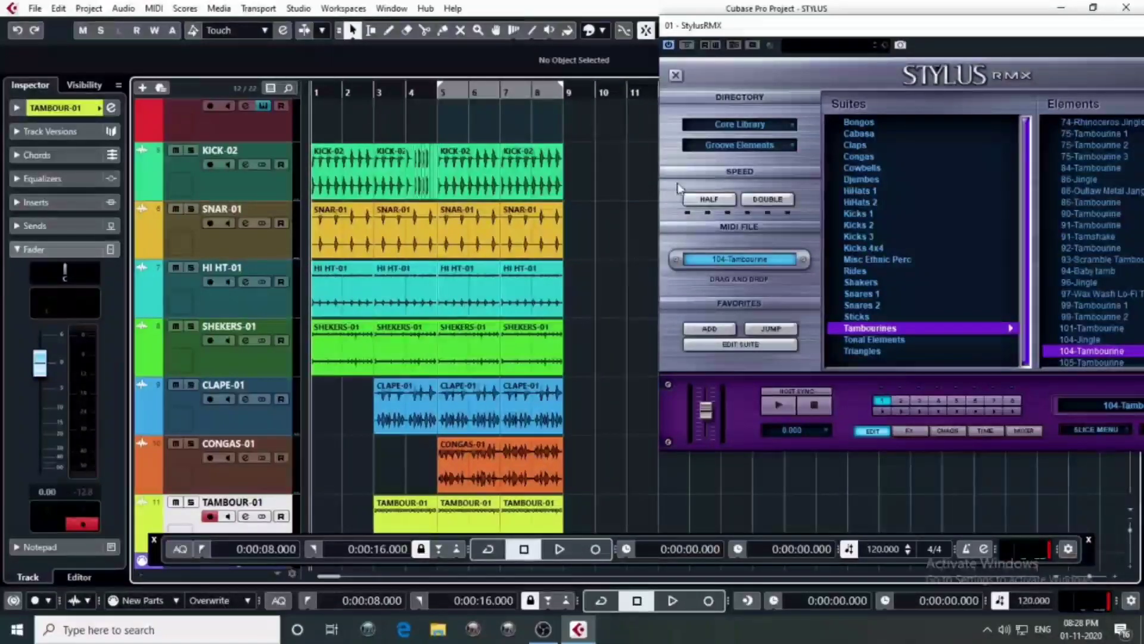
left_click_drag(754, 31, 670, 35)
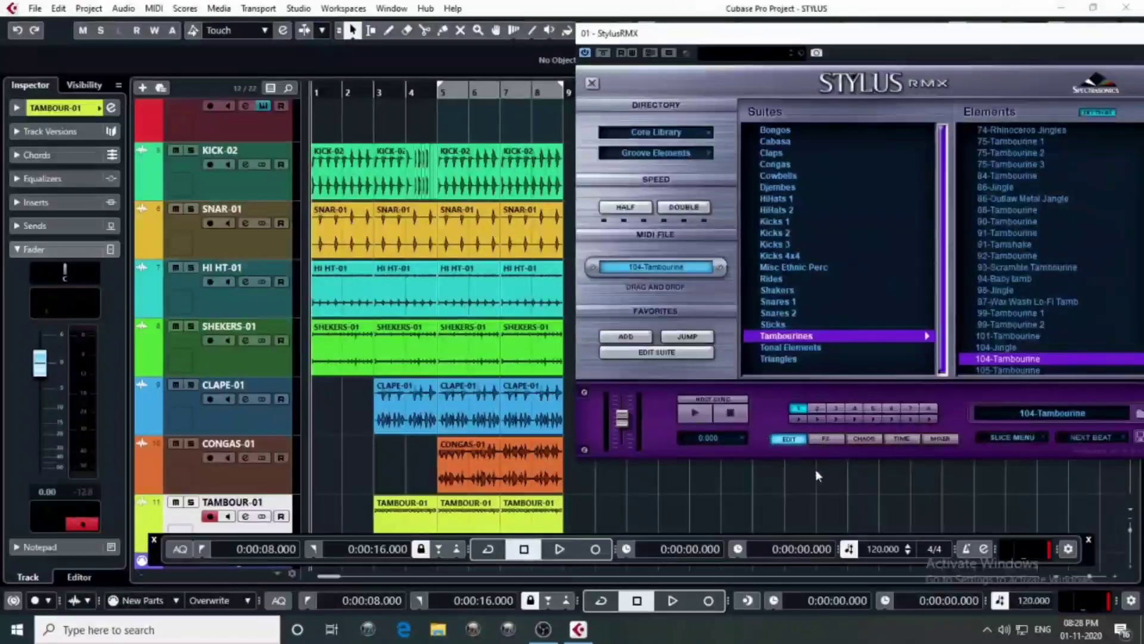